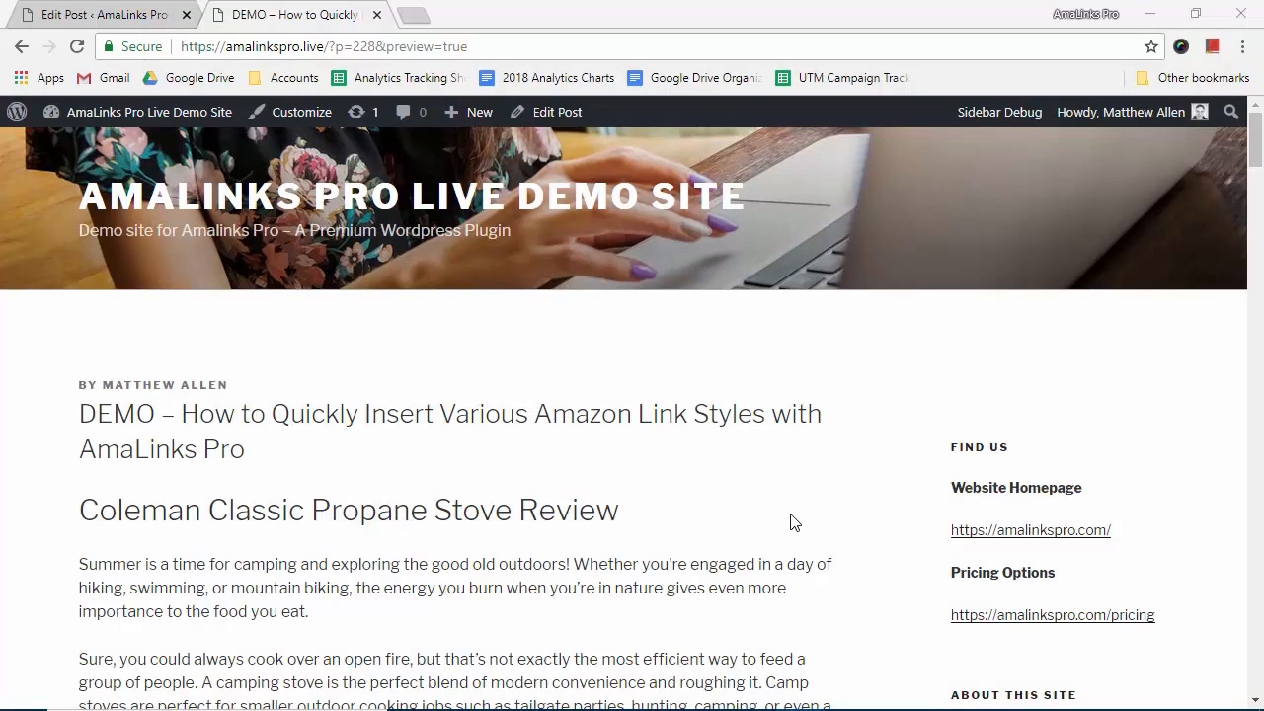
# - Look through the previewed Coleman Classic Propane Stove review, examining its text mentions and its image and CTA placeholders
pyautogui.scroll(-4, 832, 507)
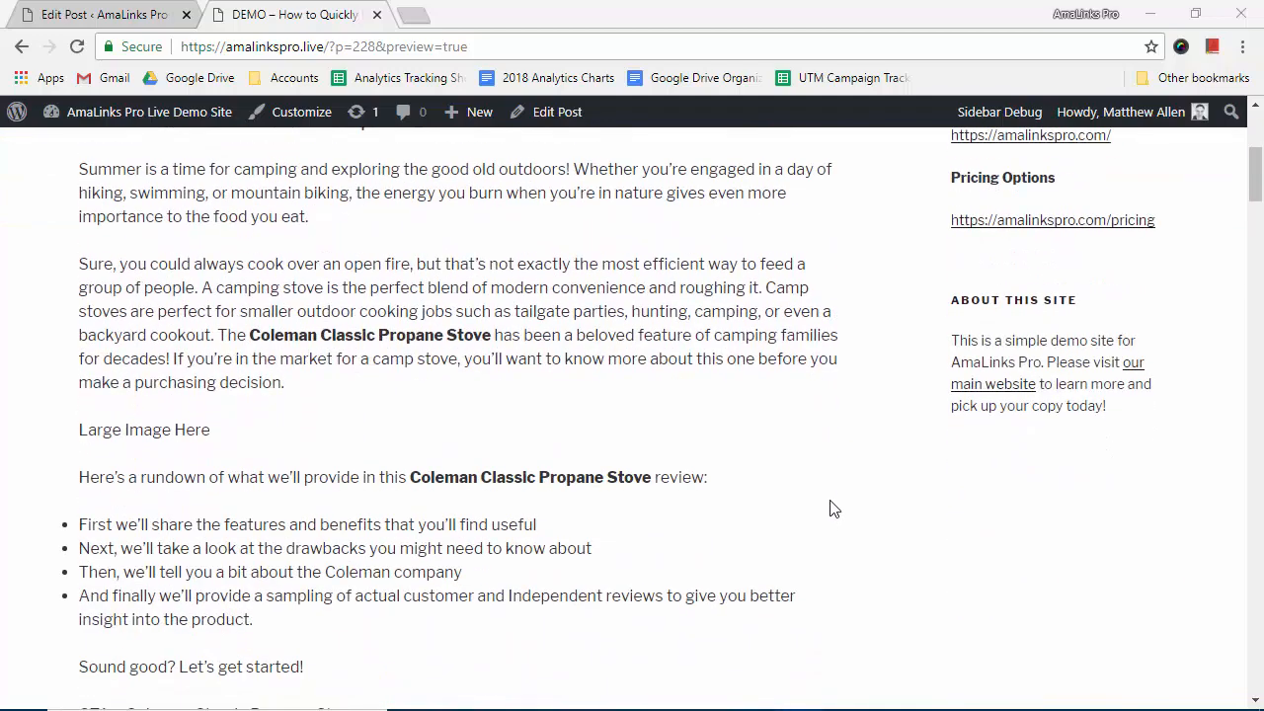
pyautogui.scroll(-5, 832, 507)
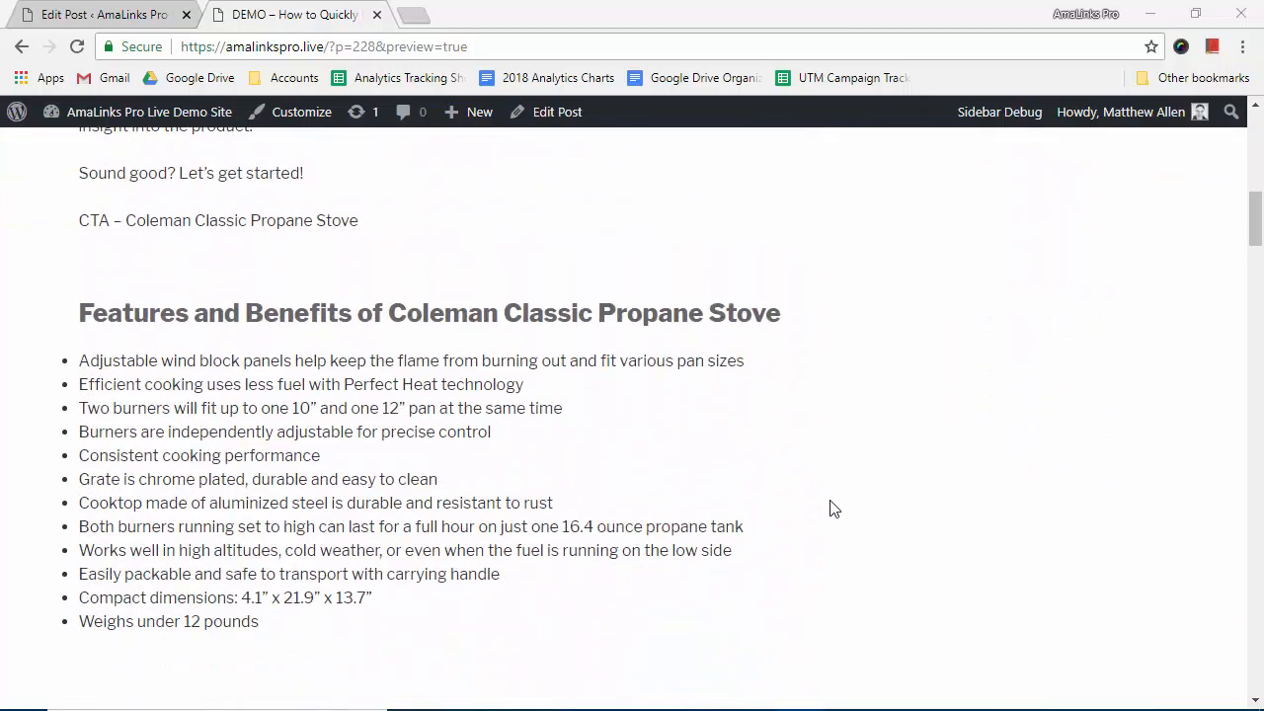
pyautogui.scroll(-6, 827, 504)
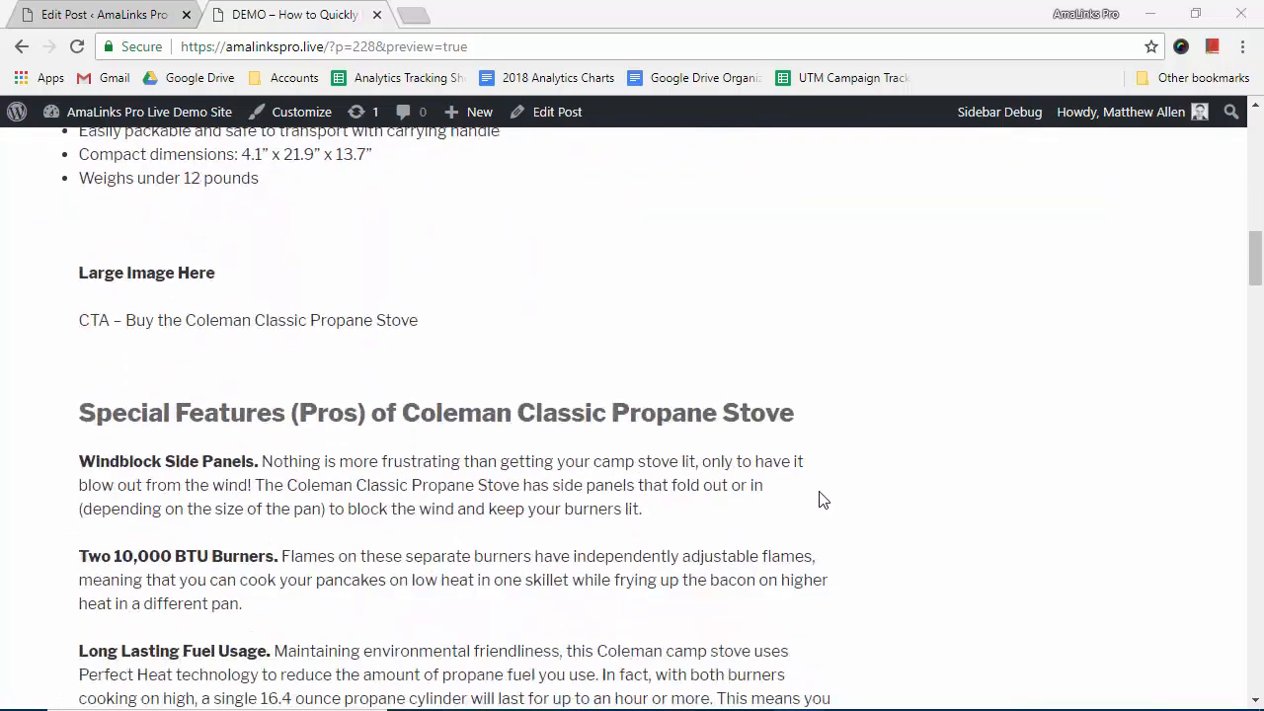
pyautogui.scroll(-8, 820, 498)
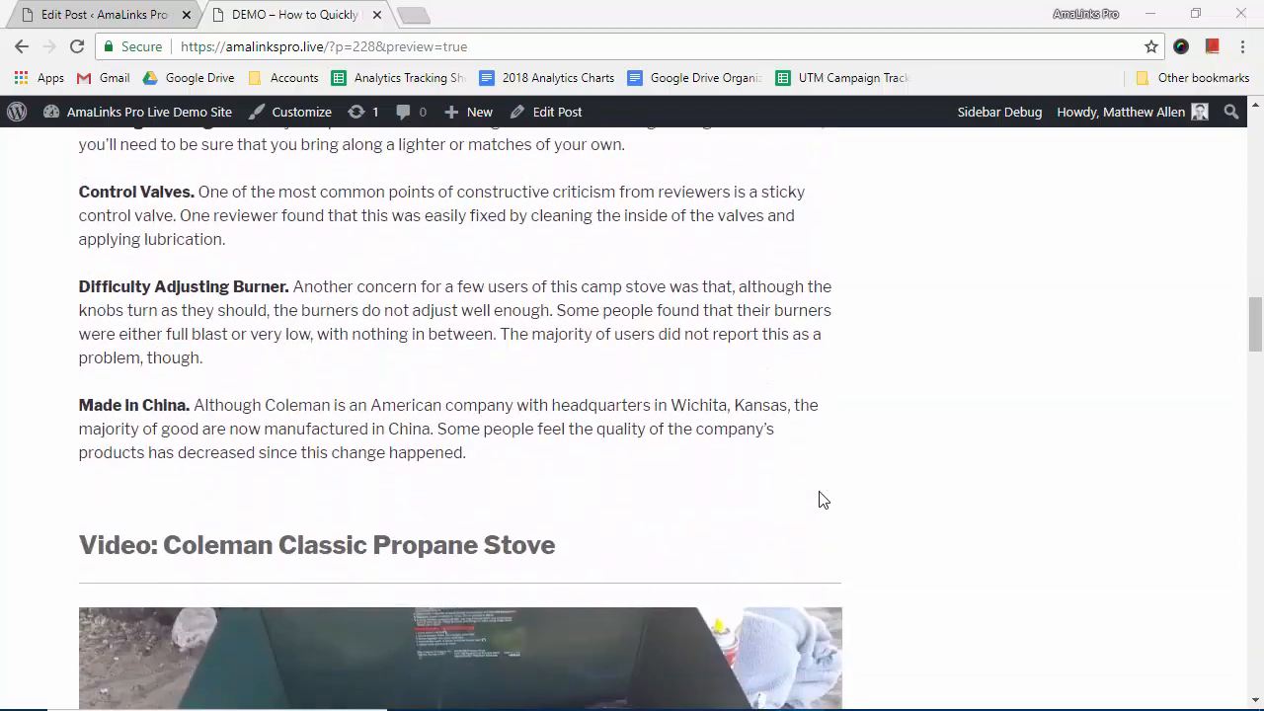
pyautogui.scroll(-6, 819, 491)
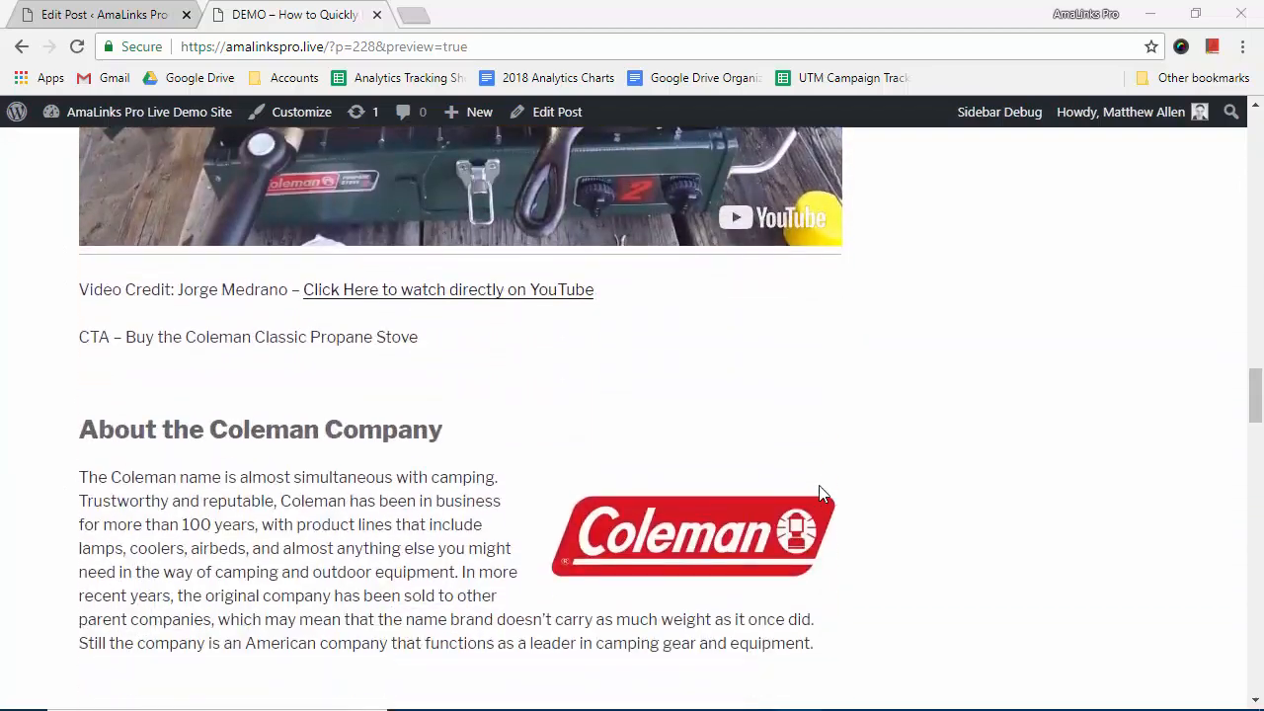
pyautogui.scroll(-5, 813, 393)
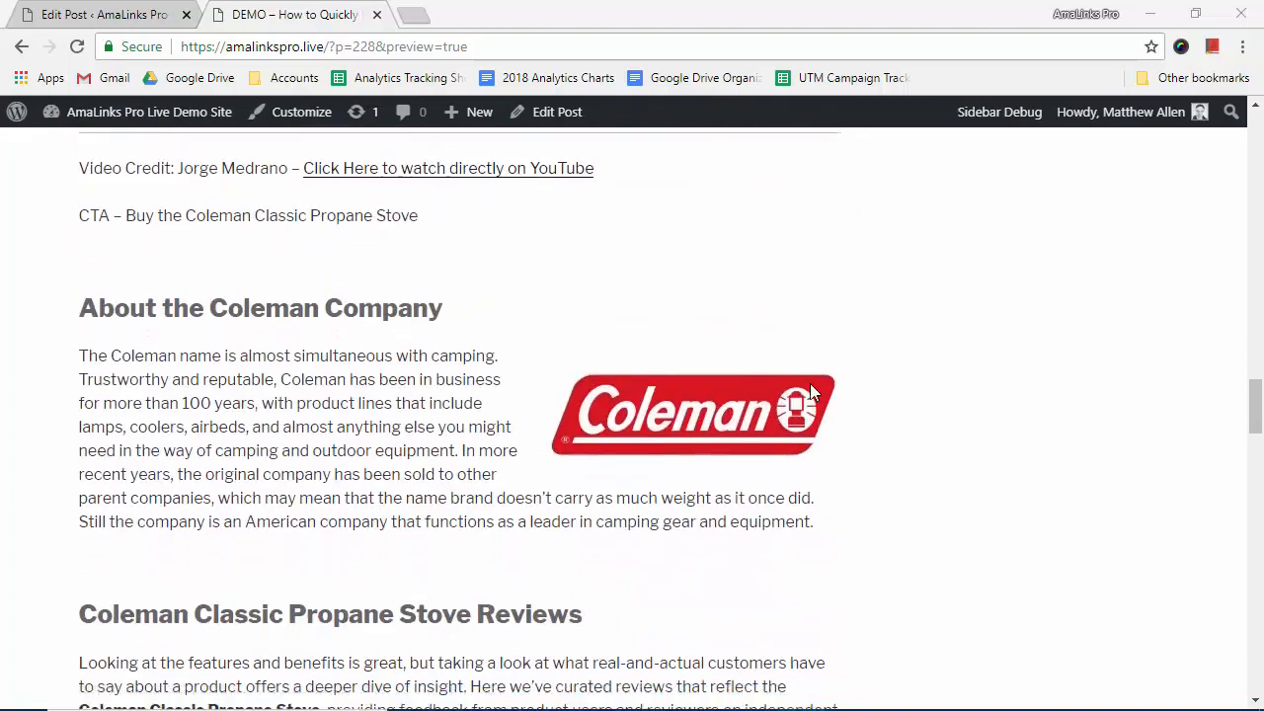
pyautogui.scroll(-6, 809, 392)
pyautogui.scroll(11, 808, 392)
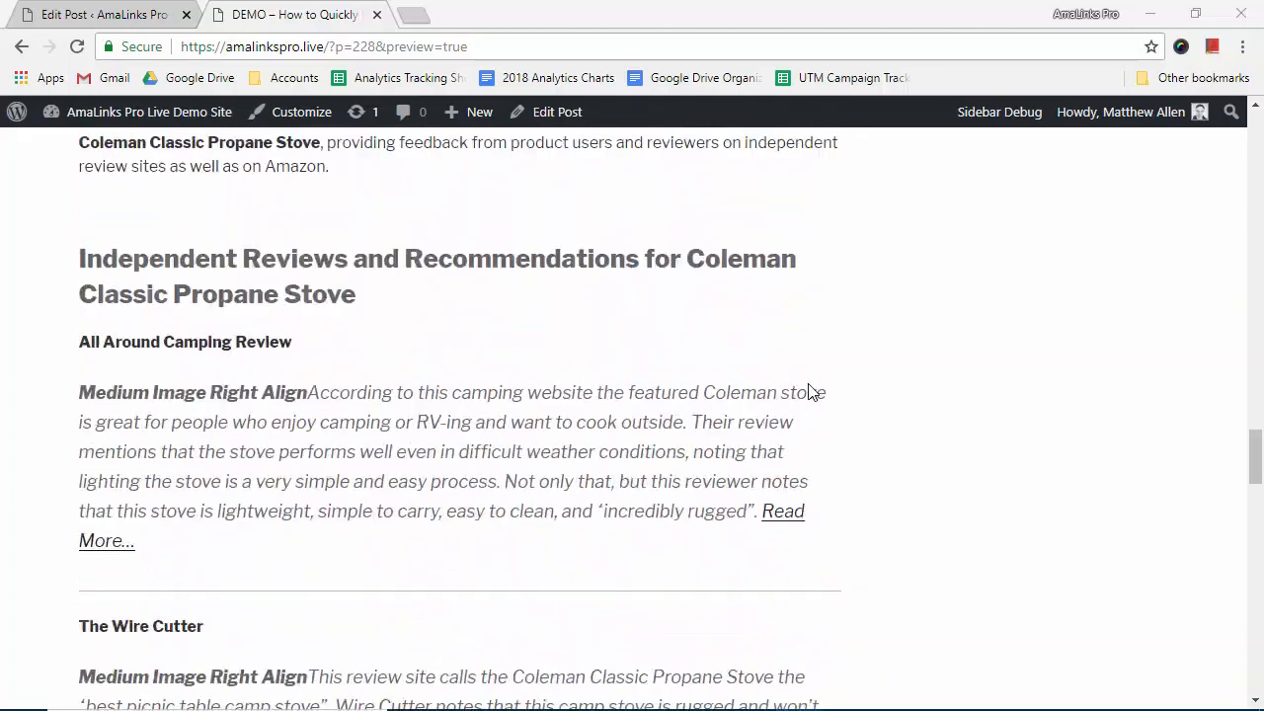
pyautogui.scroll(20, 808, 392)
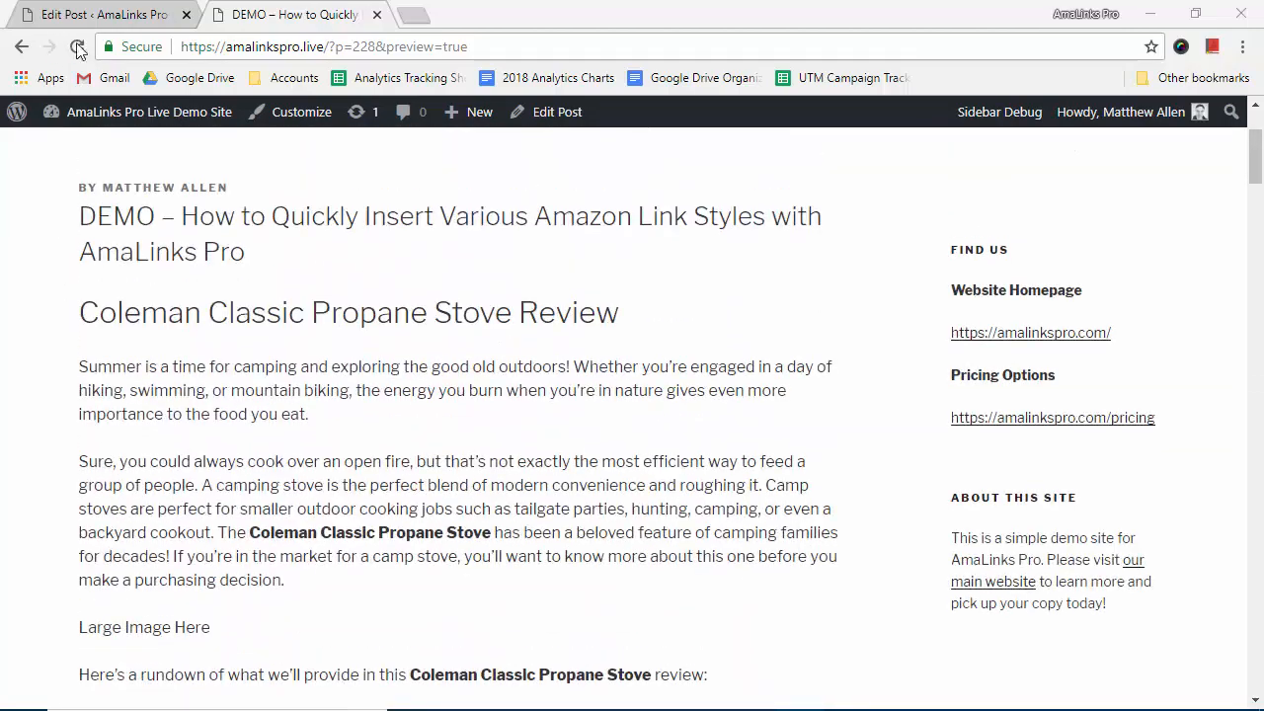
pyautogui.scroll(3, 364, 319)
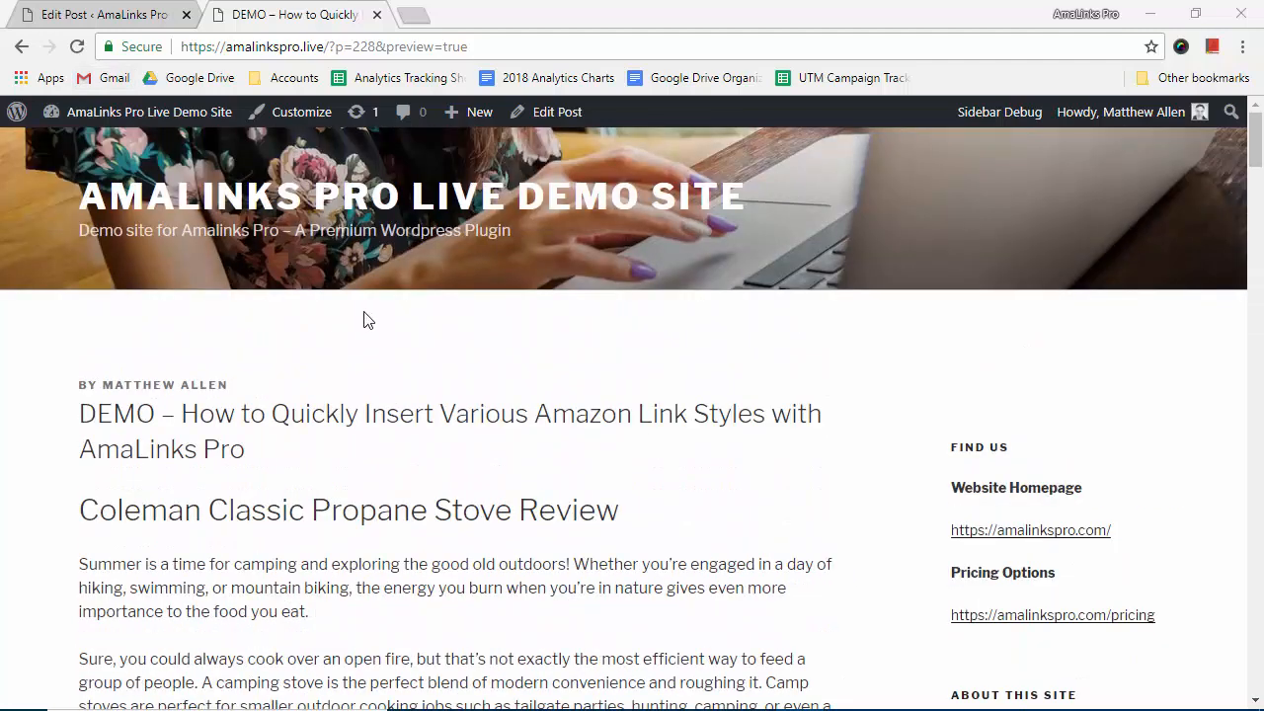
# - In the post editor, copy the bold product name "Coleman Classic Propane Stove" from the paragraph below the MORE divider, keeping it selected
pyautogui.click(87, 16)
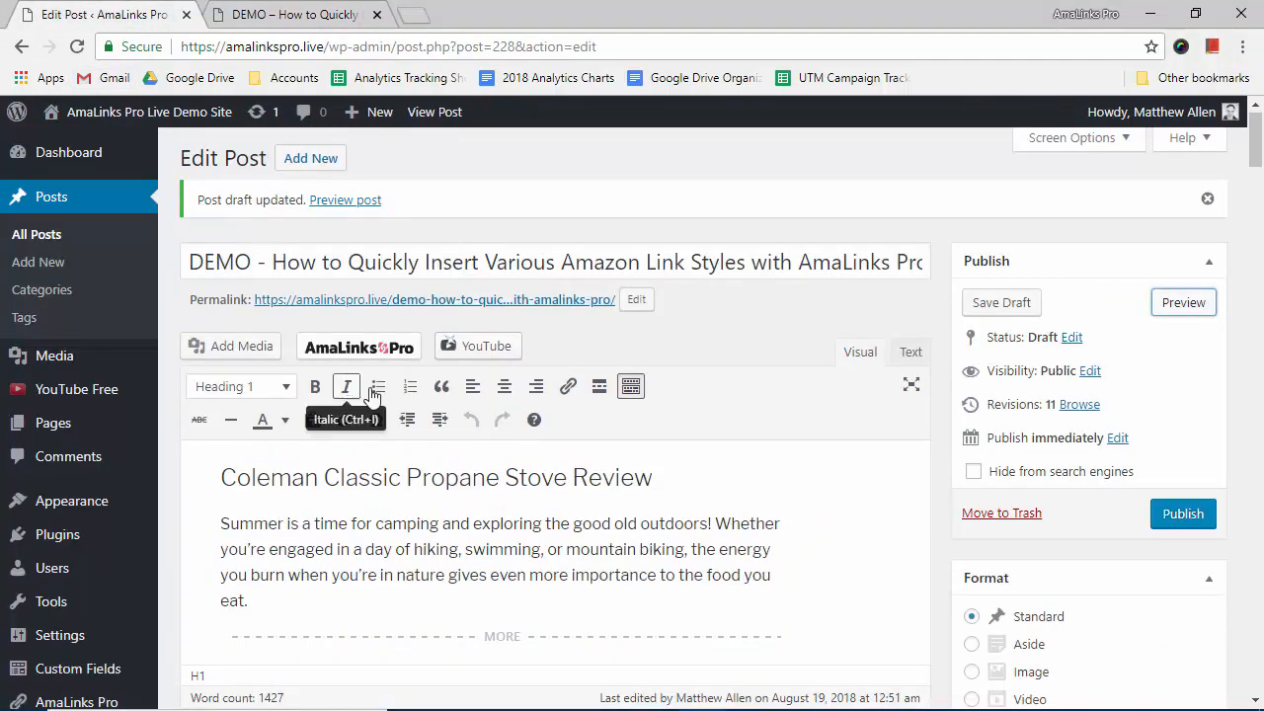
pyautogui.scroll(-2, 400, 479)
pyautogui.scroll(-1, 392, 484)
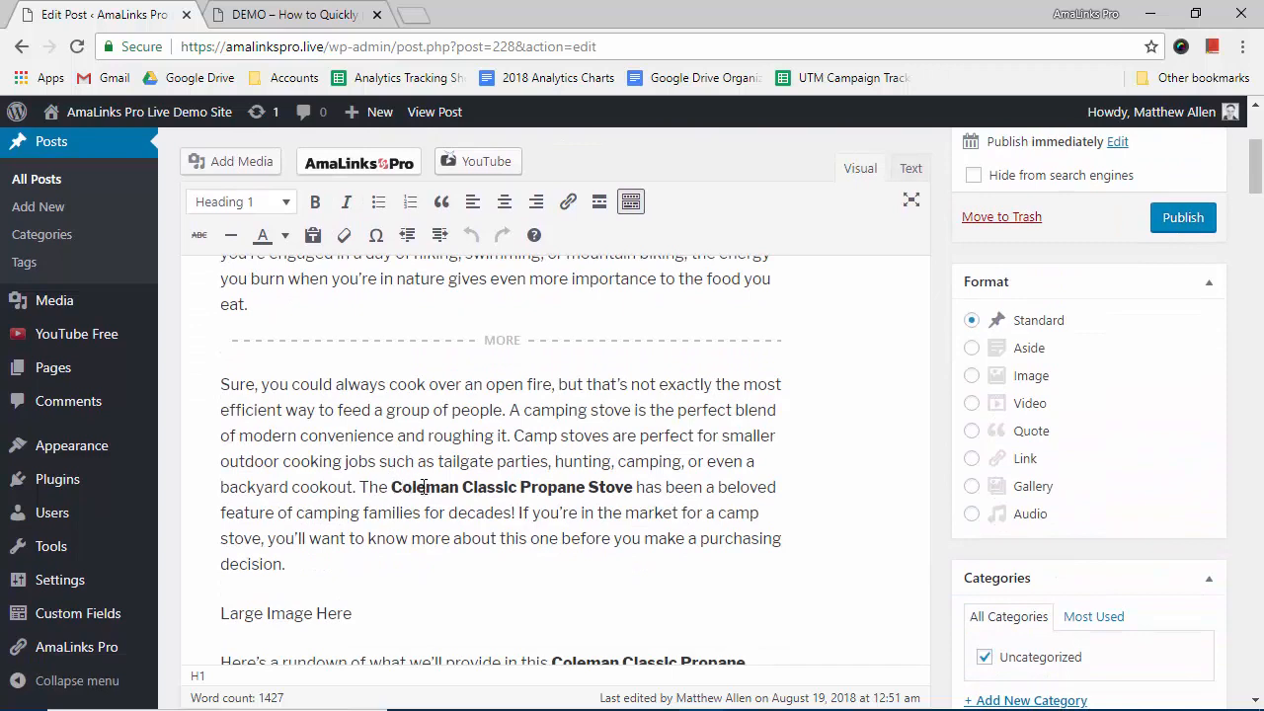
pyautogui.moveTo(393, 486); pyautogui.dragTo(639, 486)
pyautogui.hotkey('ctrl', 'c')
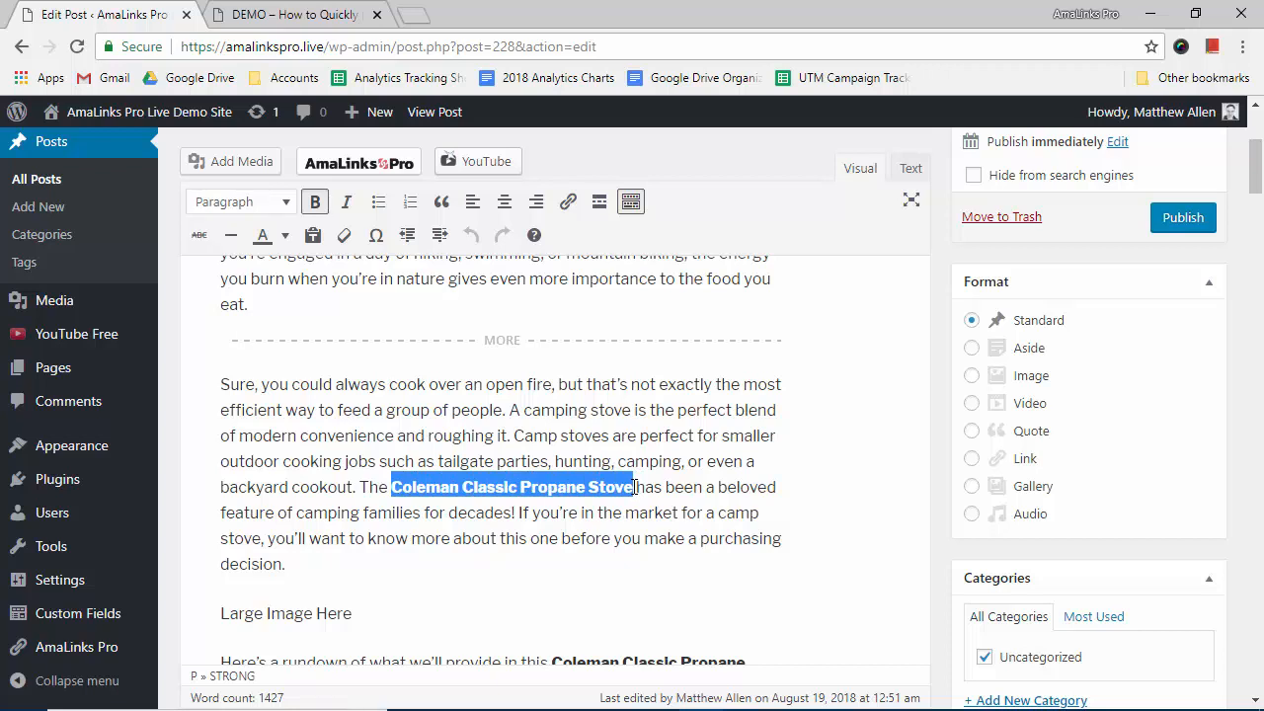
# - Search Amazon products through AmaLinks Pro for "Coleman Classic Propane Stove"
pyautogui.click(330, 166)
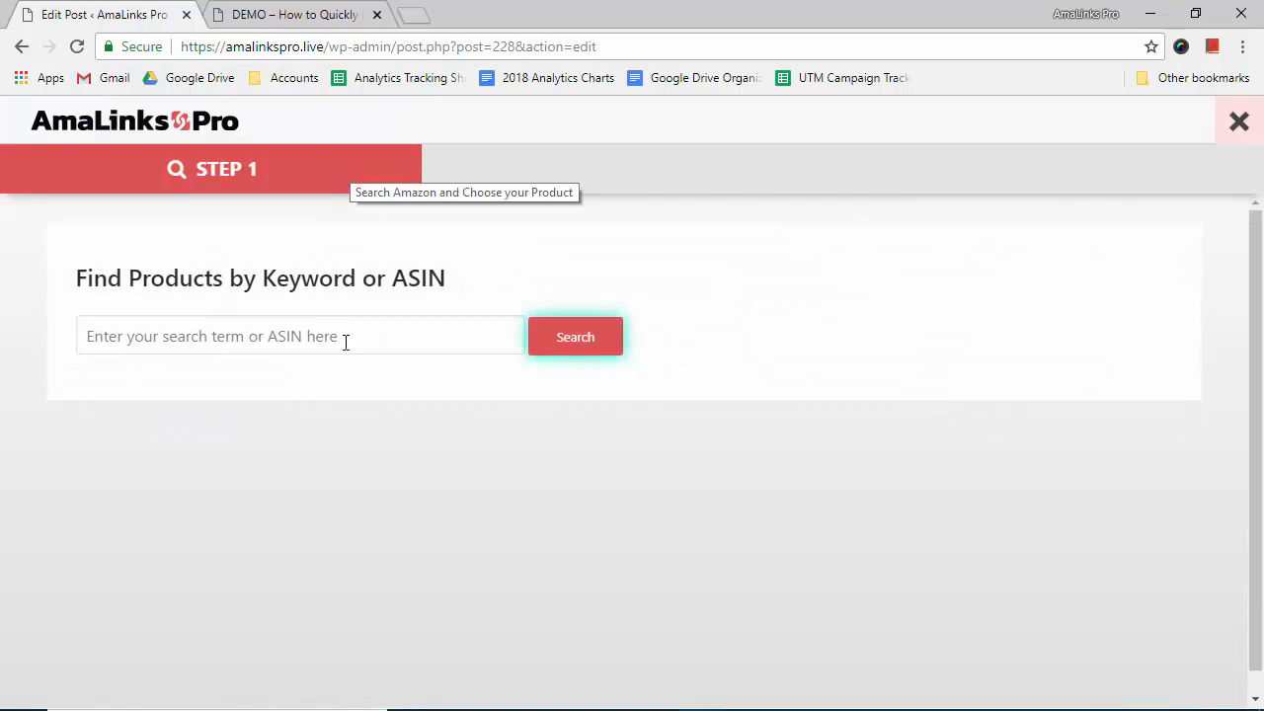
pyautogui.click(311, 337)
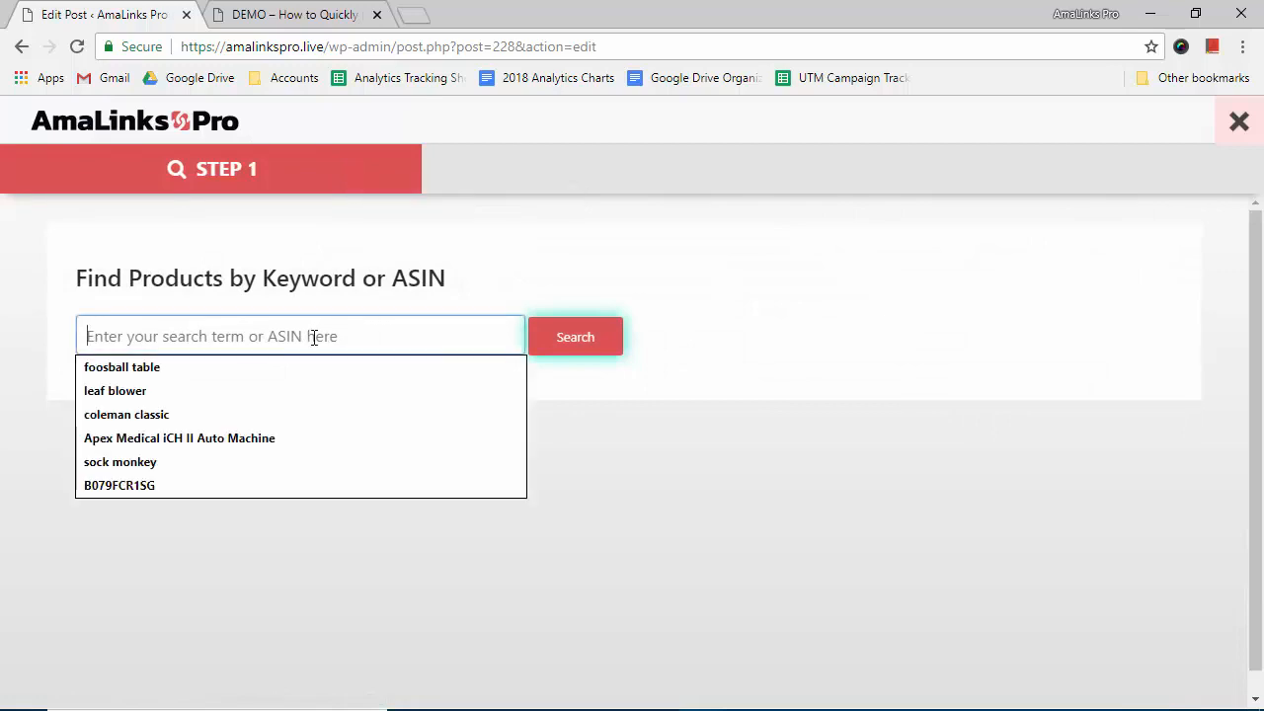
pyautogui.hotkey('ctrl', 'v')
pyautogui.click(558, 346)
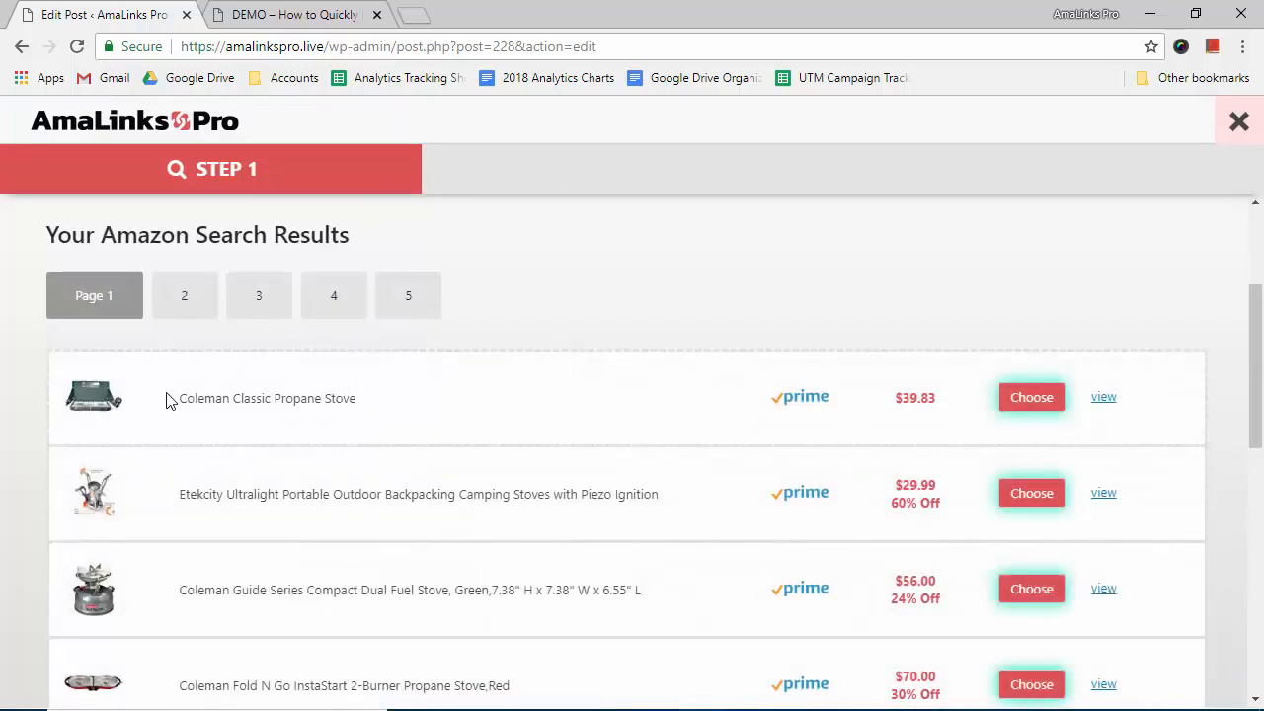
# - Choose the Coleman Classic Propane Stove as the product and configure it as a text link with the default link text
pyautogui.click(1041, 401)
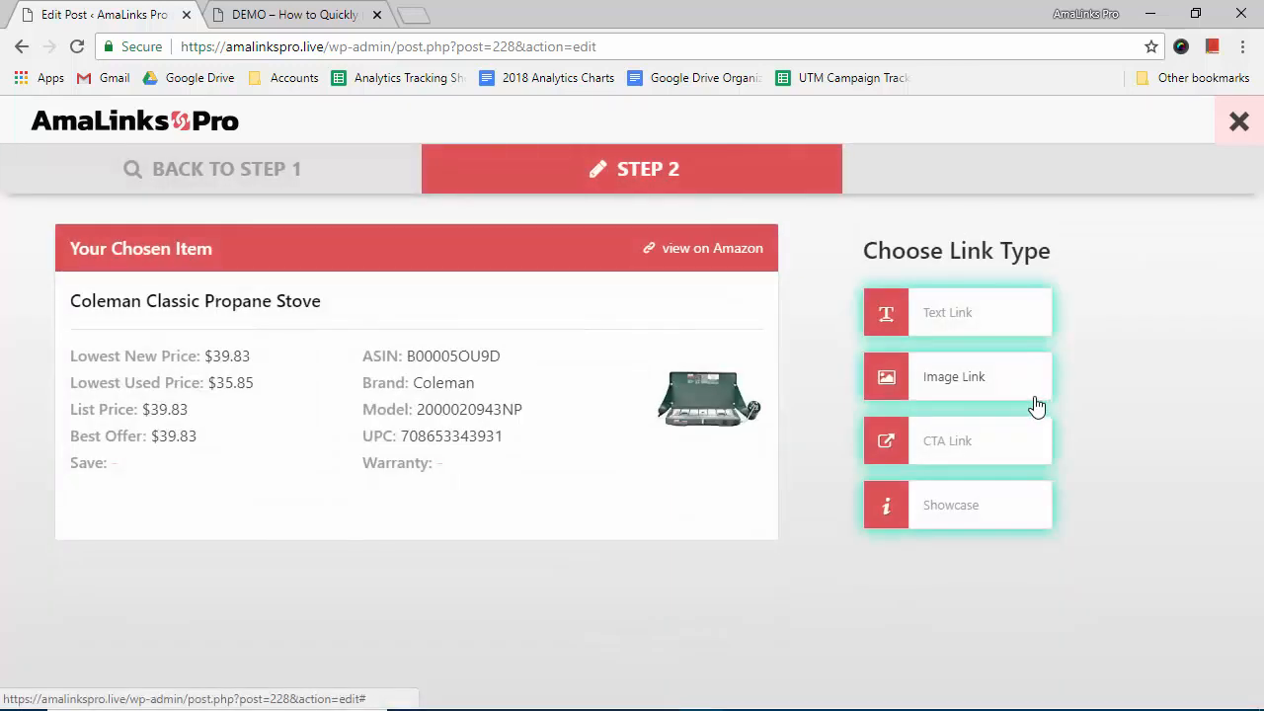
pyautogui.click(960, 321)
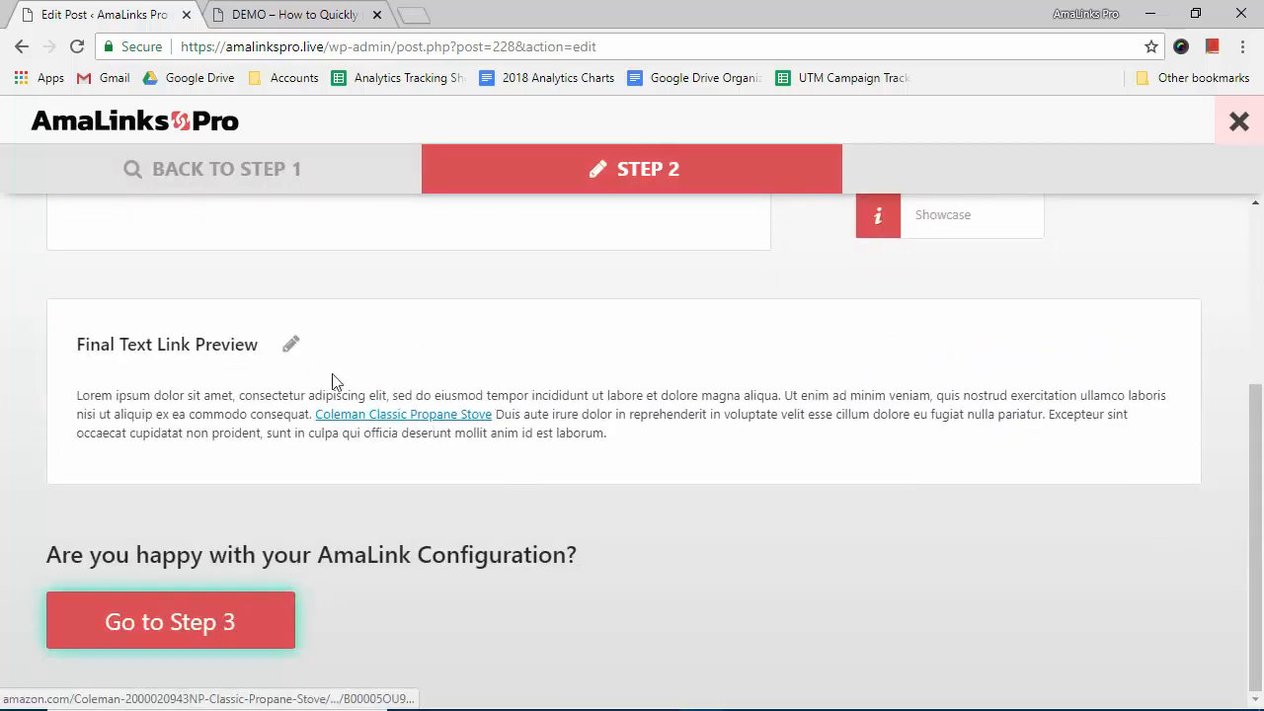
pyautogui.click(292, 344)
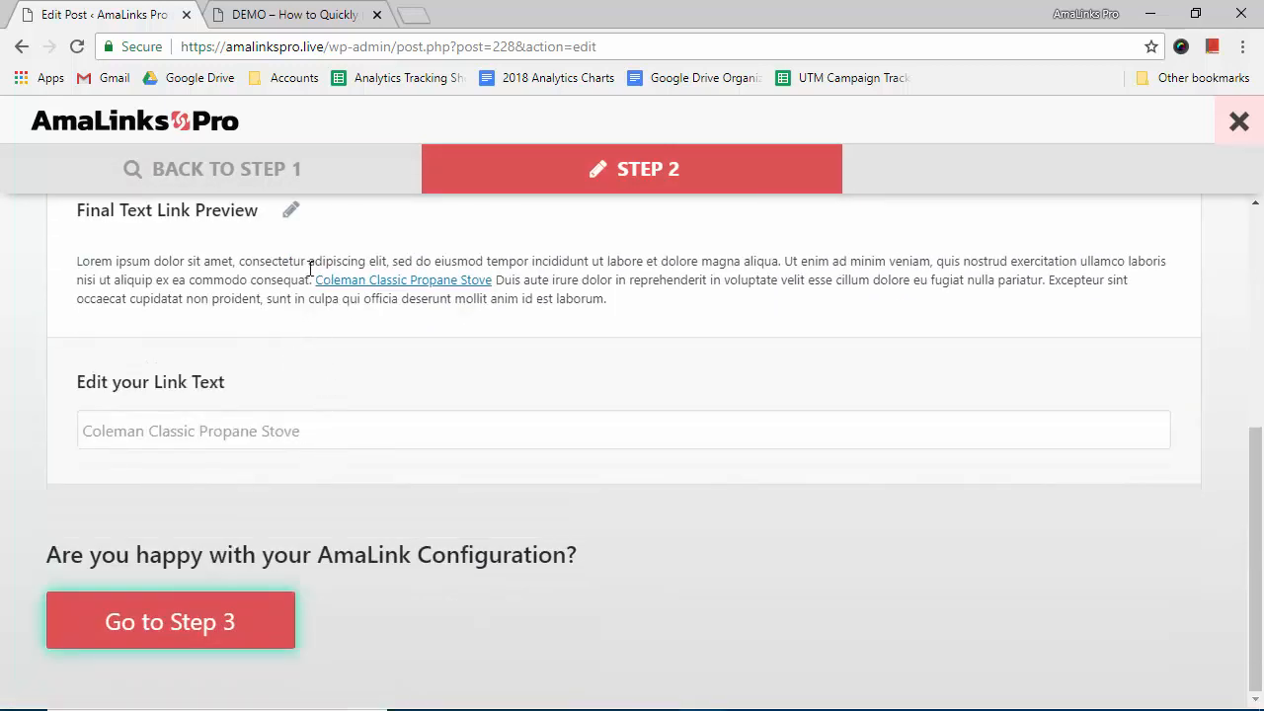
pyautogui.click(291, 215)
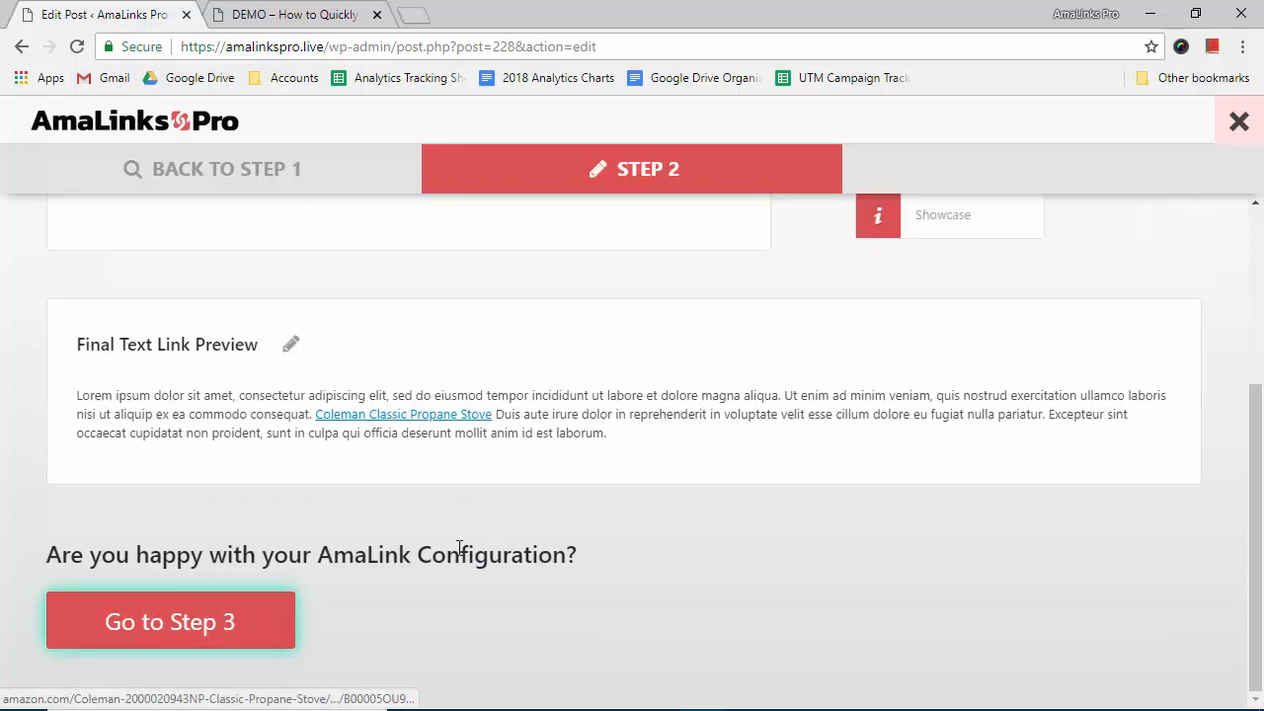
pyautogui.click(201, 629)
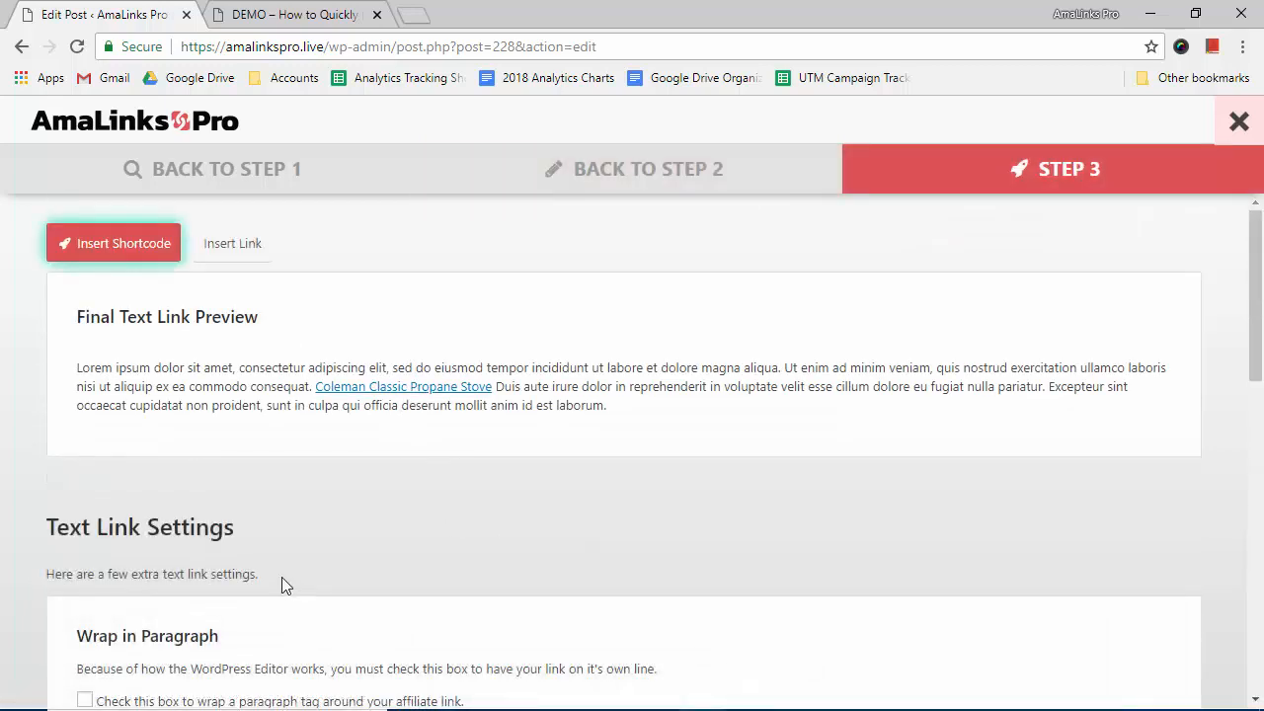
# - Review the text link settings and insert the affiliate link as a regular link, not a shortcode, keeping the defaults
pyautogui.scroll(-7, 280, 476)
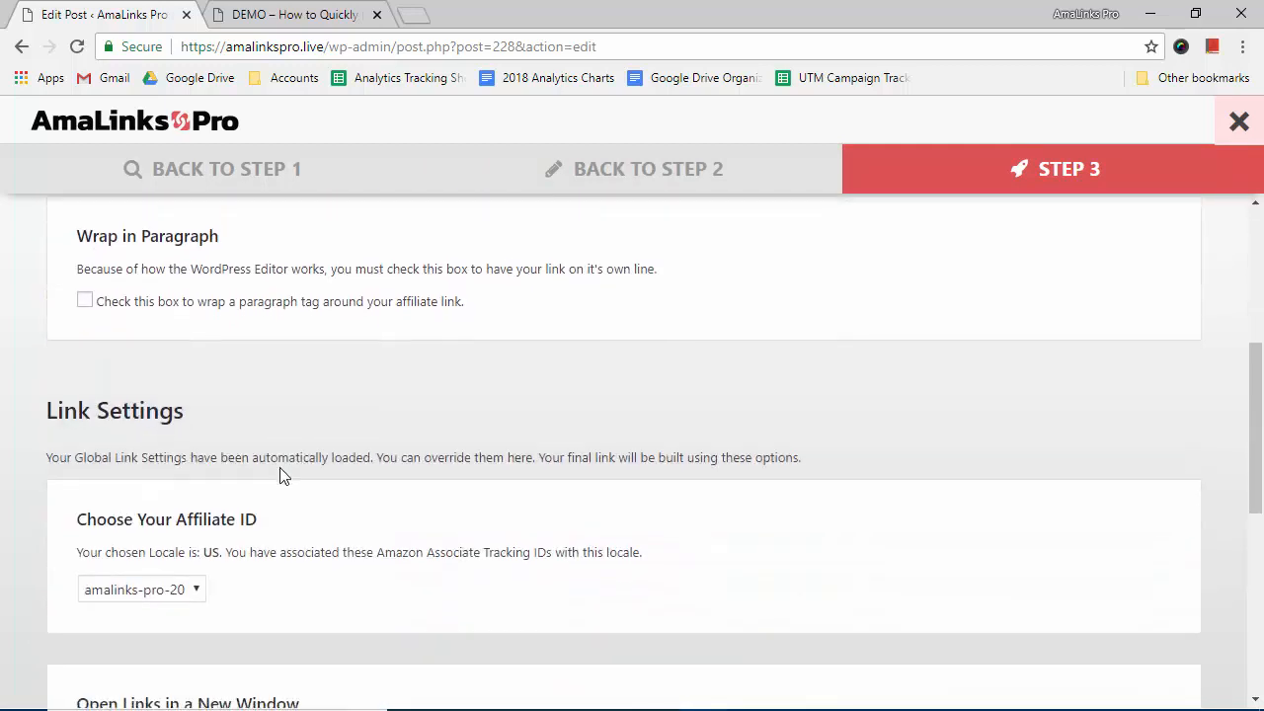
pyautogui.scroll(-1, 279, 476)
pyautogui.scroll(-3, 217, 440)
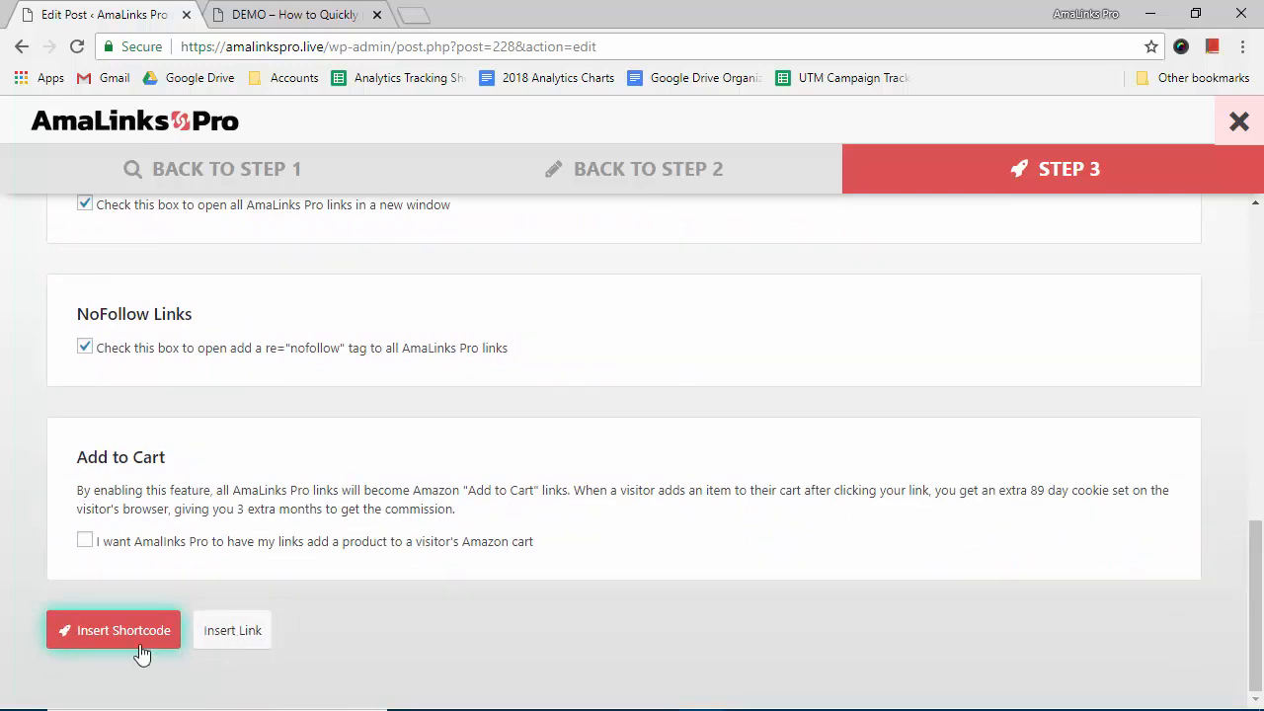
pyautogui.click(238, 639)
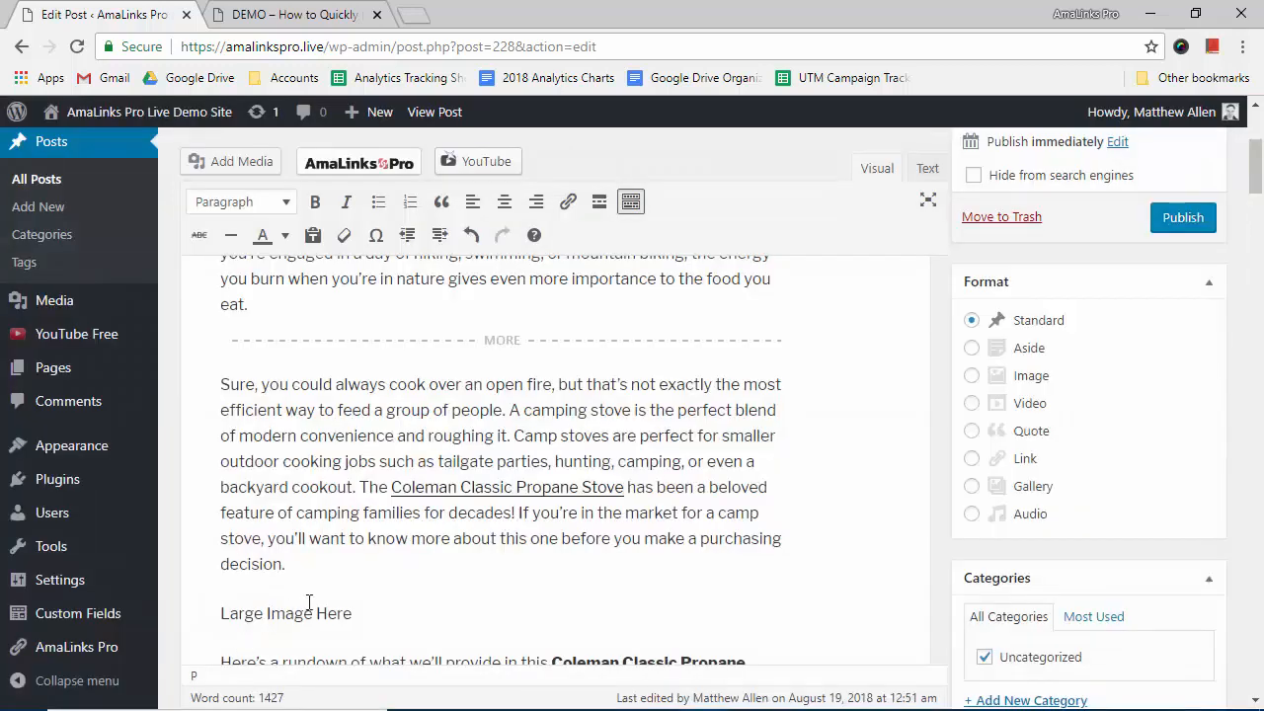
# - Replace the bold "Coleman Classic Propane Stove" in the "Here's a rundown" sentence with the same configured AmaLinks Pro text link
pyautogui.scroll(-2, 604, 488)
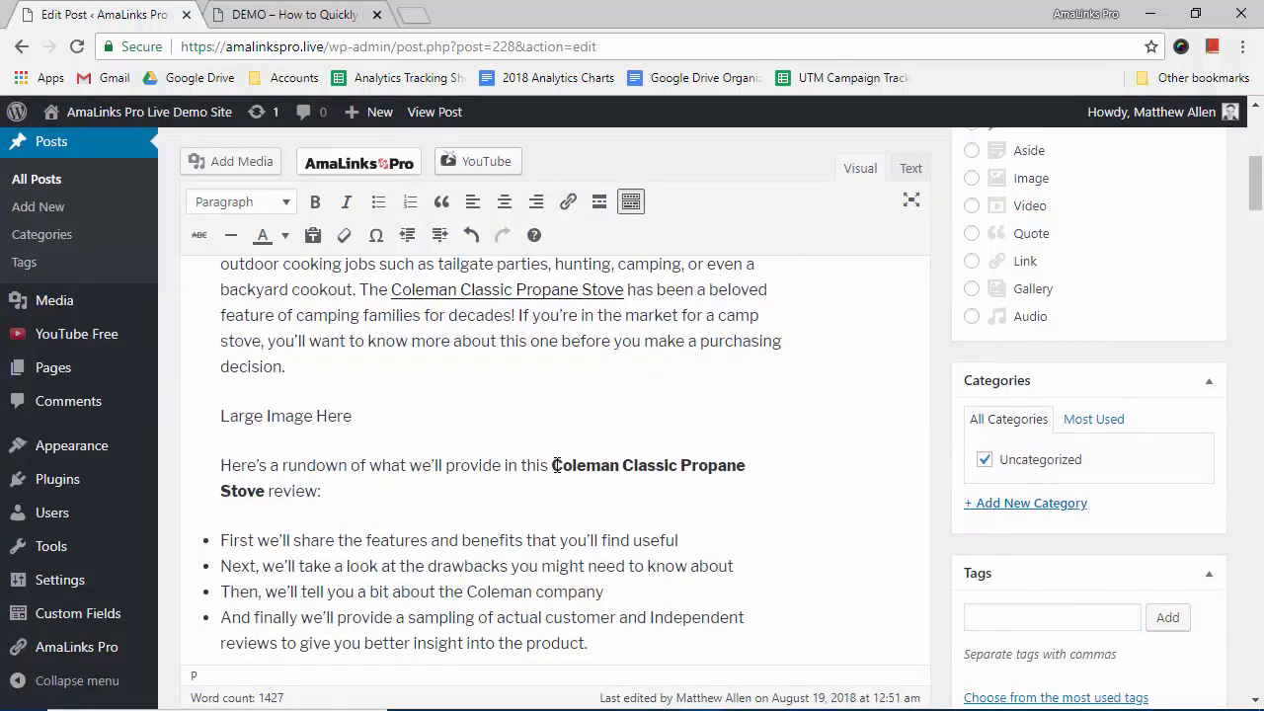
pyautogui.moveTo(554, 465); pyautogui.dragTo(260, 482)
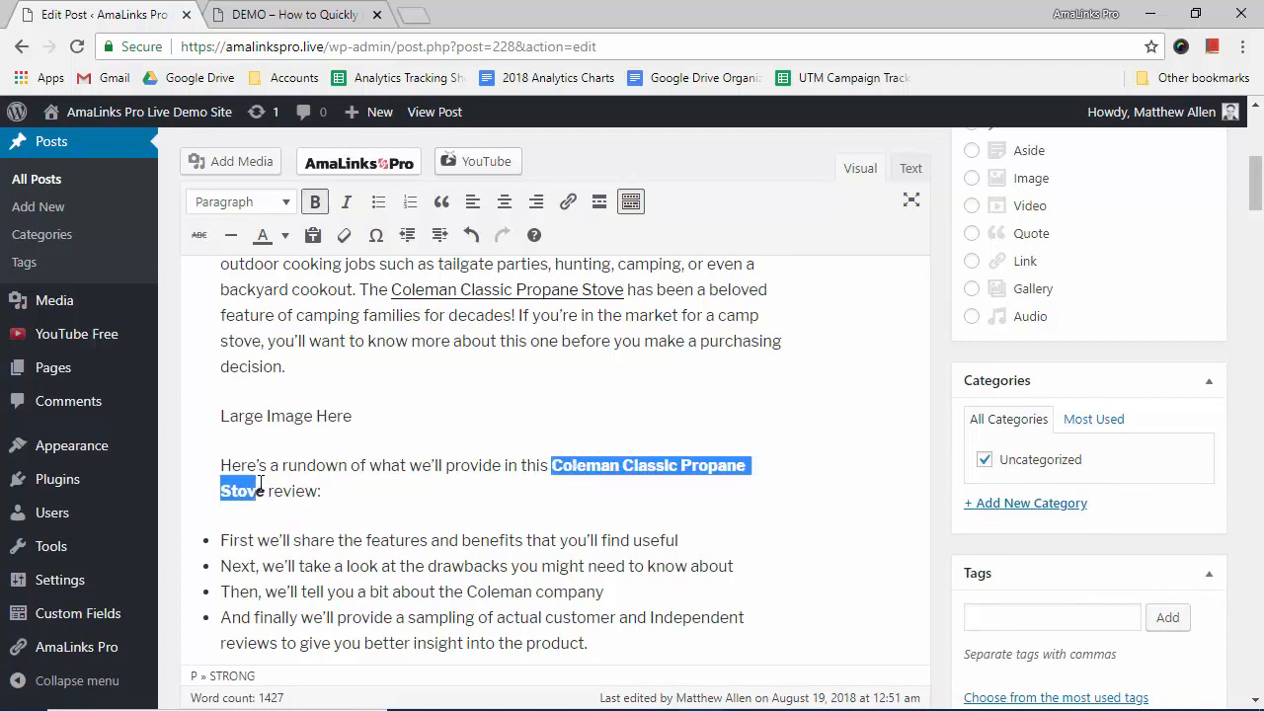
pyautogui.click(340, 164)
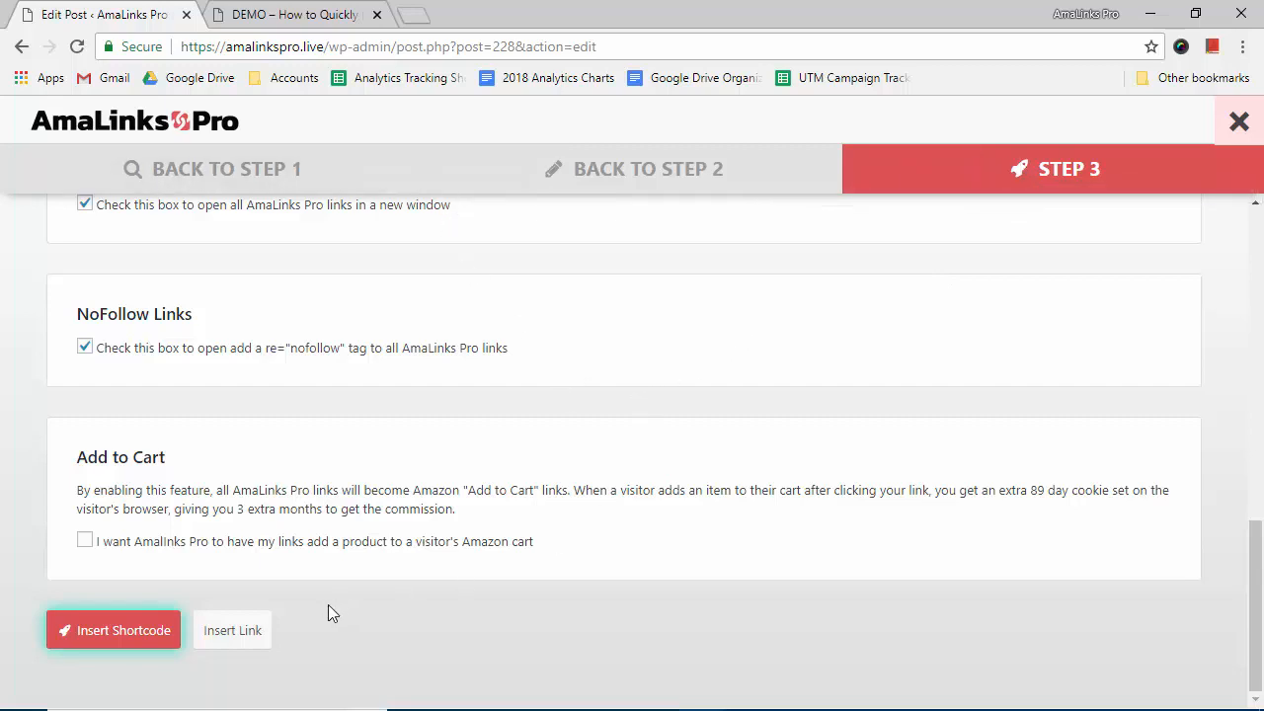
pyautogui.click(229, 631)
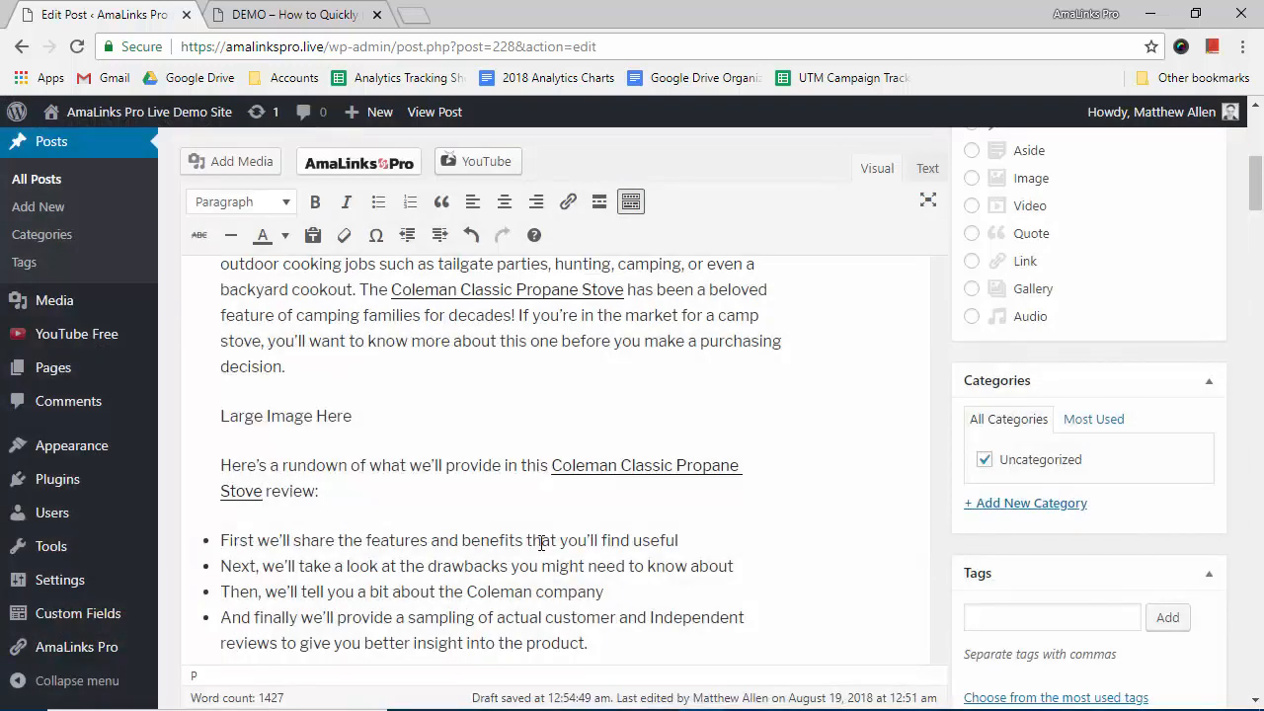
# - Replace the bold product name in the "Coleman Classic Propane Stove Reviews" section's paragraph with the same regular AmaLinks Pro text link
pyautogui.scroll(-3, 671, 539)
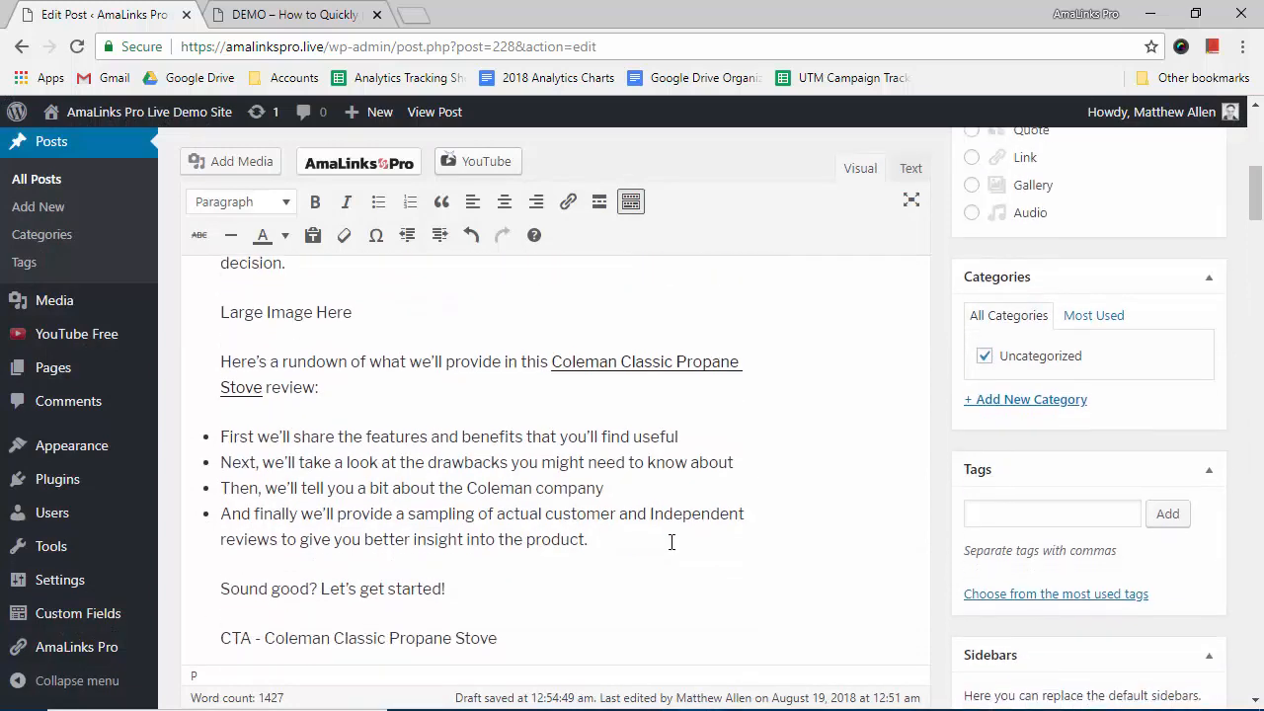
pyautogui.scroll(-7, 672, 542)
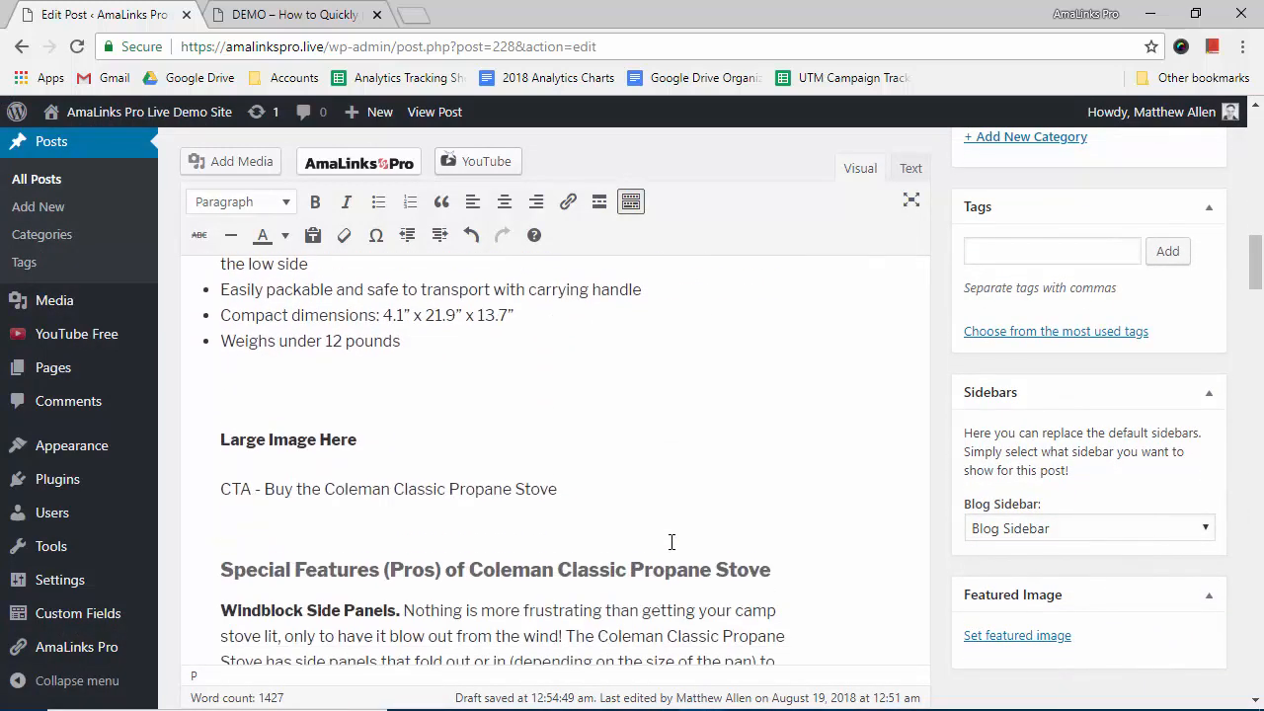
pyautogui.scroll(-10, 671, 541)
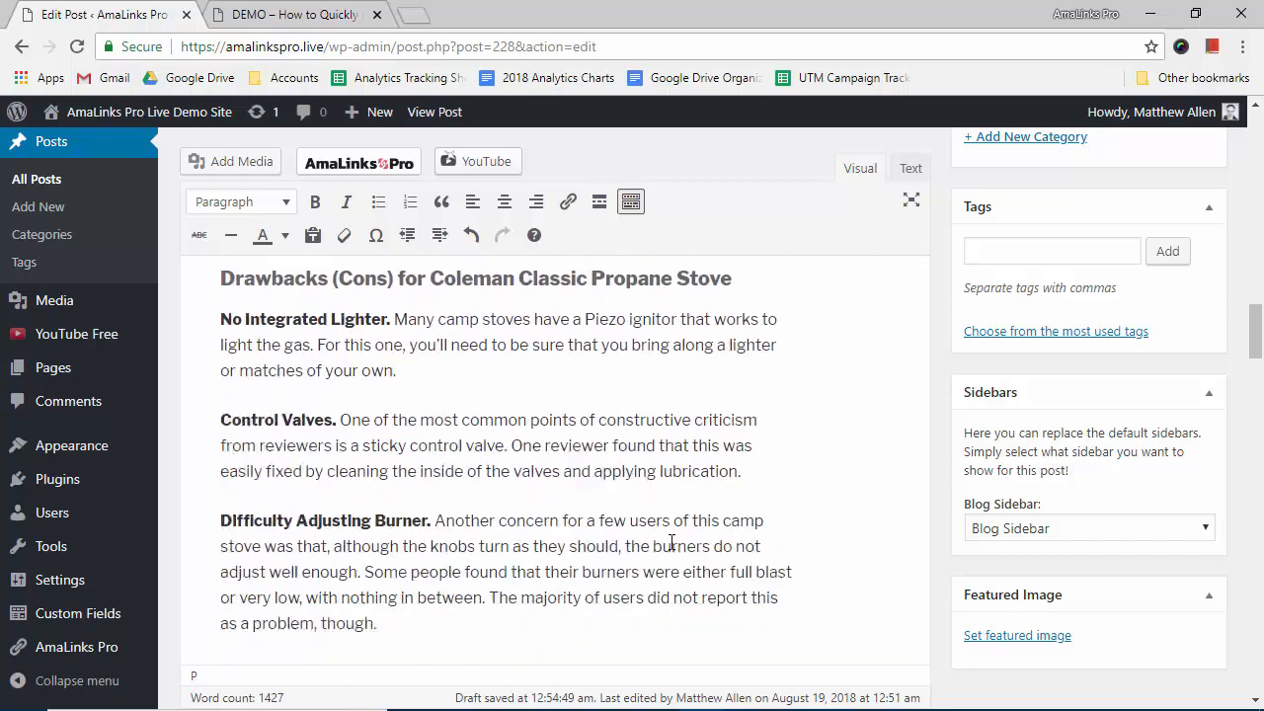
pyautogui.scroll(-6, 672, 542)
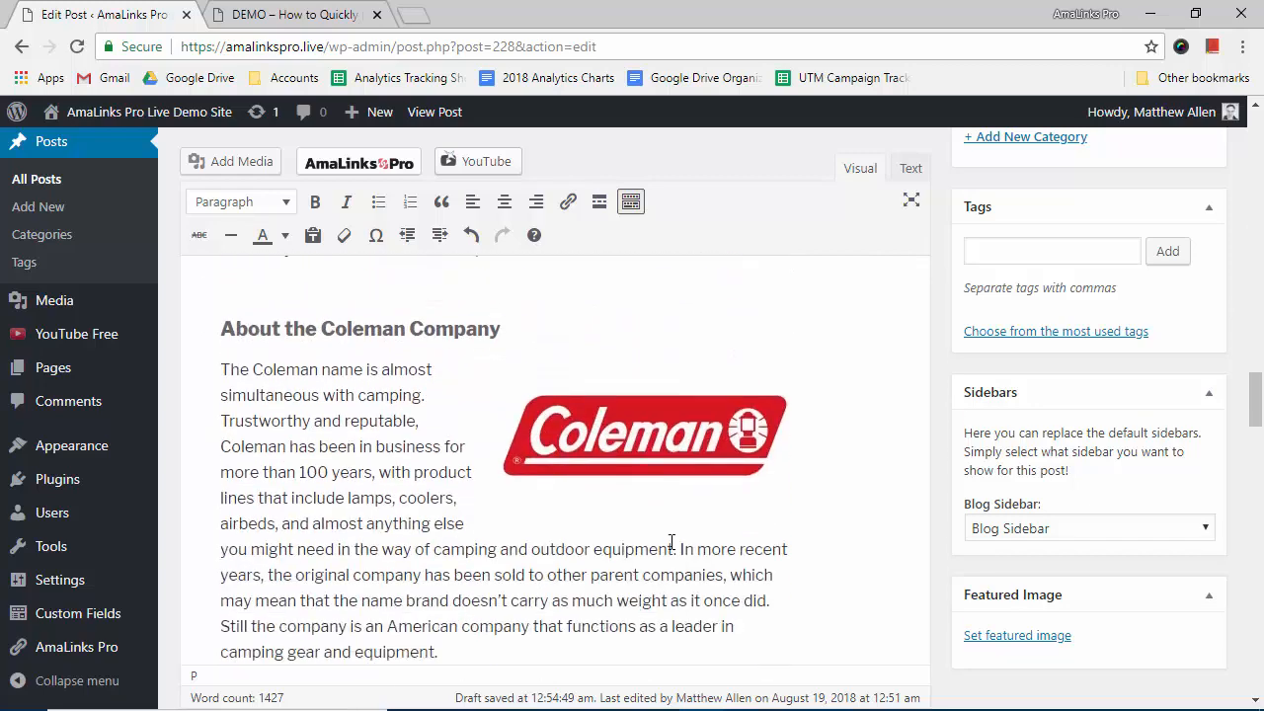
pyautogui.scroll(-3, 671, 542)
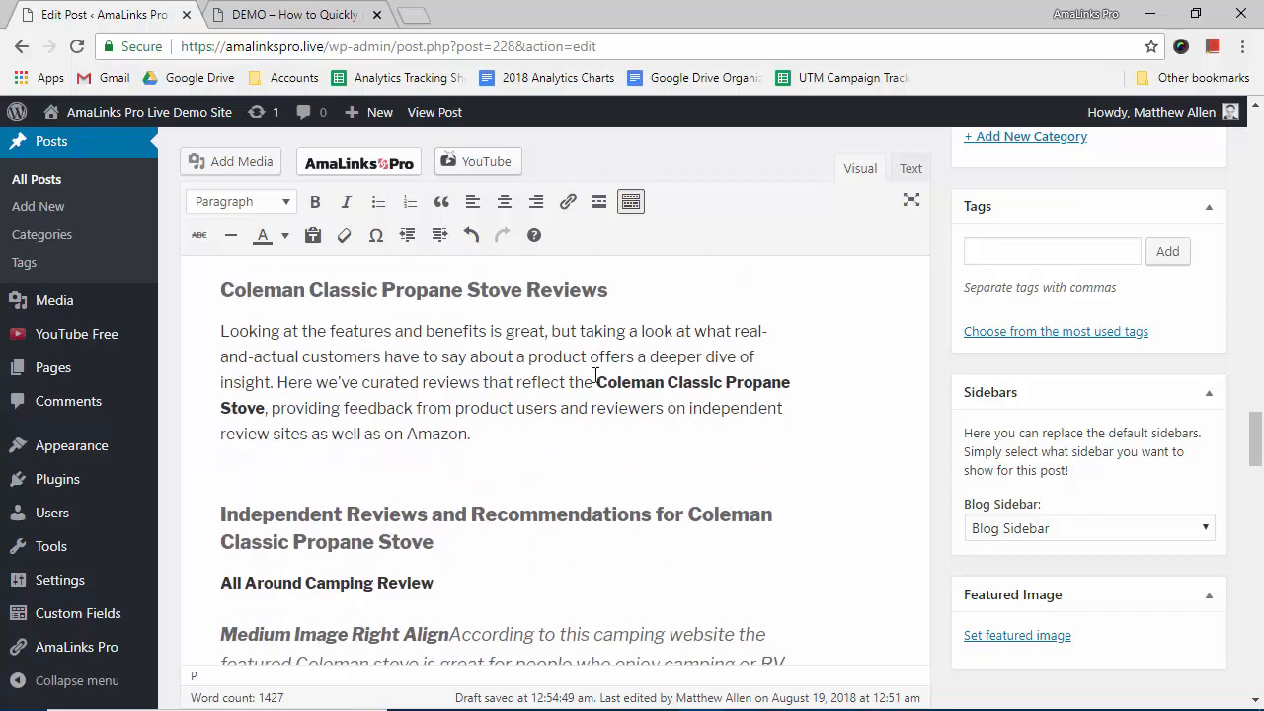
pyautogui.moveTo(598, 383); pyautogui.dragTo(256, 407)
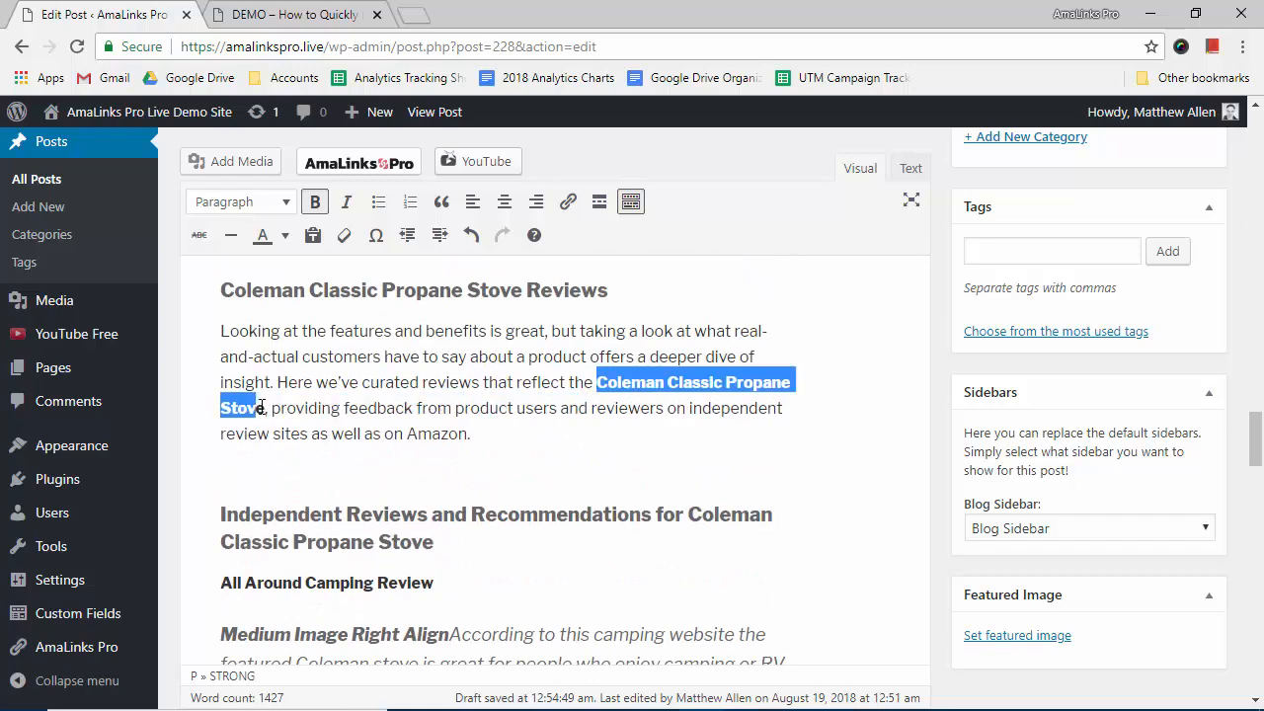
pyautogui.click(344, 164)
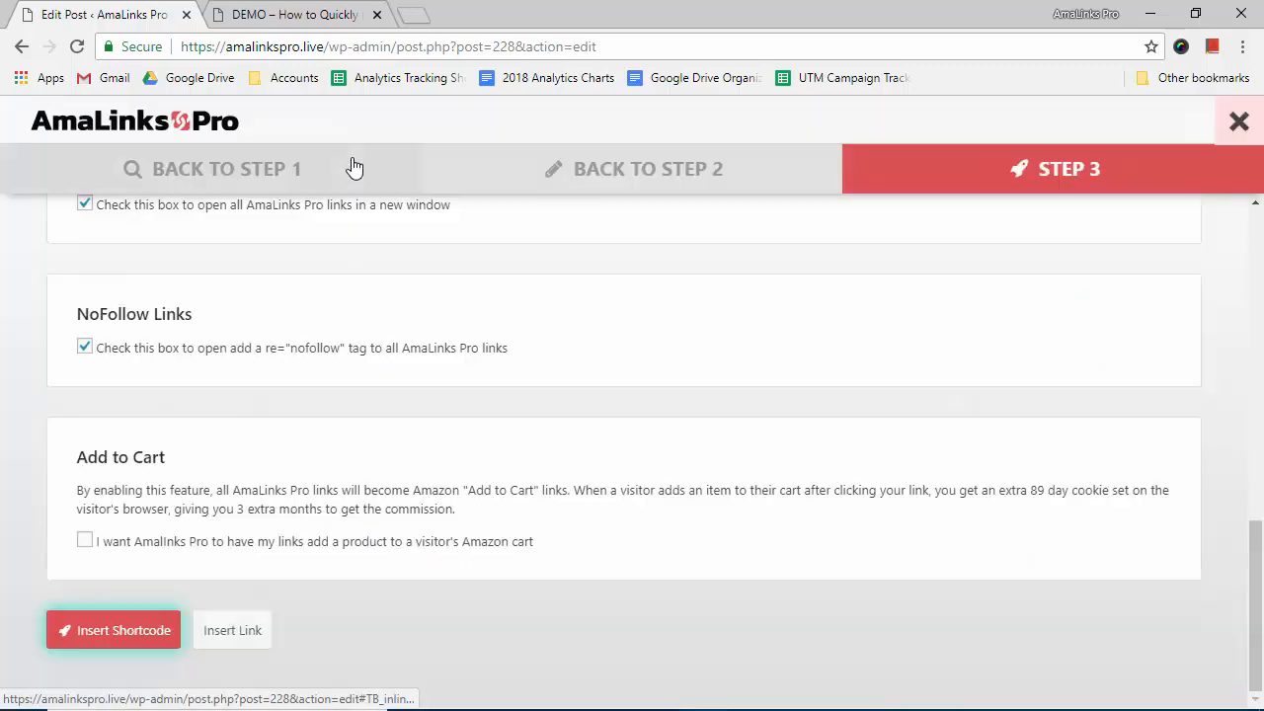
pyautogui.click(228, 642)
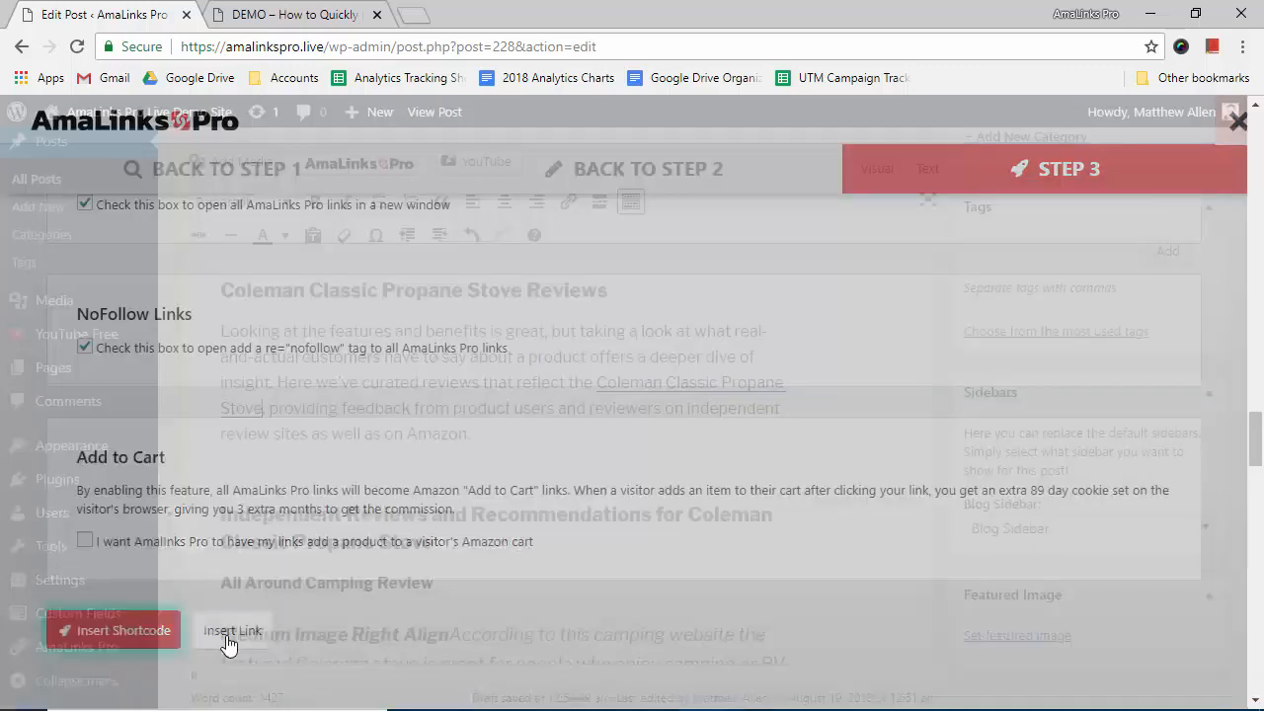
# - Replace the bold "Coleman Classic Propane Stove" in the "Bottom Line" section with the same AmaLinks Pro text link, inserted as a regular link
pyautogui.scroll(-8, 467, 477)
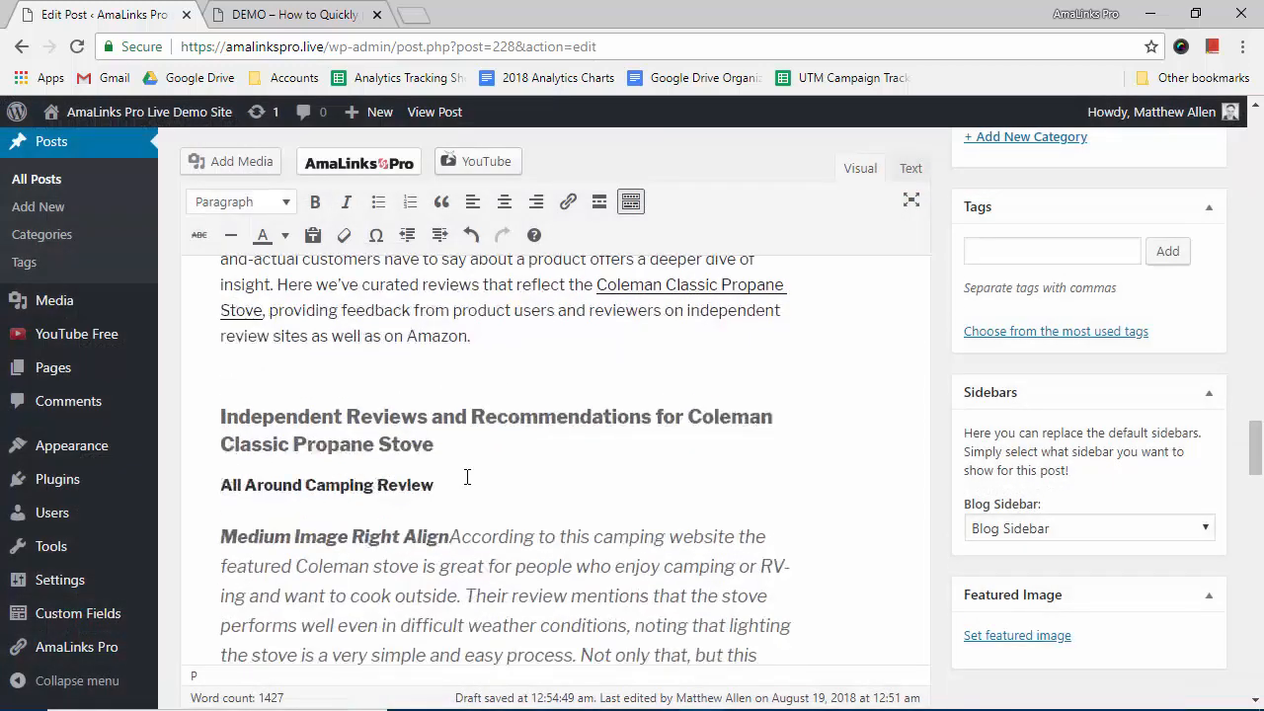
pyautogui.scroll(-8, 467, 477)
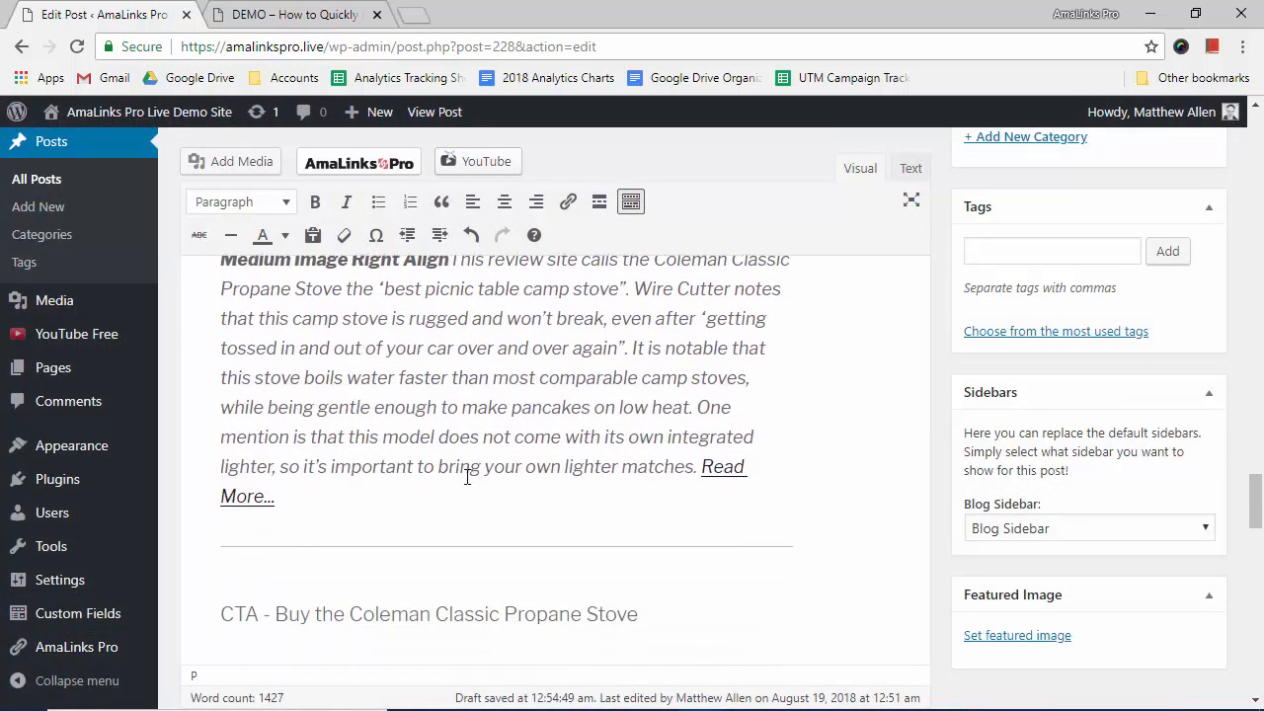
pyautogui.scroll(-6, 467, 477)
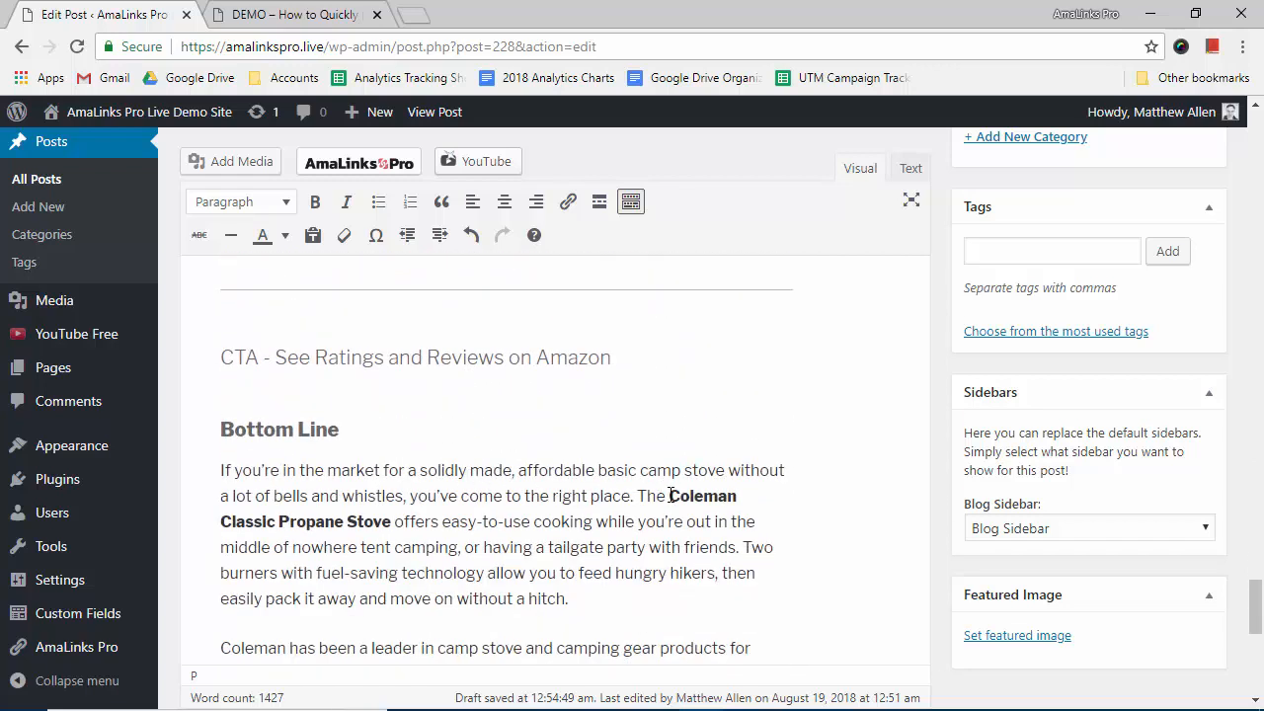
pyautogui.moveTo(670, 495); pyautogui.dragTo(389, 518)
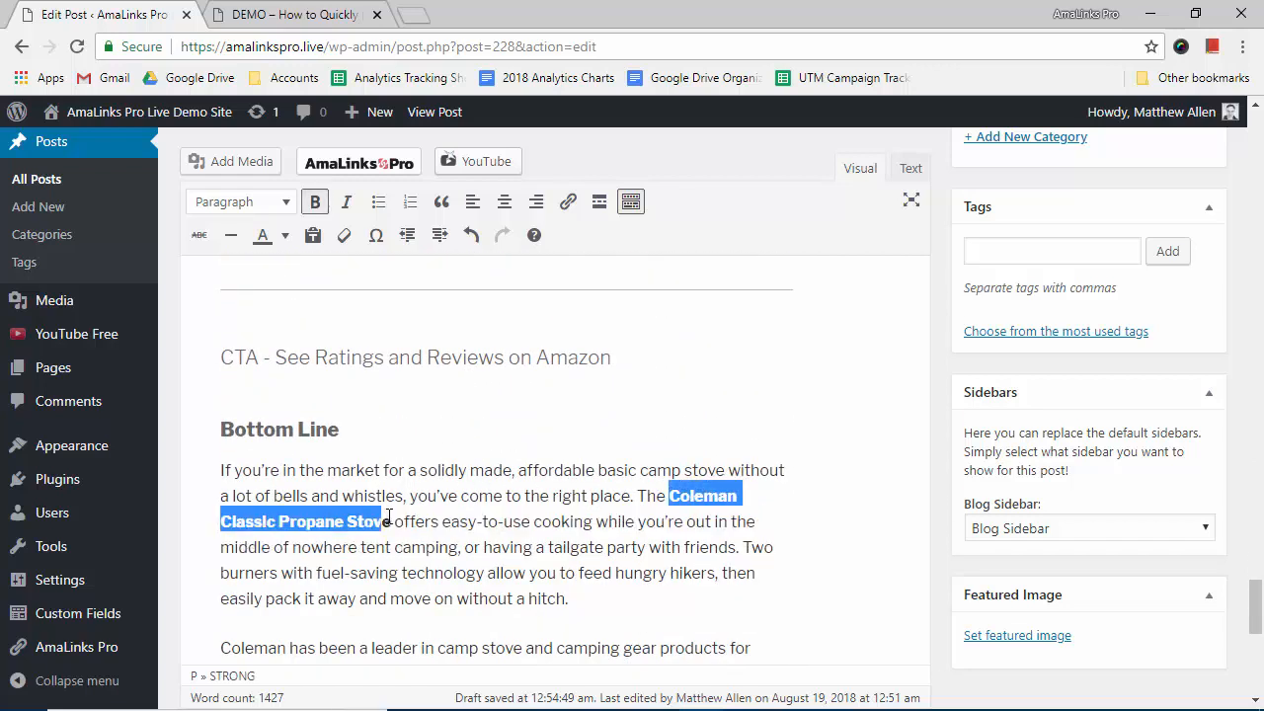
pyautogui.click(358, 163)
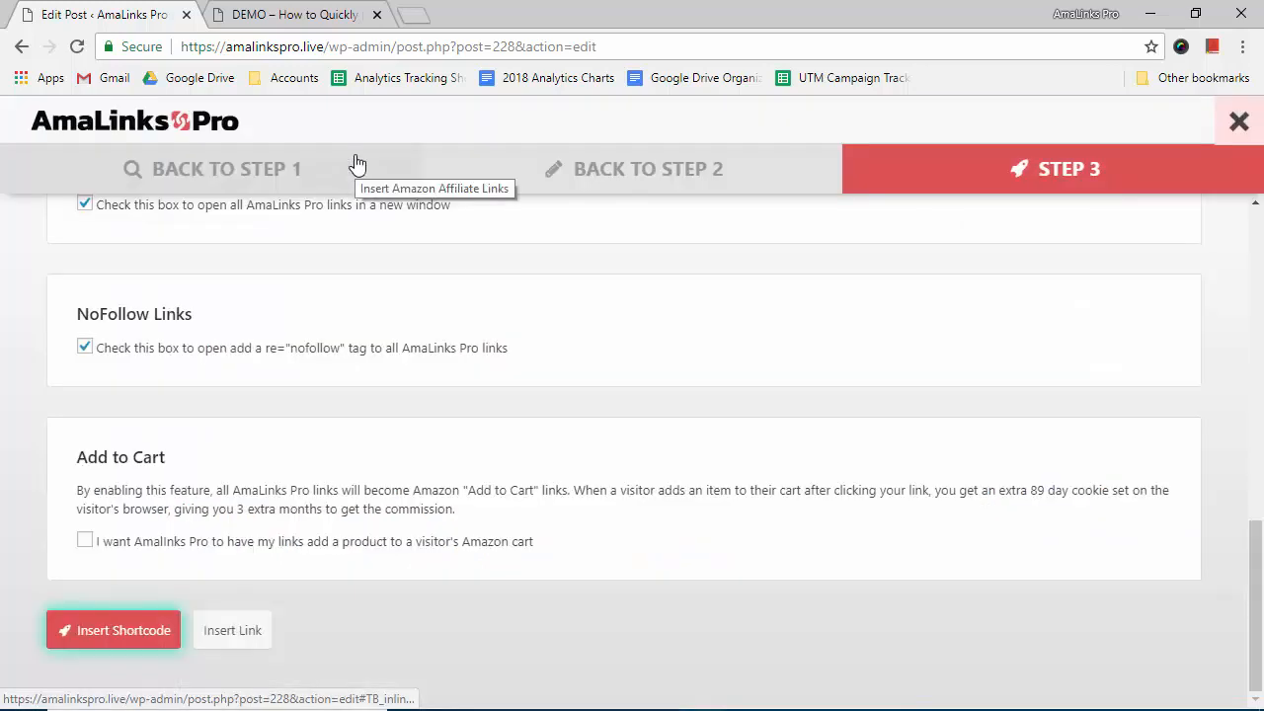
pyautogui.click(233, 630)
# - Select the "Large Image Here" placeholder near the start of the post and change the AmaLinks Pro link type to Image Link
pyautogui.scroll(-2, 537, 613)
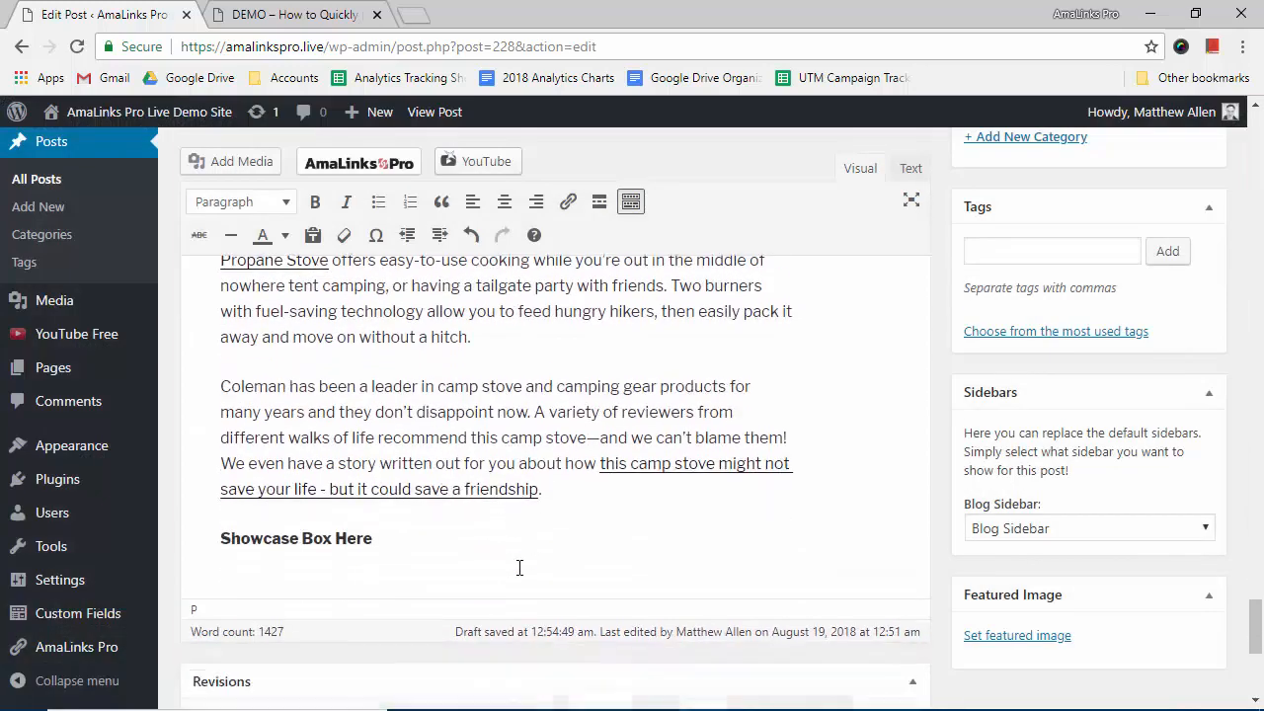
pyautogui.scroll(6, 516, 563)
pyautogui.scroll(15, 519, 568)
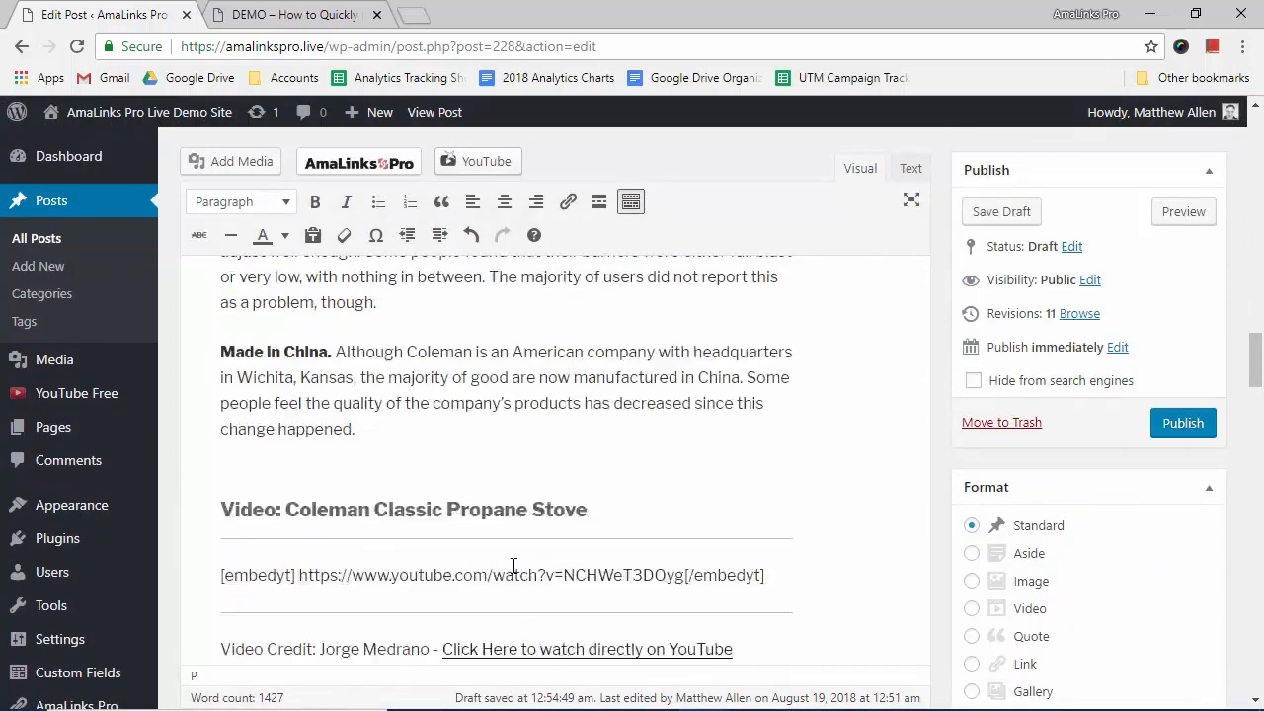
pyautogui.scroll(5, 499, 523)
pyautogui.scroll(-5, 507, 561)
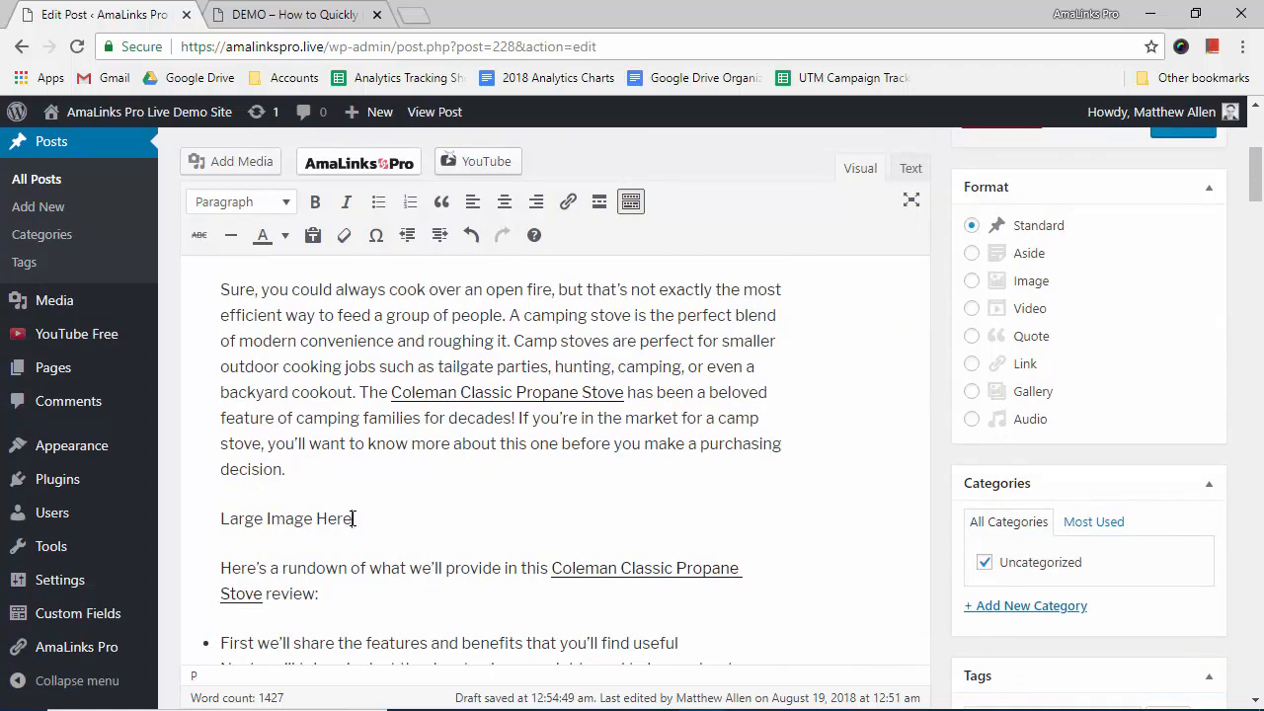
pyautogui.moveTo(354, 518); pyautogui.dragTo(244, 514)
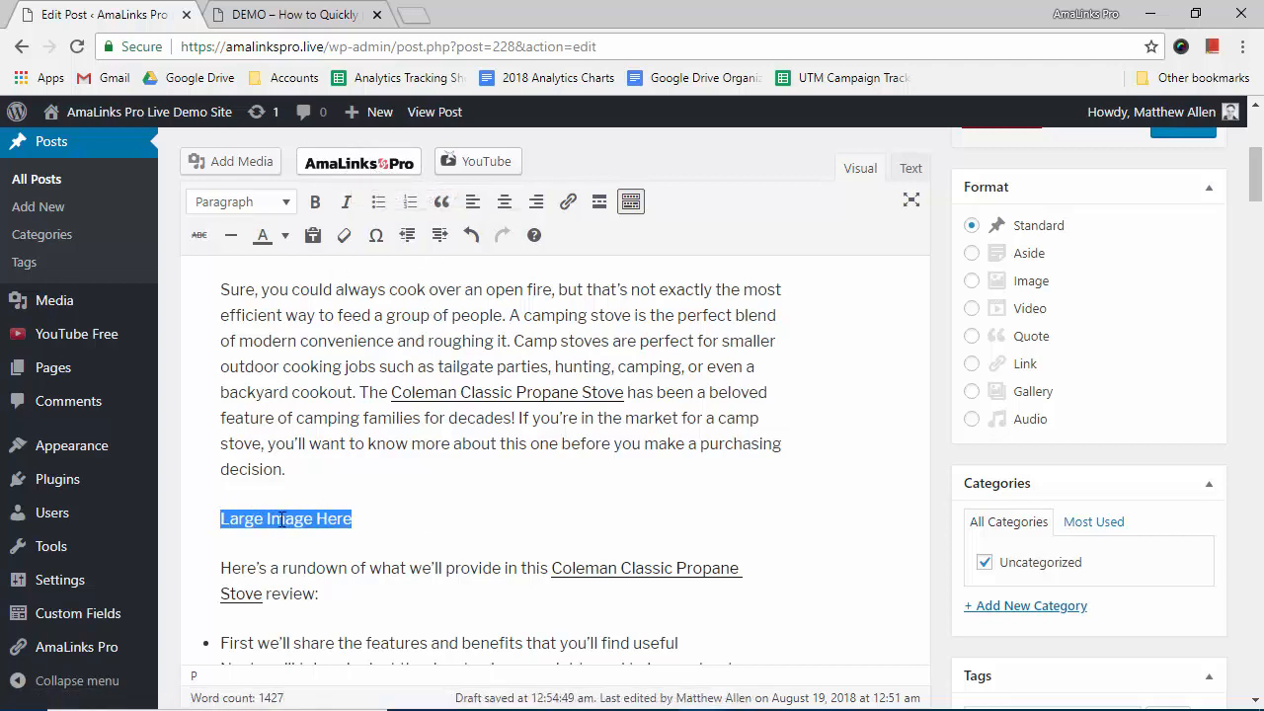
pyautogui.click(357, 166)
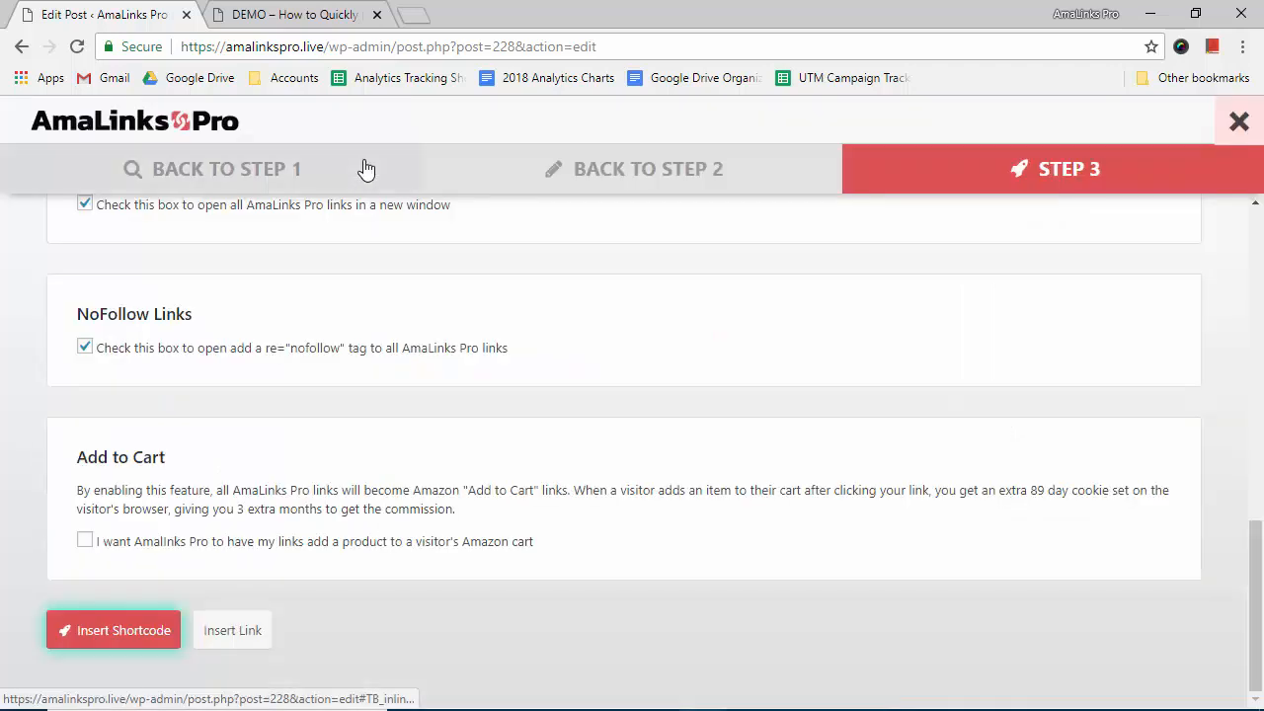
pyautogui.click(618, 166)
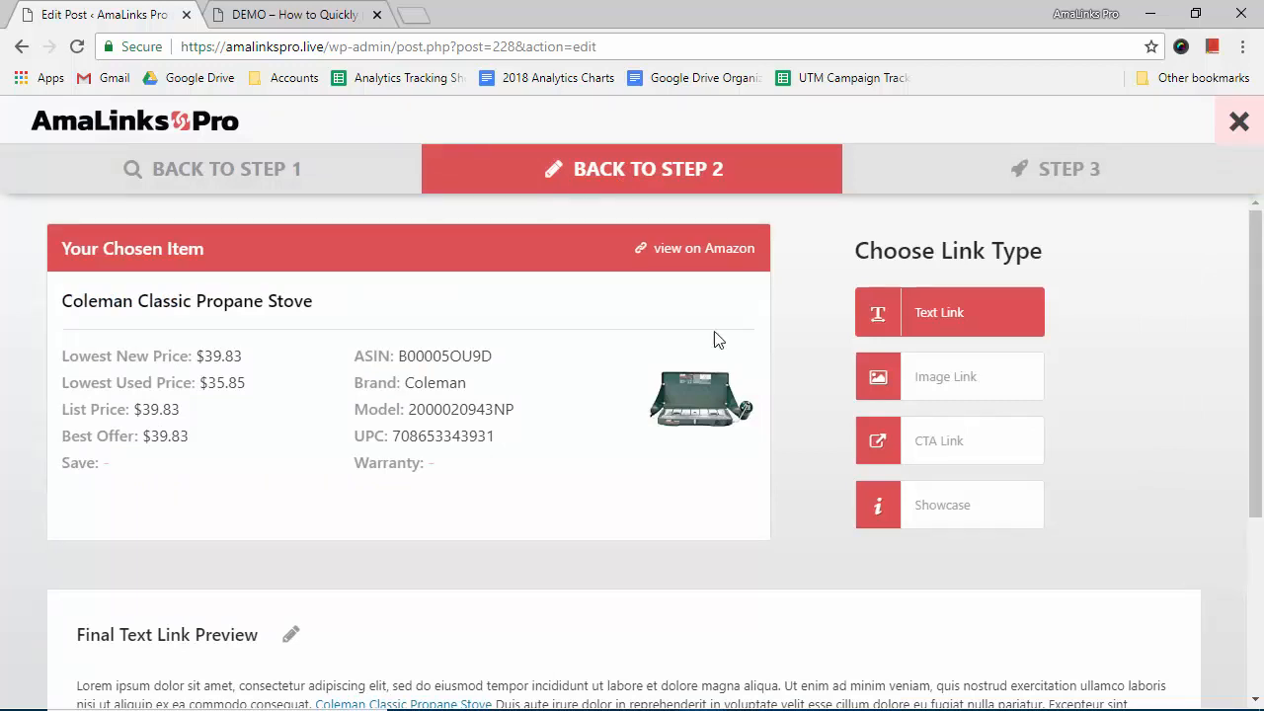
pyautogui.click(994, 388)
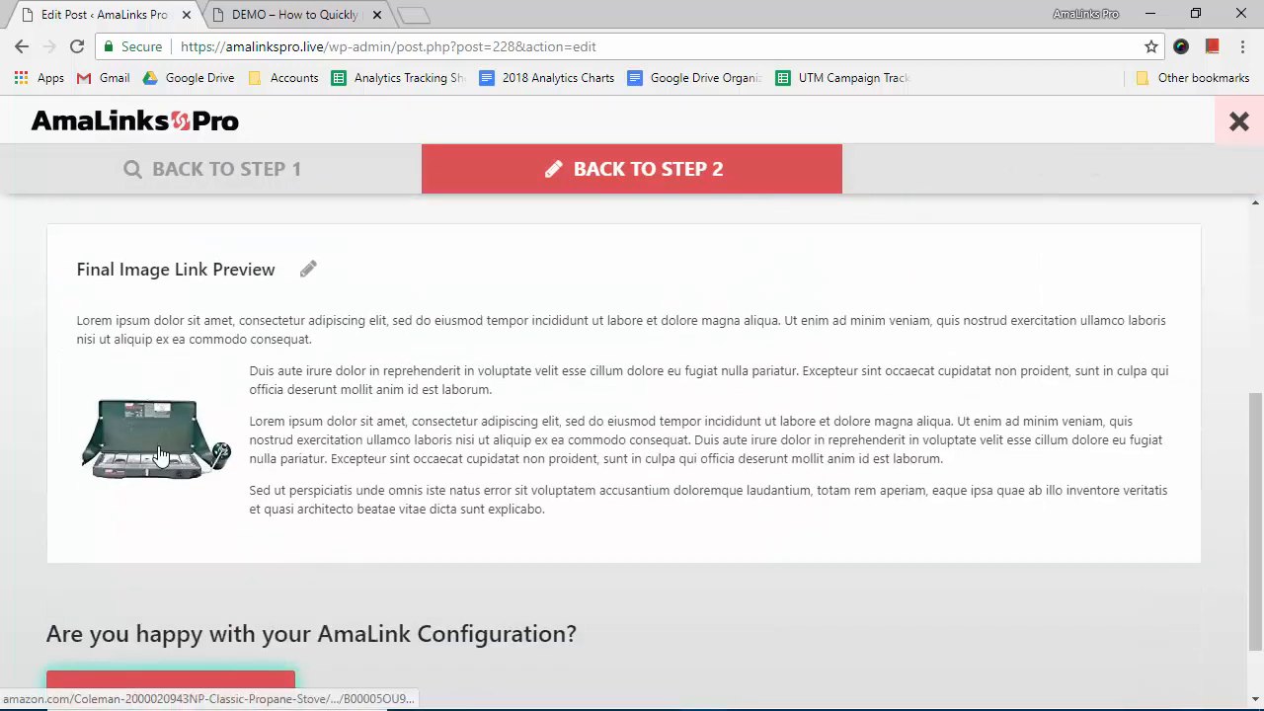
# - Set the image link to the large size of the outdoor photo showing the stove on a wooden table
pyautogui.click(309, 276)
pyautogui.scroll(4, 547, 513)
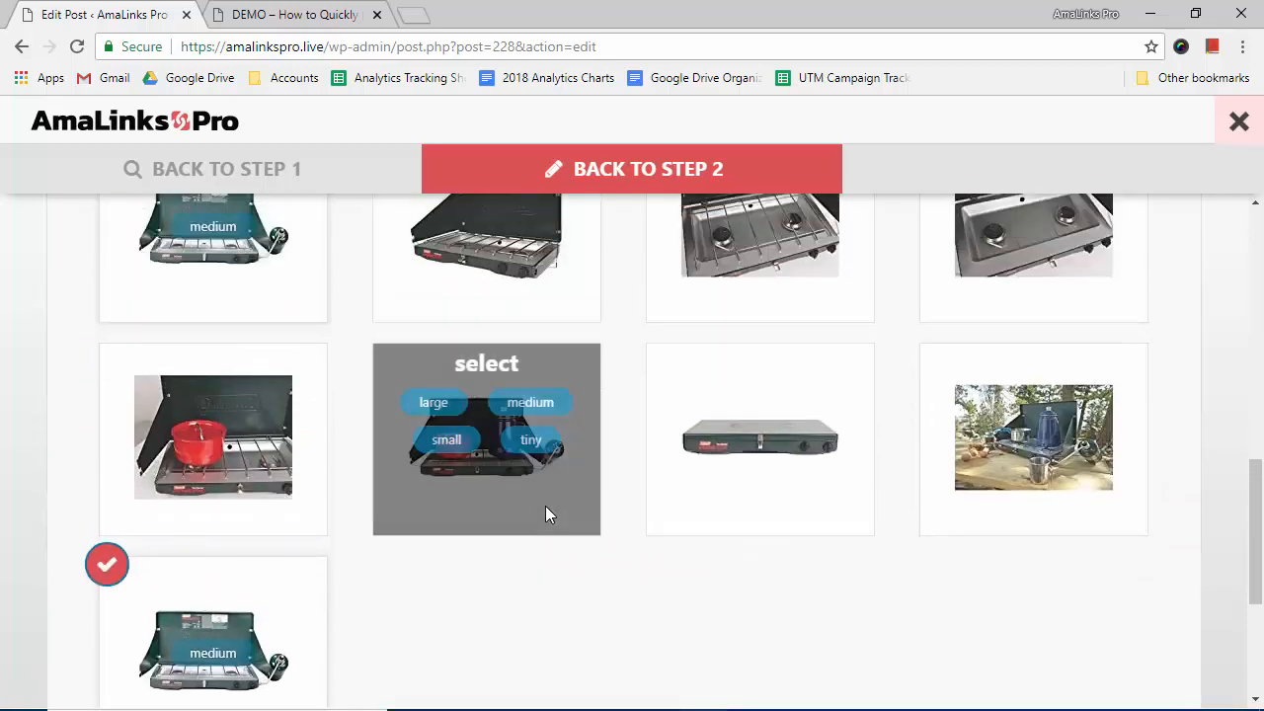
pyautogui.scroll(-2, 545, 514)
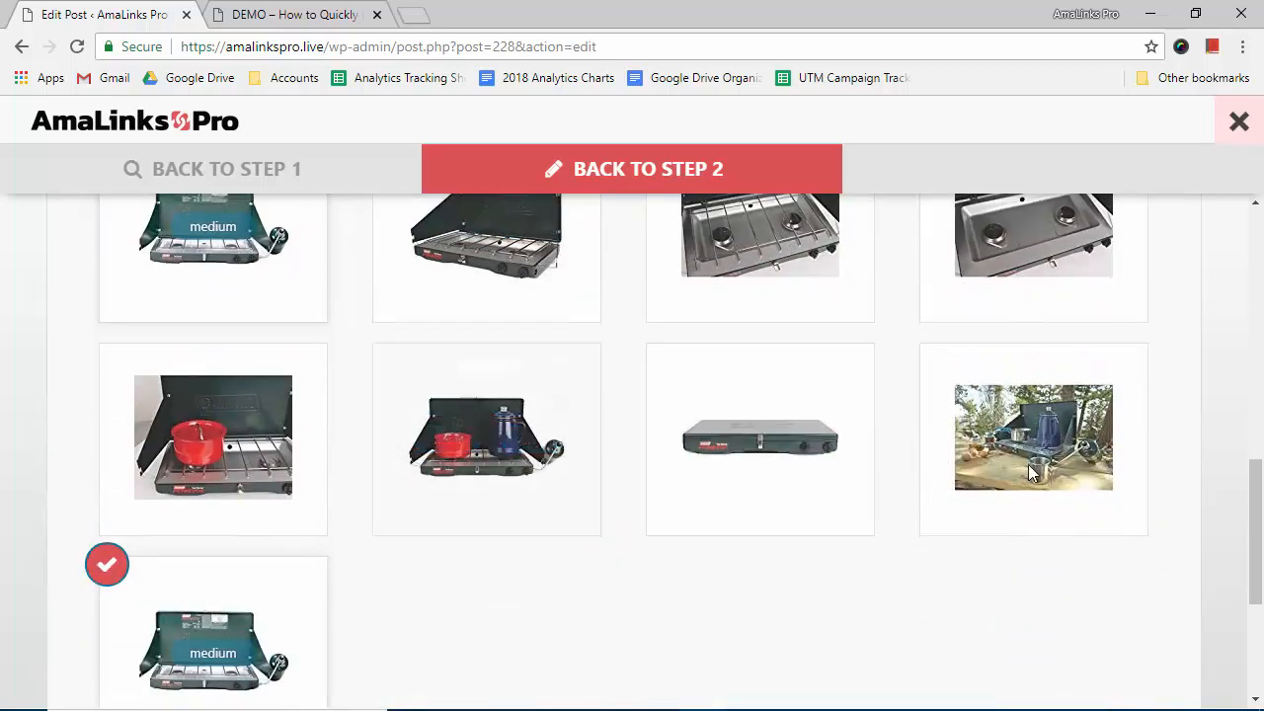
pyautogui.click(982, 403)
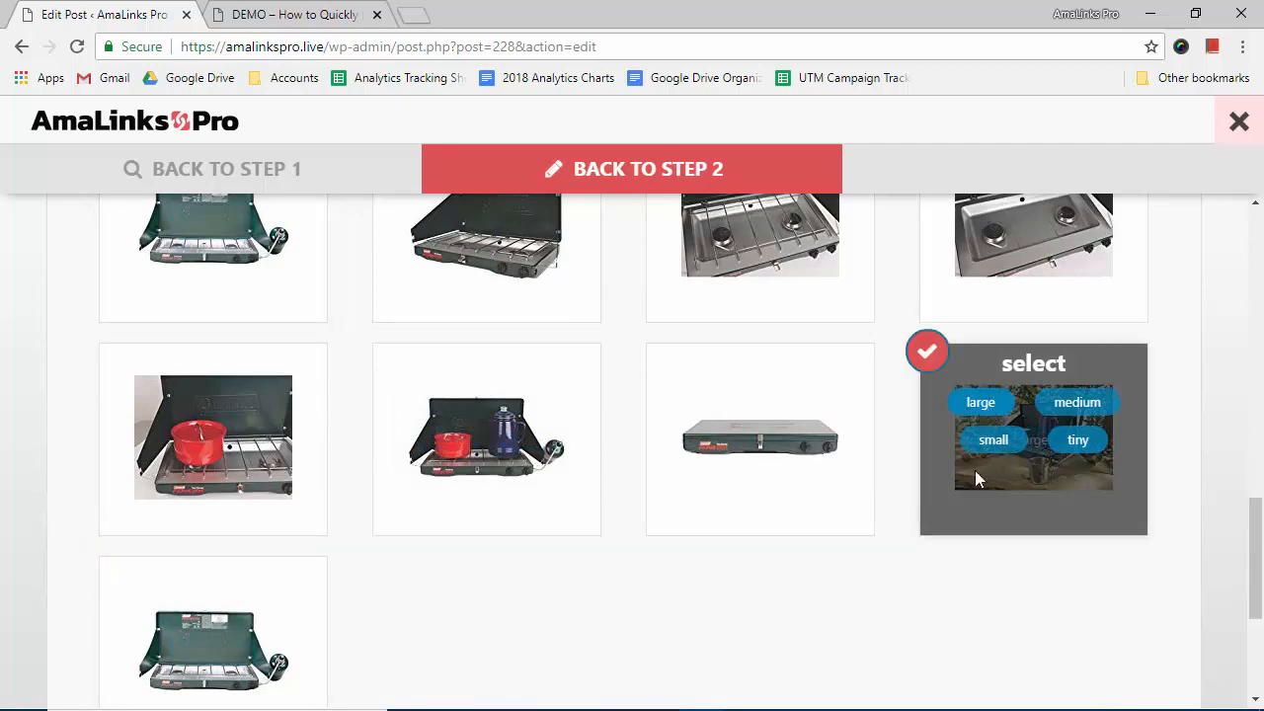
pyautogui.scroll(8, 512, 552)
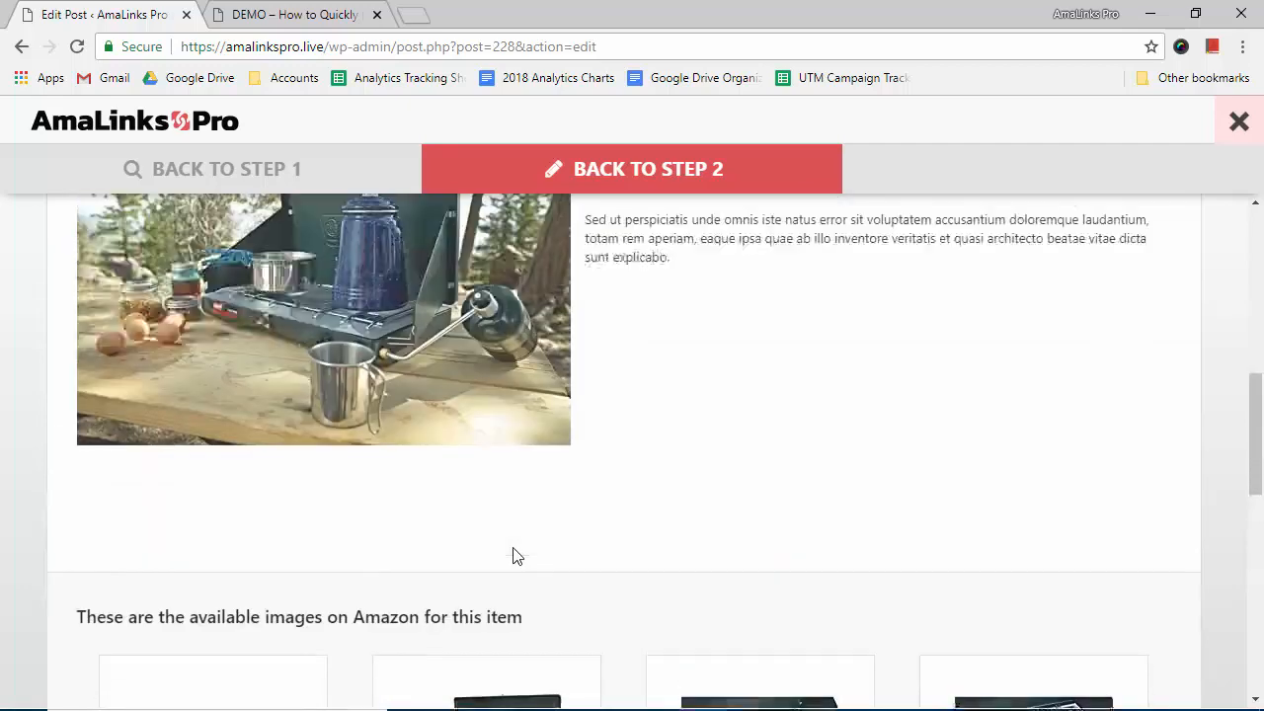
pyautogui.scroll(-10, 419, 481)
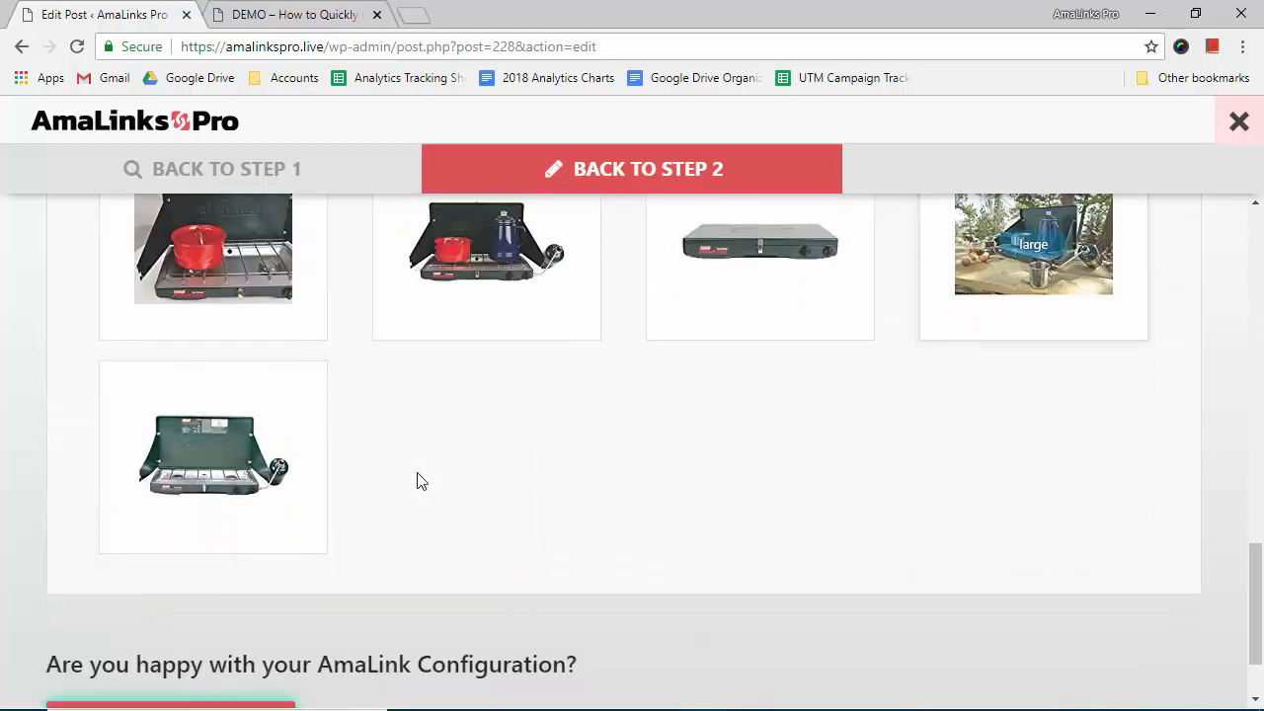
# - Set the image link's alignment to center and insert it as a regular link in place of the "Large Image Here" placeholder
pyautogui.click(217, 632)
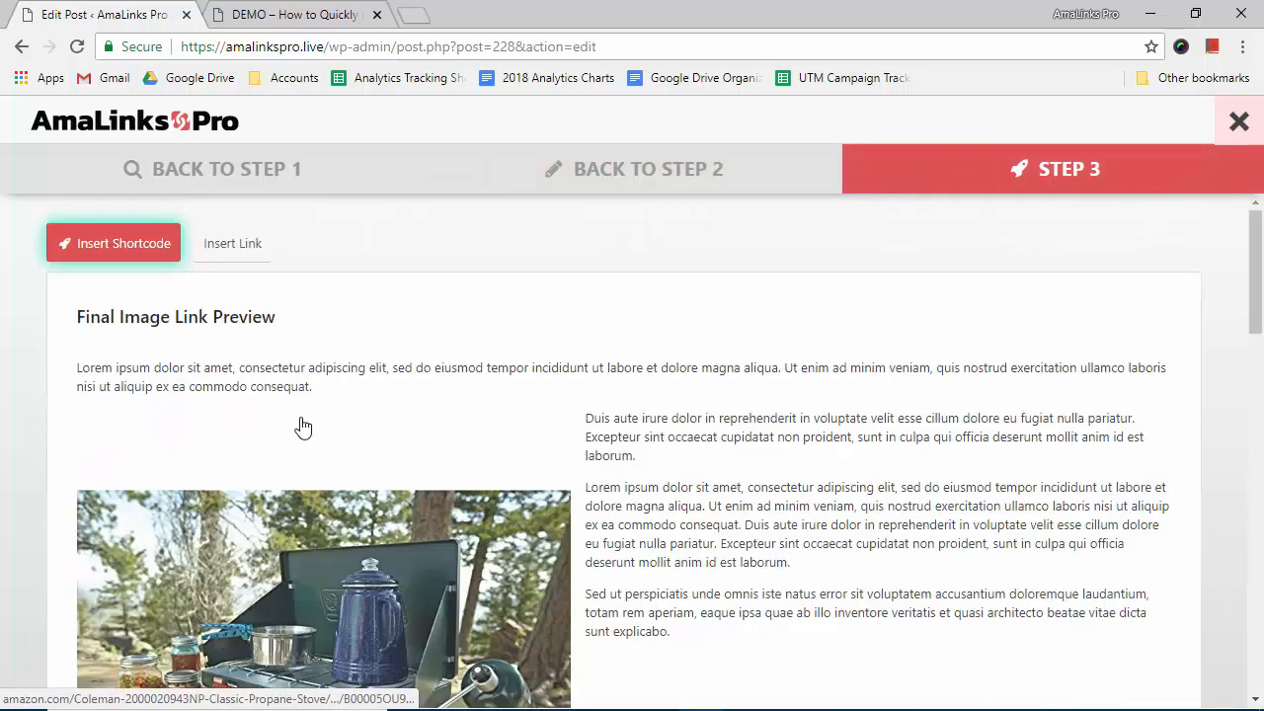
pyautogui.scroll(-7, 304, 426)
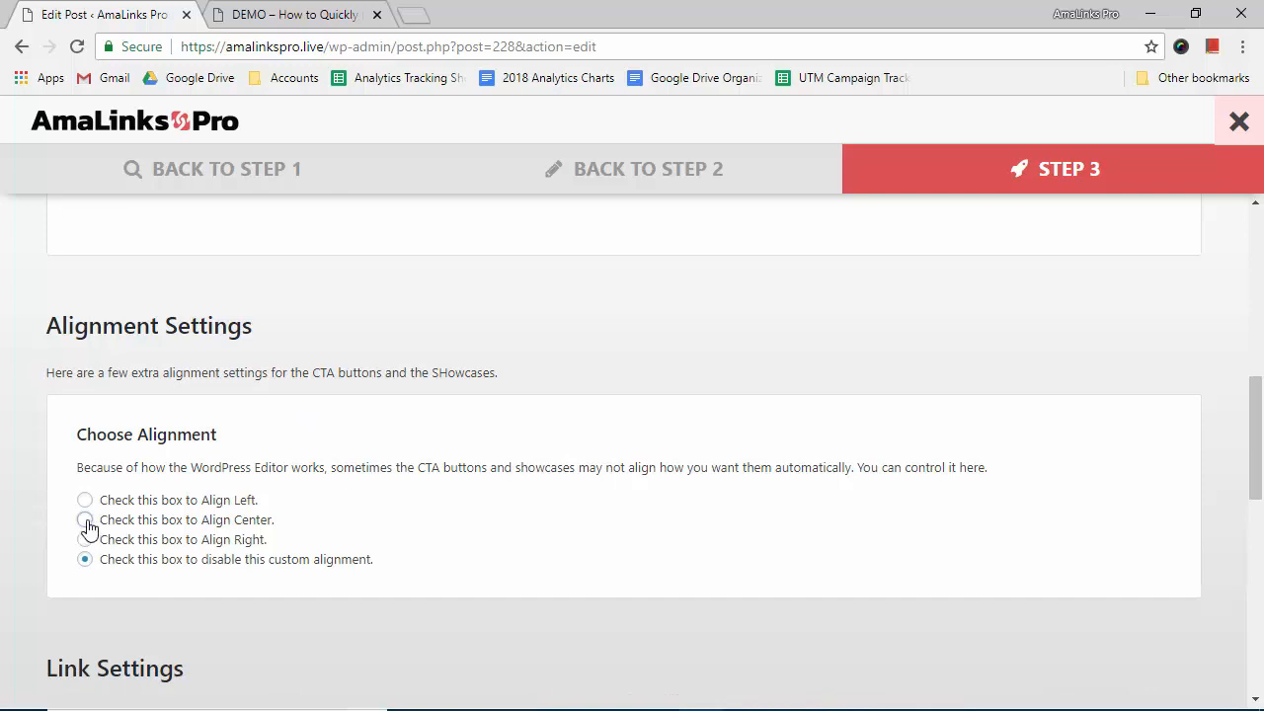
pyautogui.scroll(-7, 280, 531)
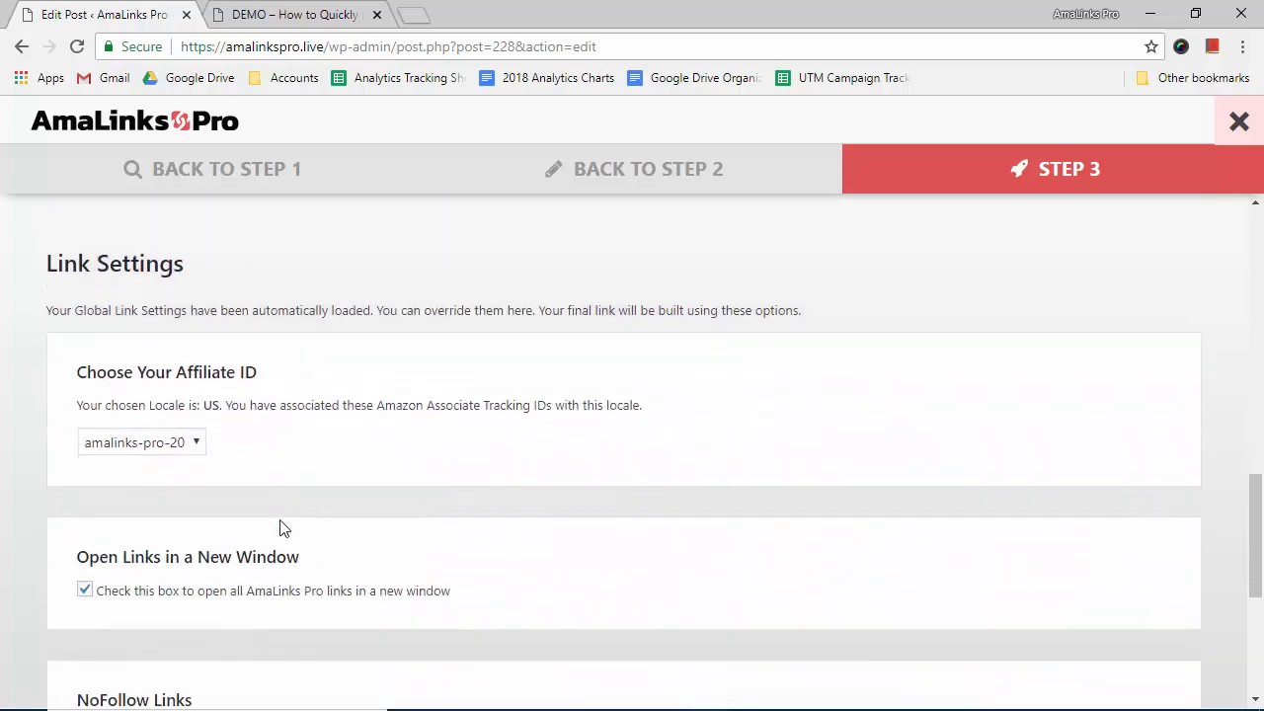
pyautogui.scroll(-1, 286, 531)
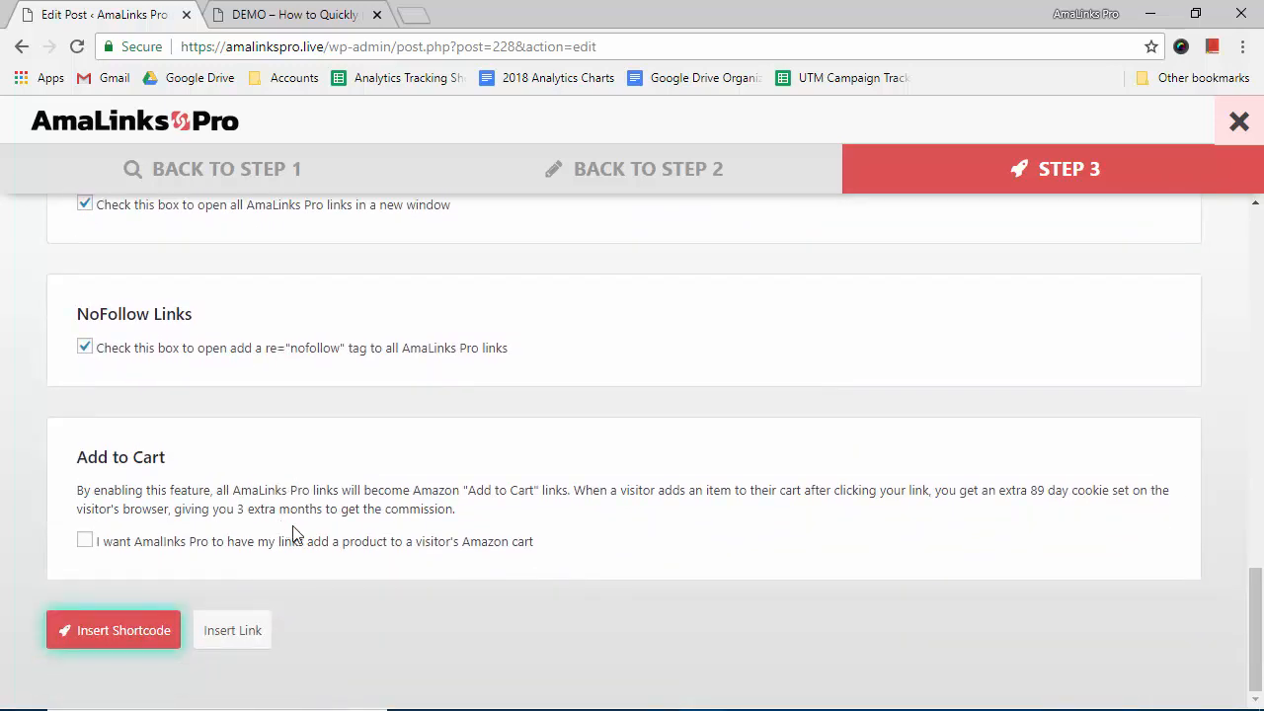
pyautogui.click(251, 639)
pyautogui.scroll(-2, 404, 562)
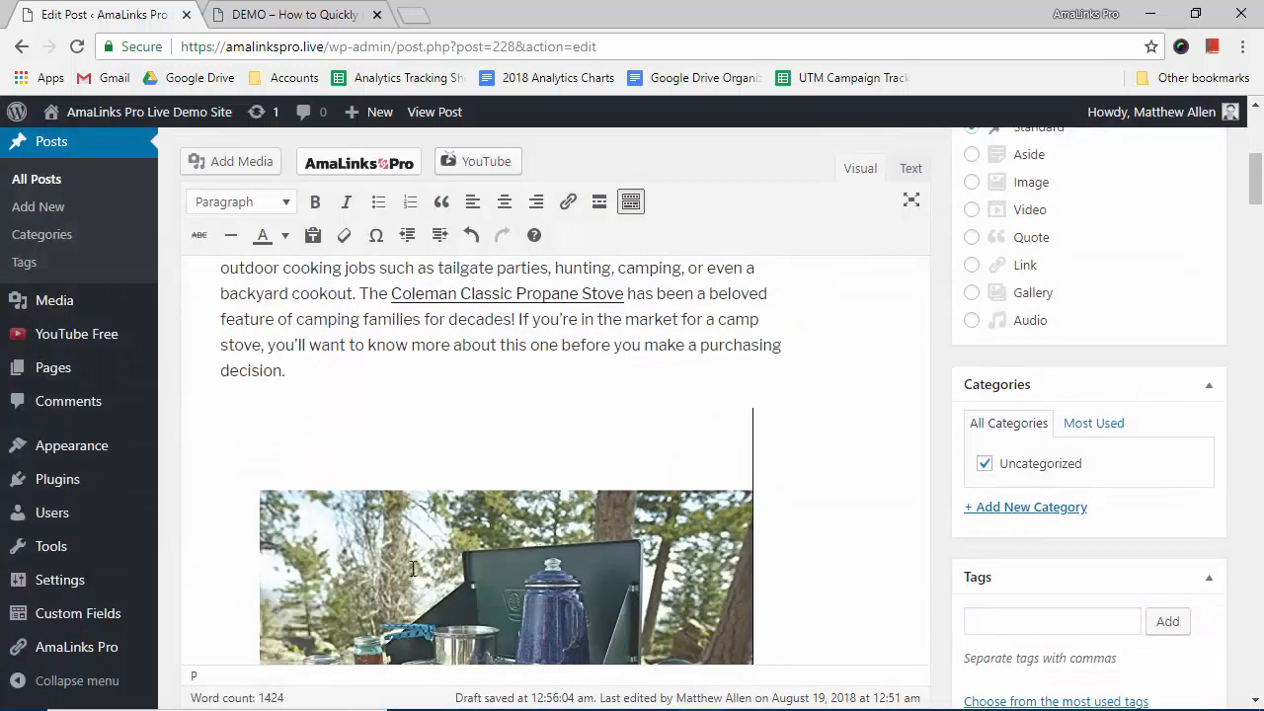
pyautogui.scroll(-3, 494, 512)
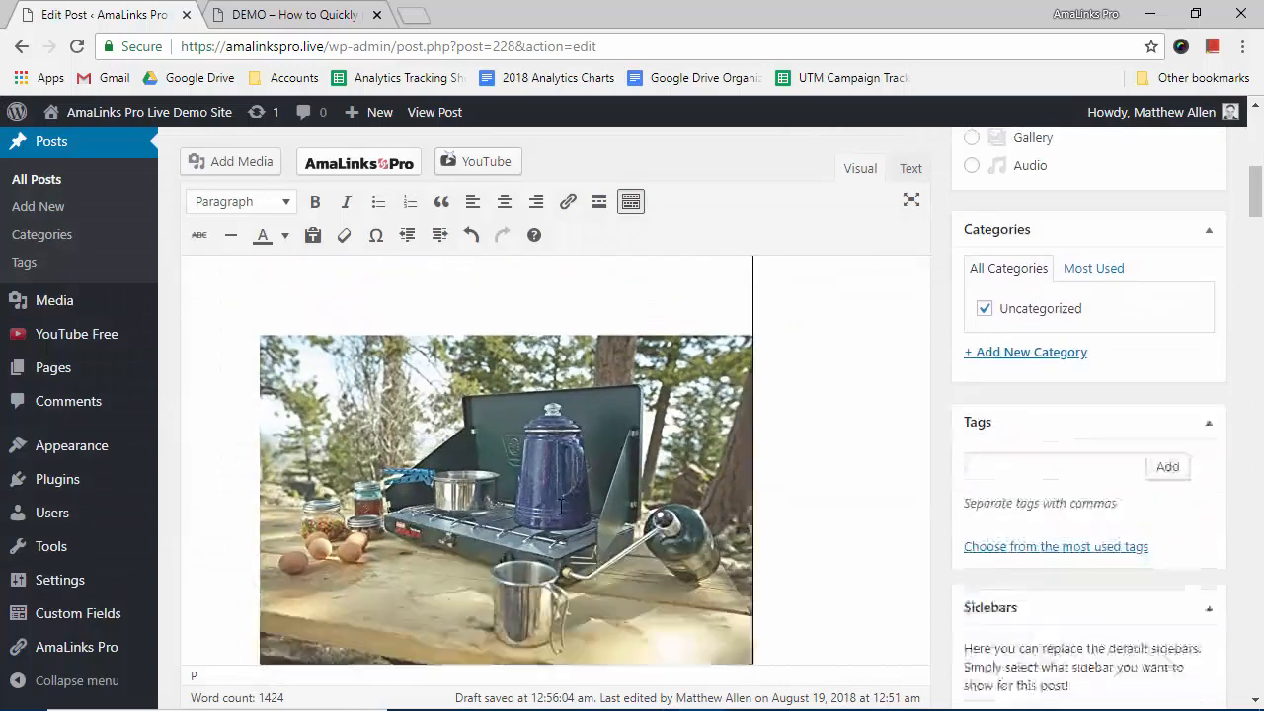
pyautogui.click(540, 454)
pyautogui.scroll(3, 540, 453)
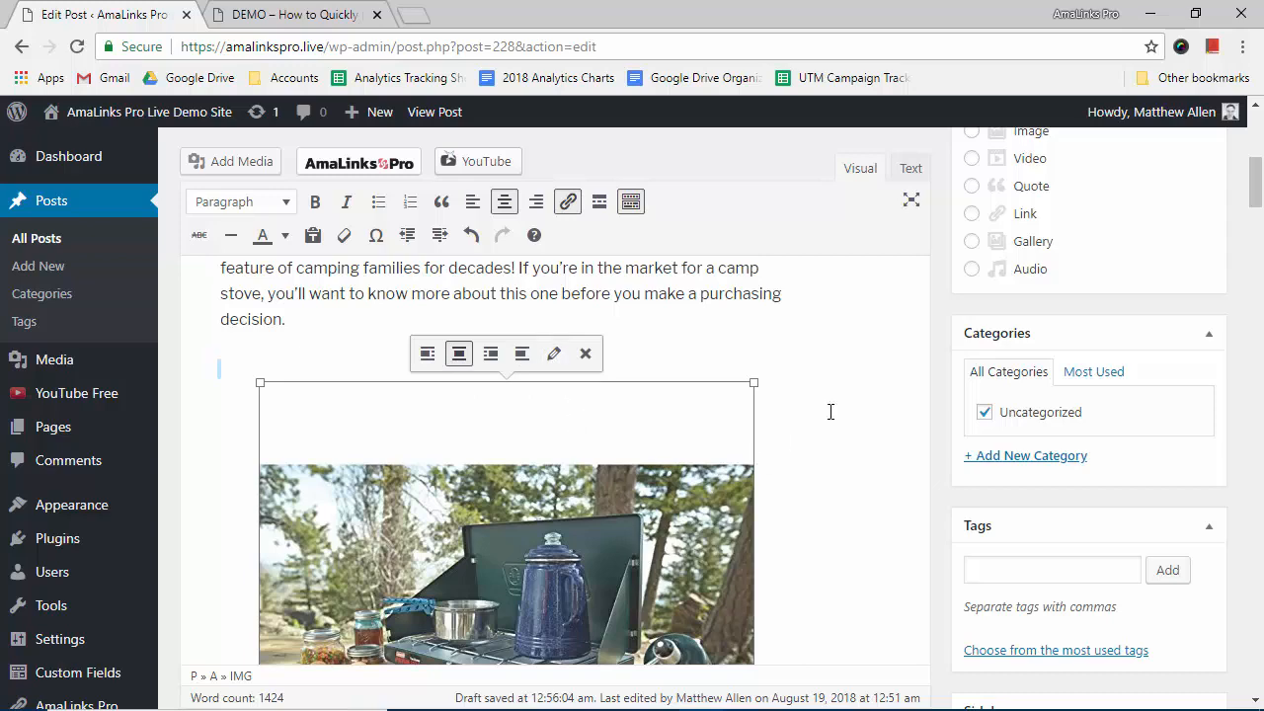
pyautogui.scroll(-3, 800, 422)
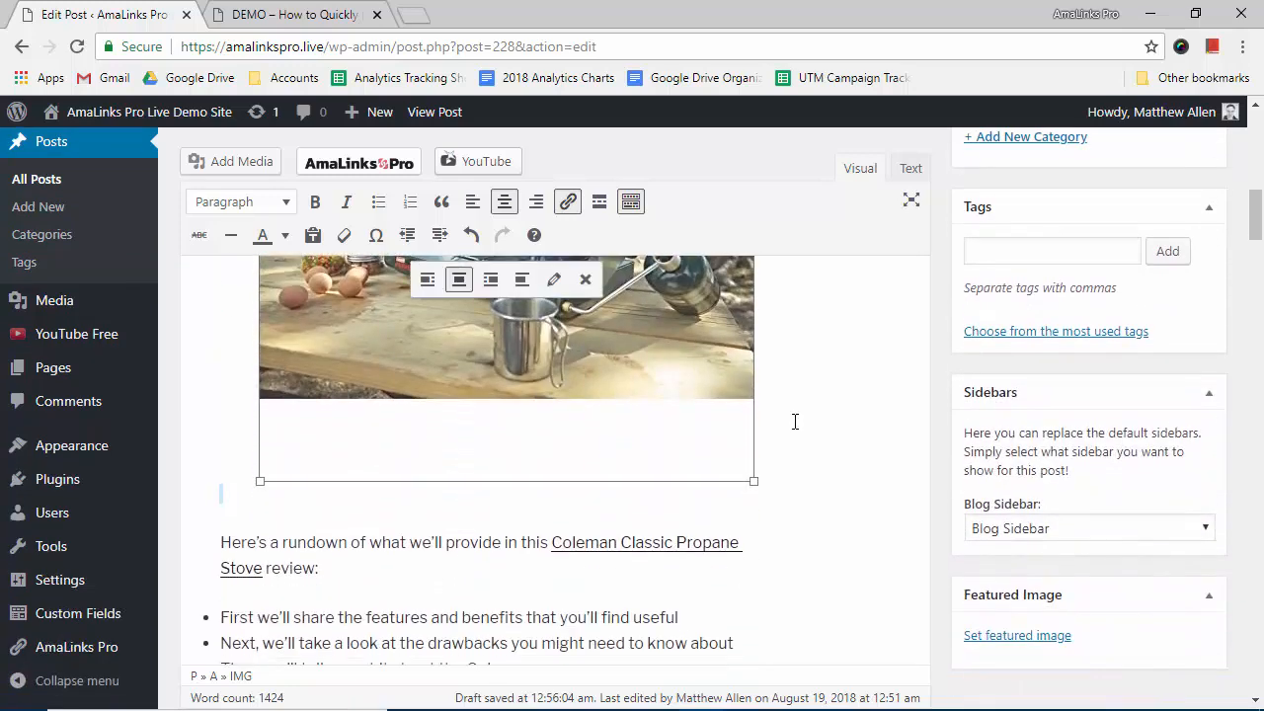
# - Select the whole "CTA - Coleman Classic Propane Stove" placeholder line and change the AmaLinks Pro link type to CTA Link
pyautogui.scroll(-3, 795, 422)
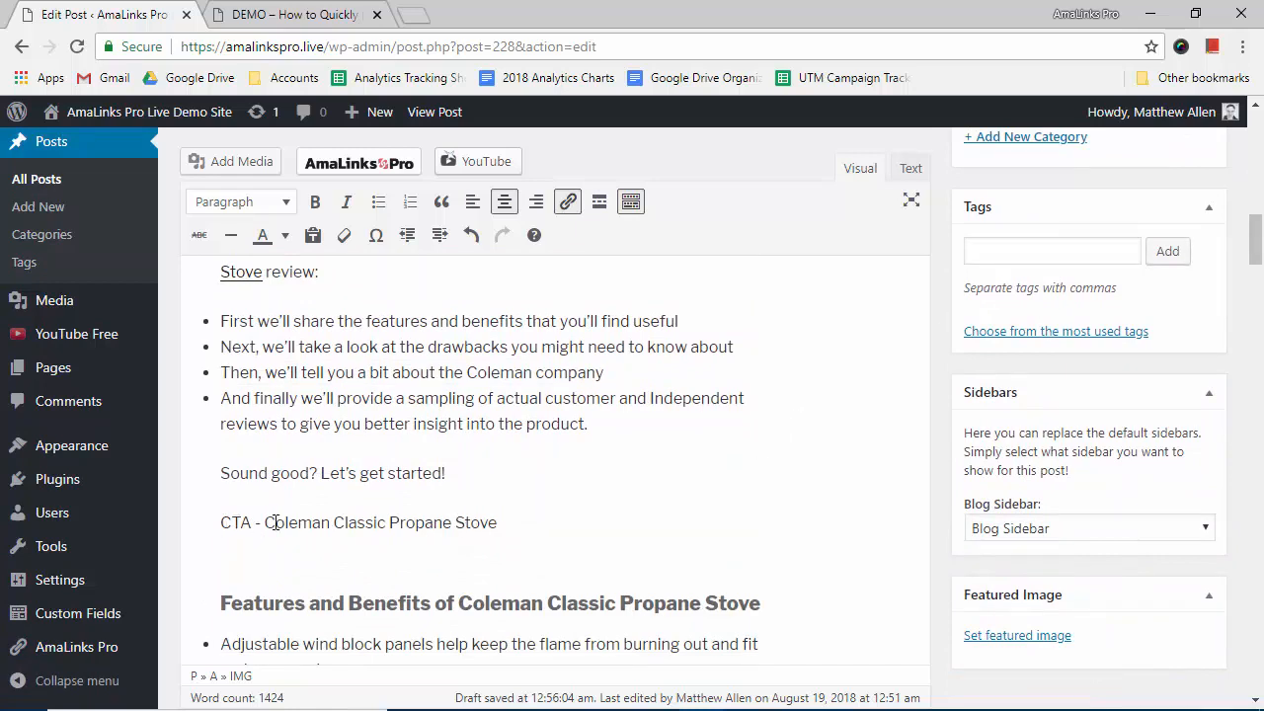
pyautogui.scroll(-1, 498, 524)
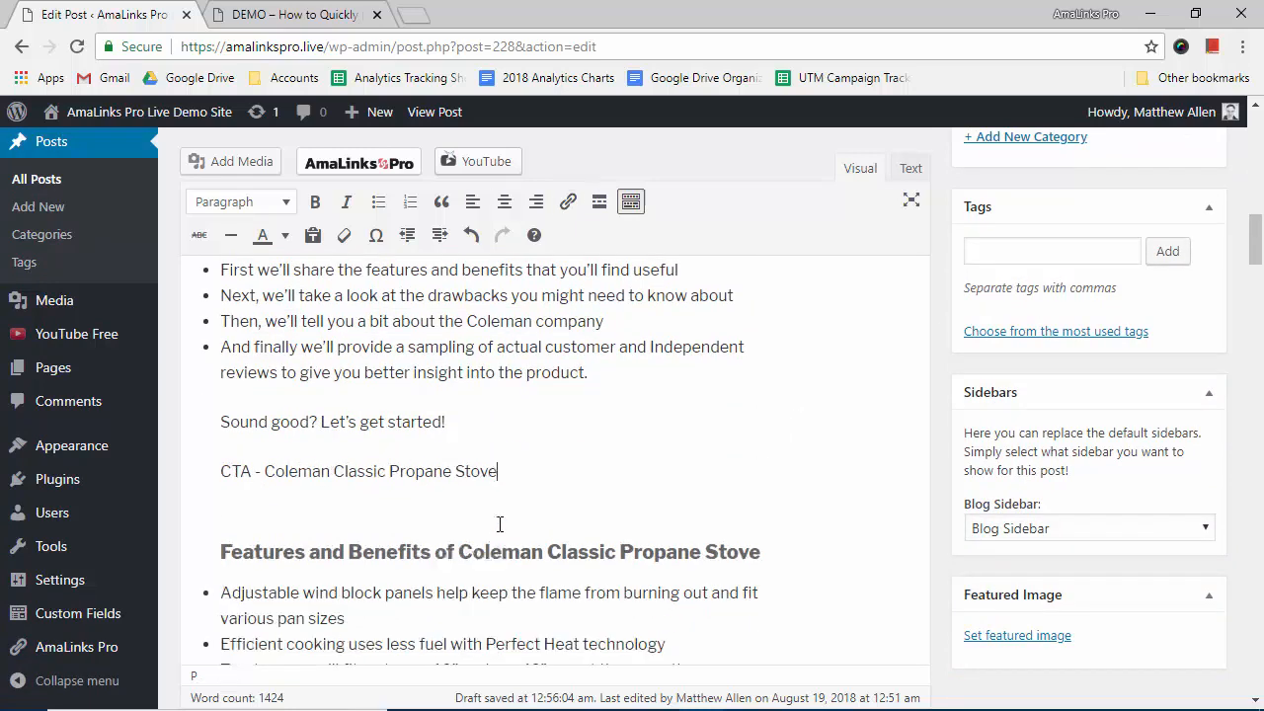
pyautogui.moveTo(500, 524); pyautogui.dragTo(350, 468)
pyautogui.click(350, 470)
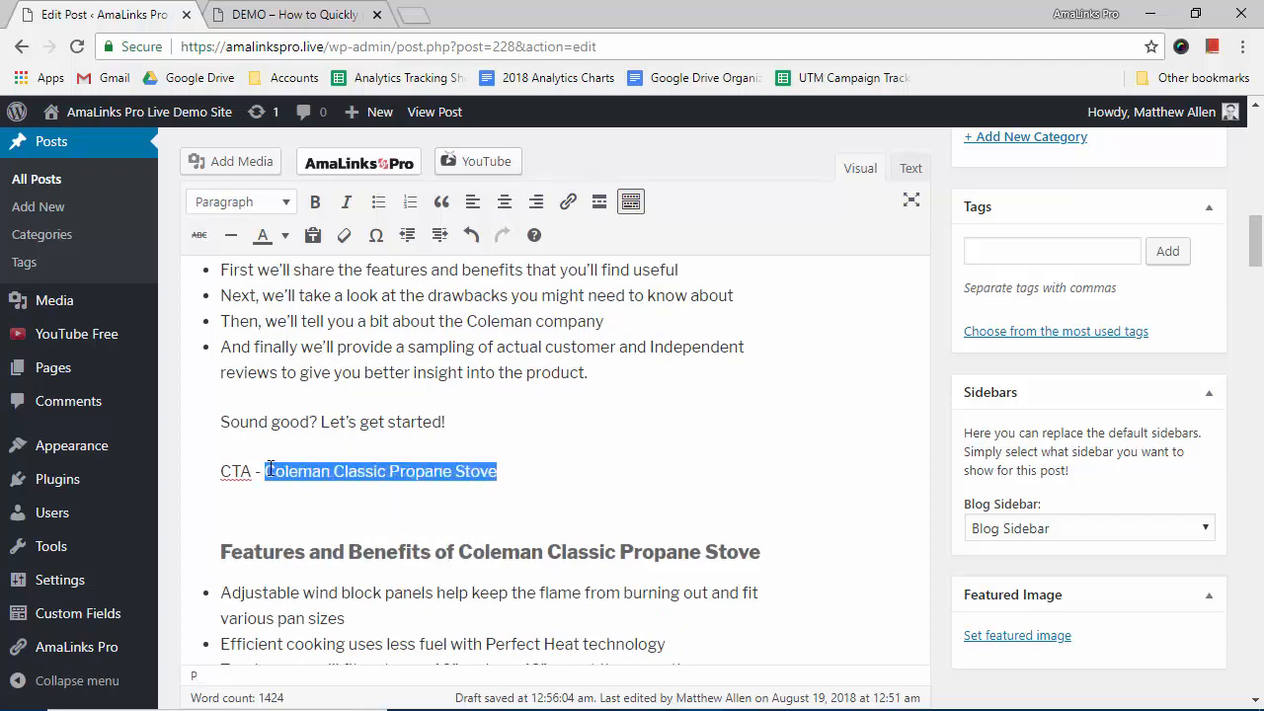
pyautogui.click(402, 419)
pyautogui.moveTo(506, 471); pyautogui.dragTo(212, 464)
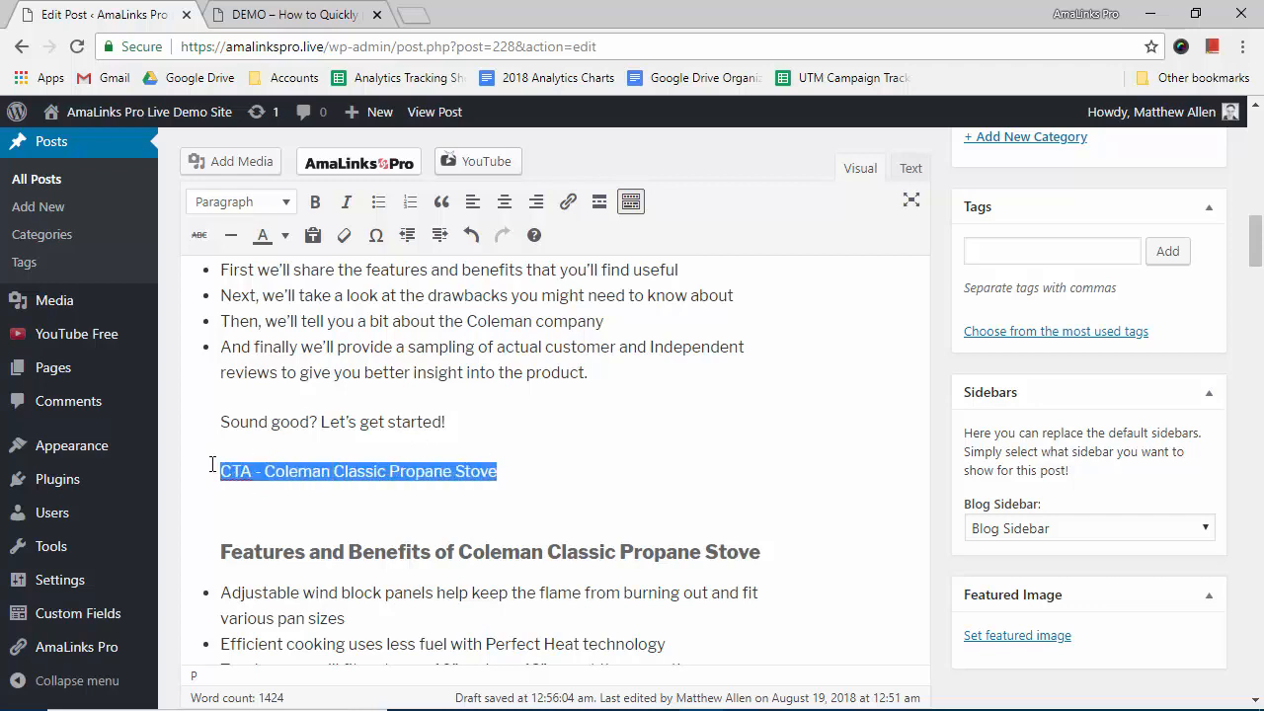
pyautogui.click(362, 163)
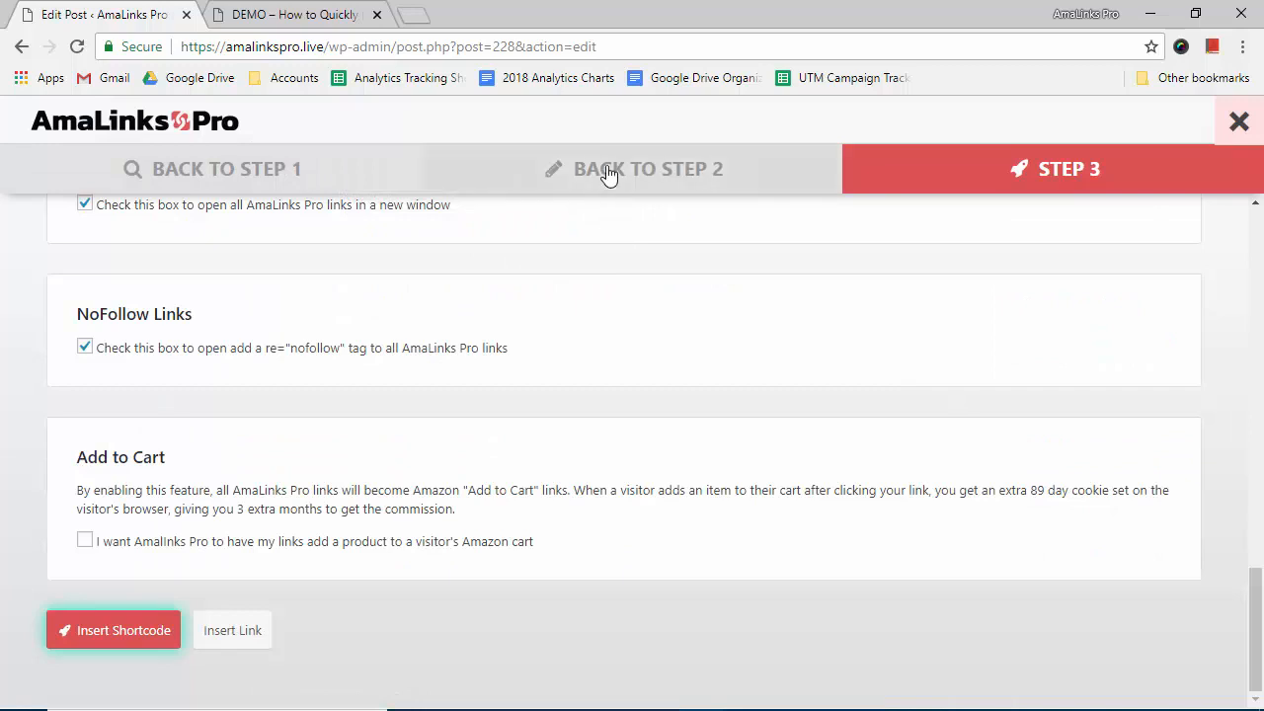
pyautogui.click(609, 173)
pyautogui.click(931, 444)
# - Choose the premade black rectangular button with the grey border as the CTA link's button style
pyautogui.scroll(-2, 1011, 447)
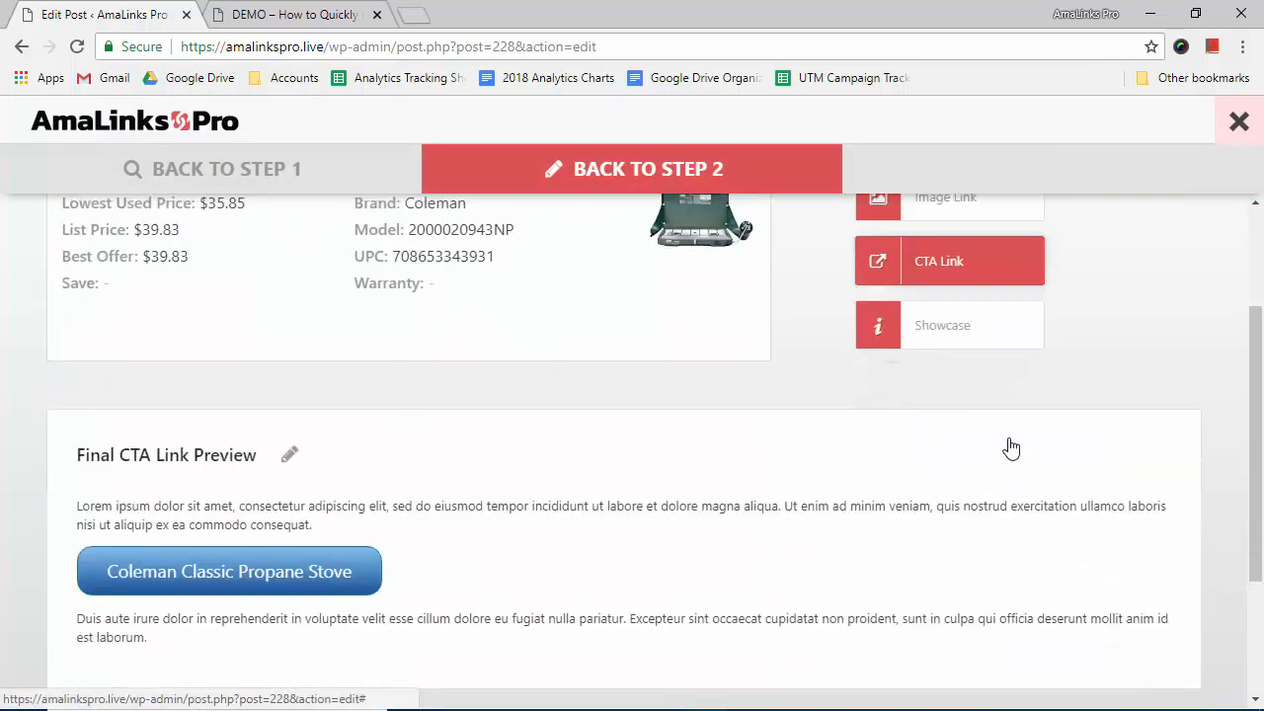
pyautogui.scroll(-2, 1011, 447)
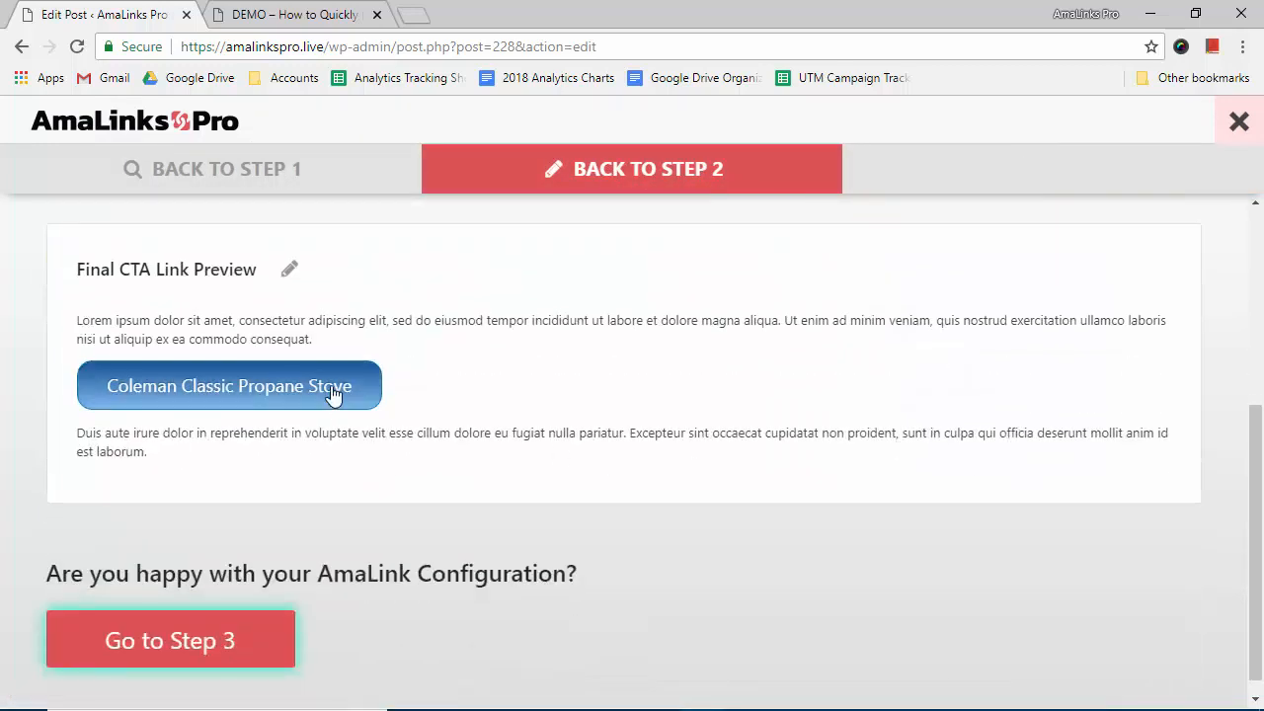
pyautogui.click(291, 273)
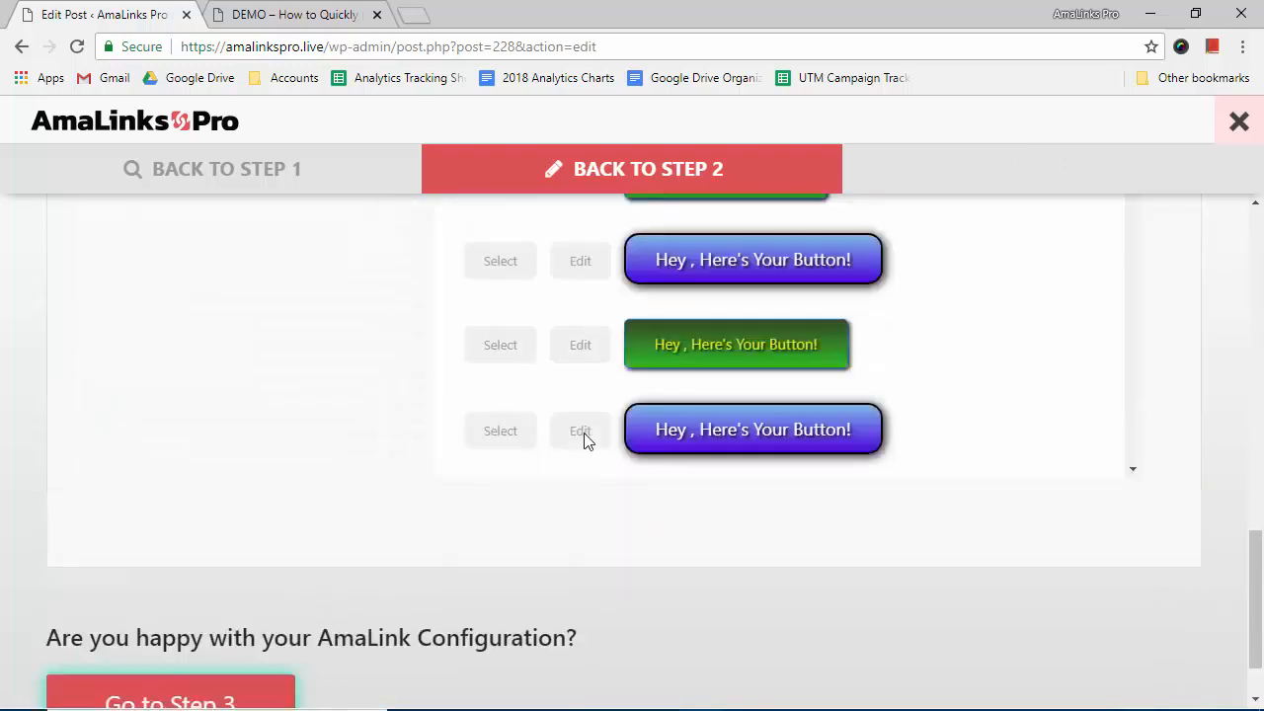
pyautogui.scroll(-3, 973, 350)
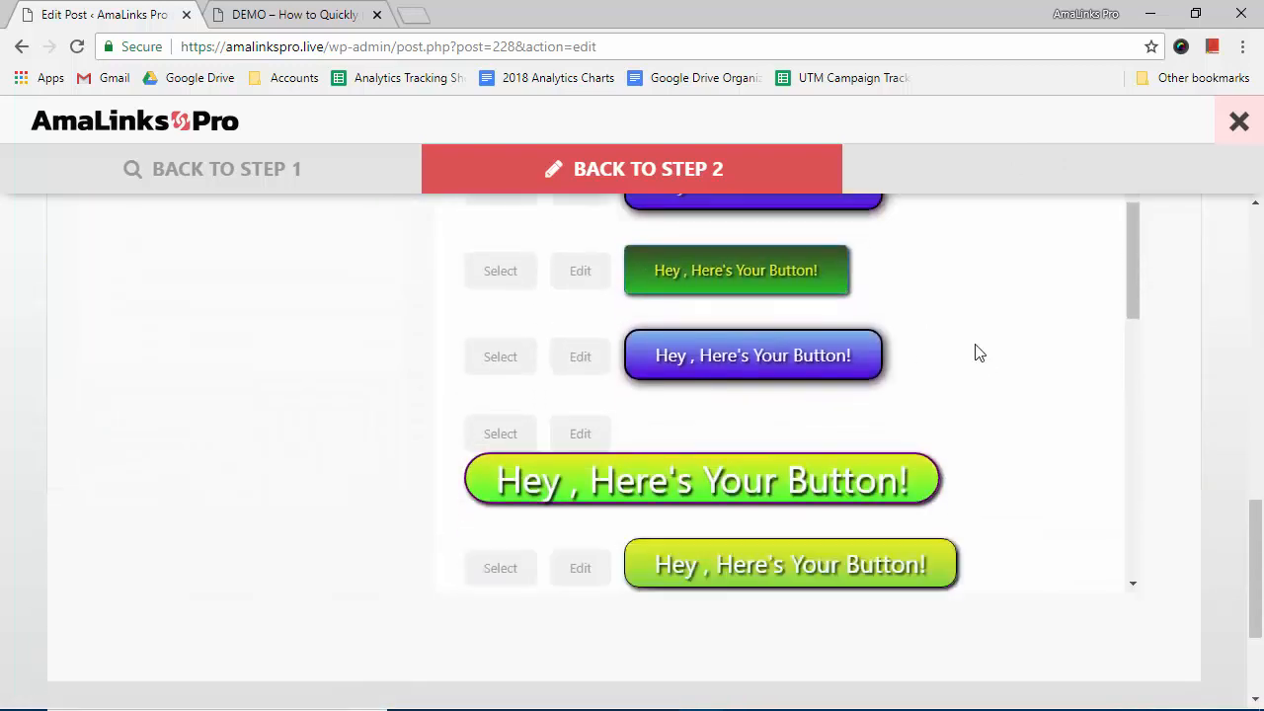
pyautogui.scroll(-1, 1032, 326)
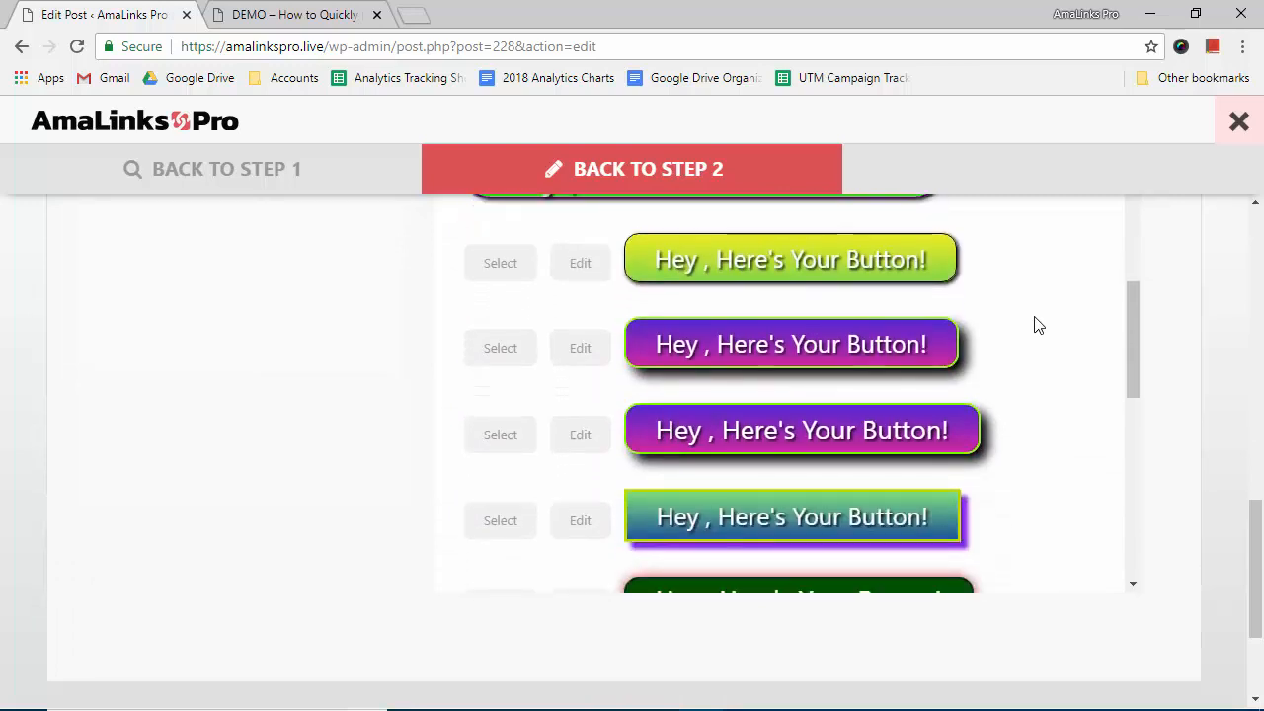
pyautogui.scroll(-1, 1037, 326)
pyautogui.scroll(-2, 1035, 325)
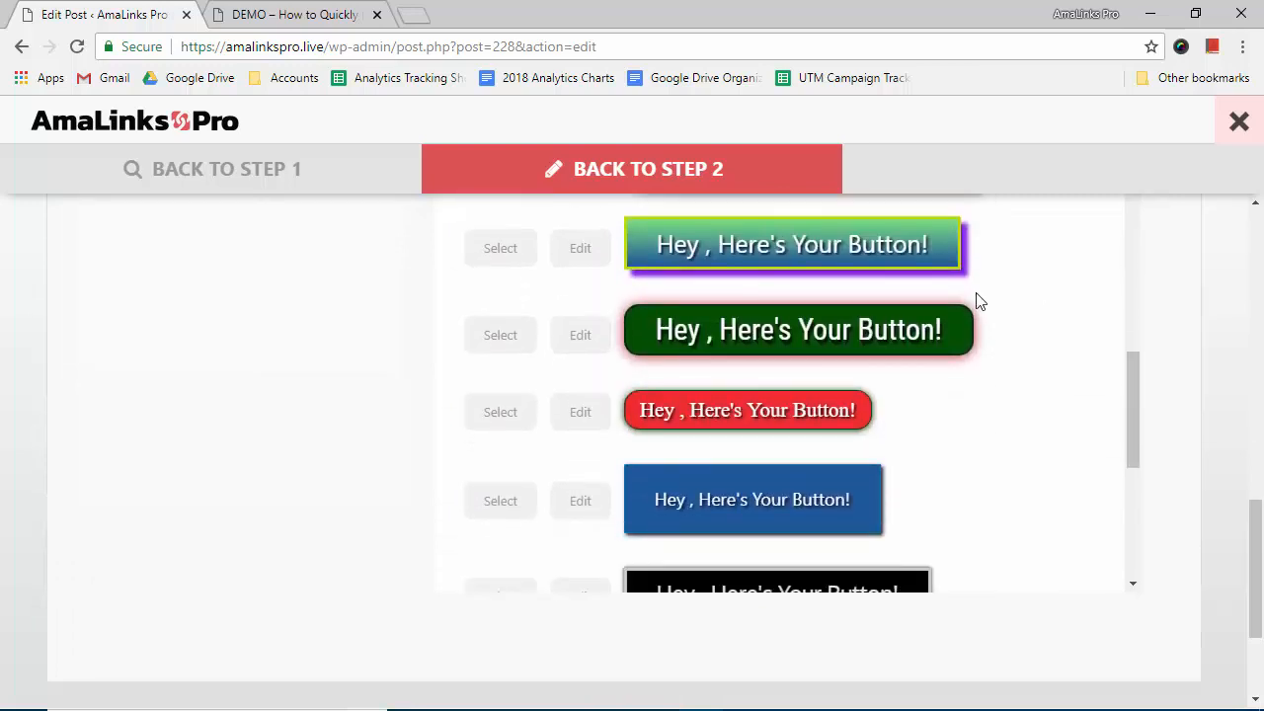
pyautogui.scroll(-1, 1058, 404)
pyautogui.scroll(3, 1024, 379)
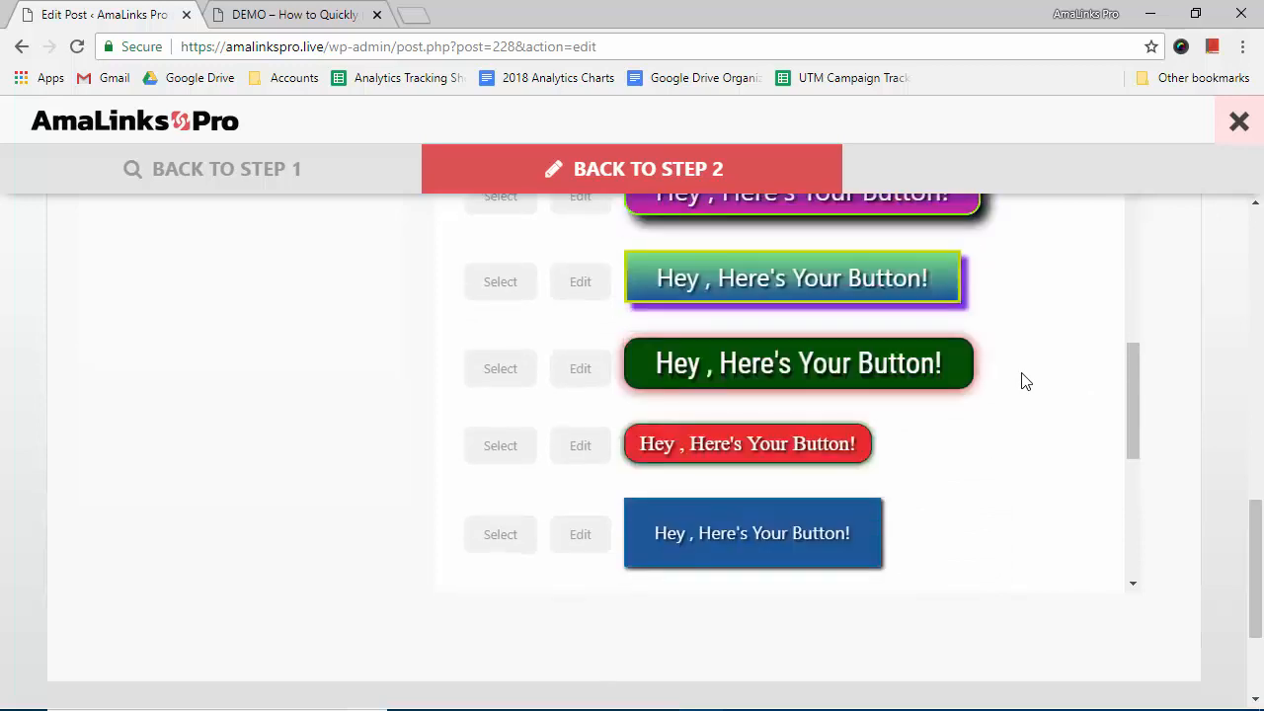
pyautogui.scroll(-4, 1048, 318)
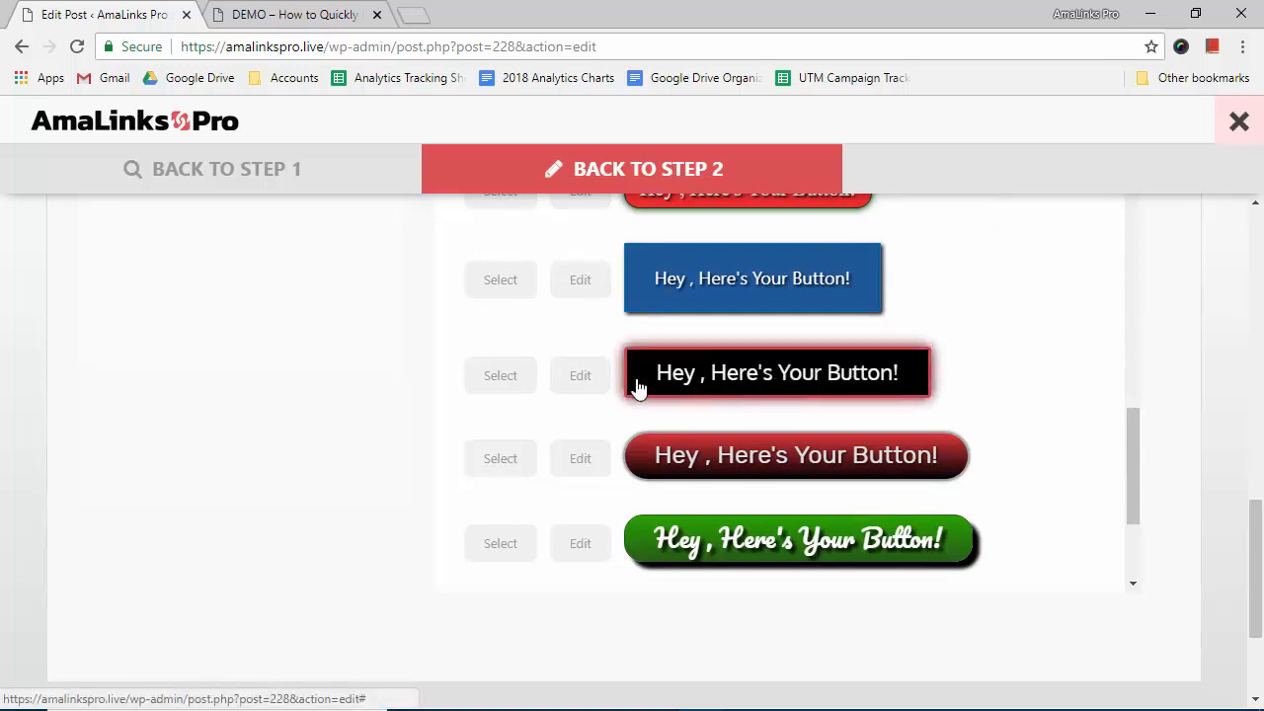
pyautogui.click(500, 377)
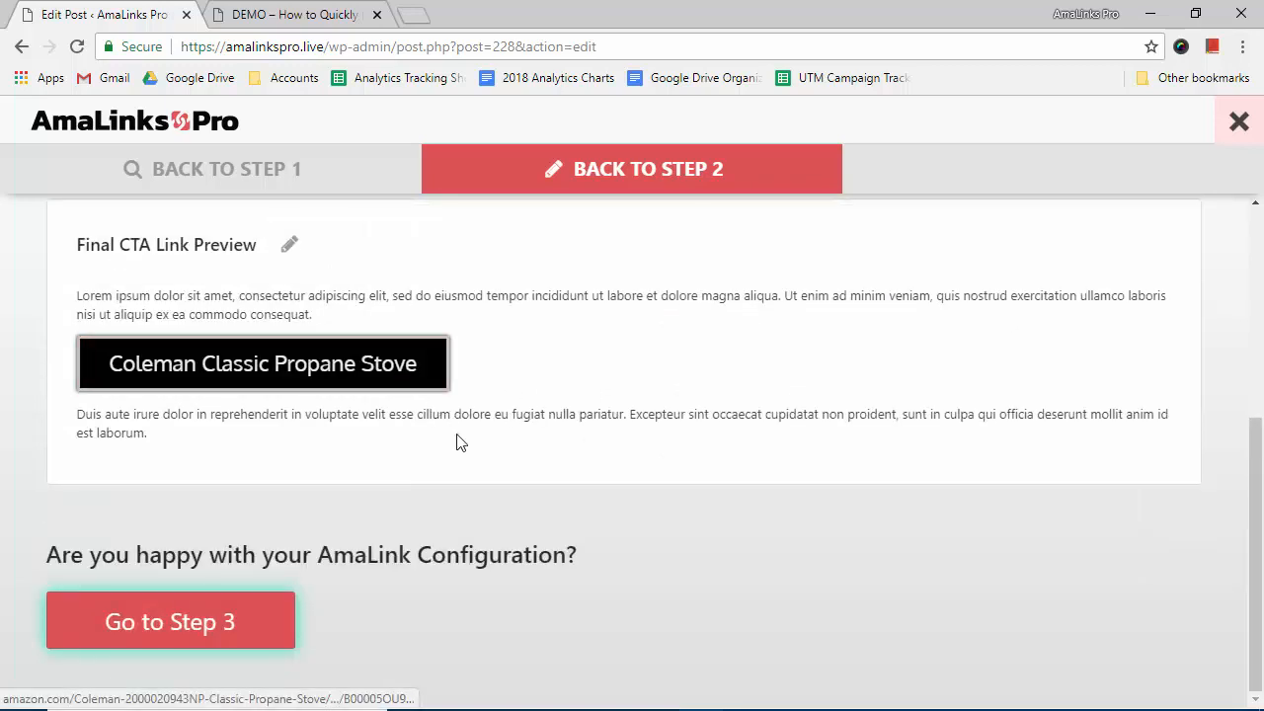
# - Insert the center-aligned black CTA button as a shortcode in place of the "CTA - Coleman Classic Propane Stove" placeholder
pyautogui.click(259, 624)
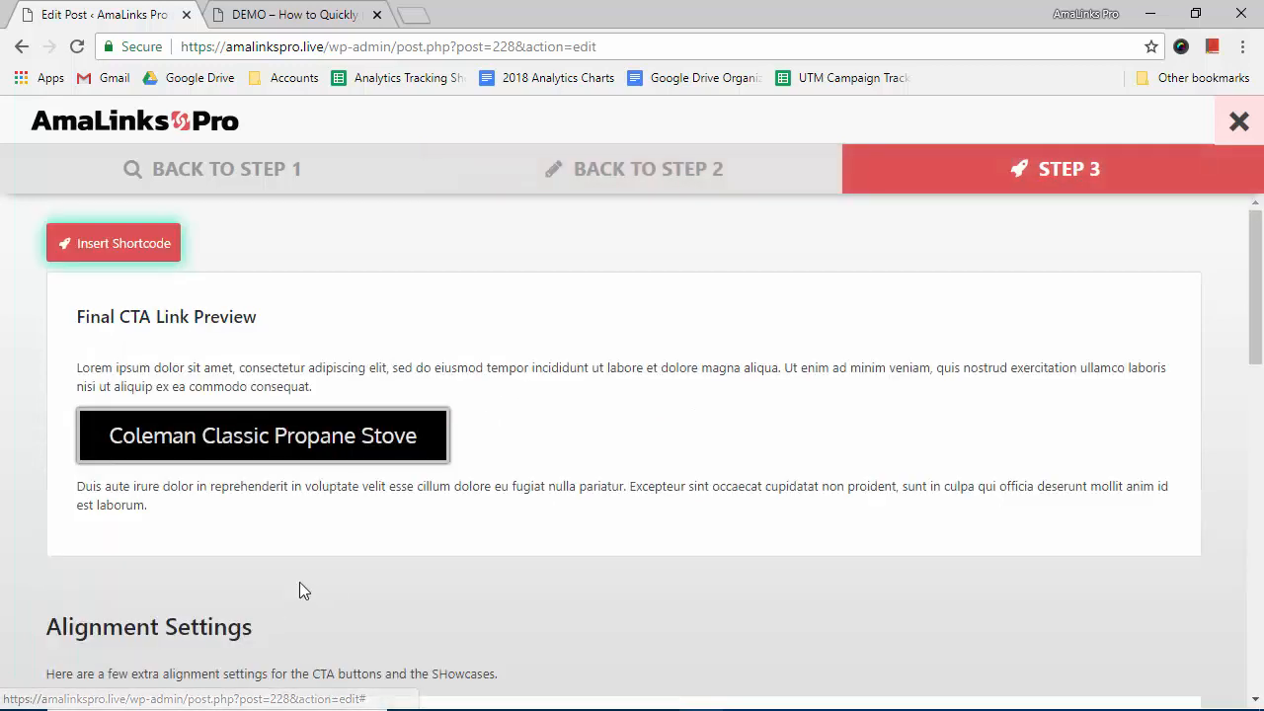
pyautogui.scroll(-3, 281, 536)
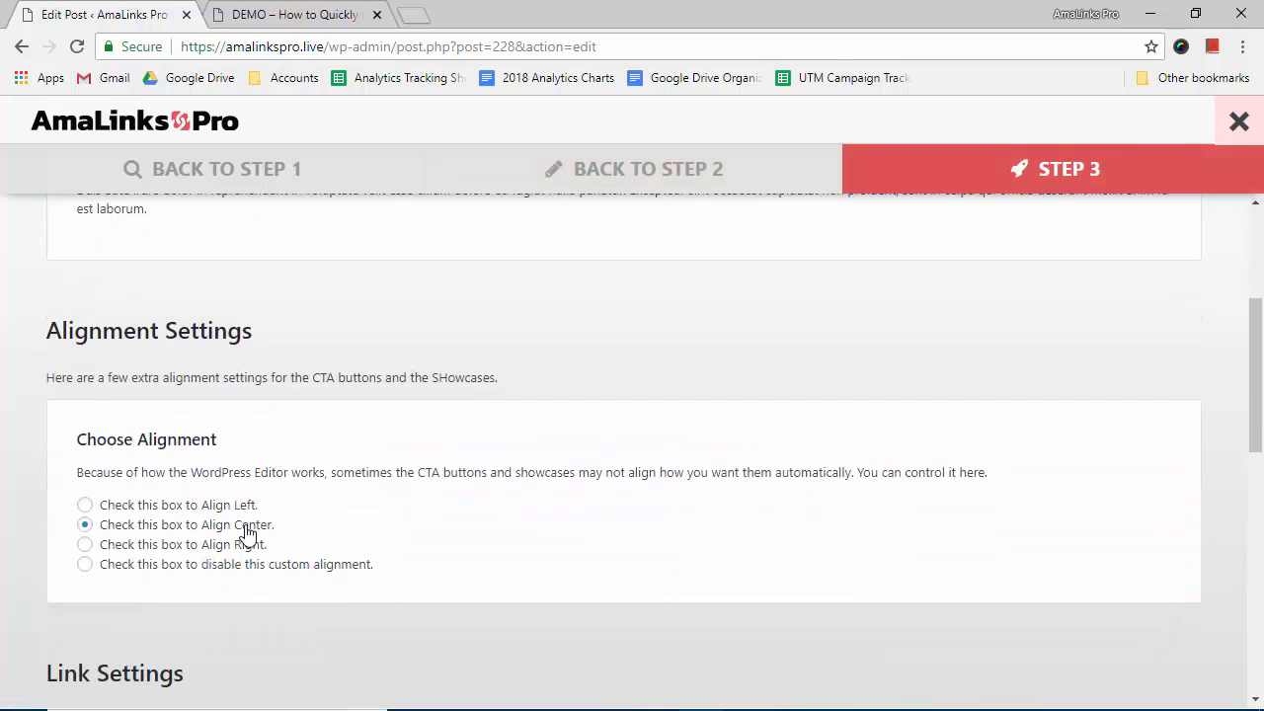
pyautogui.scroll(-8, 334, 532)
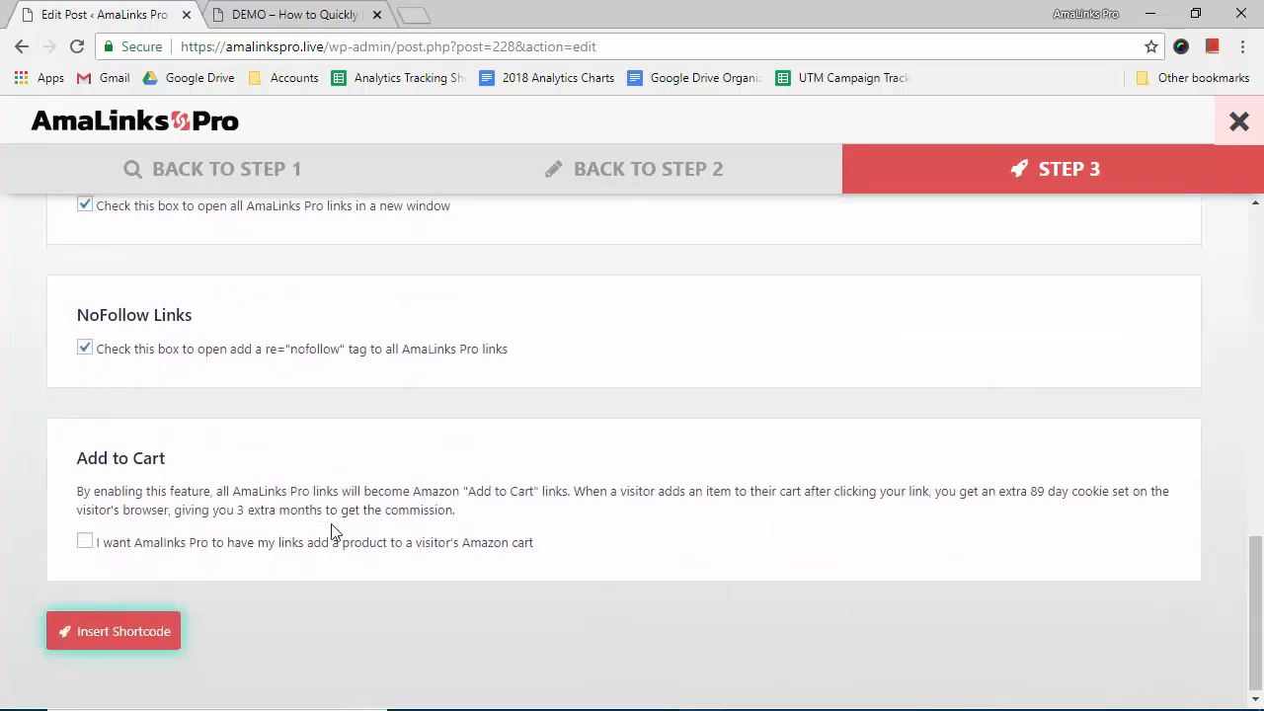
pyautogui.click(135, 637)
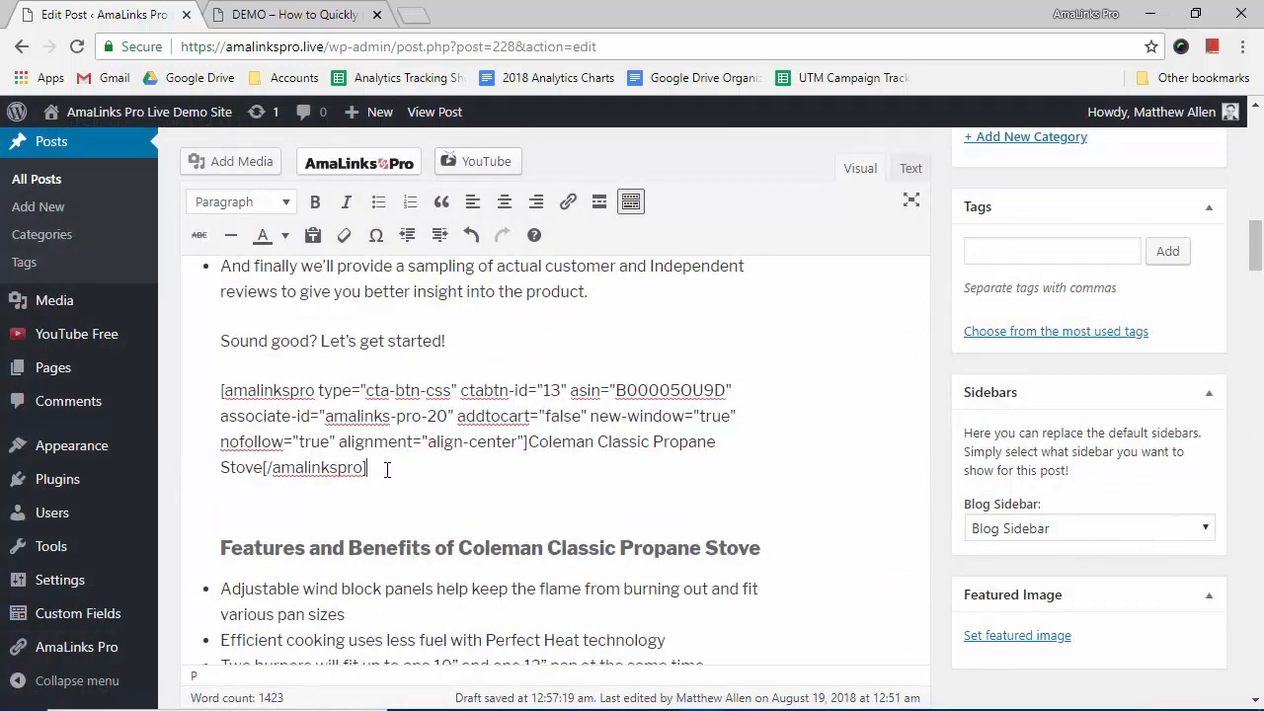
# - Select the "Large Image Here" placeholder below the features and benefits list and change the AmaLinks Pro link type to Image Link
pyautogui.scroll(-3, 388, 468)
pyautogui.scroll(-2, 388, 464)
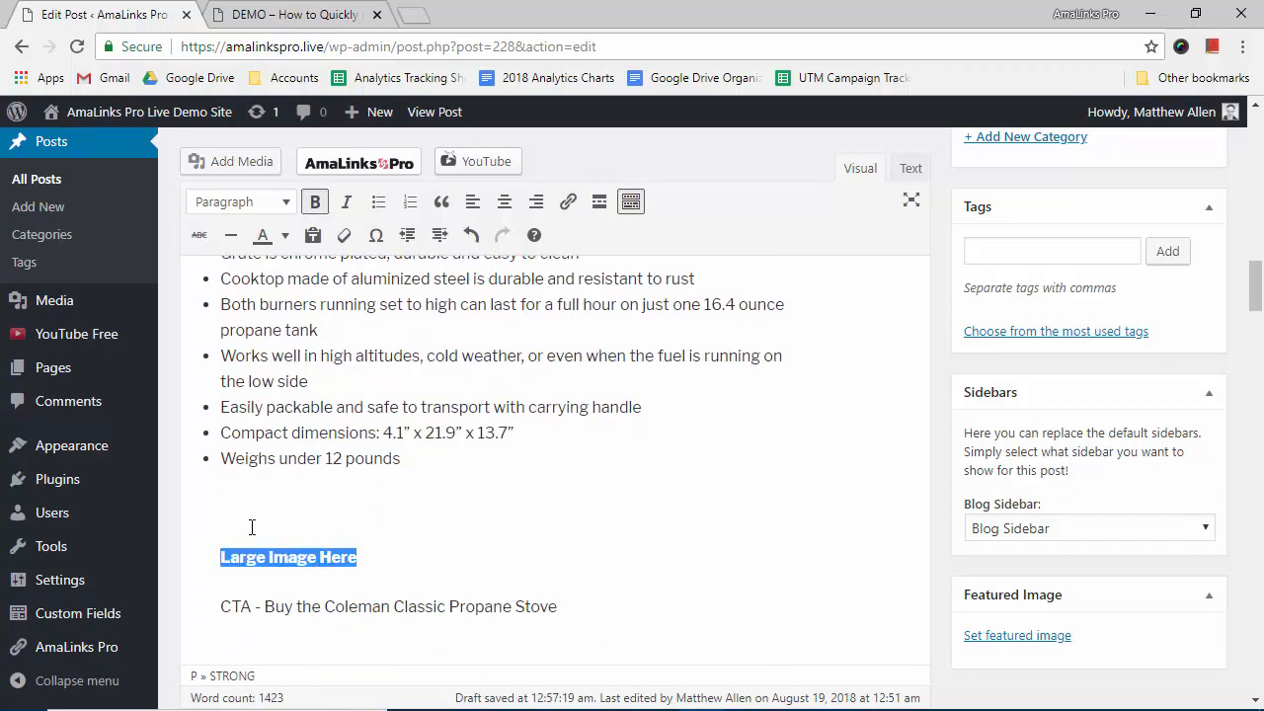
pyautogui.click(355, 163)
pyautogui.click(685, 173)
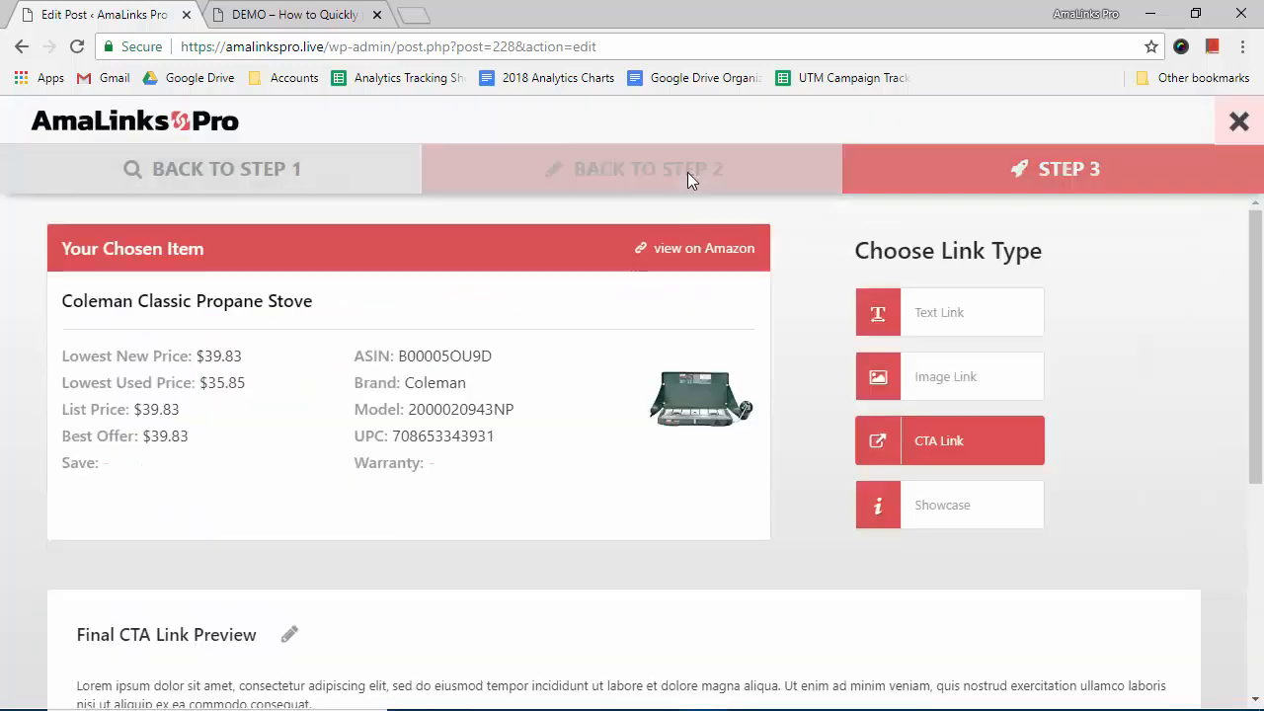
pyautogui.click(976, 381)
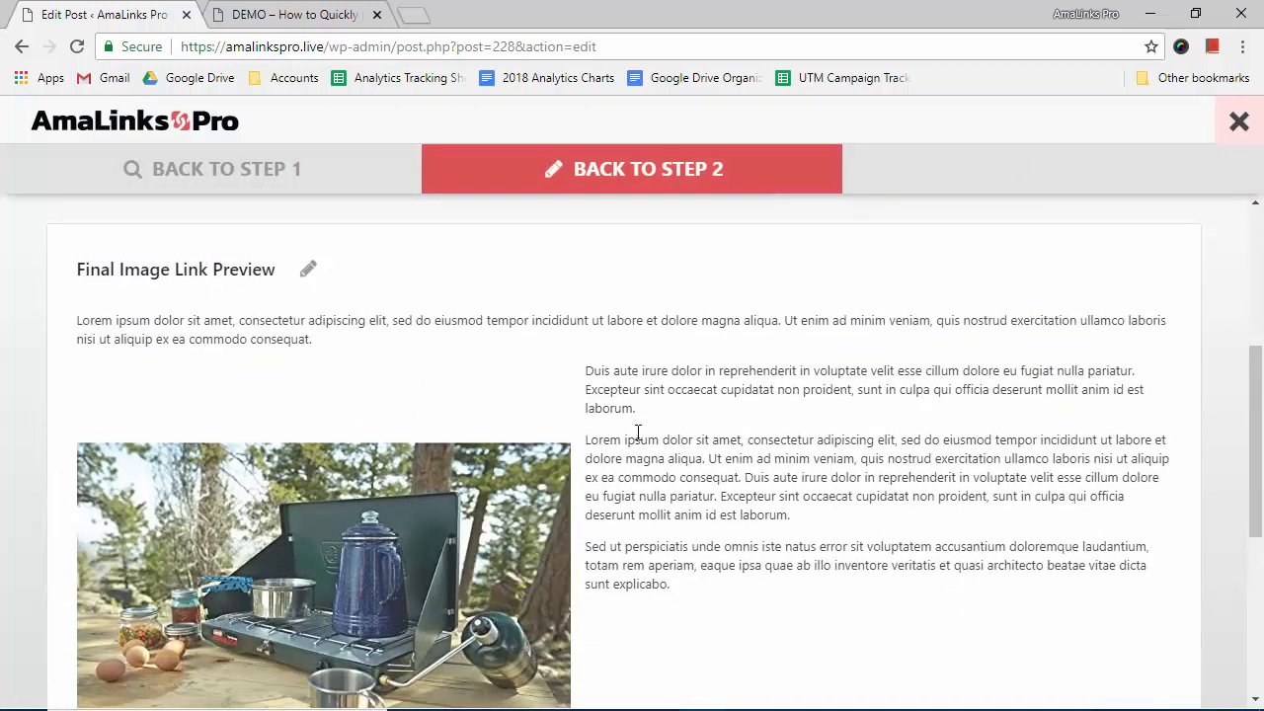
# - Set the image link to the large size of the close-up photo showing a red pot on the stove
pyautogui.click(308, 279)
pyautogui.scroll(2, 544, 443)
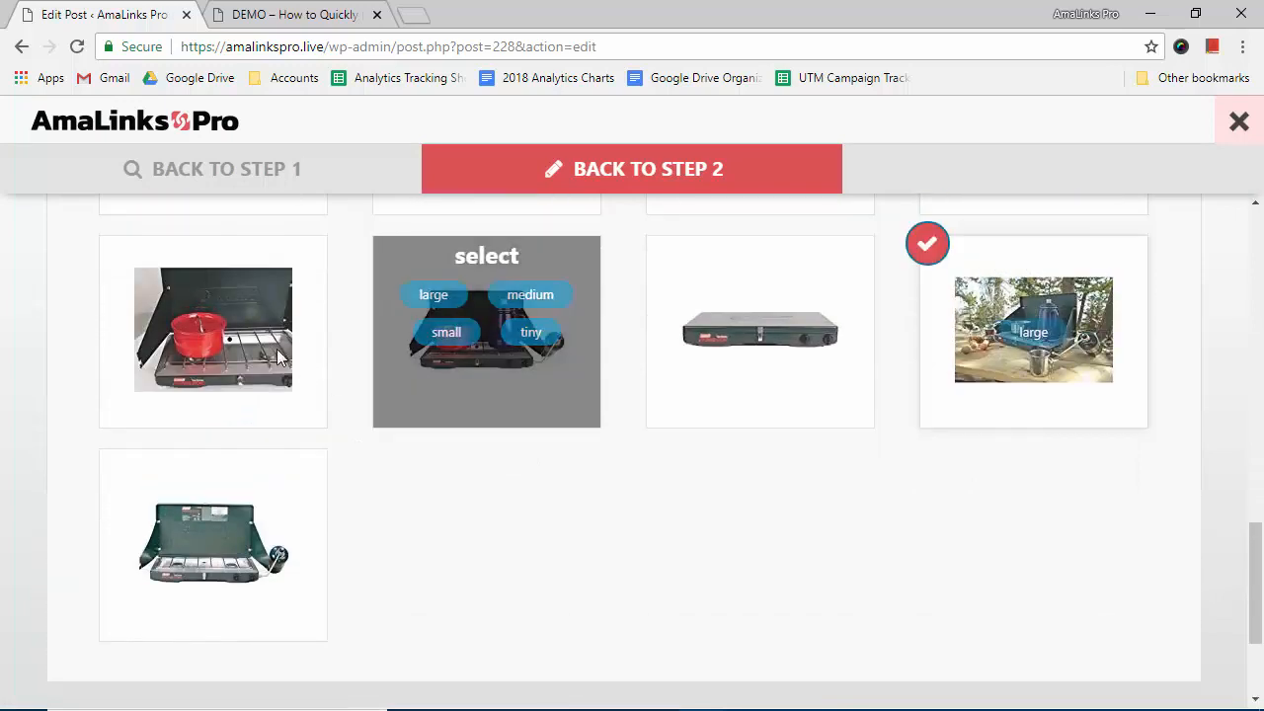
pyautogui.moveTo(234, 310)
pyautogui.click(158, 298)
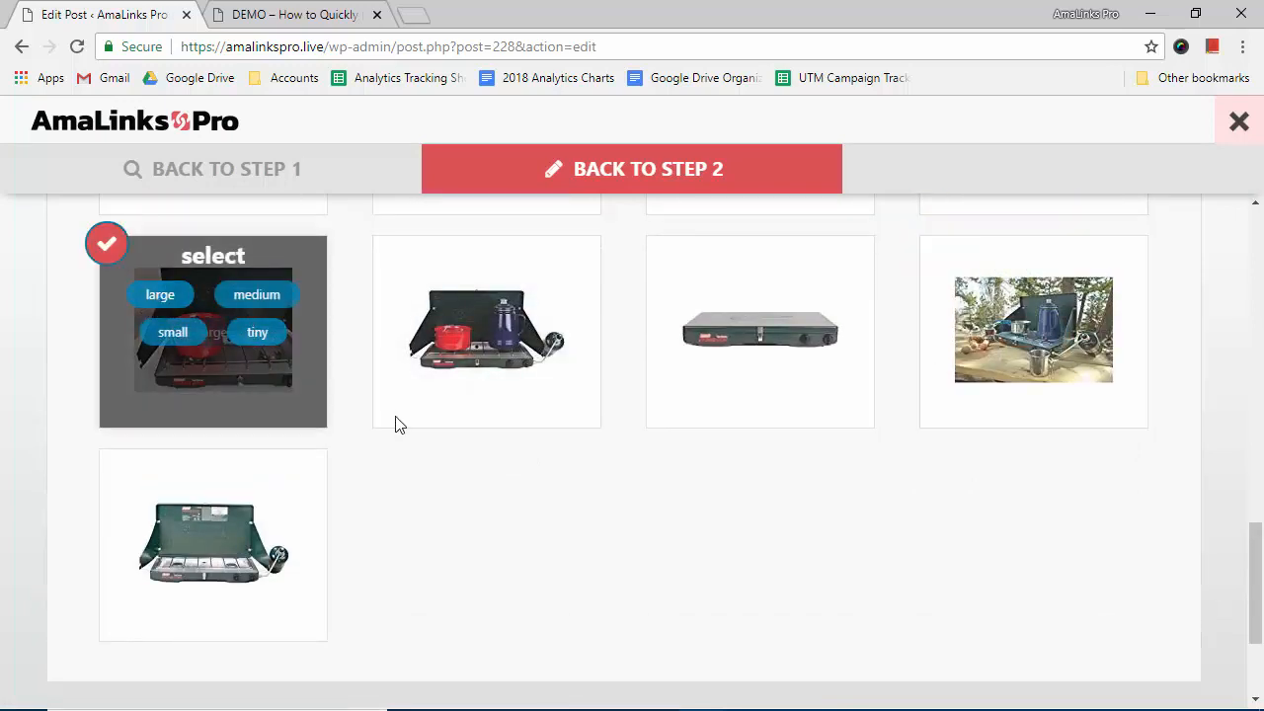
# - Check the image preview and insert the red pot photo as a regular link in place of the "Large Image Here" placeholder
pyautogui.scroll(6, 394, 425)
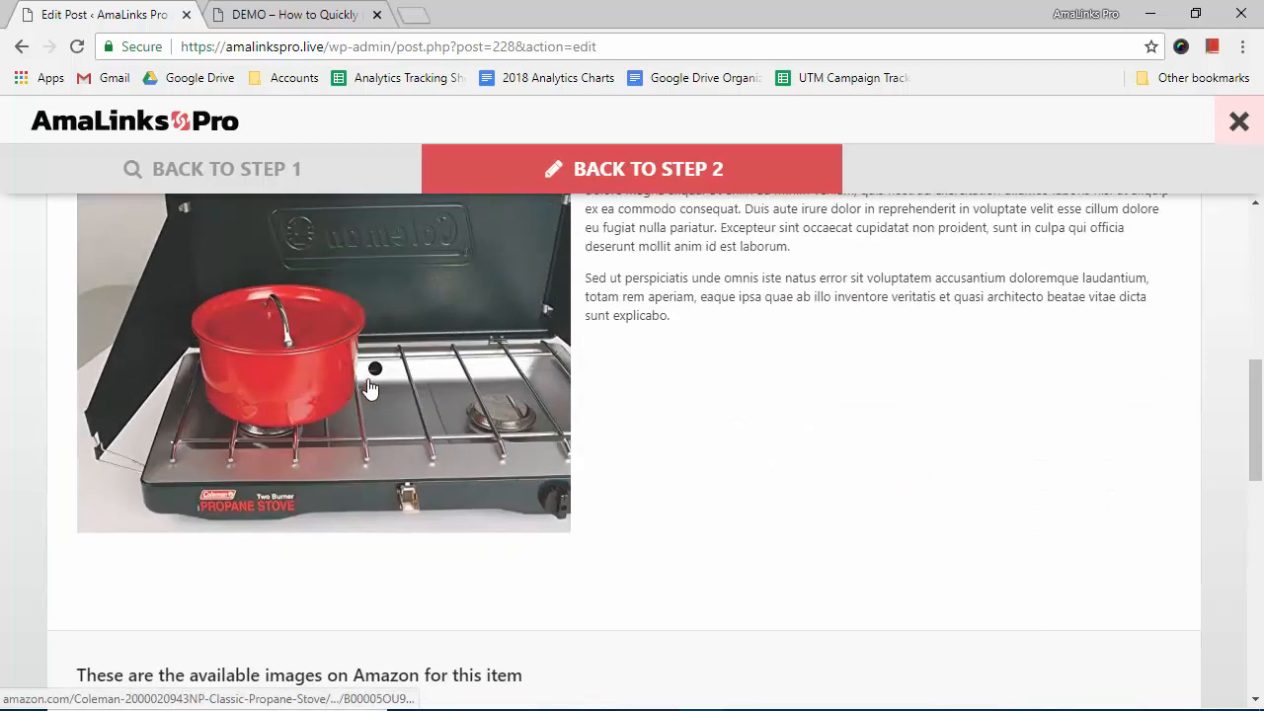
pyautogui.scroll(-10, 726, 395)
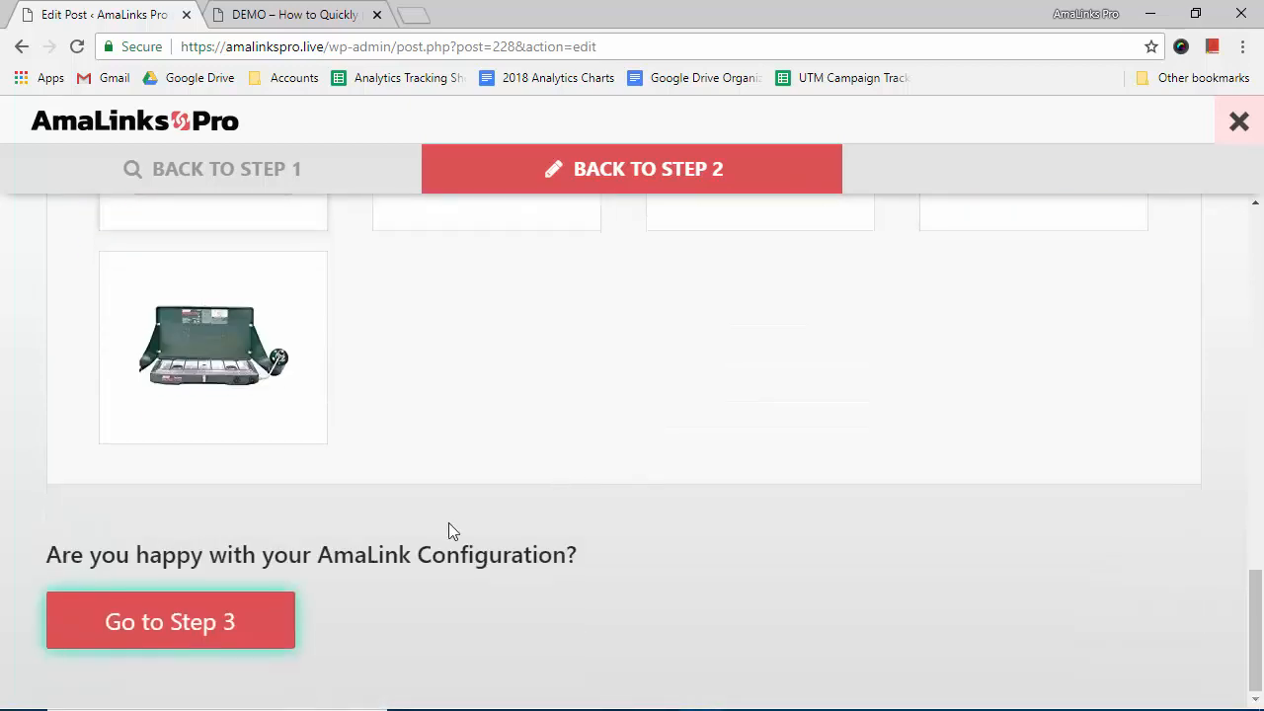
pyautogui.click(193, 624)
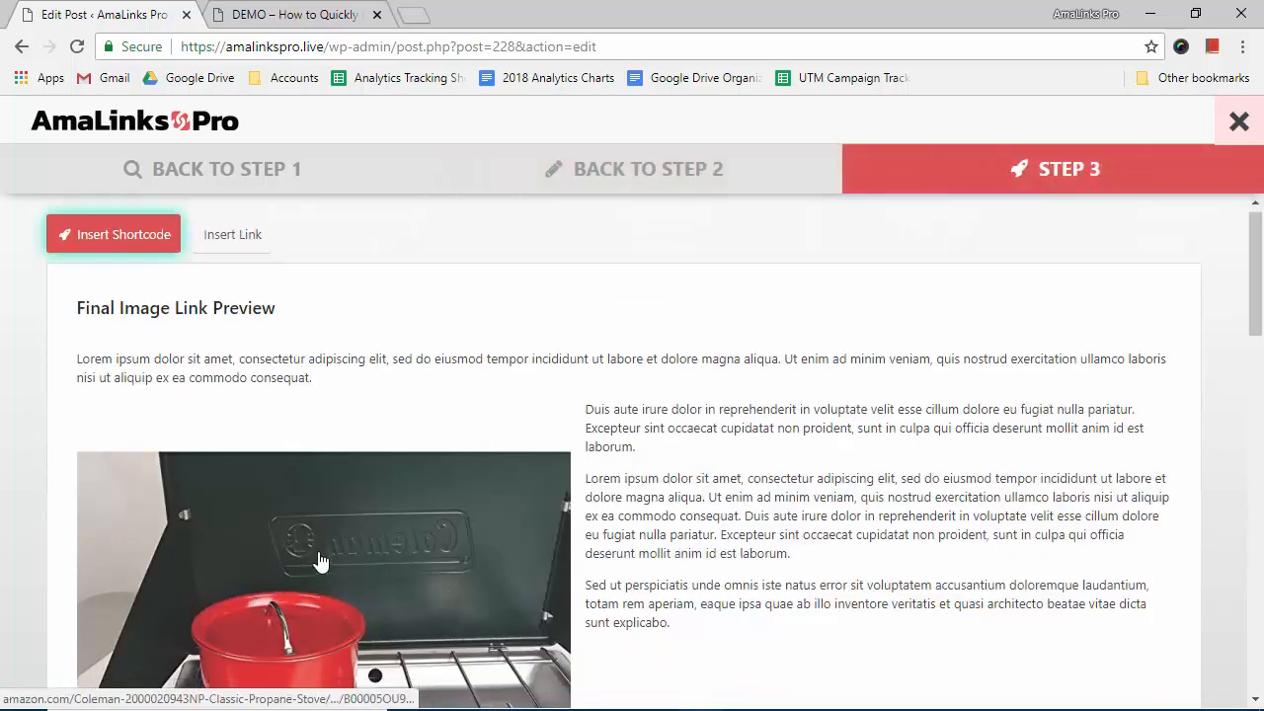
pyautogui.click(235, 245)
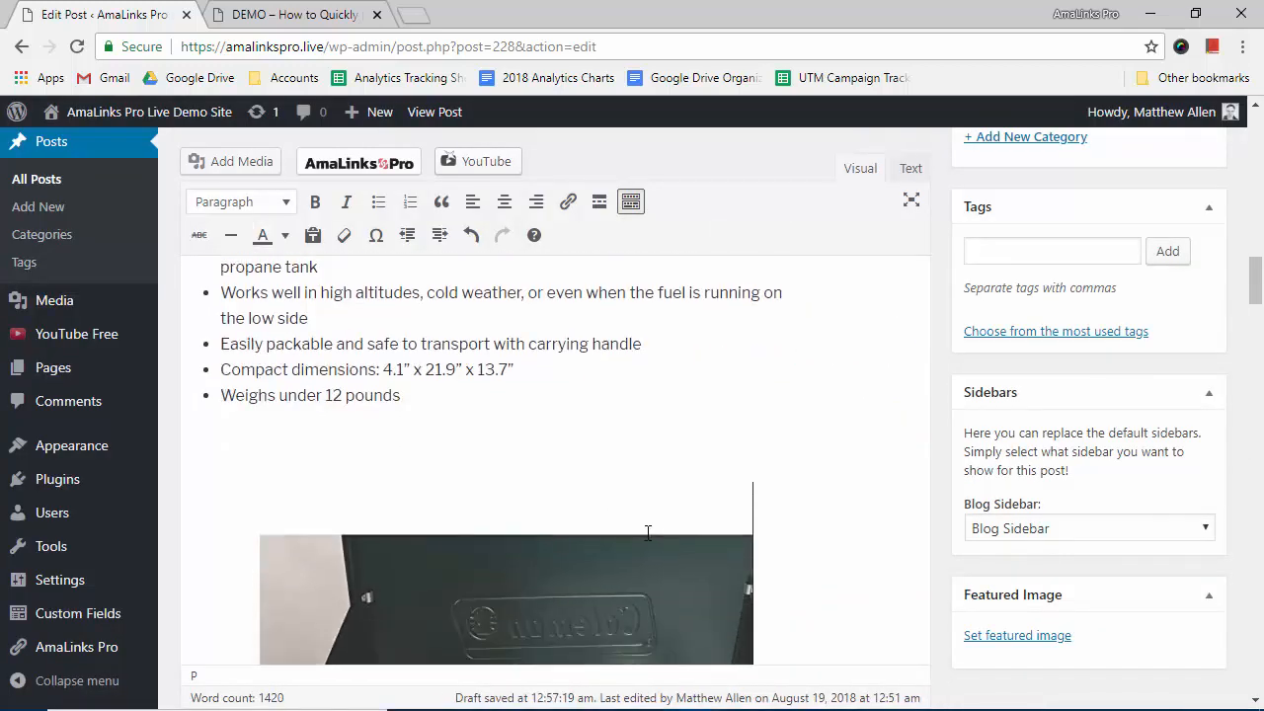
# - Select the whole "CTA - Buy the Coleman Classic Propane Stove" placeholder line and change the AmaLinks Pro link type to CTA Link
pyautogui.scroll(-4, 648, 533)
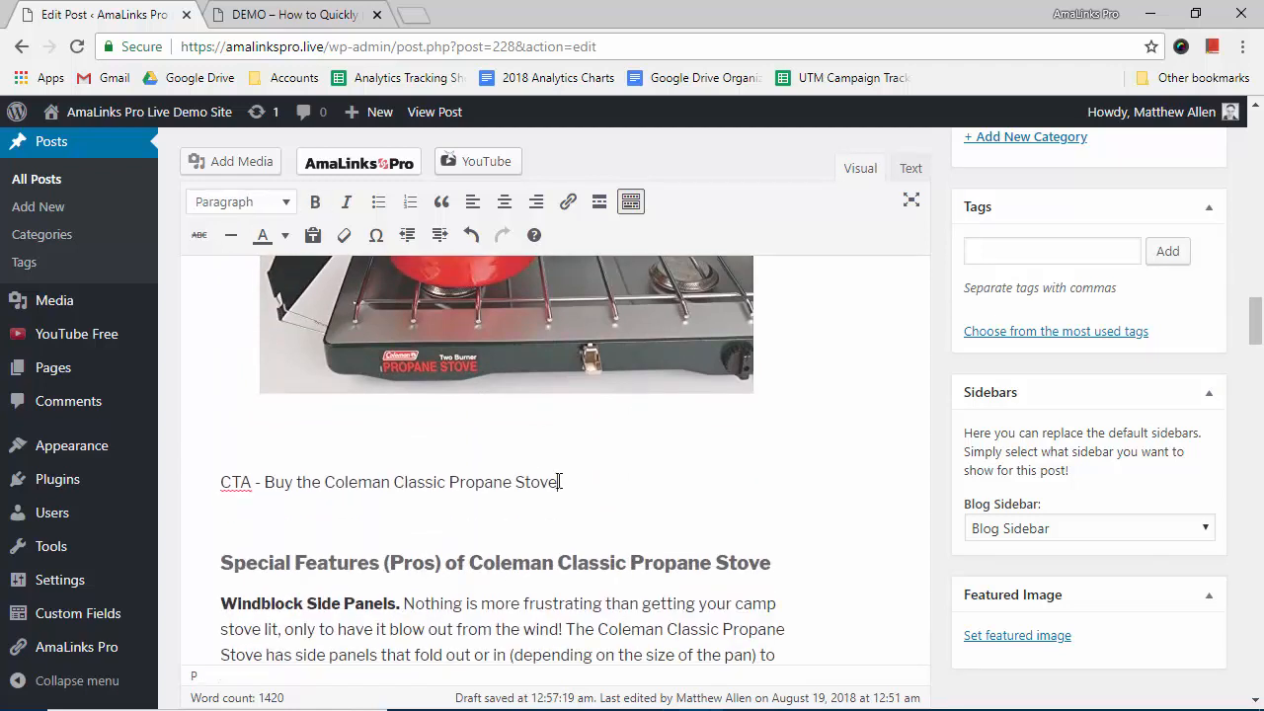
pyautogui.moveTo(560, 482); pyautogui.dragTo(226, 482)
pyautogui.click(369, 496)
pyautogui.moveTo(560, 482); pyautogui.dragTo(351, 480)
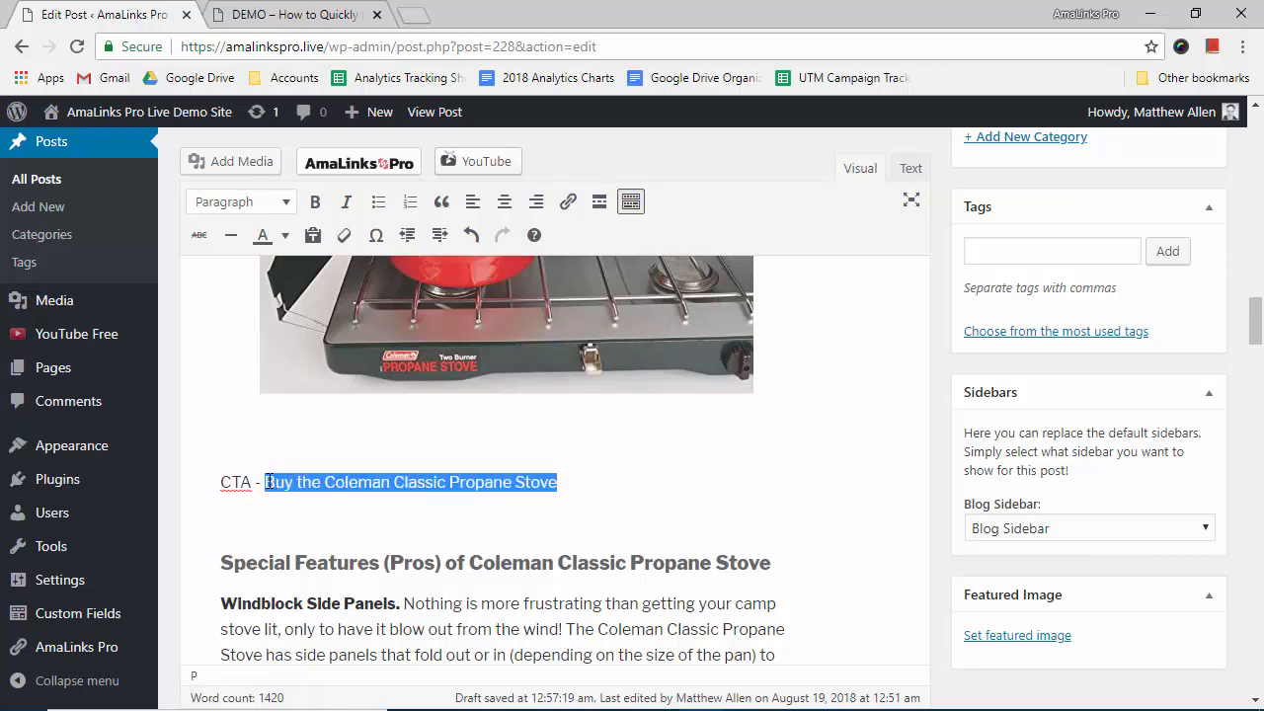
pyautogui.click(414, 543)
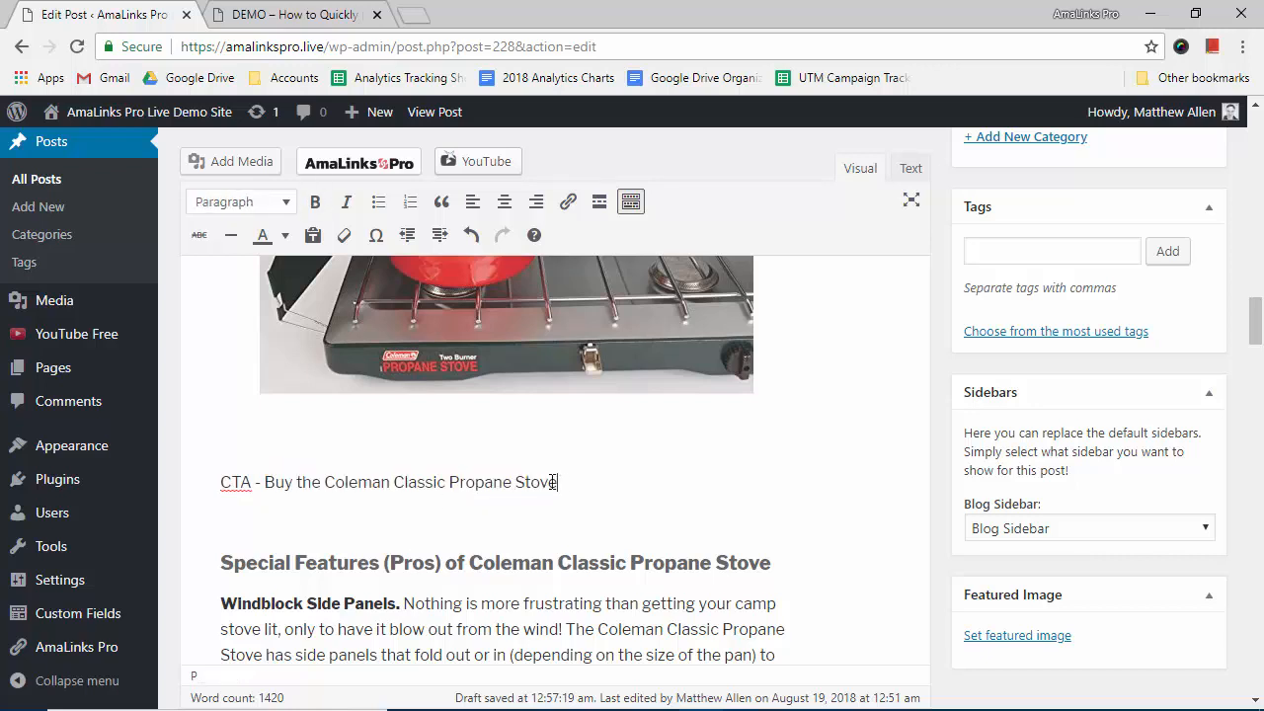
pyautogui.moveTo(553, 482); pyautogui.dragTo(264, 474)
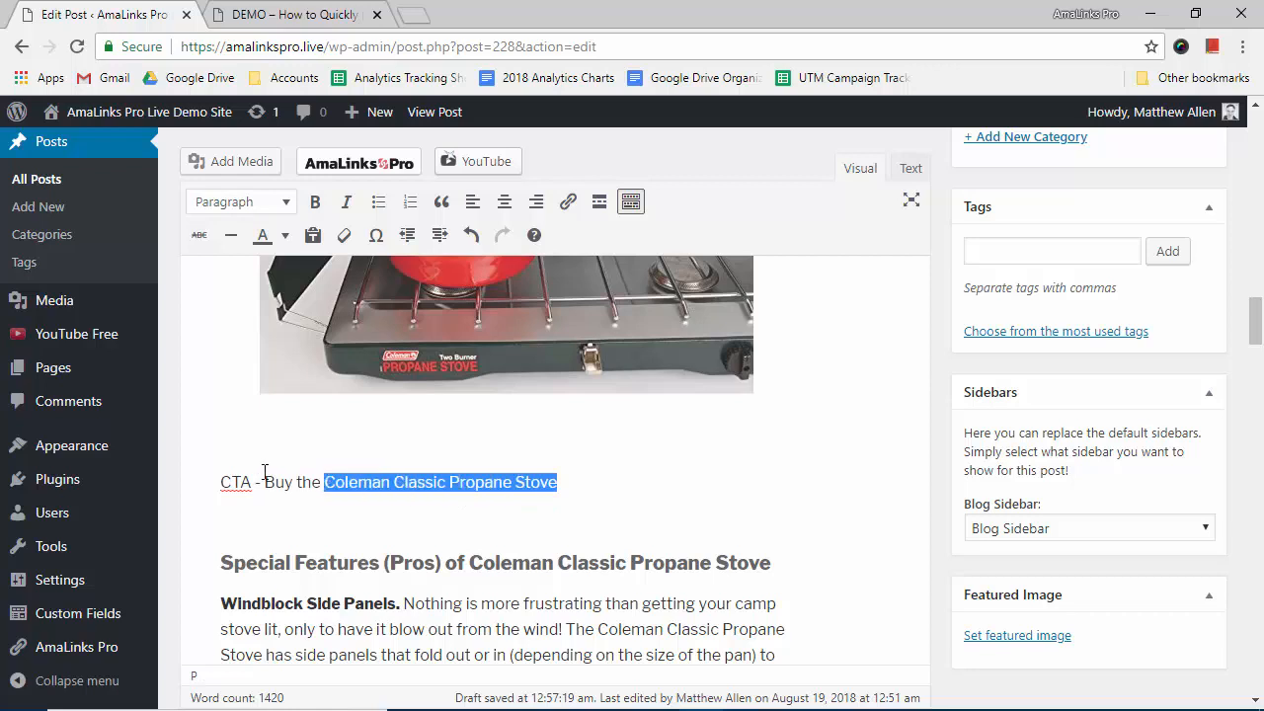
pyautogui.click(345, 170)
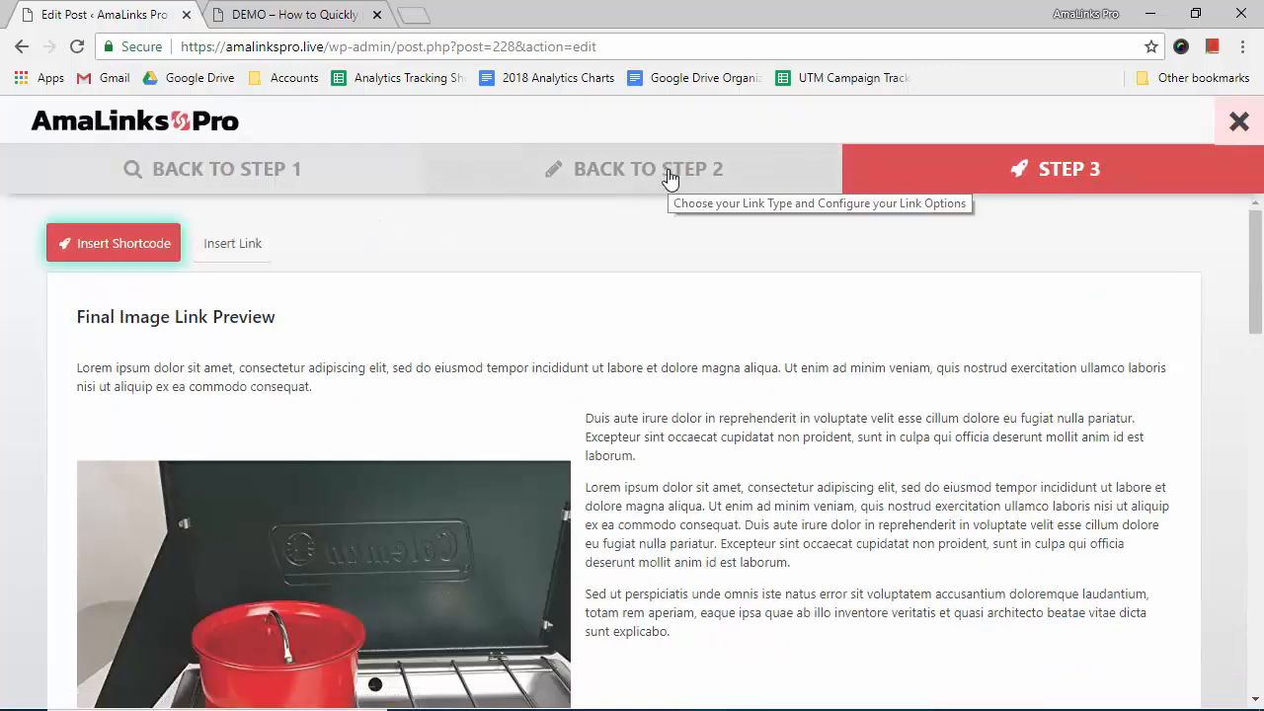
pyautogui.click(668, 170)
pyautogui.click(1009, 458)
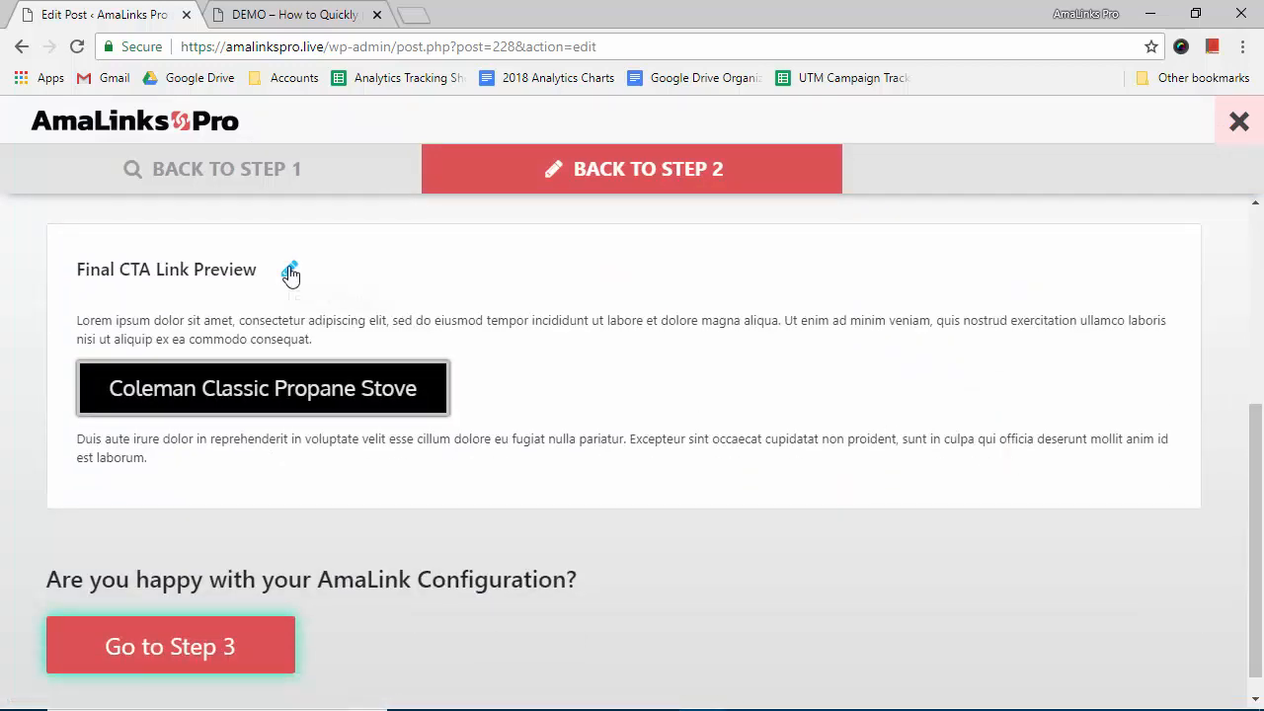
# - Choose the premade rounded red-to-black gradient button as the CTA link's button style
pyautogui.click(290, 274)
pyautogui.scroll(-2, 770, 523)
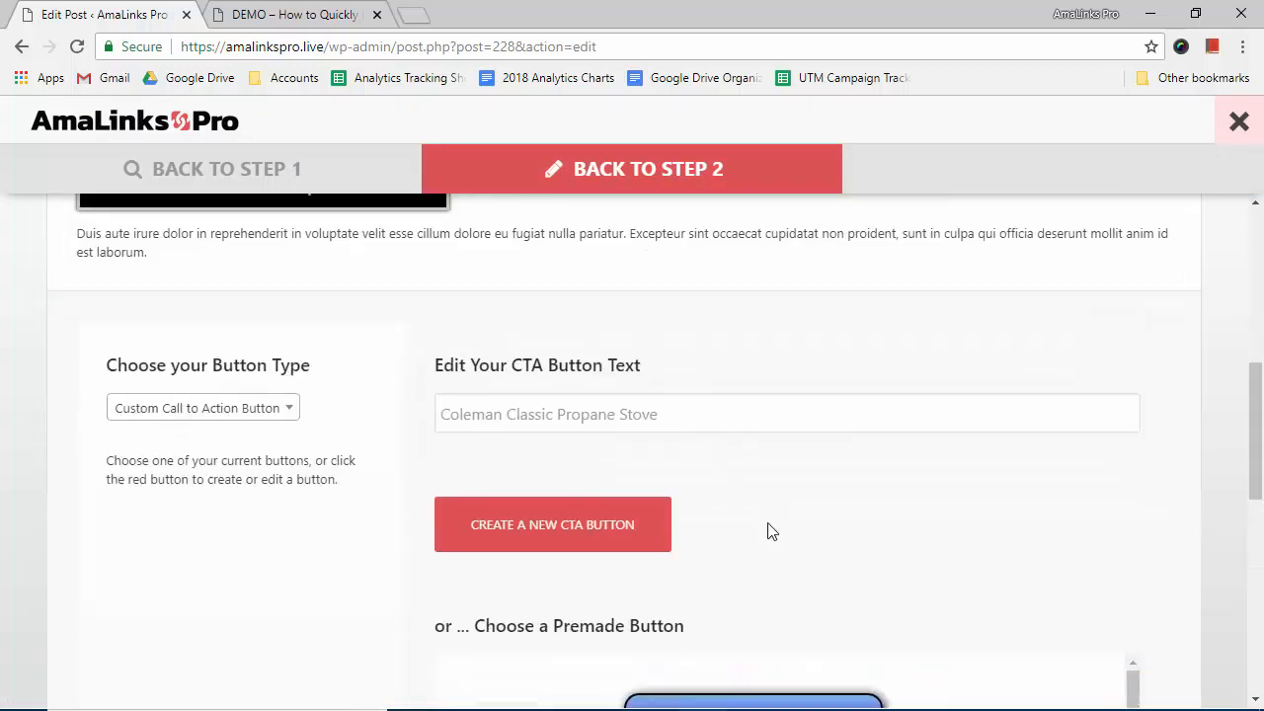
pyautogui.scroll(-1, 948, 648)
pyautogui.scroll(-3, 279, 541)
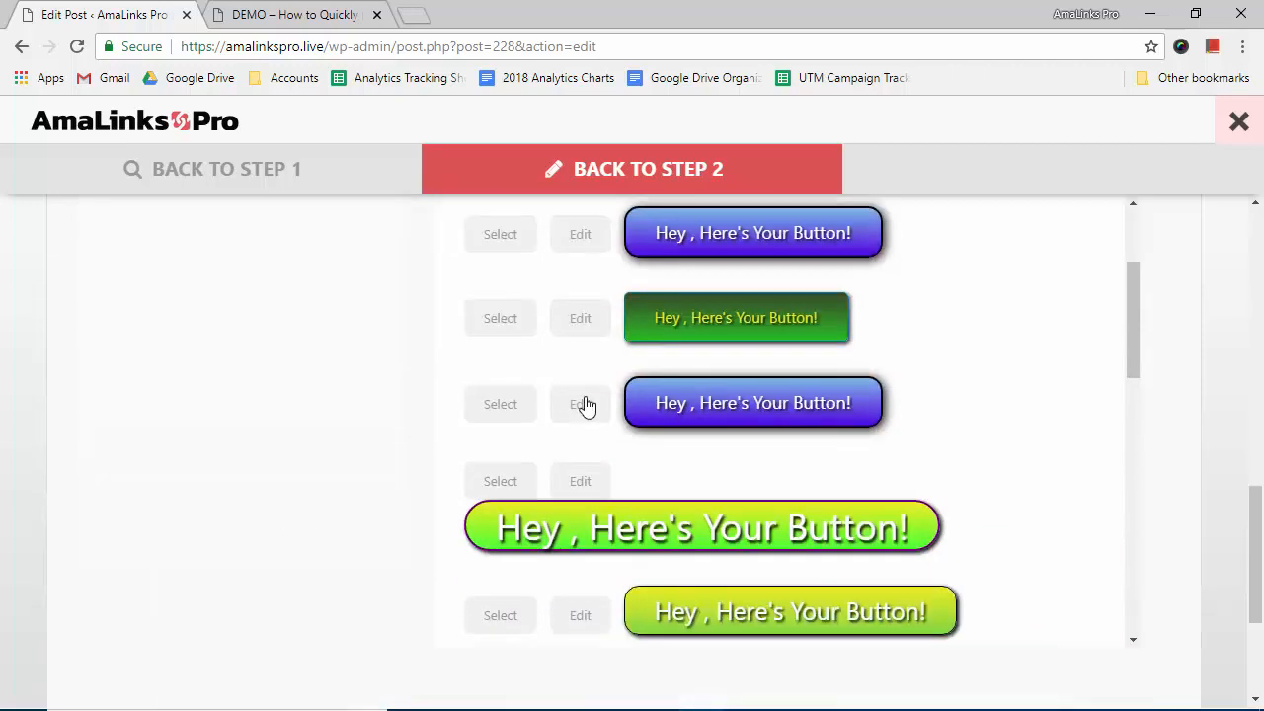
pyautogui.scroll(-10, 626, 356)
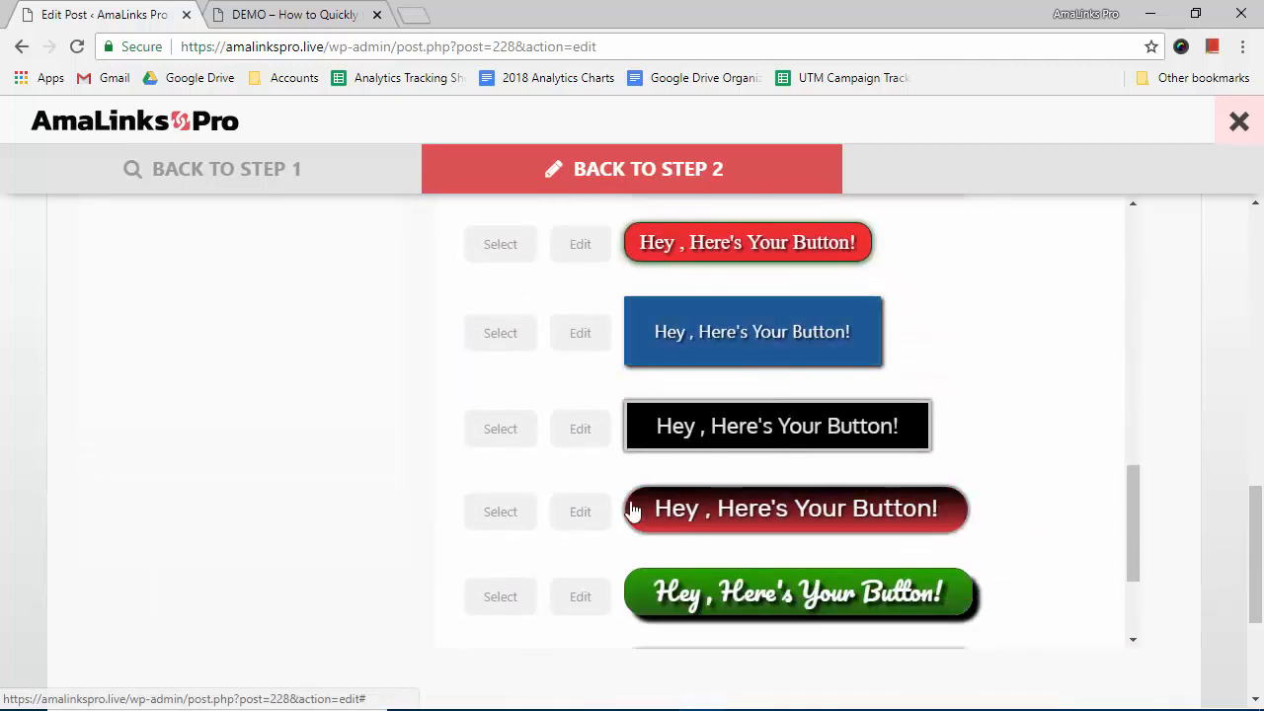
pyautogui.click(506, 515)
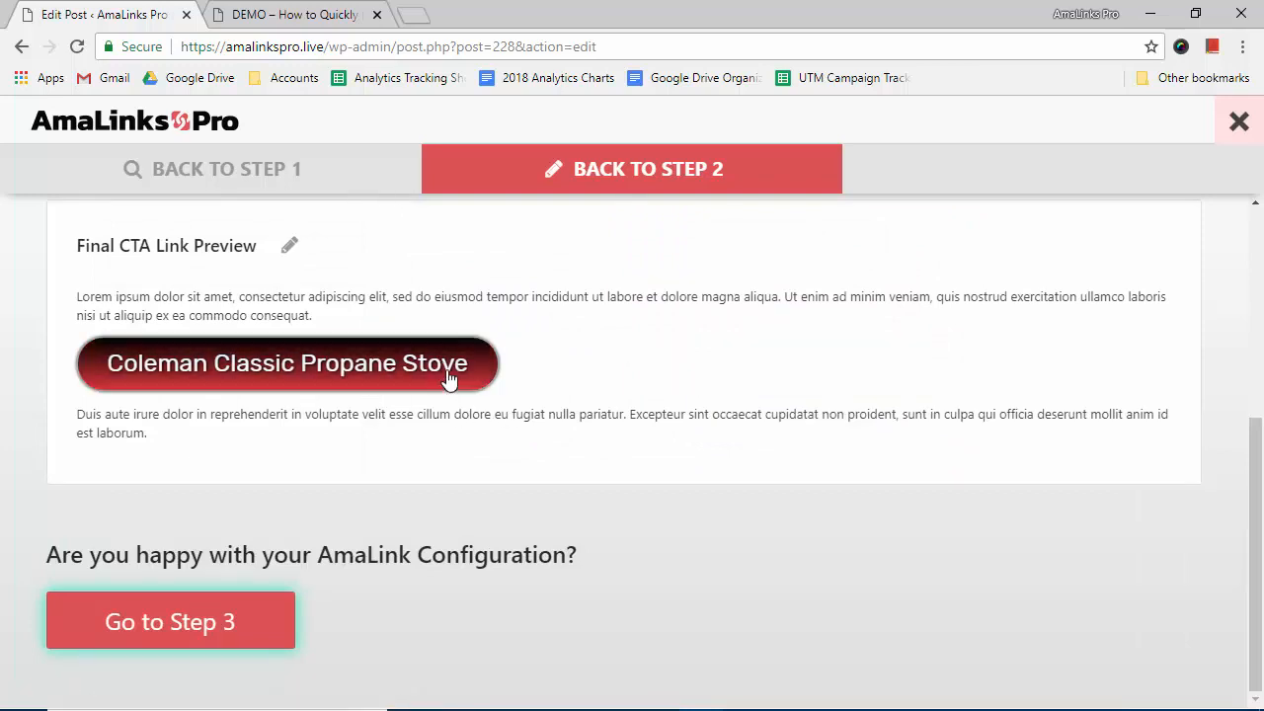
# - Insert the red gradient CTA button as a shortcode in place of the "CTA - Buy the Coleman Classic Propane Stove" line
pyautogui.click(265, 625)
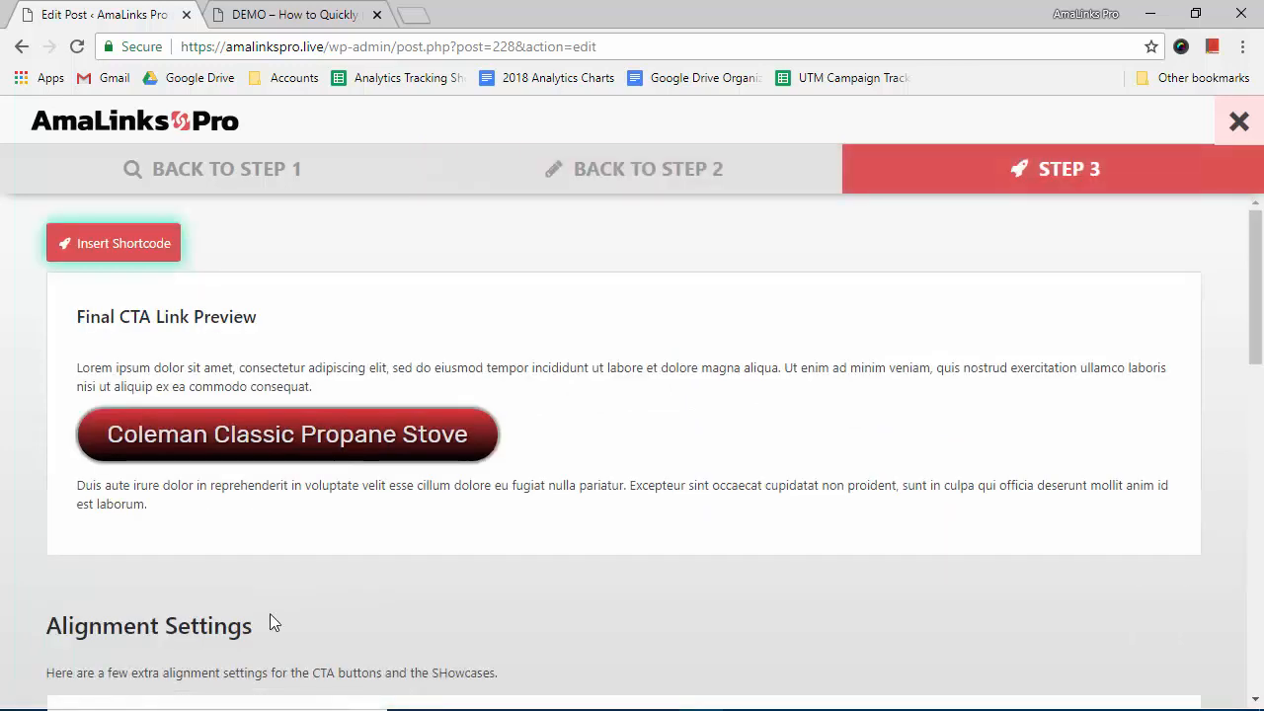
pyautogui.click(115, 245)
pyautogui.scroll(-5, 430, 490)
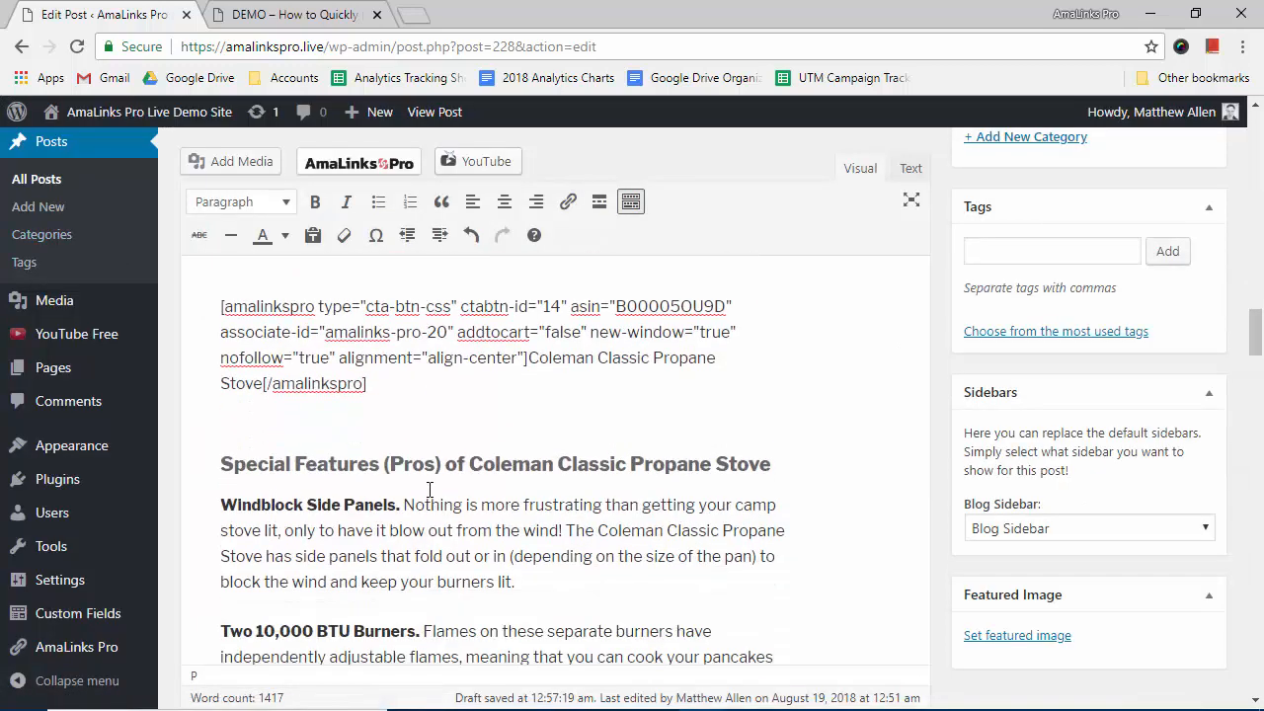
pyautogui.scroll(-7, 430, 490)
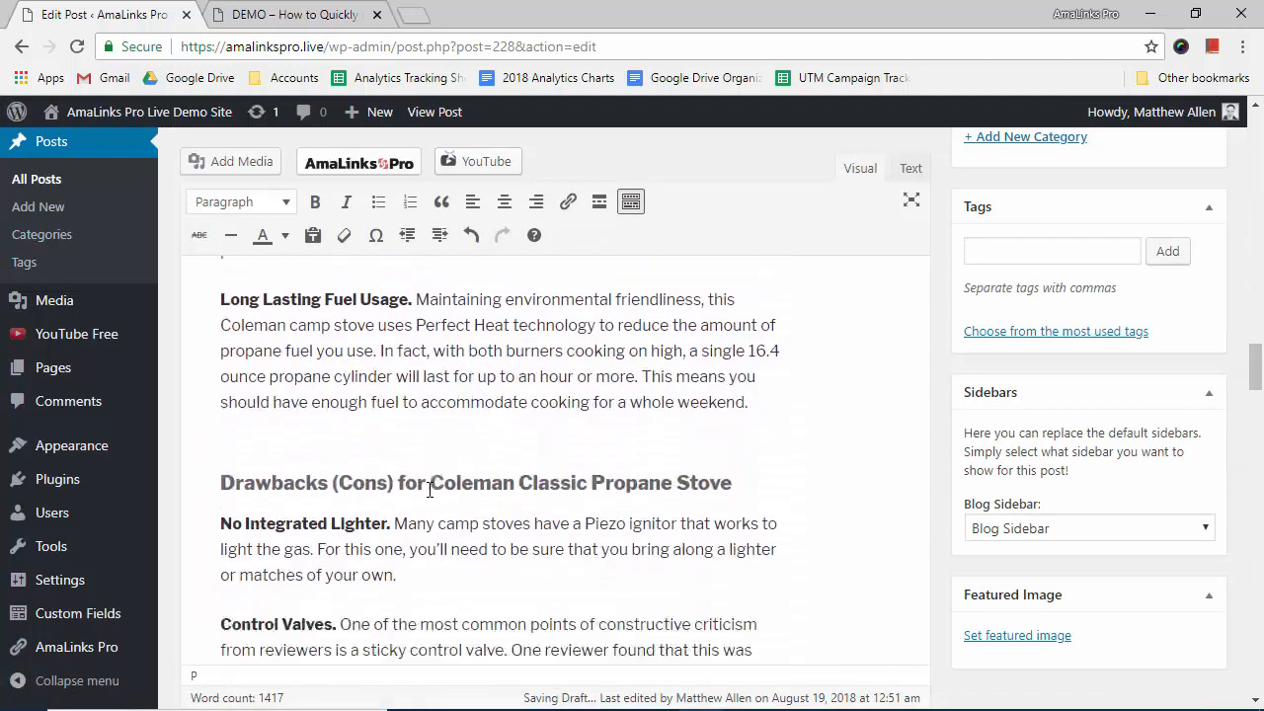
# - Select the "CTA - Buy the Coleman Classic Propane Stove" line below the video credit and open the AmaLinks Pro CTA link's button options
pyautogui.scroll(-4, 429, 490)
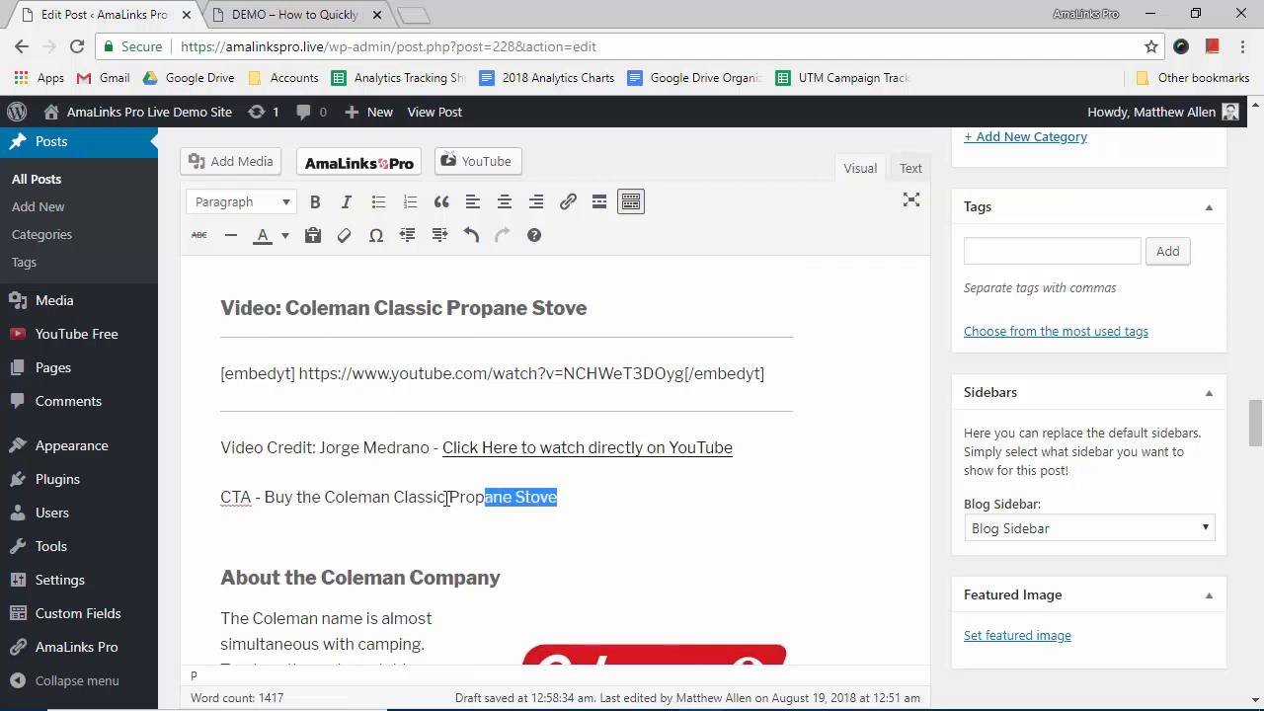
pyautogui.moveTo(448, 499); pyautogui.dragTo(346, 495)
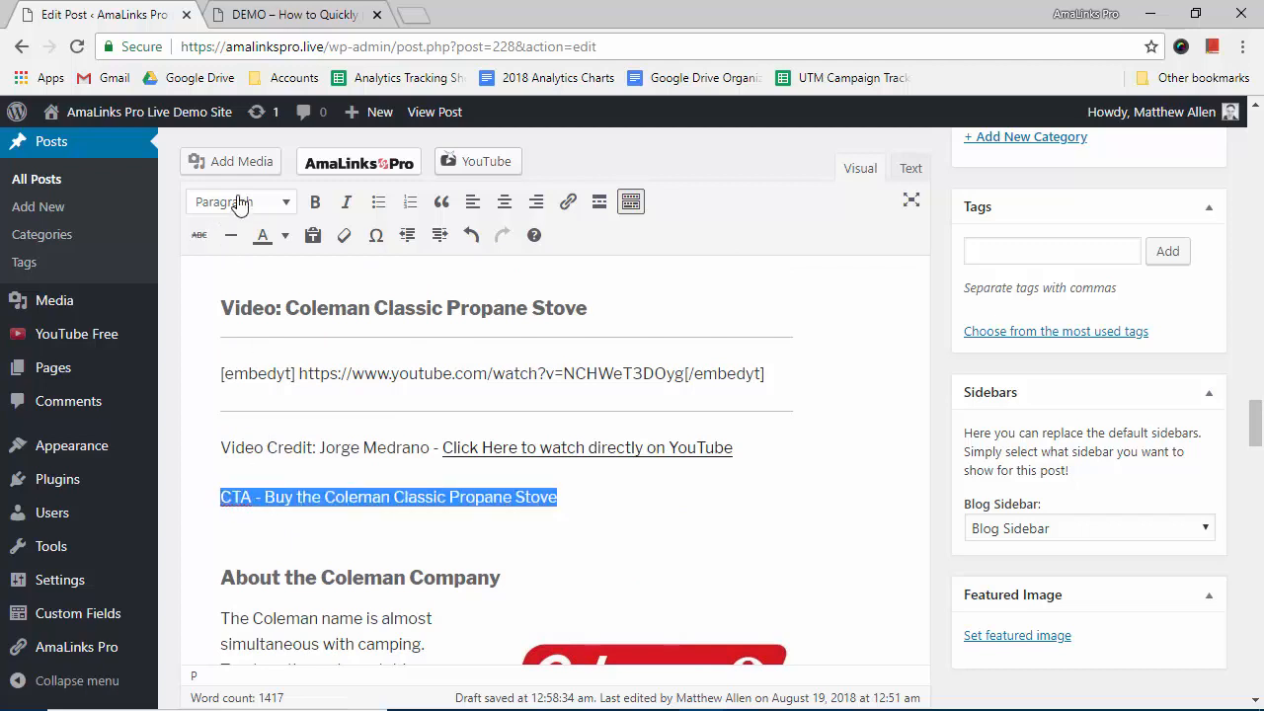
pyautogui.click(336, 164)
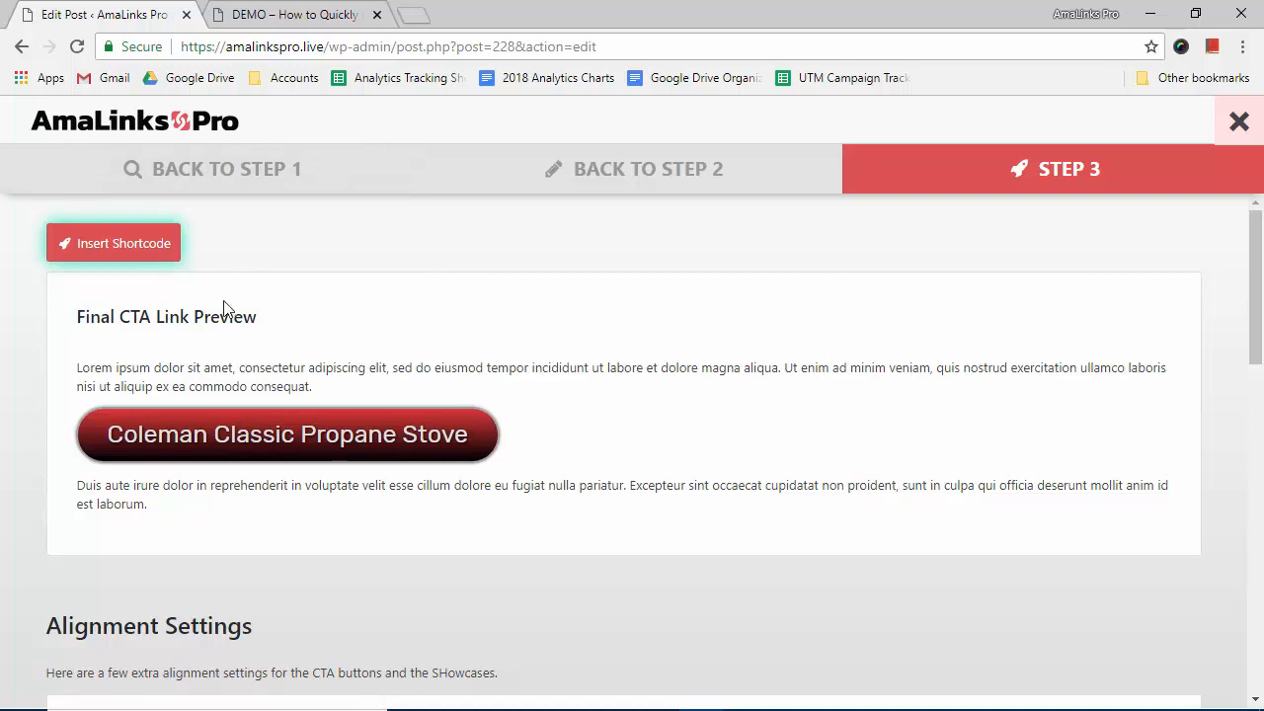
pyautogui.scroll(-1, 405, 373)
pyautogui.scroll(1, 417, 344)
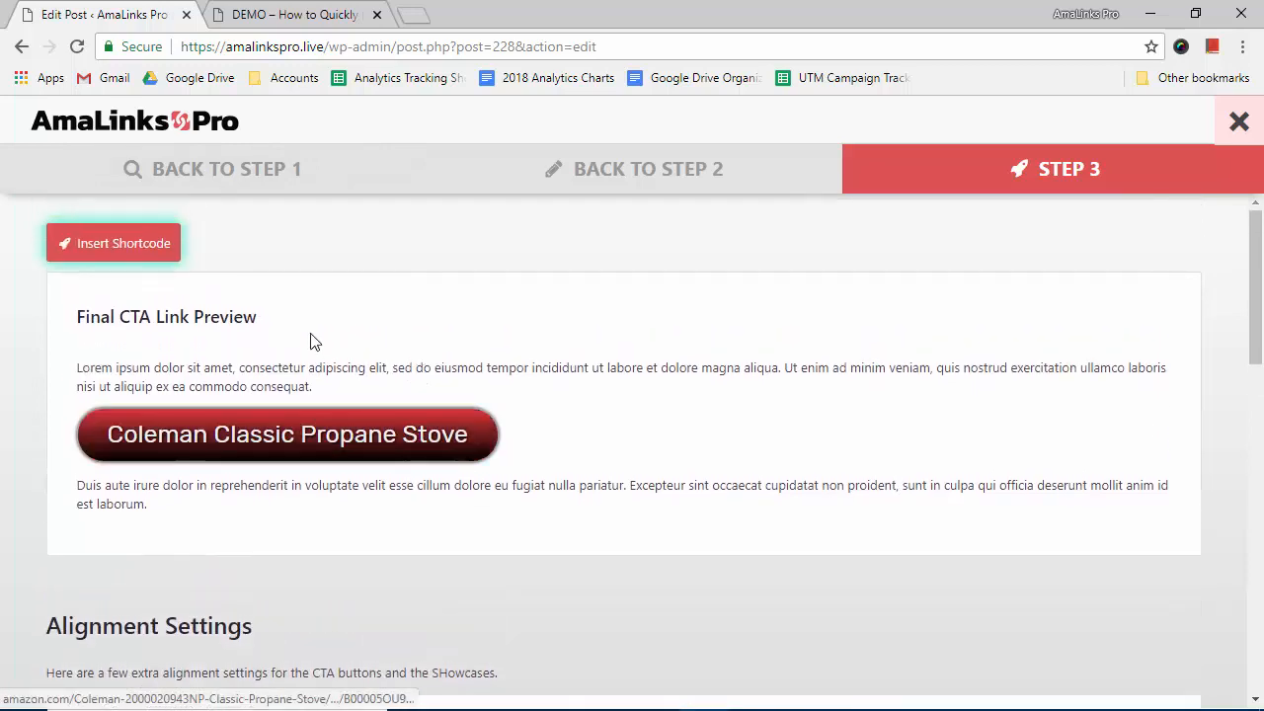
pyautogui.click(671, 176)
pyautogui.scroll(-3, 536, 408)
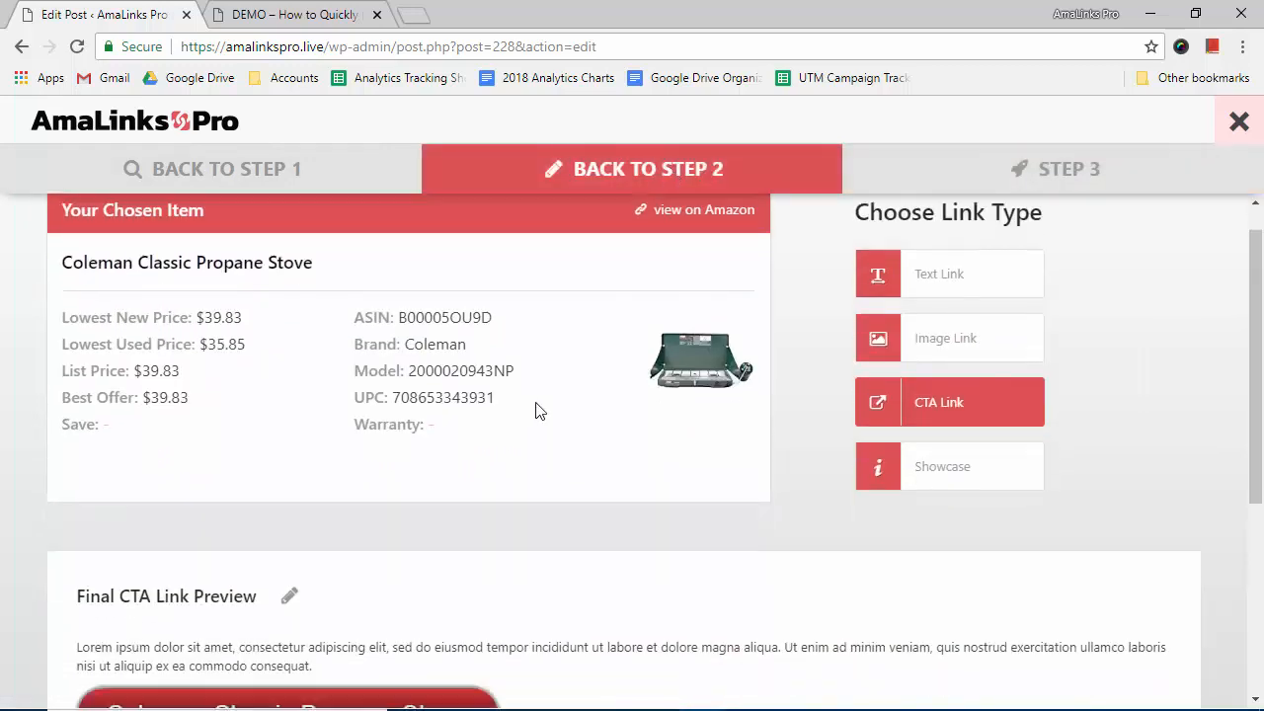
pyautogui.click(294, 244)
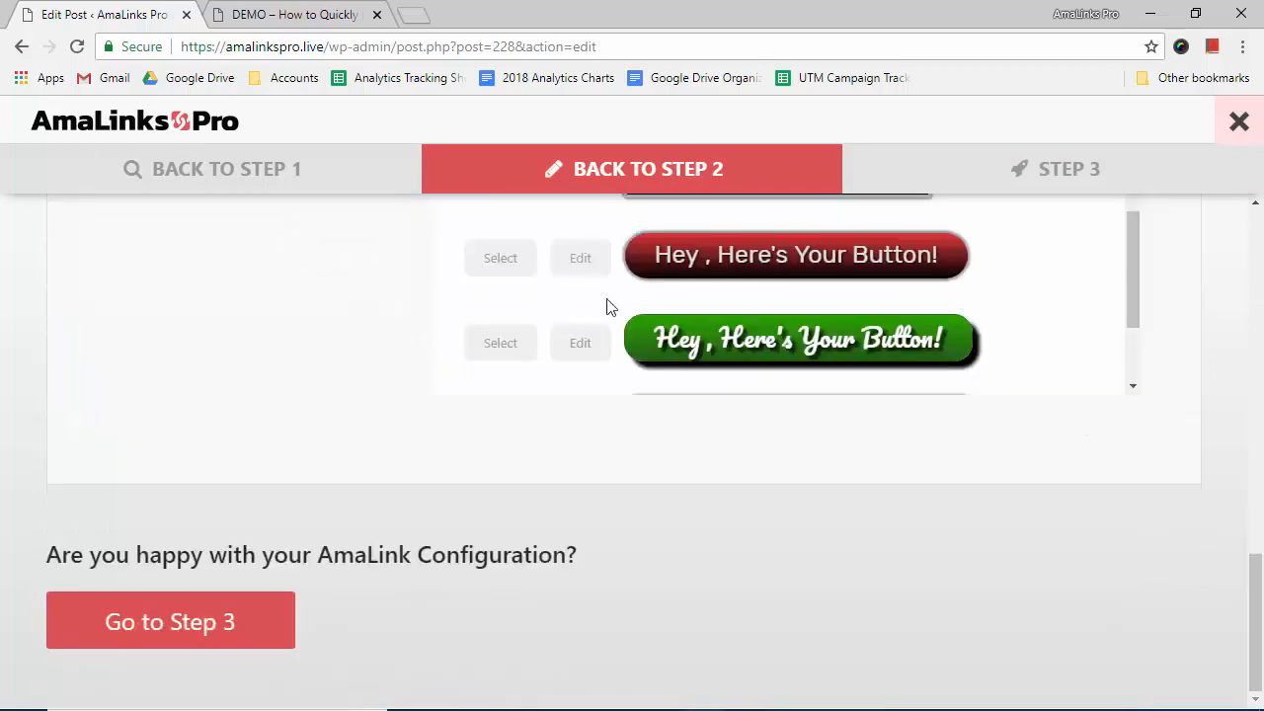
# - Choose the premade green button with script lettering and insert it as a shortcode in place of the CTA line below the video credit
pyautogui.scroll(-6, 789, 553)
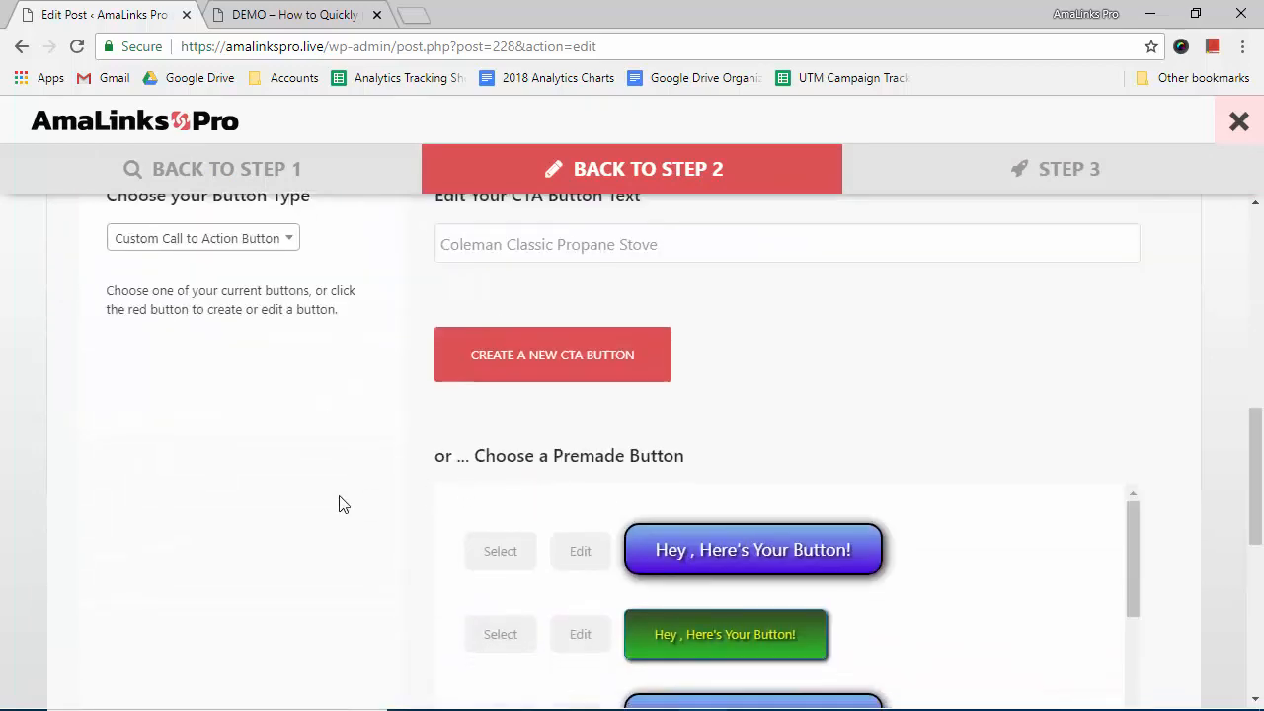
pyautogui.scroll(-10, 556, 444)
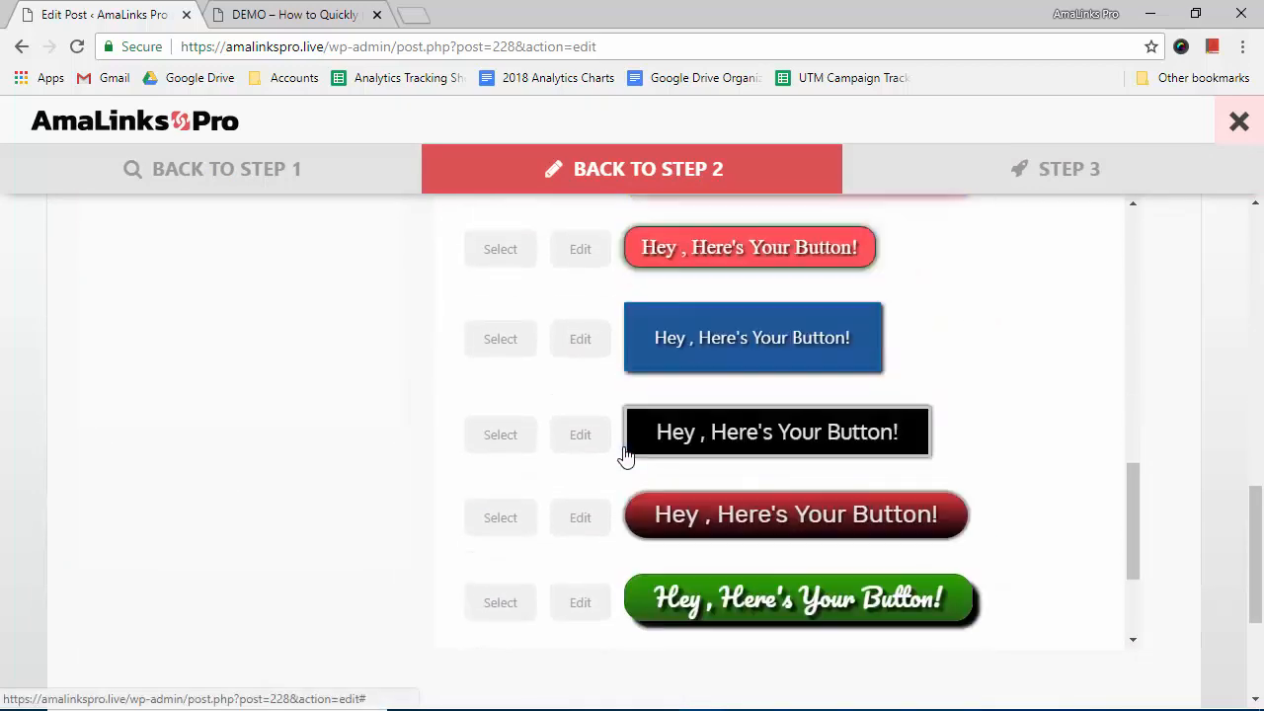
pyautogui.click(500, 501)
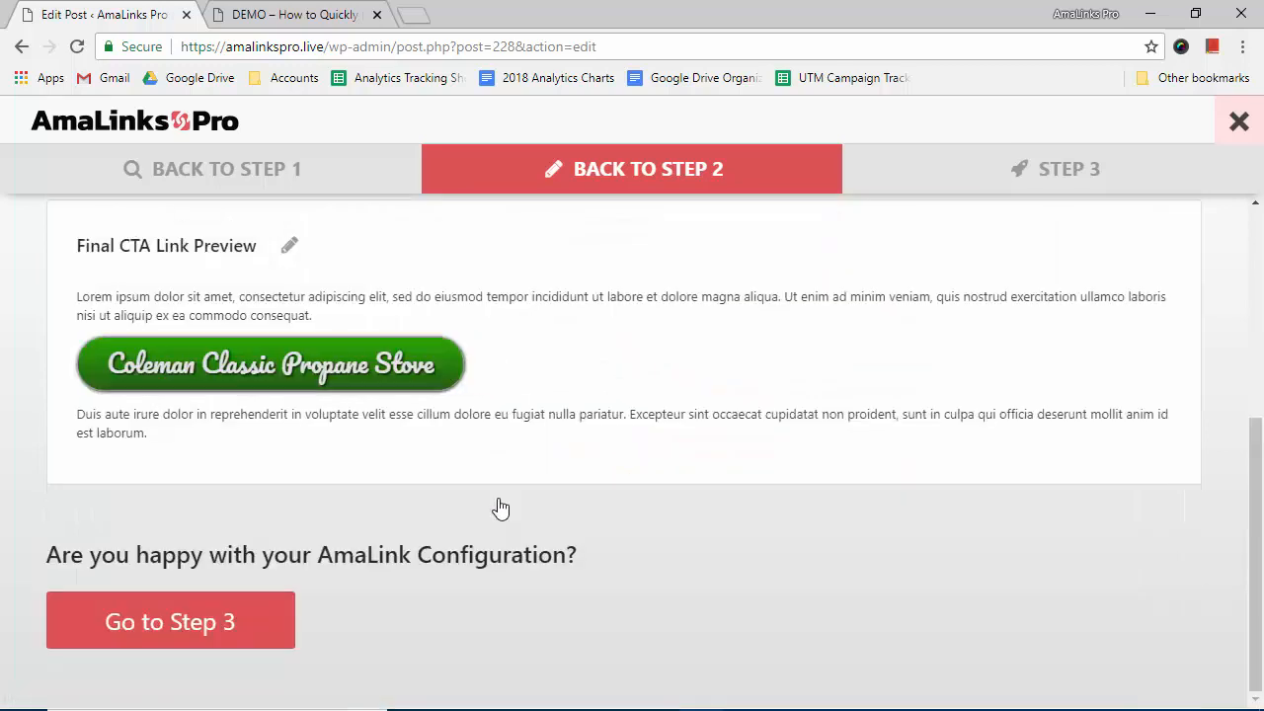
pyautogui.click(235, 620)
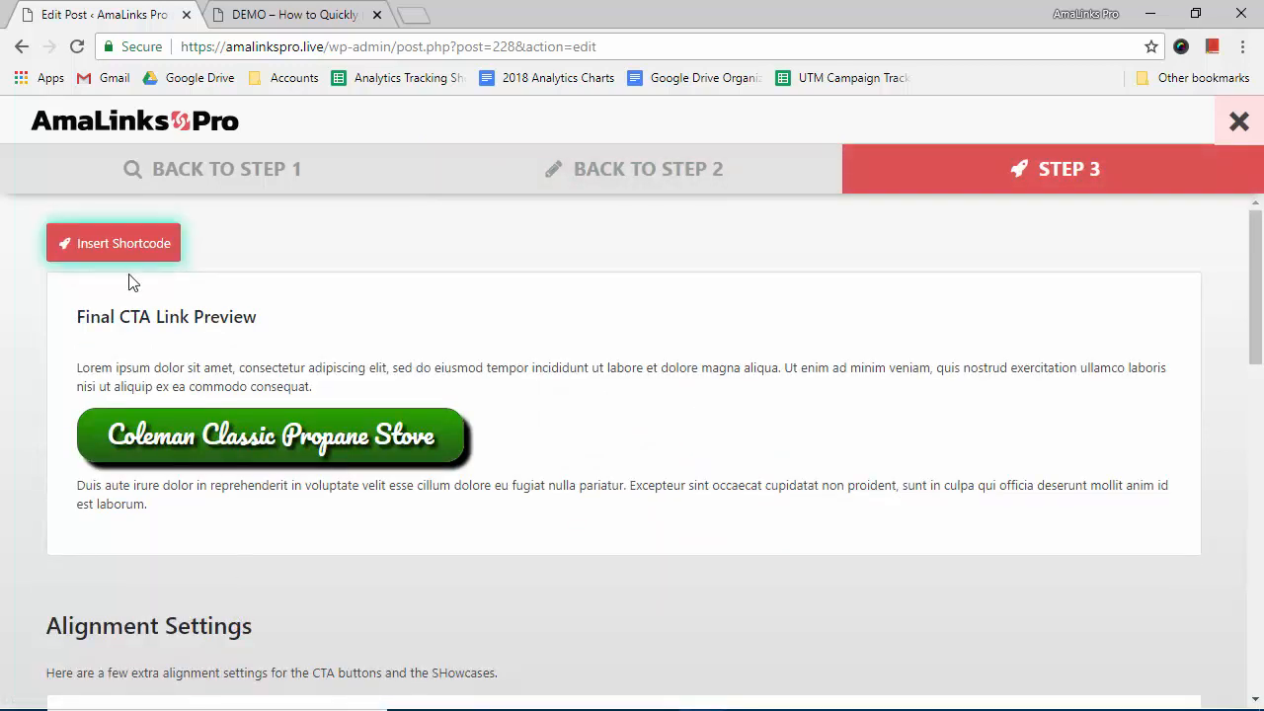
pyautogui.click(131, 246)
pyautogui.scroll(-1, 451, 497)
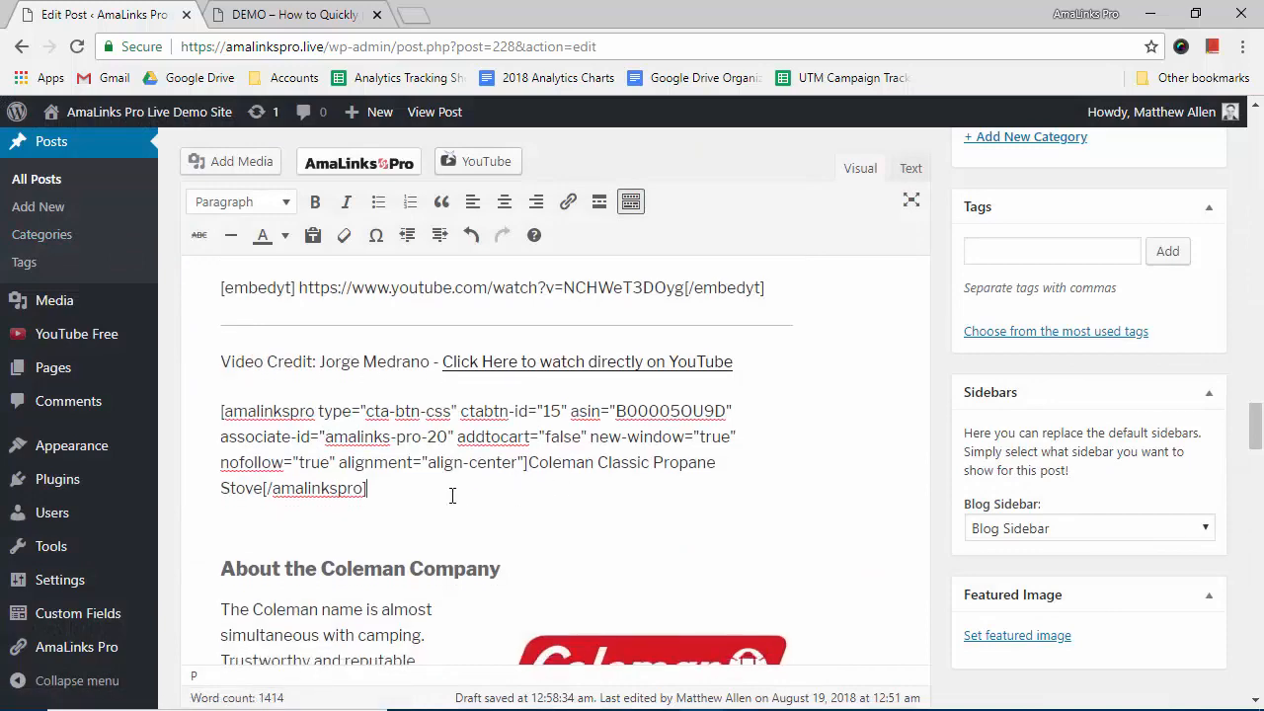
# - Select the "Medium Image Right Align" placeholder under All Around Camping Review and change the AmaLinks Pro link type to Image Link
pyautogui.scroll(-7, 445, 410)
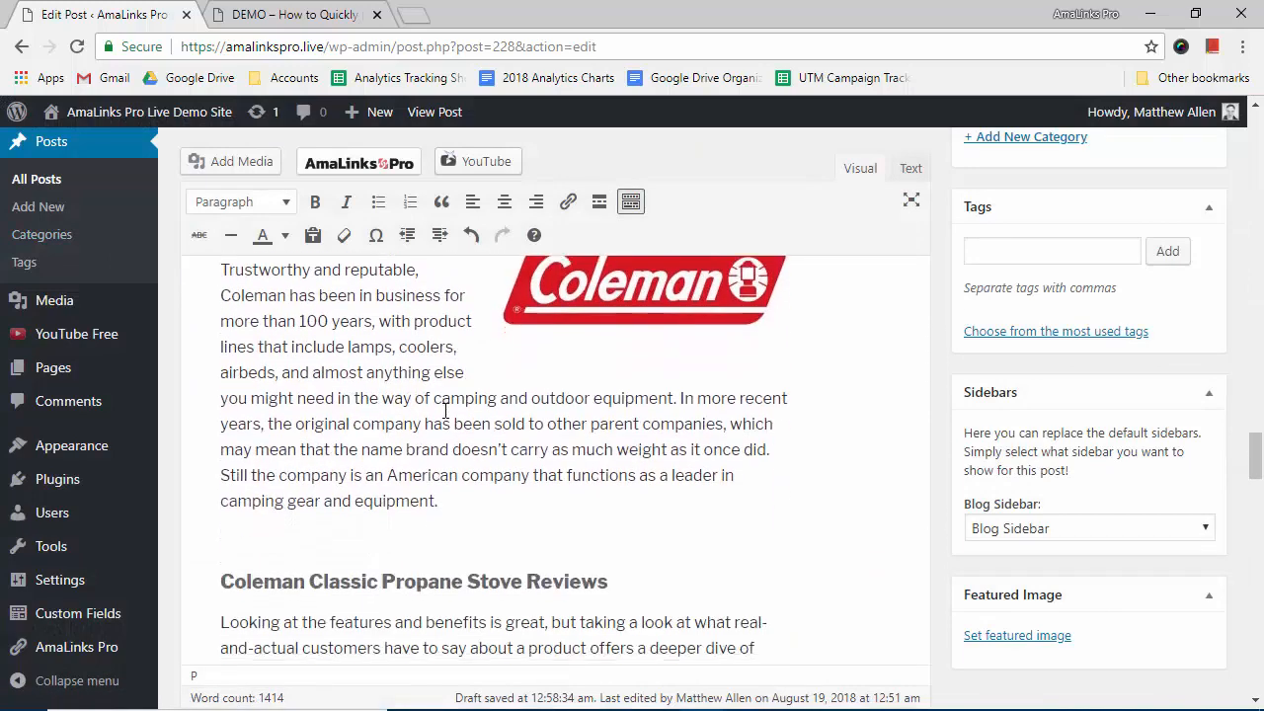
pyautogui.scroll(-5, 446, 410)
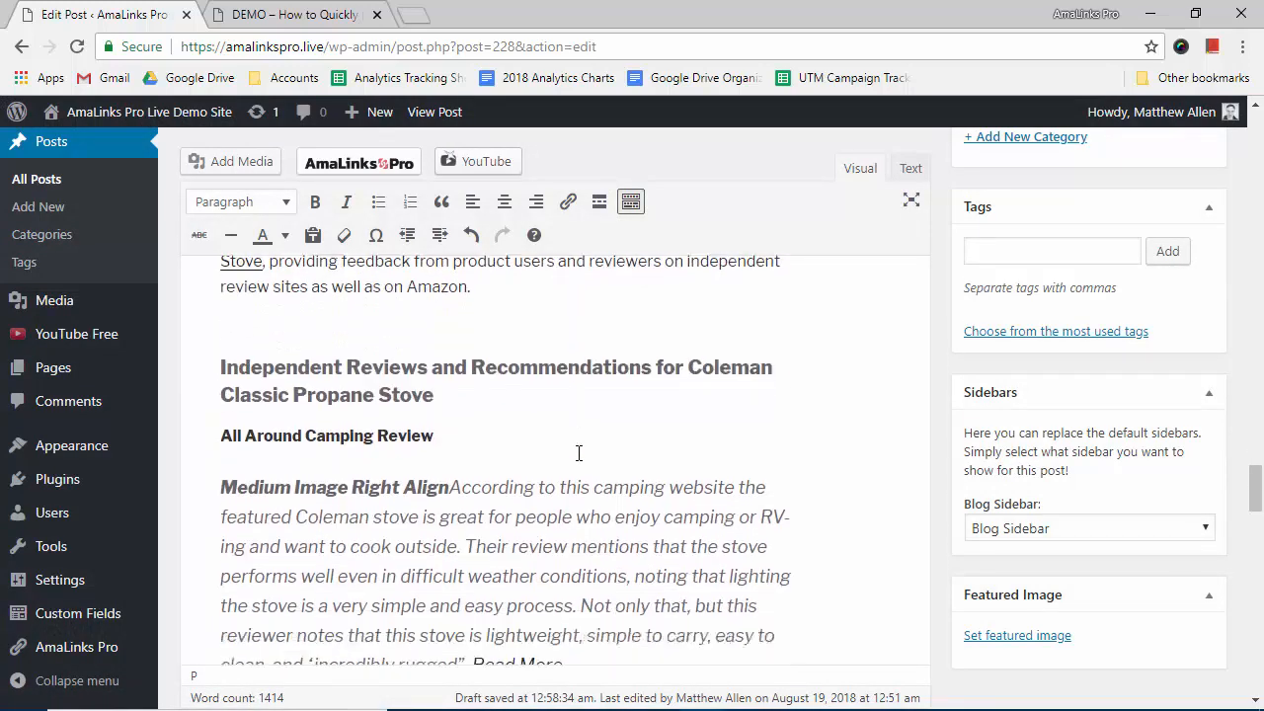
pyautogui.scroll(-7, 556, 447)
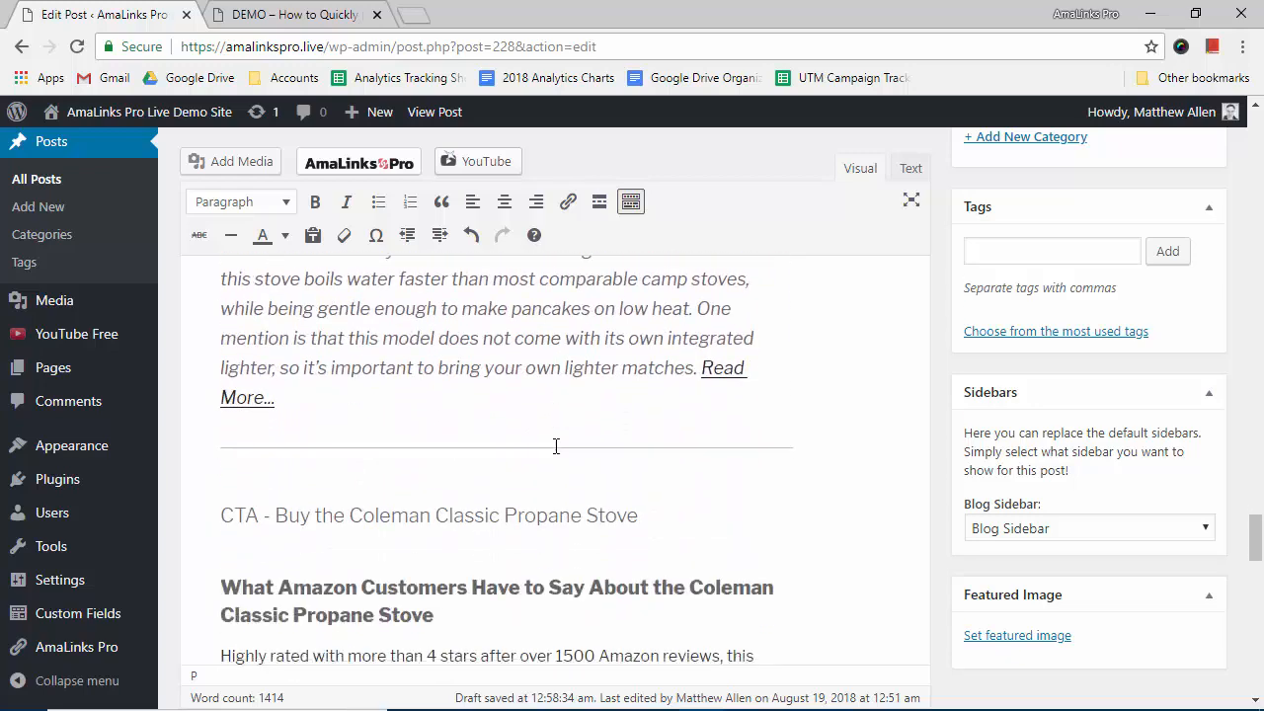
pyautogui.scroll(3, 556, 446)
pyautogui.scroll(5, 556, 447)
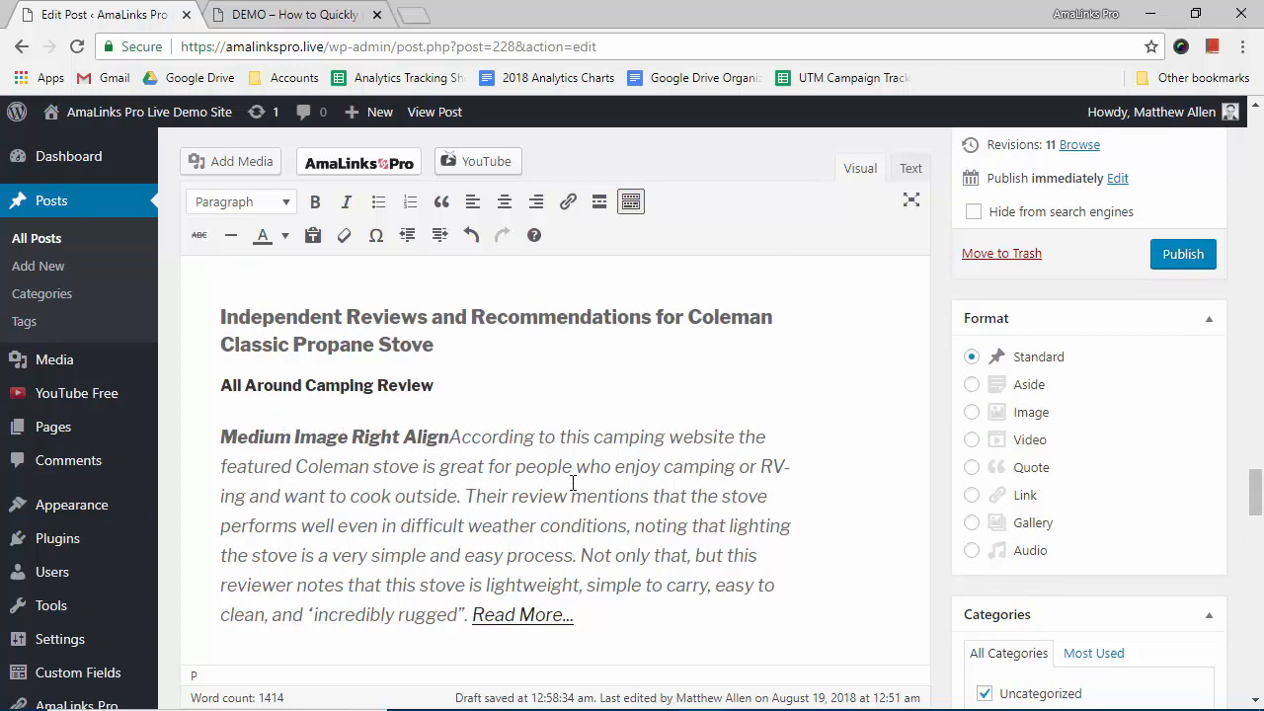
pyautogui.click(449, 437)
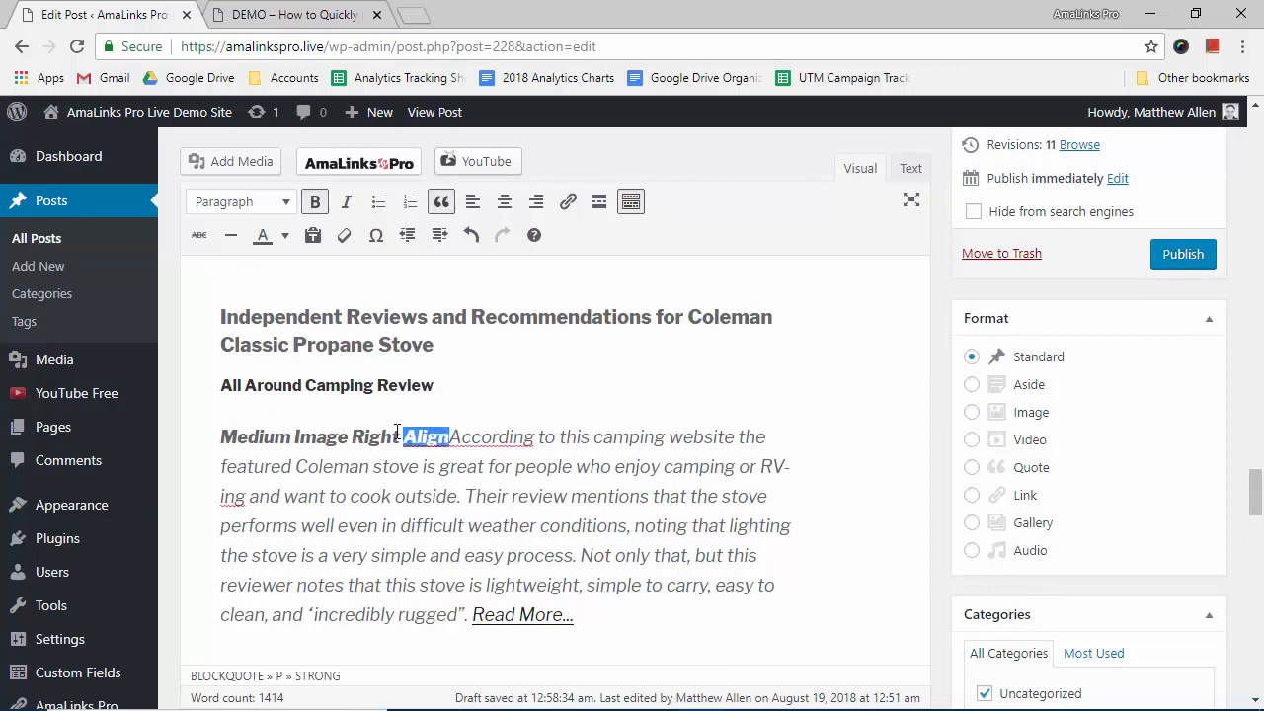
pyautogui.click(358, 163)
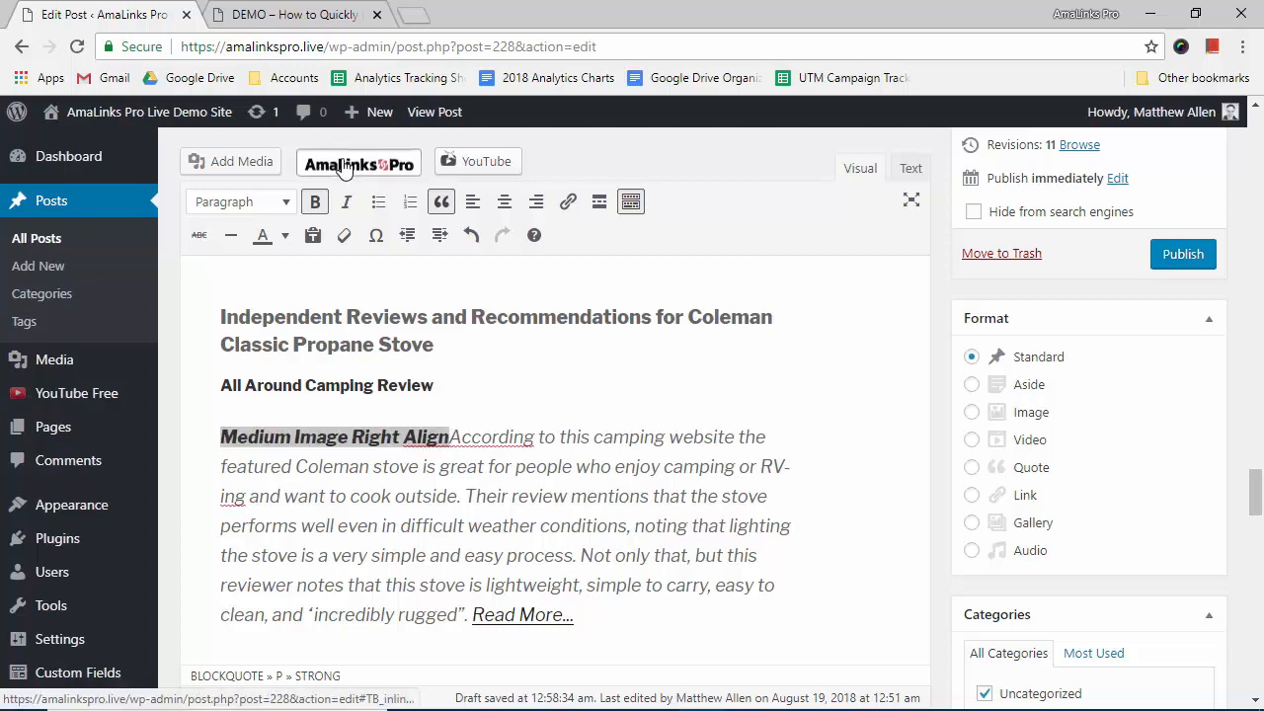
pyautogui.click(718, 173)
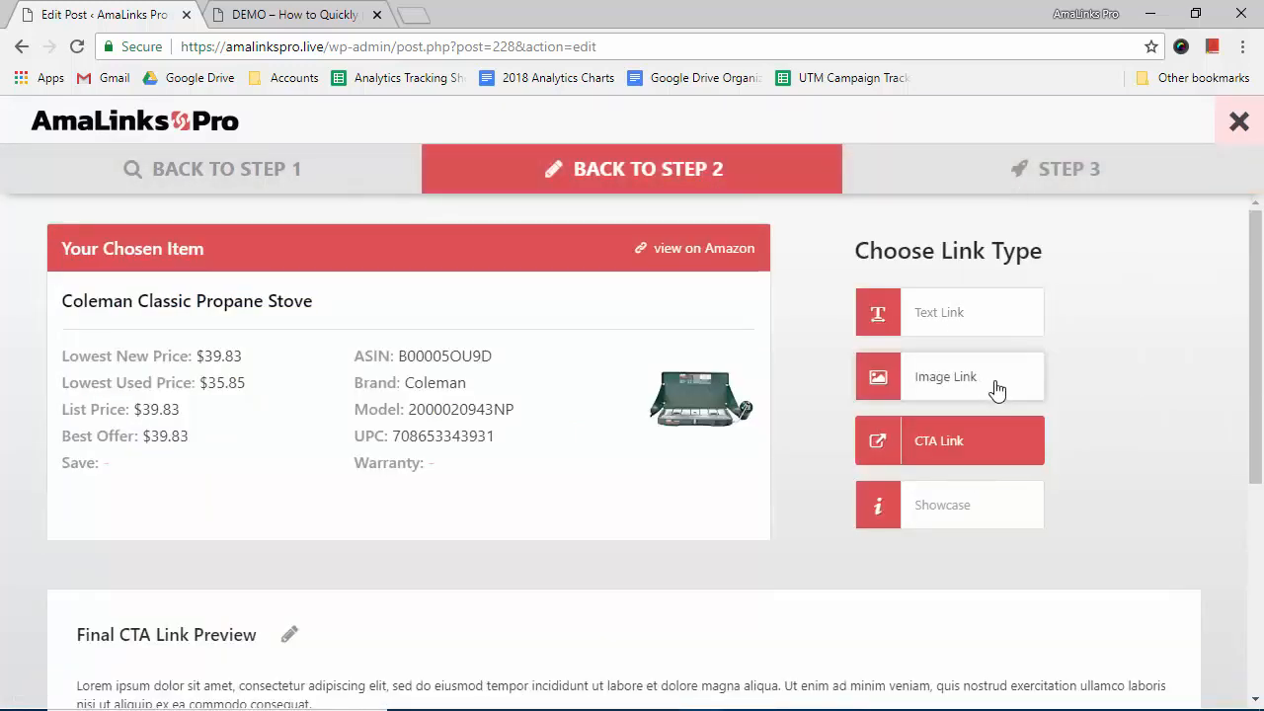
pyautogui.click(933, 376)
# - Choose the medium size of the open-stove photo with the red pot and blue kettle for the image link
pyautogui.scroll(-4, 1010, 378)
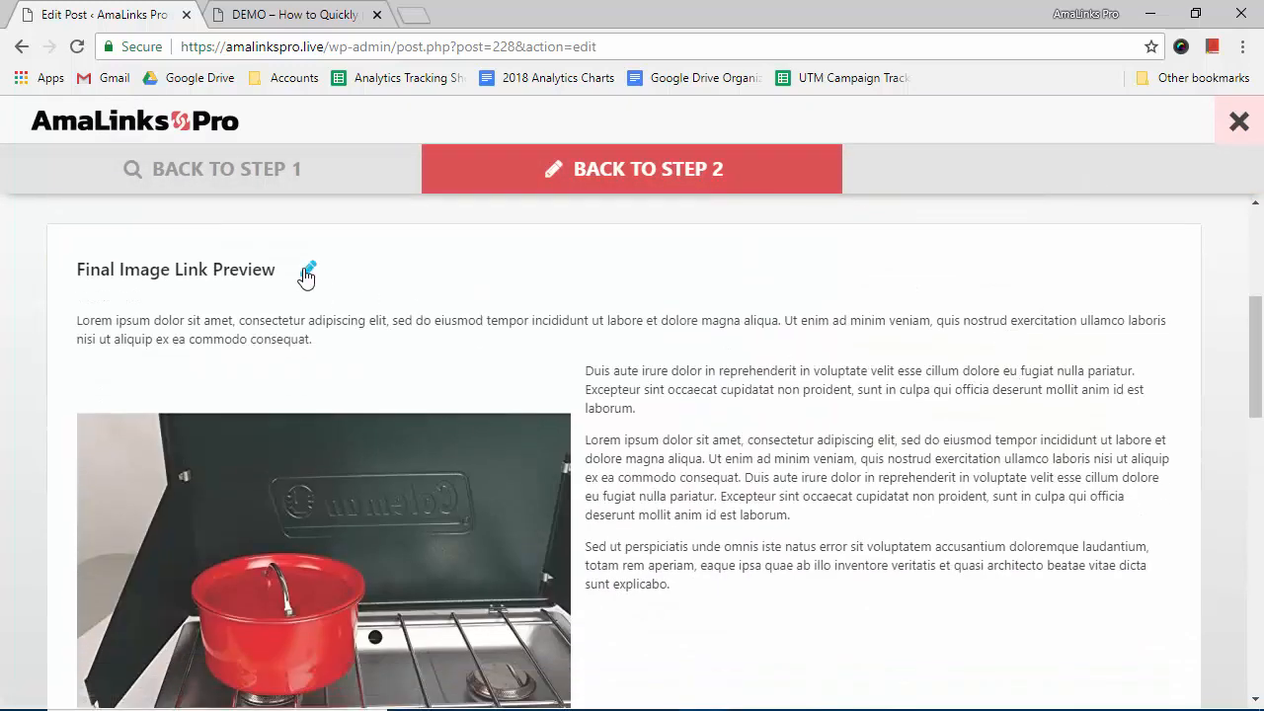
pyautogui.scroll(-2, 478, 353)
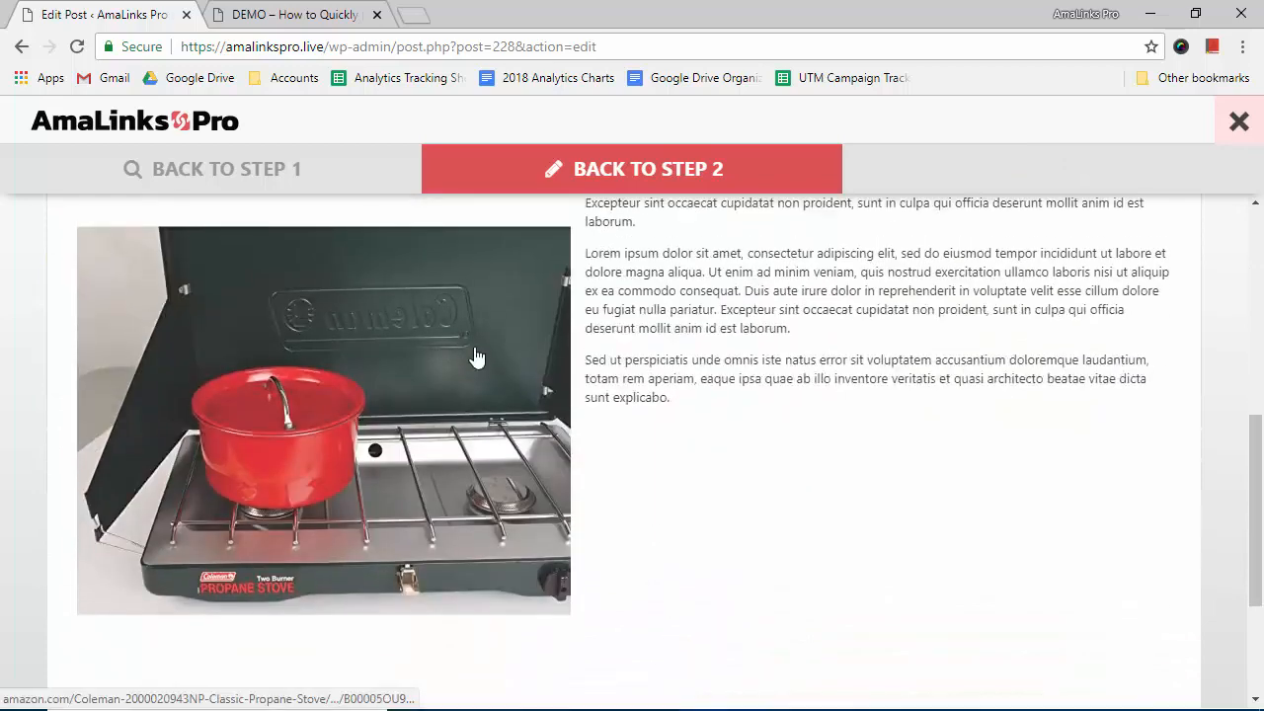
pyautogui.scroll(2, 455, 341)
pyautogui.click(309, 272)
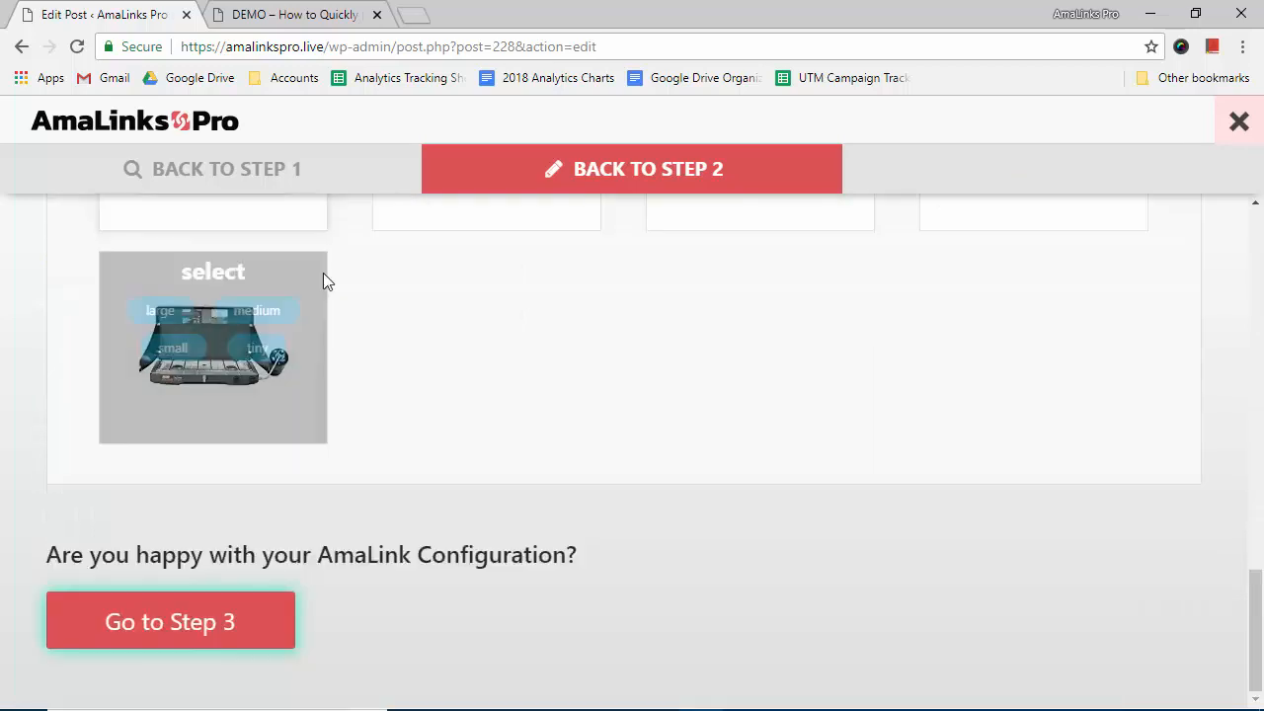
pyautogui.scroll(2, 760, 463)
pyautogui.scroll(3, 758, 454)
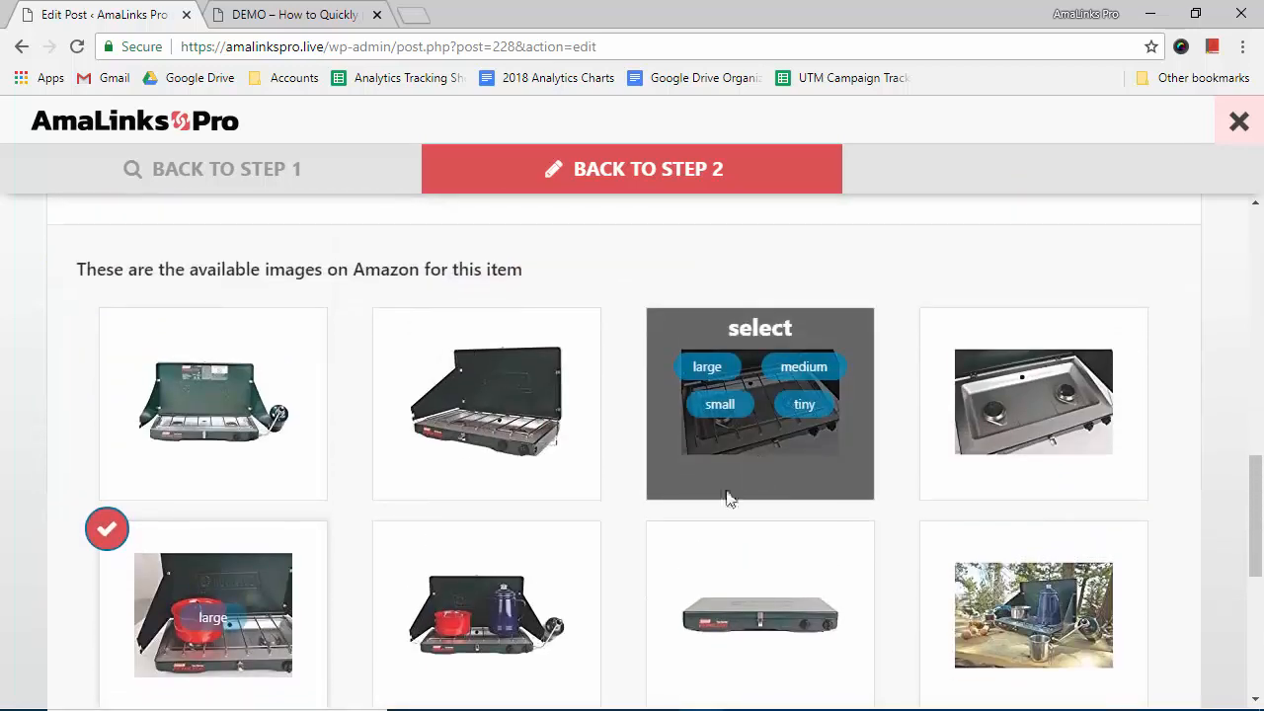
pyautogui.scroll(-1, 728, 497)
pyautogui.click(526, 493)
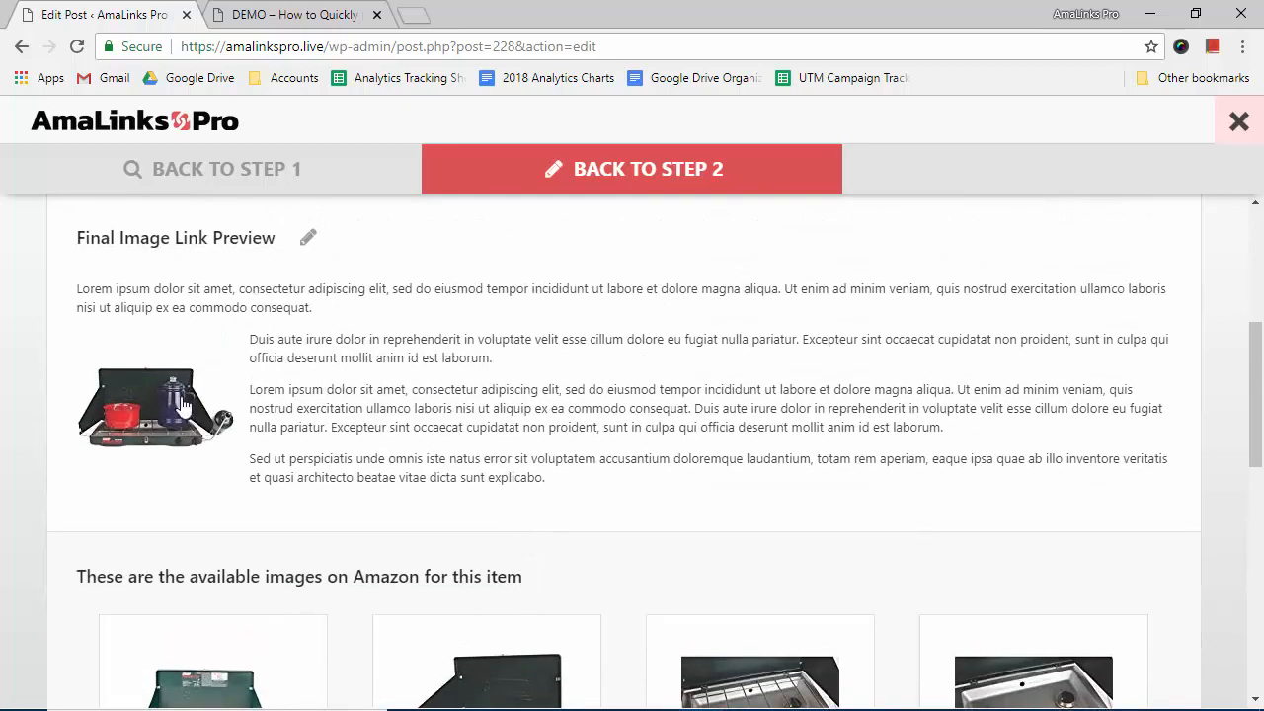
# - Set the image to Align Right and insert it as a regular link in place of the All Around Camping Review placeholder
pyautogui.scroll(-5, 282, 466)
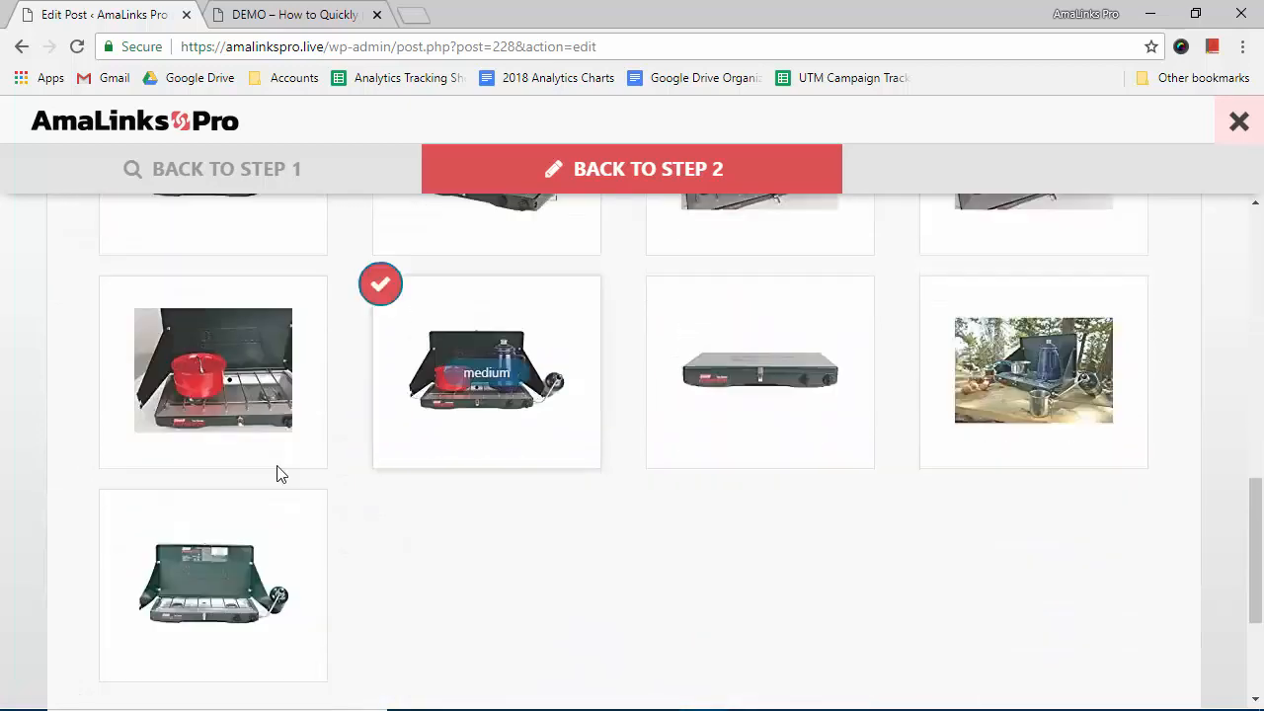
pyautogui.scroll(-3, 276, 474)
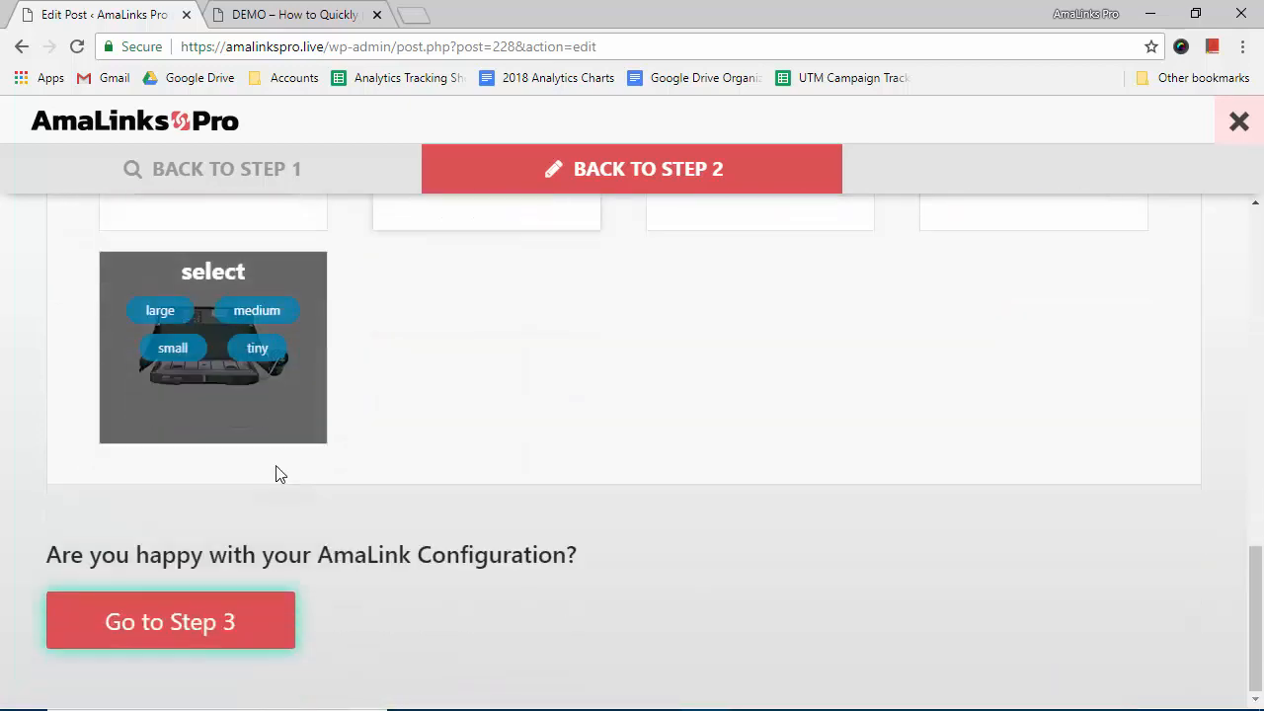
pyautogui.click(170, 620)
pyautogui.scroll(-4, 240, 555)
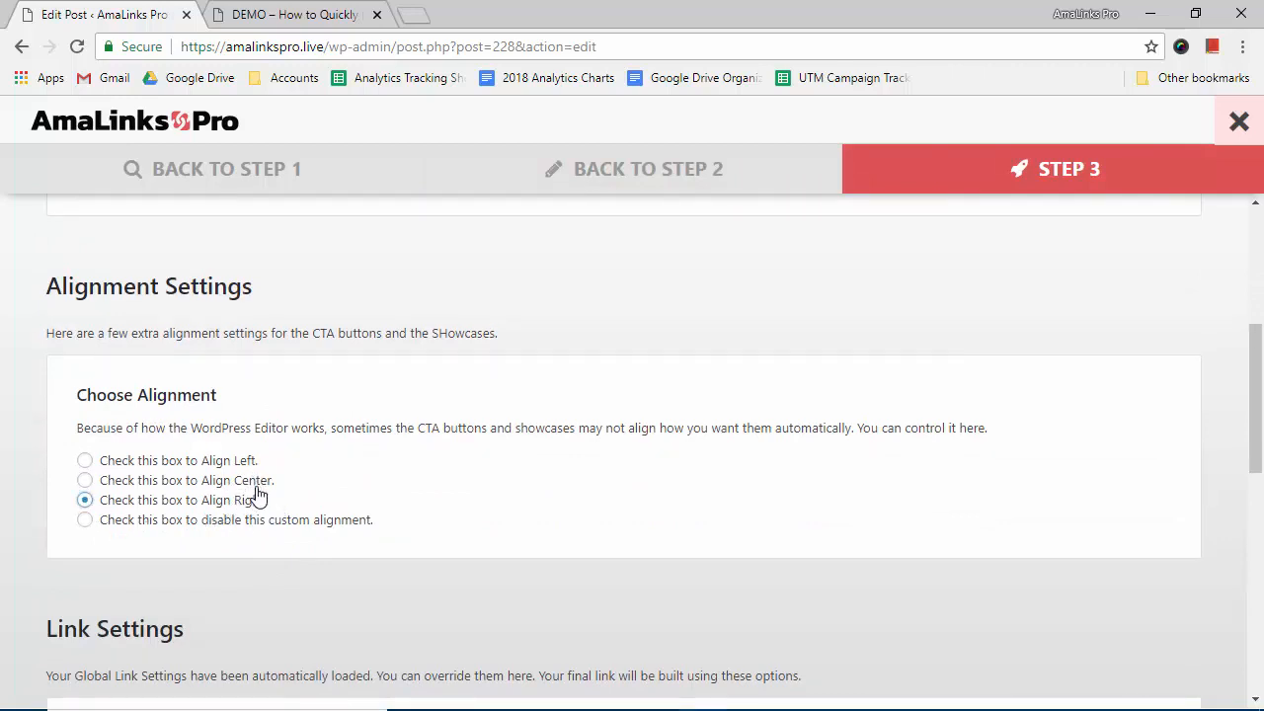
pyautogui.scroll(-8, 249, 513)
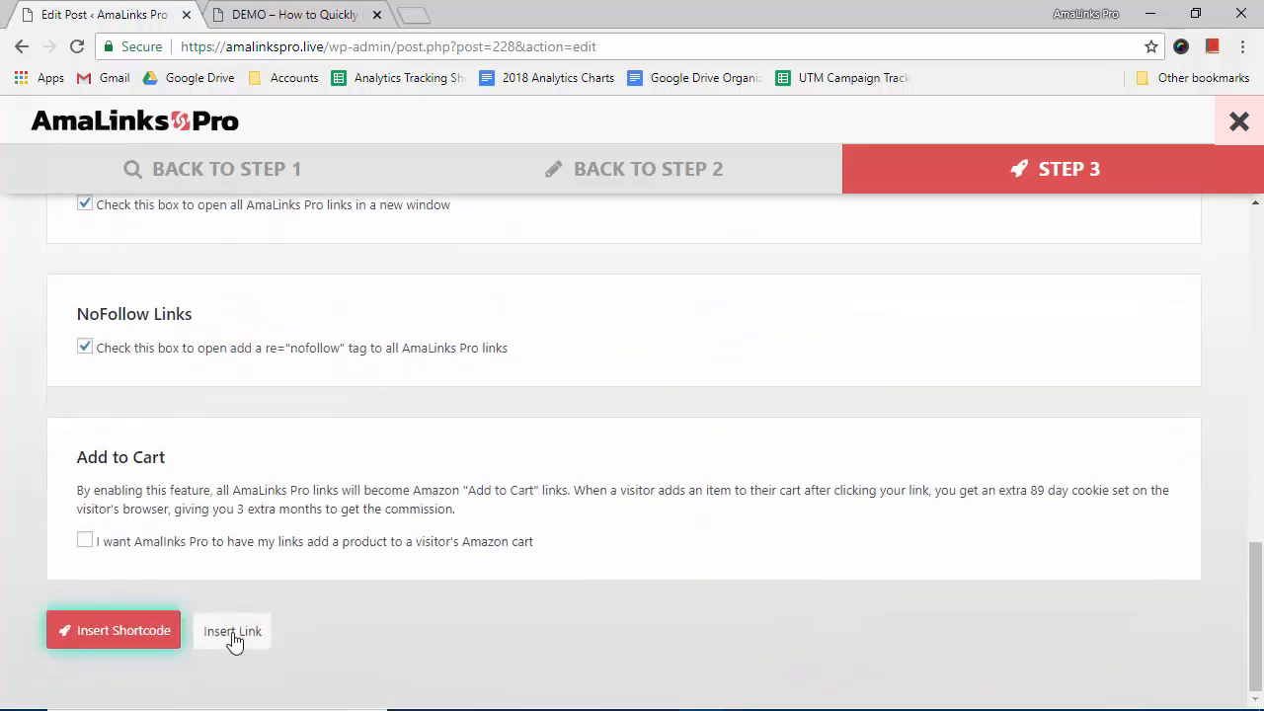
pyautogui.click(233, 631)
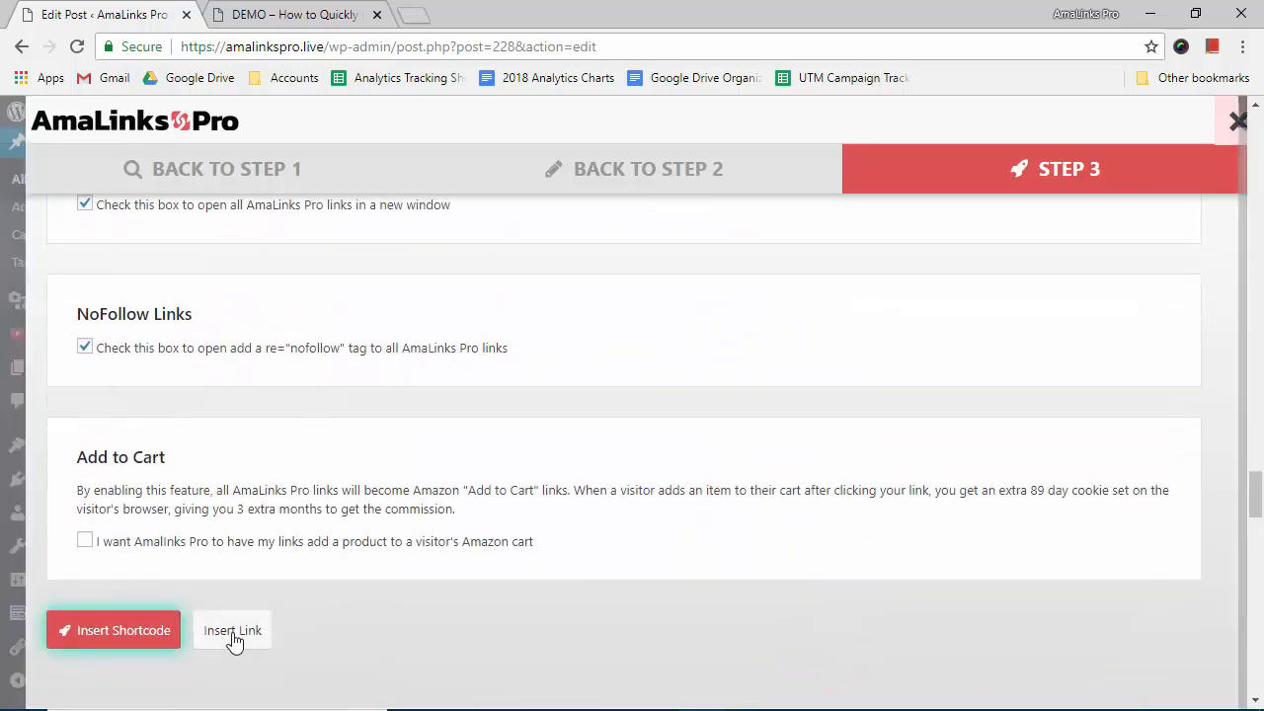
# - Select the "Medium Image Right Align" placeholder under The Wire Cutter and choose the medium size of the close-up photo showing the burners with grates
pyautogui.scroll(-5, 503, 530)
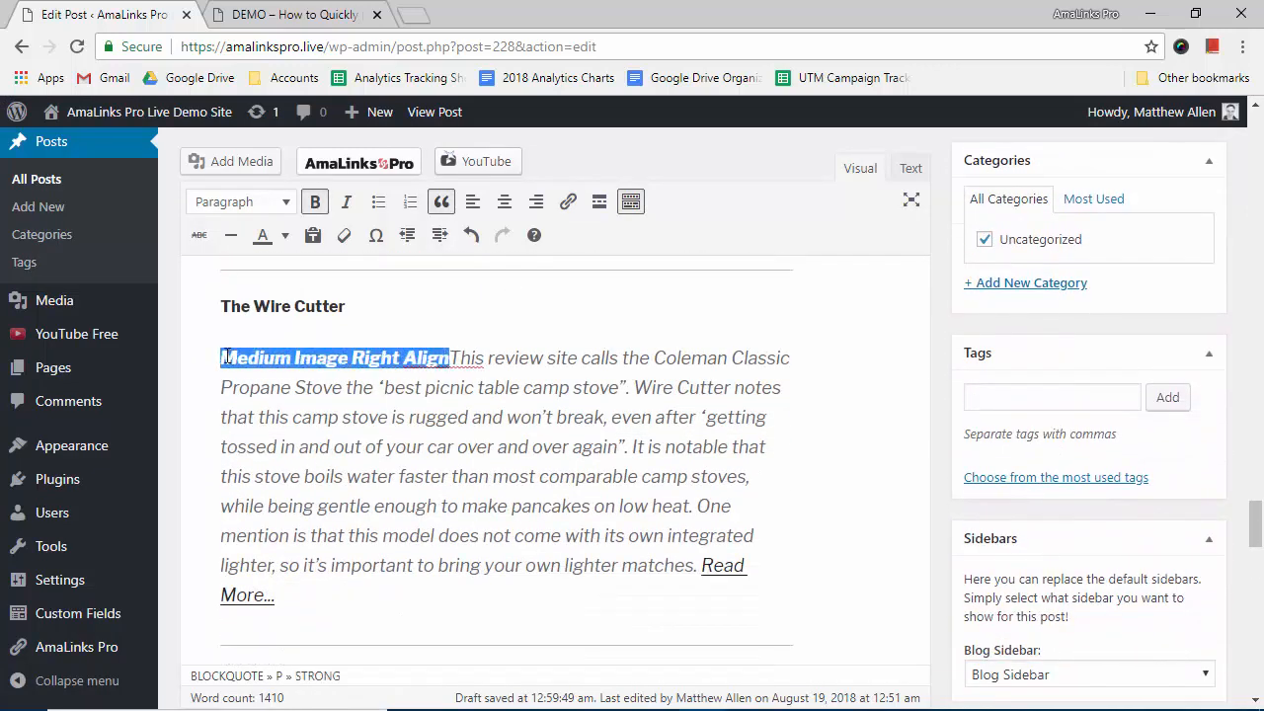
pyautogui.click(340, 173)
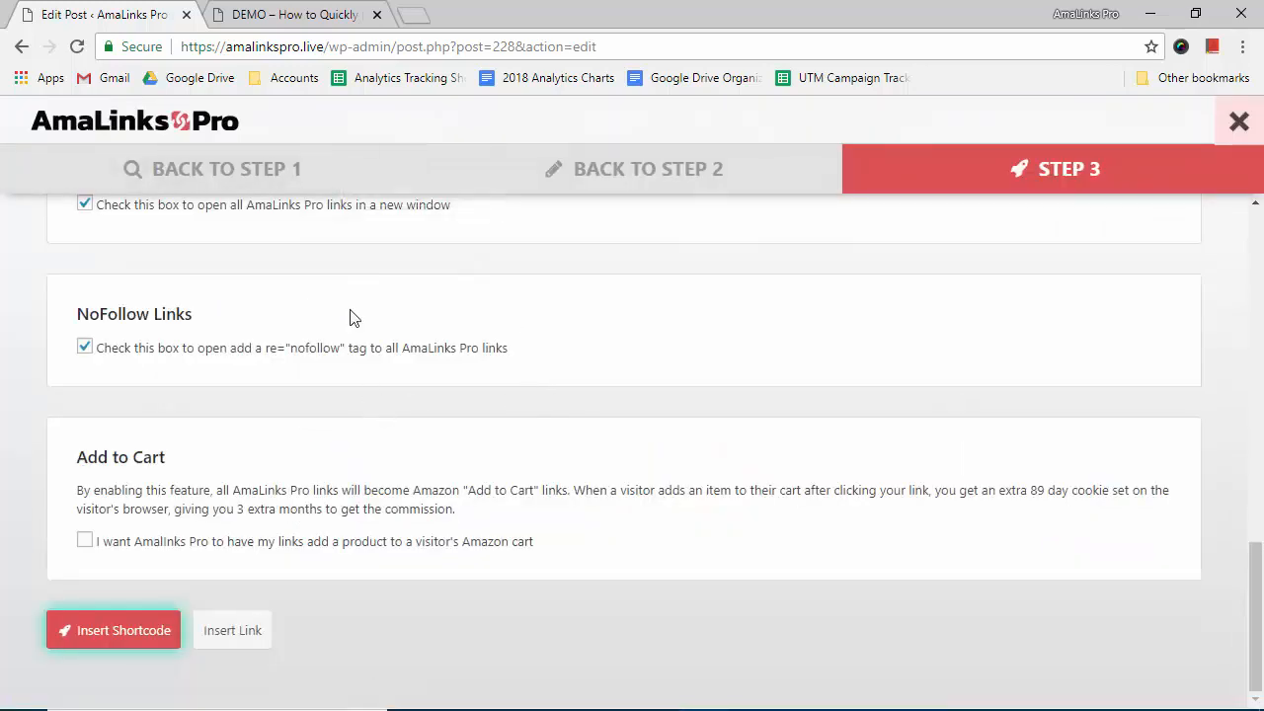
pyautogui.click(606, 163)
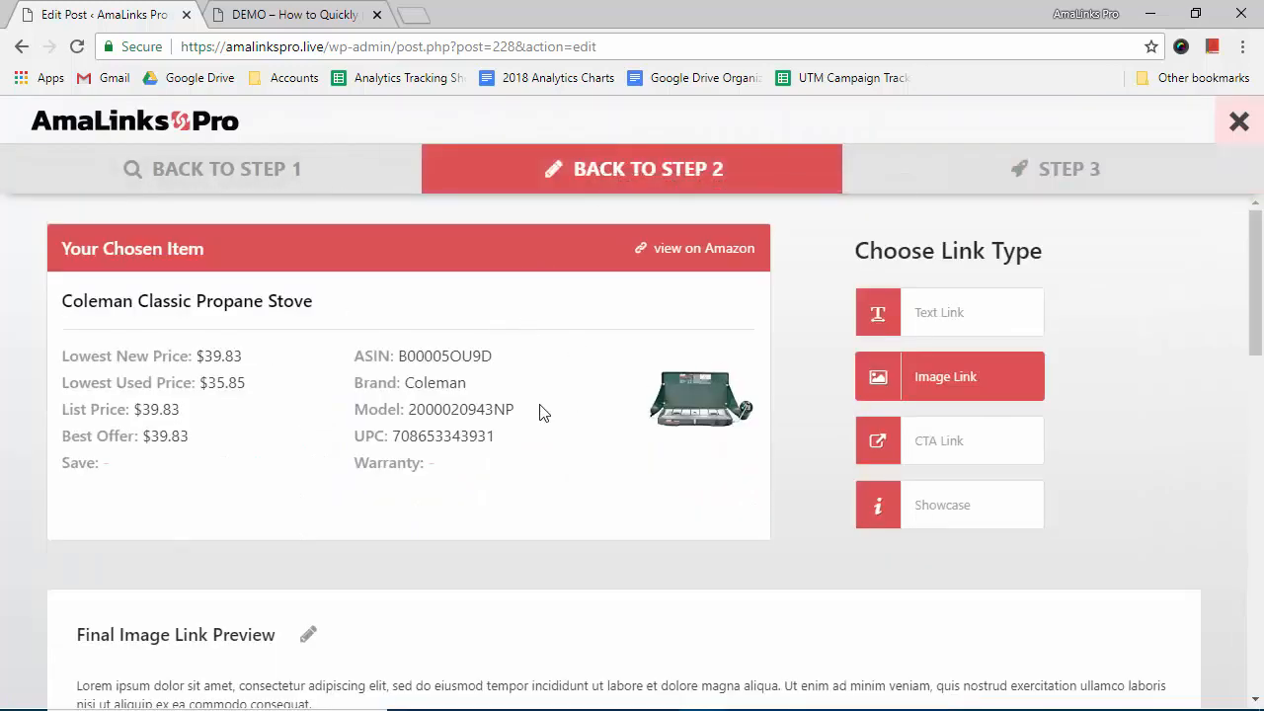
pyautogui.scroll(-3, 538, 413)
pyautogui.click(311, 345)
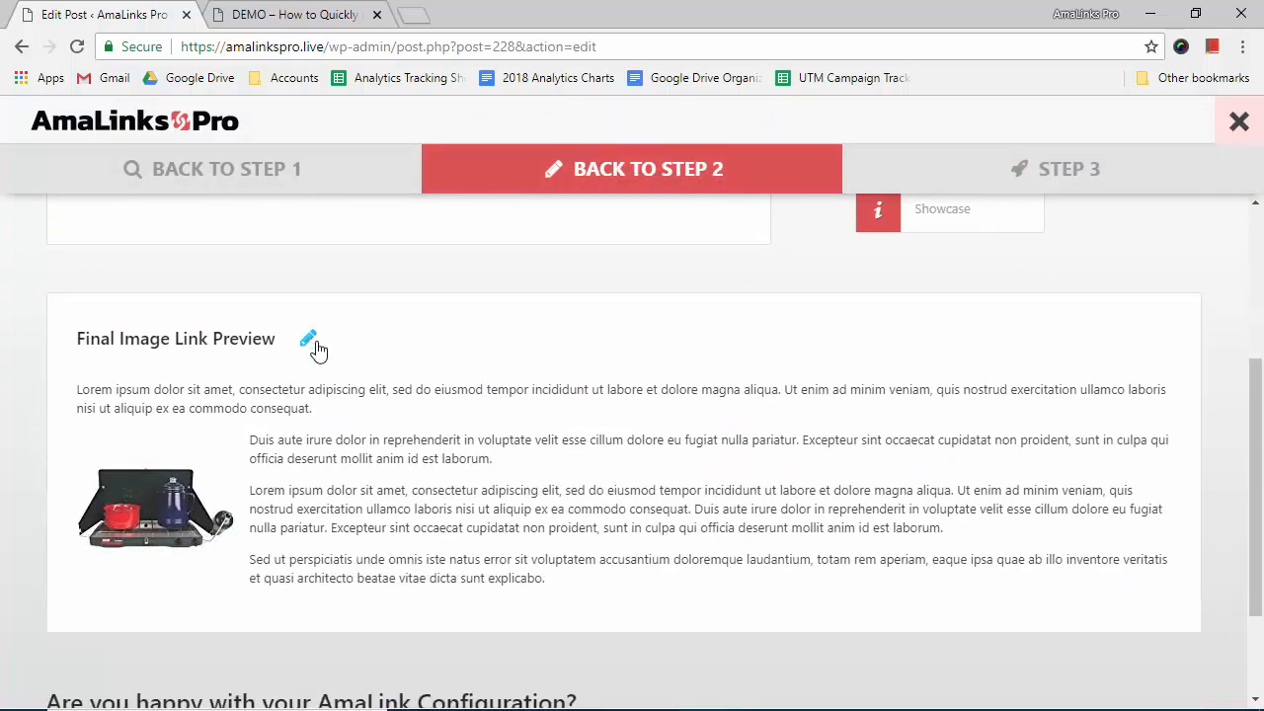
pyautogui.scroll(-2, 480, 431)
pyautogui.scroll(1, 480, 428)
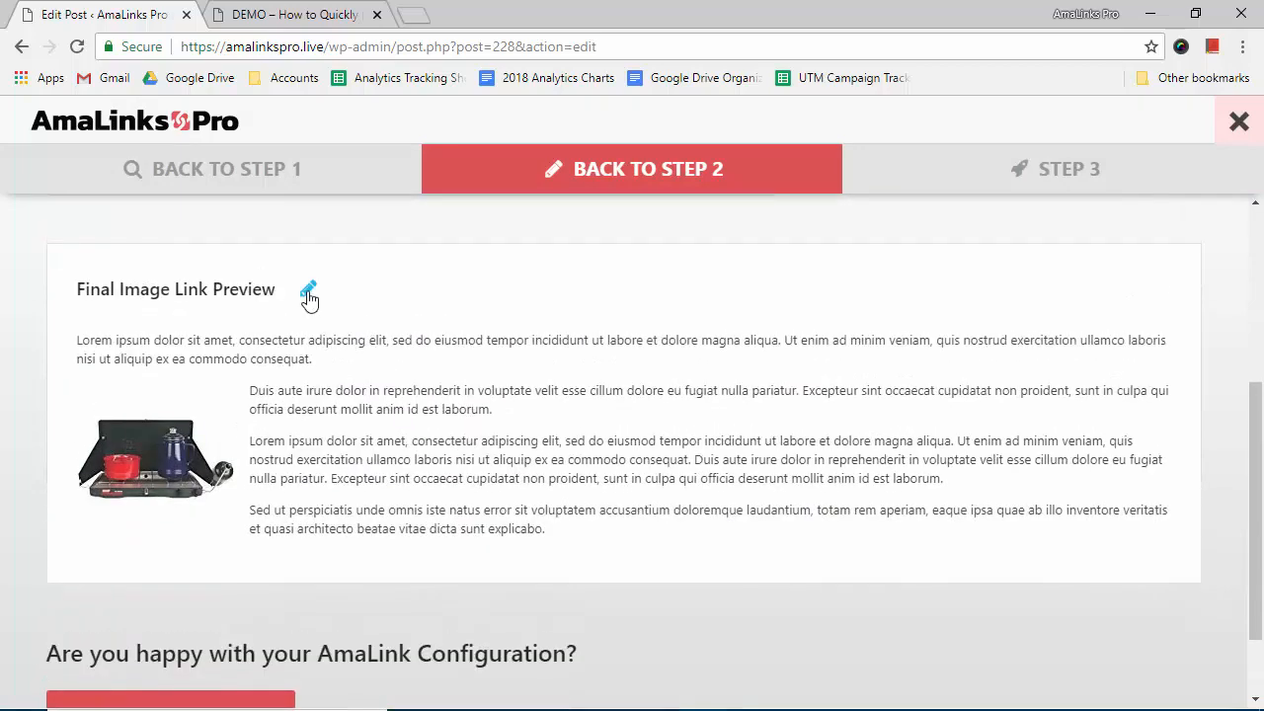
pyautogui.click(309, 296)
pyautogui.scroll(2, 513, 385)
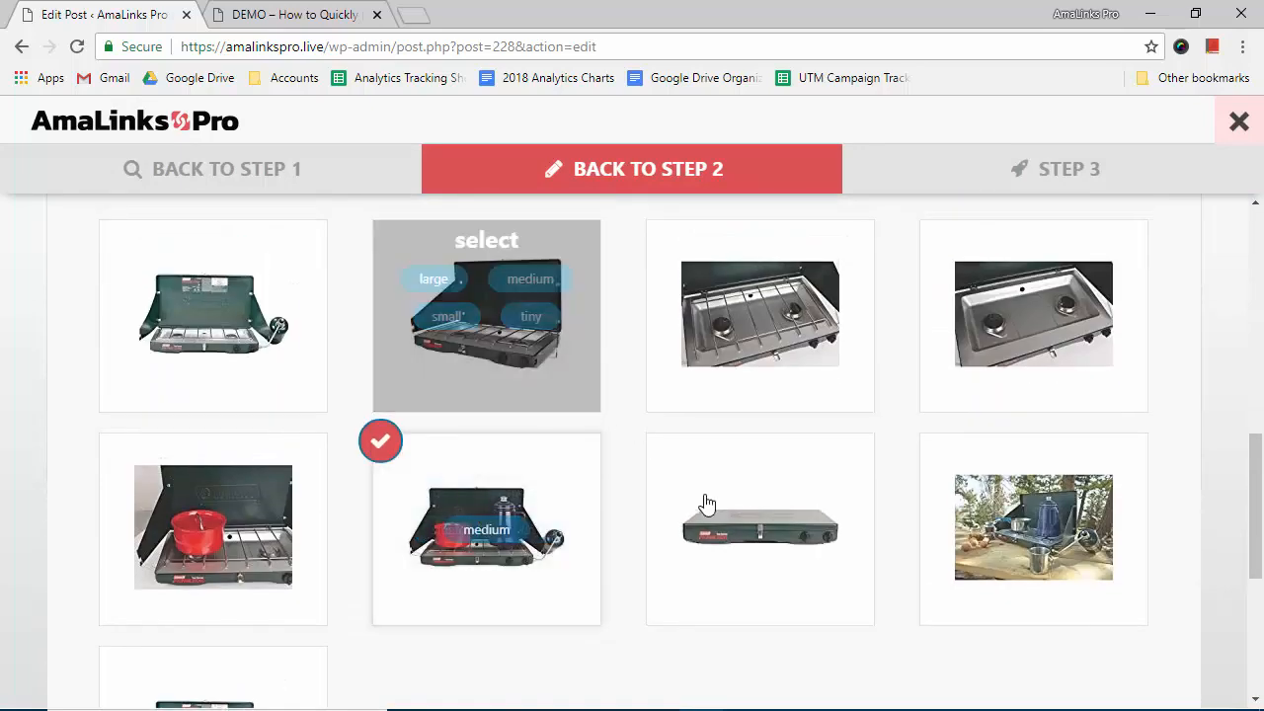
pyautogui.moveTo(740, 505)
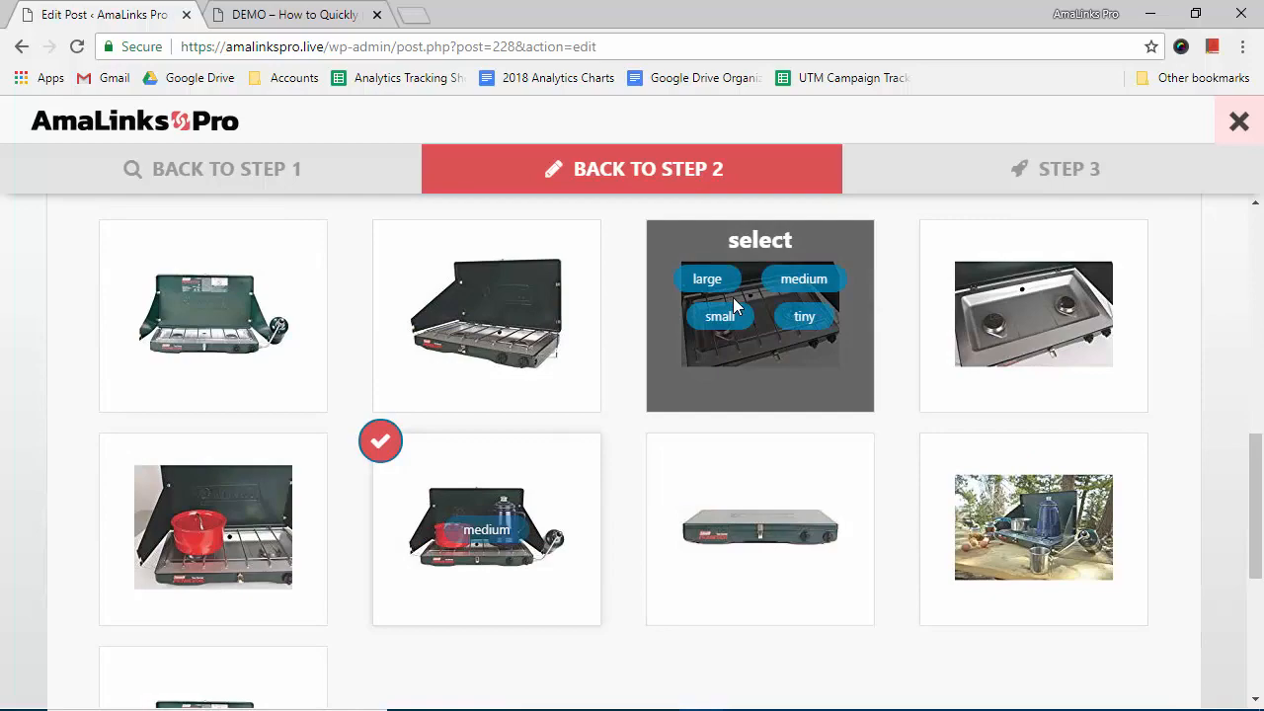
pyautogui.click(802, 279)
# - Insert the right-aligned image as a regular link in place of the Wire Cutter placeholder
pyautogui.scroll(3, 648, 361)
pyautogui.scroll(-4, 643, 370)
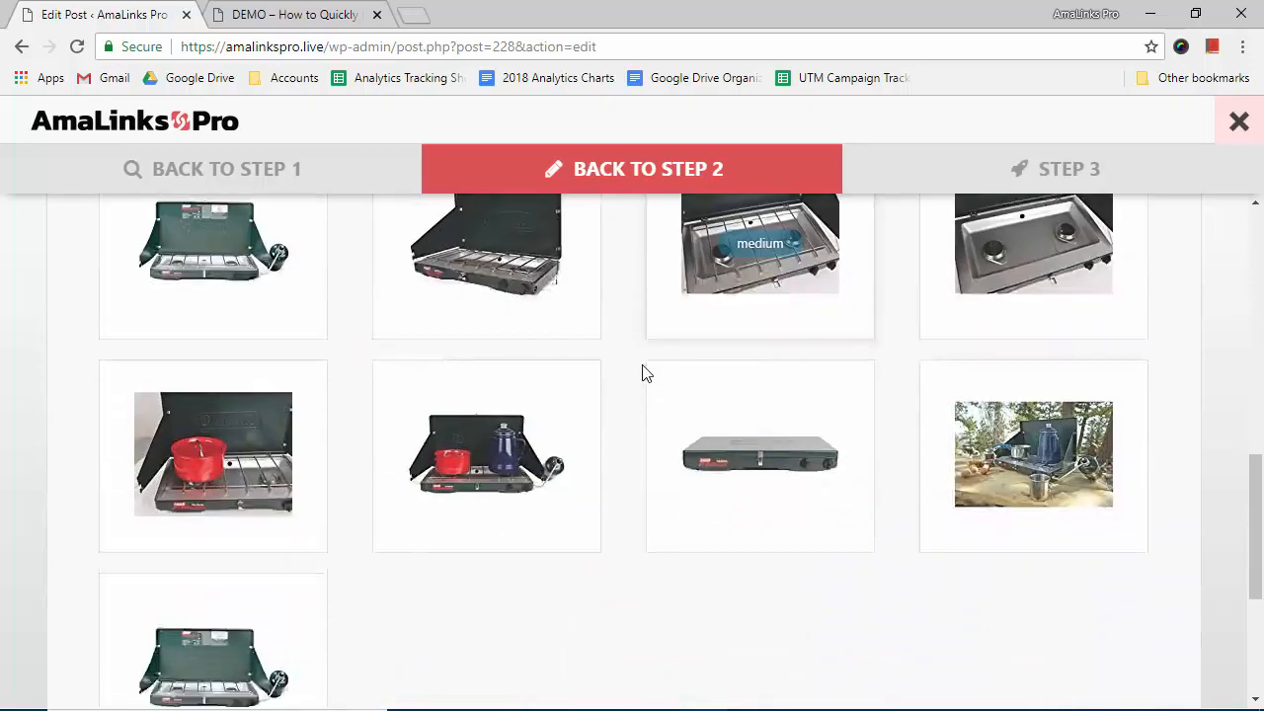
pyautogui.scroll(5, 643, 369)
pyautogui.scroll(-8, 612, 380)
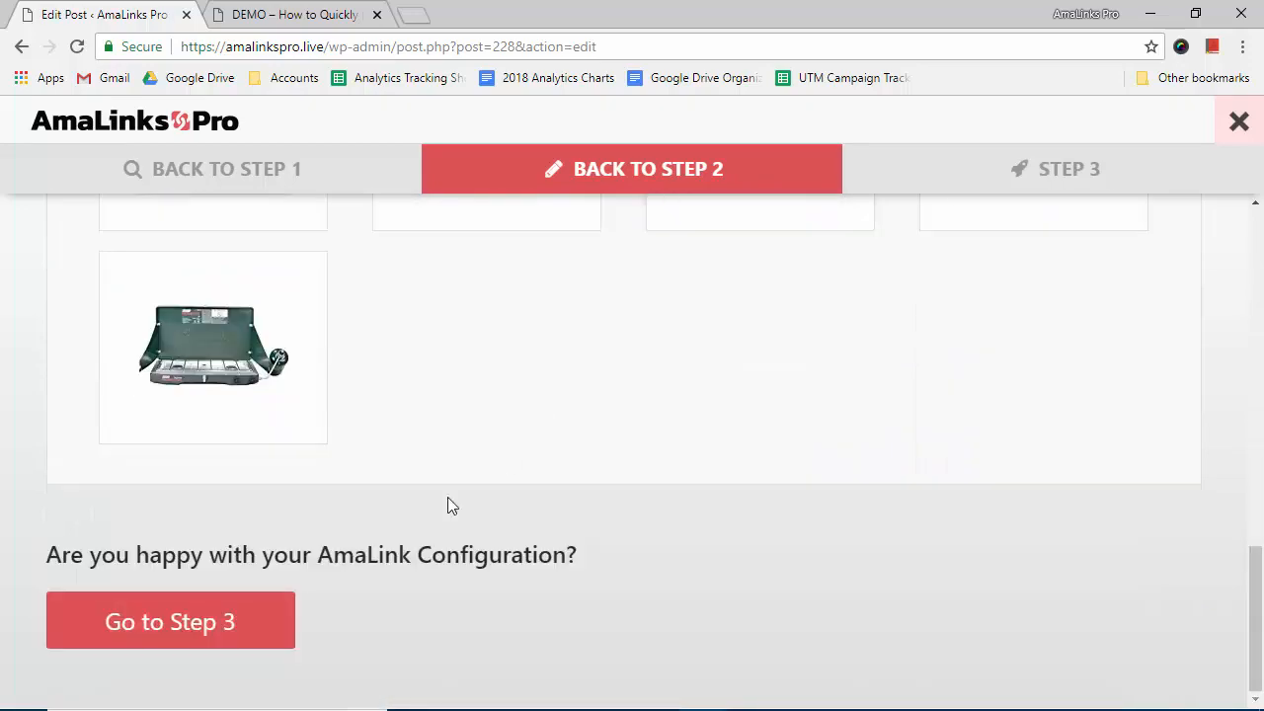
pyautogui.click(240, 621)
pyautogui.click(250, 243)
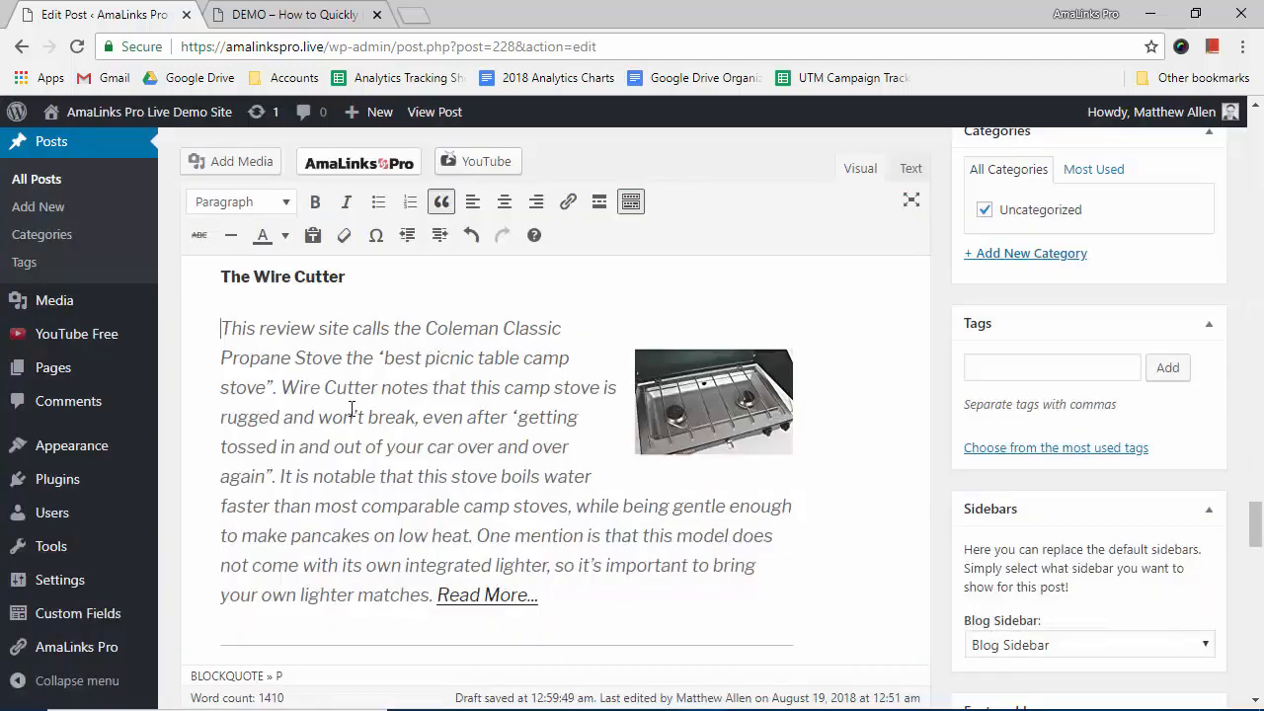
# - Select the line "CTA - Buy the Coleman Classic Propane Stove" below The Wire Cutter and change the AmaLinks Pro link type to CTA Link
pyautogui.scroll(-3, 661, 443)
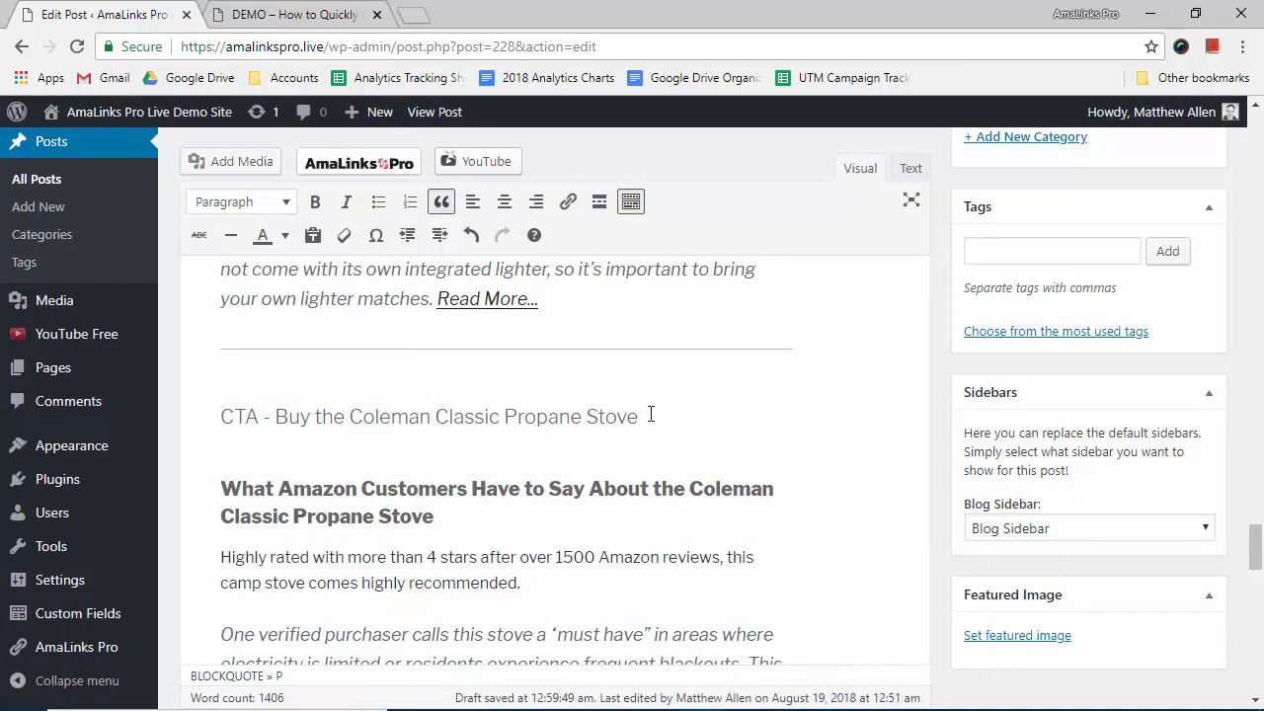
pyautogui.moveTo(640, 416); pyautogui.dragTo(402, 312)
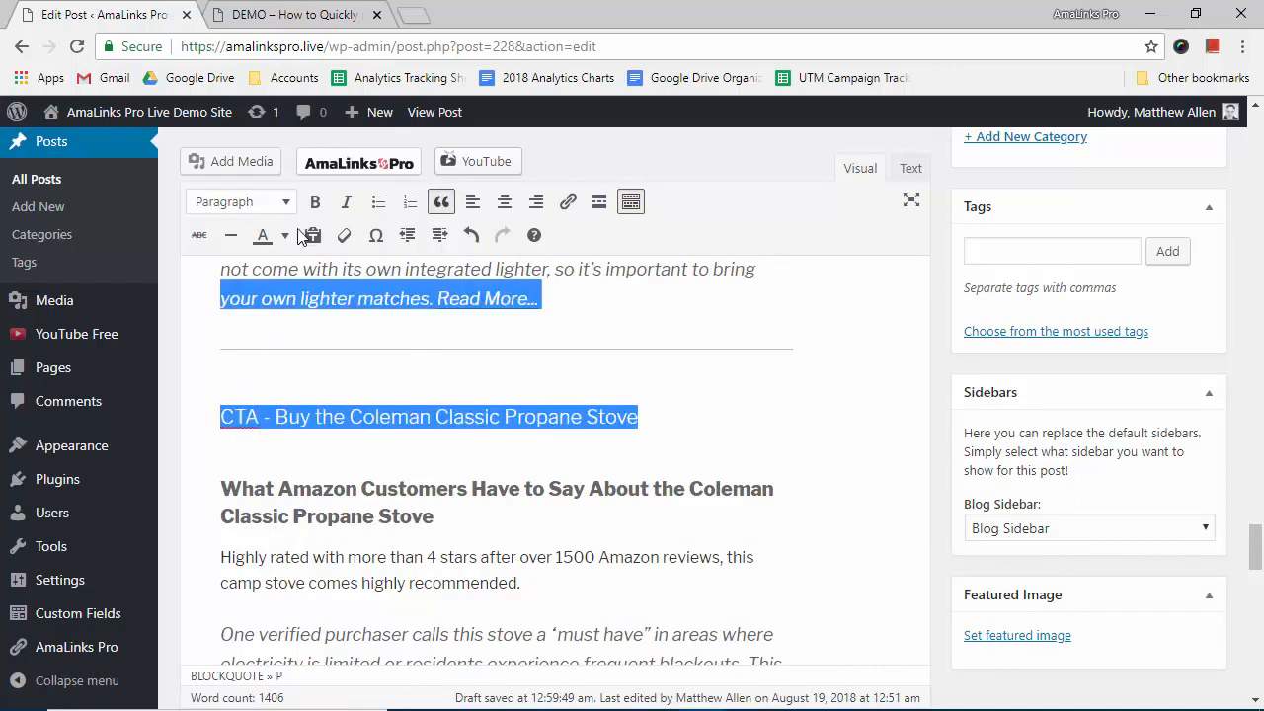
pyautogui.click(653, 418)
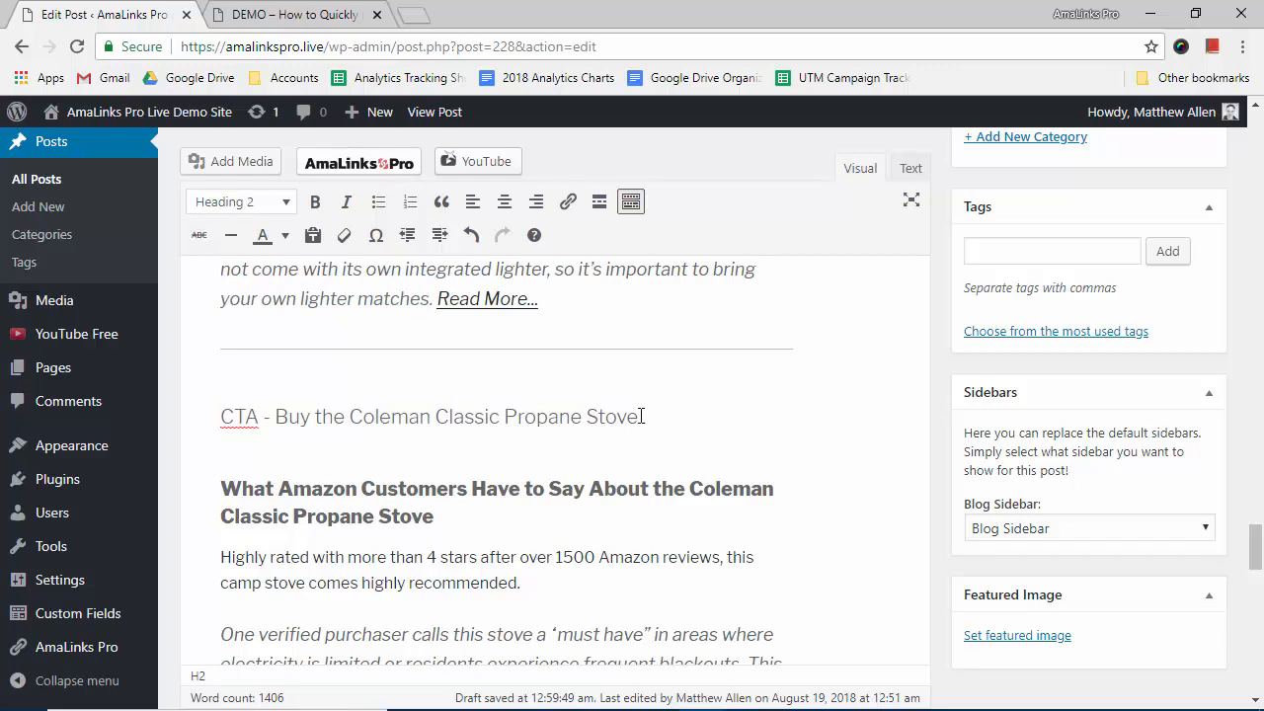
pyautogui.moveTo(640, 416); pyautogui.dragTo(235, 425)
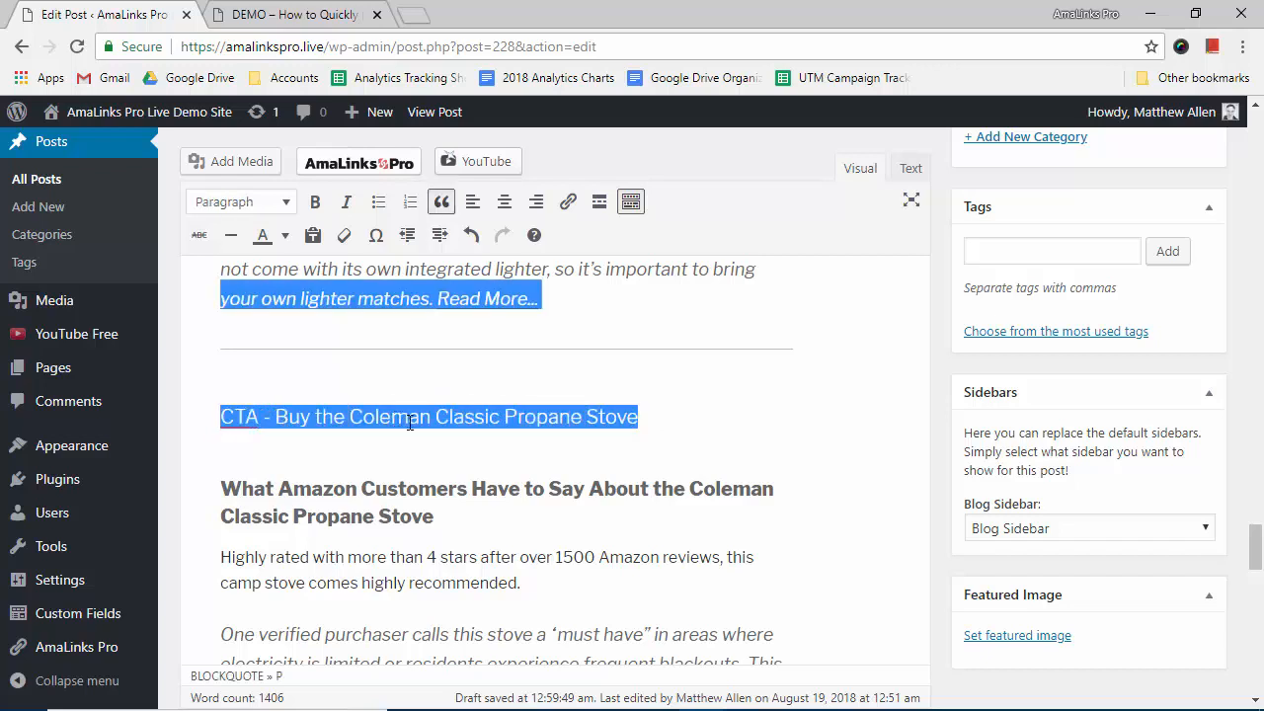
pyautogui.click(633, 415)
pyautogui.press('Up')
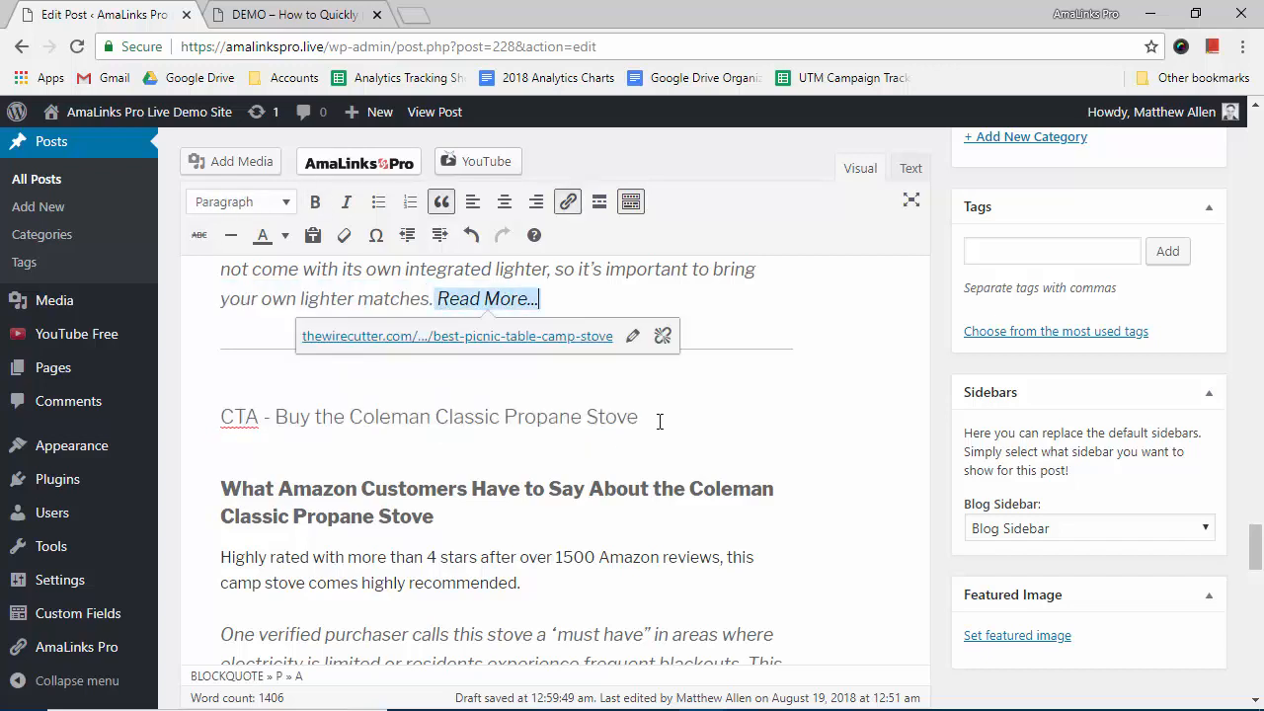
pyautogui.moveTo(640, 417); pyautogui.dragTo(238, 448)
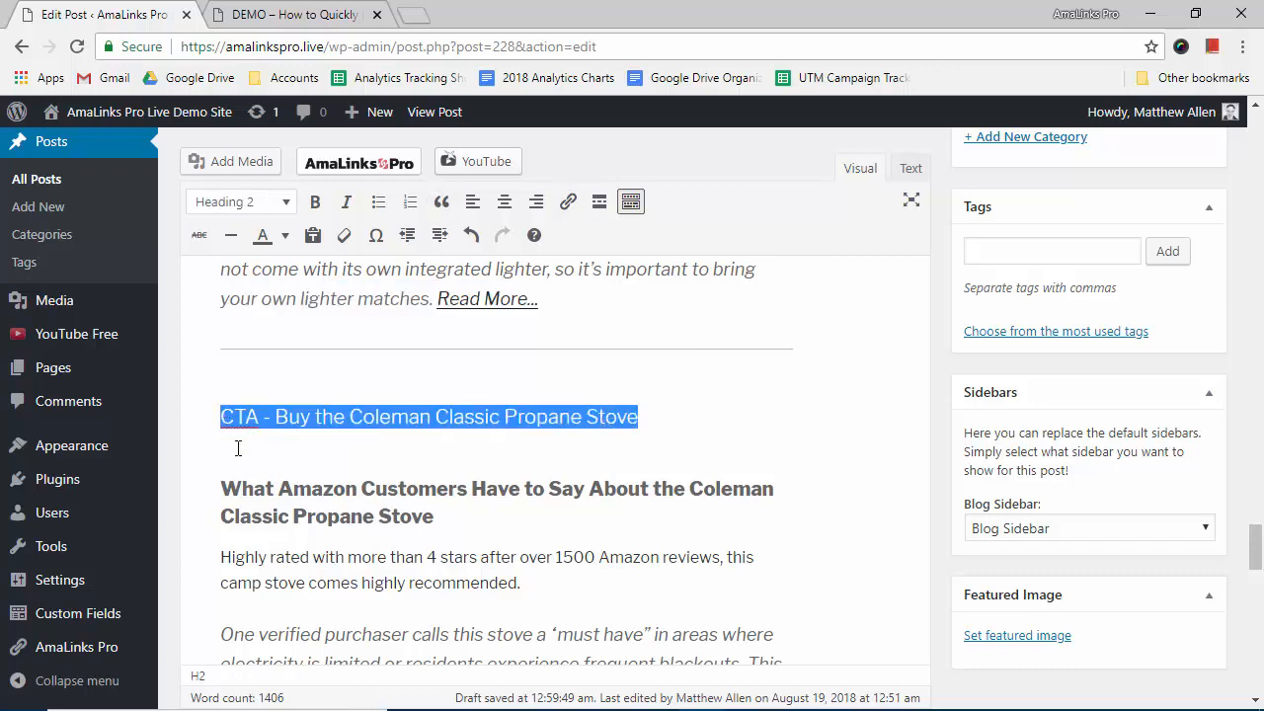
pyautogui.click(366, 167)
pyautogui.click(657, 165)
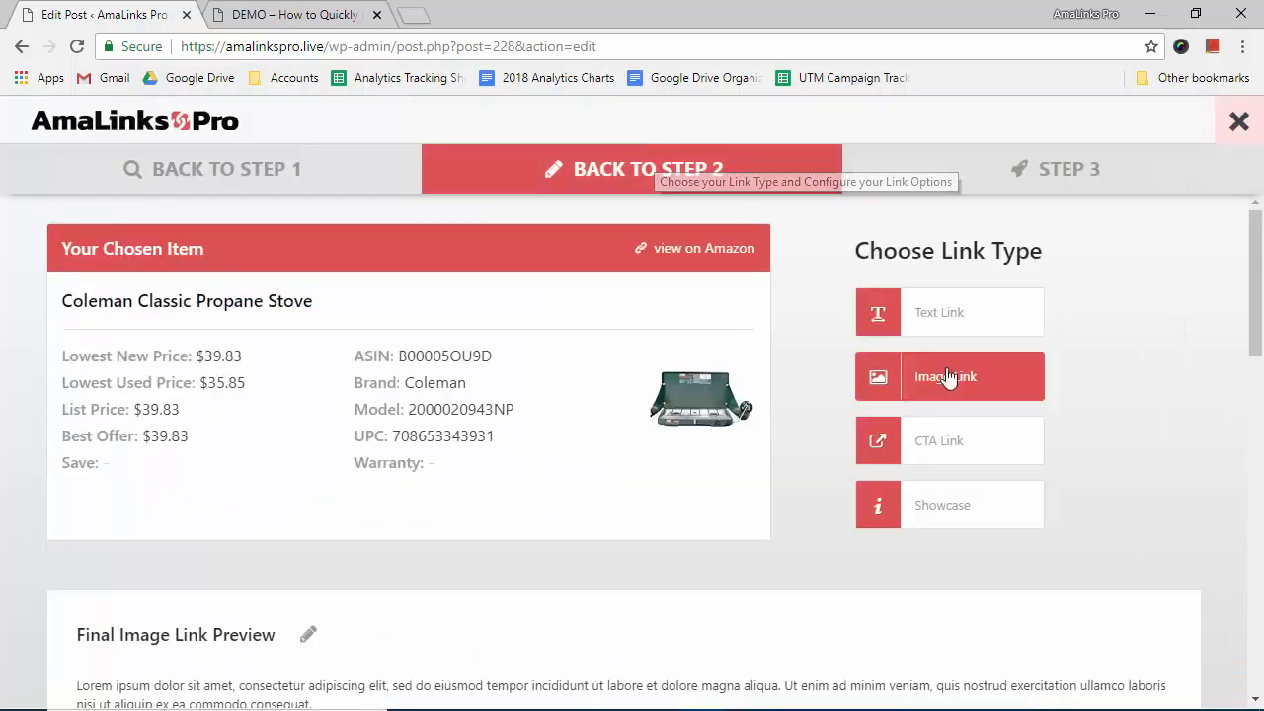
pyautogui.click(1004, 452)
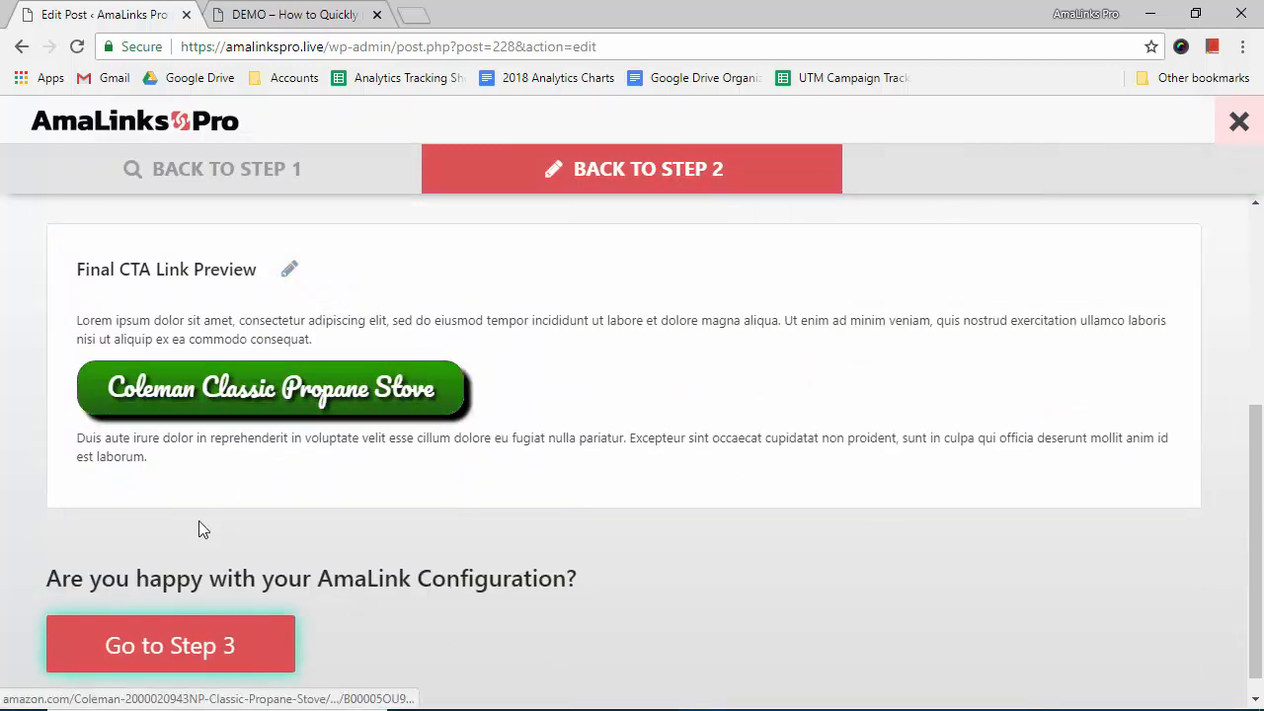
# - Insert the green script-lettered CTA button as a shortcode in place of the "Buy the Coleman Classic Propane Stove" line
pyautogui.scroll(-1, 254, 517)
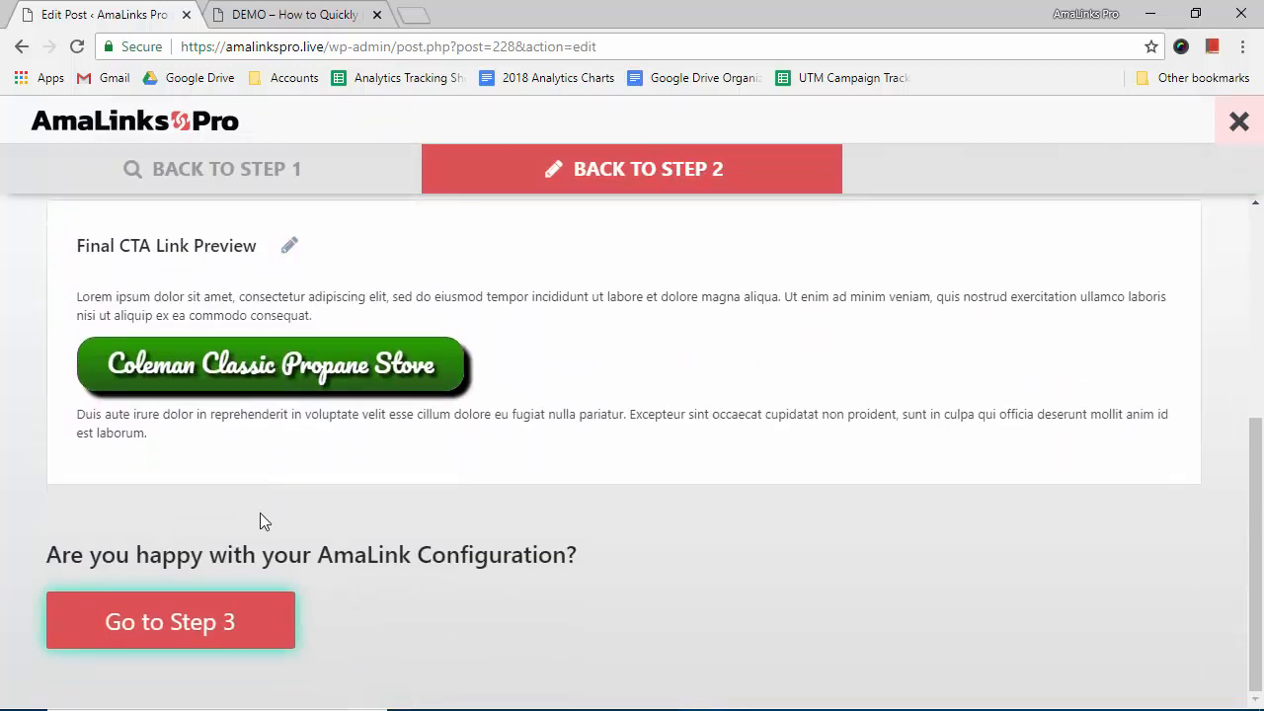
pyautogui.click(231, 622)
pyautogui.scroll(-3, 239, 543)
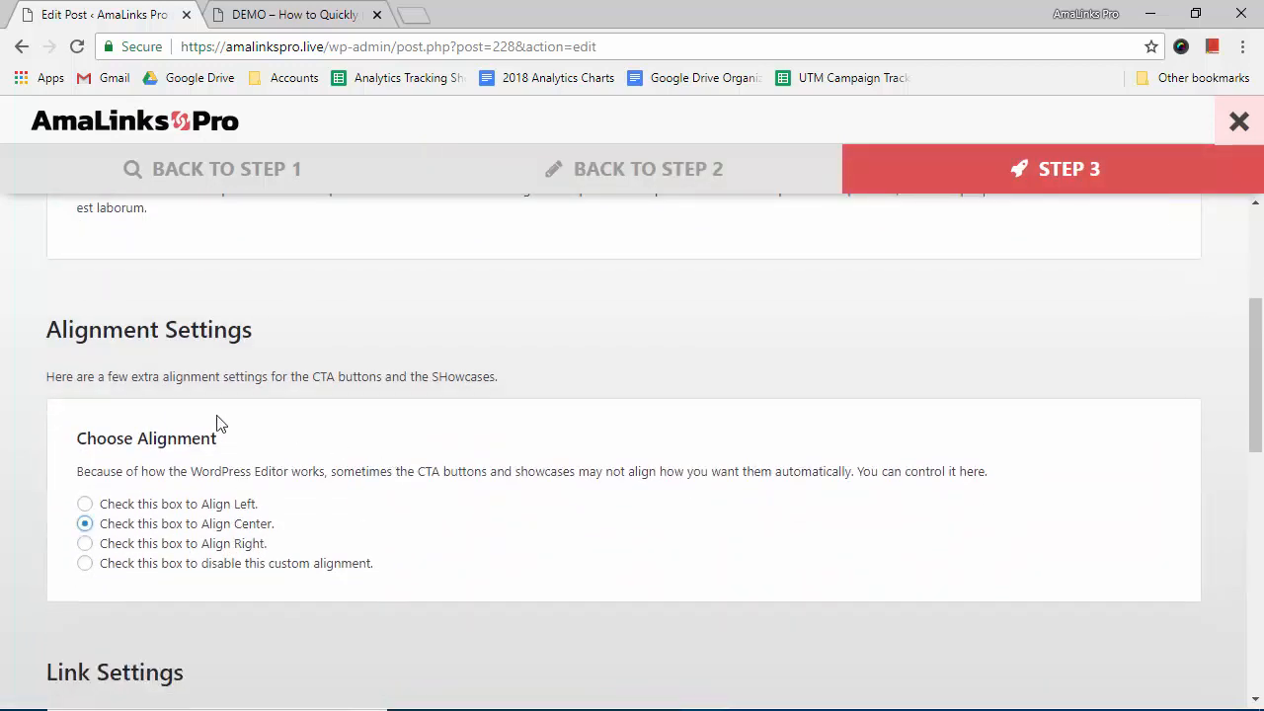
pyautogui.scroll(-10, 209, 423)
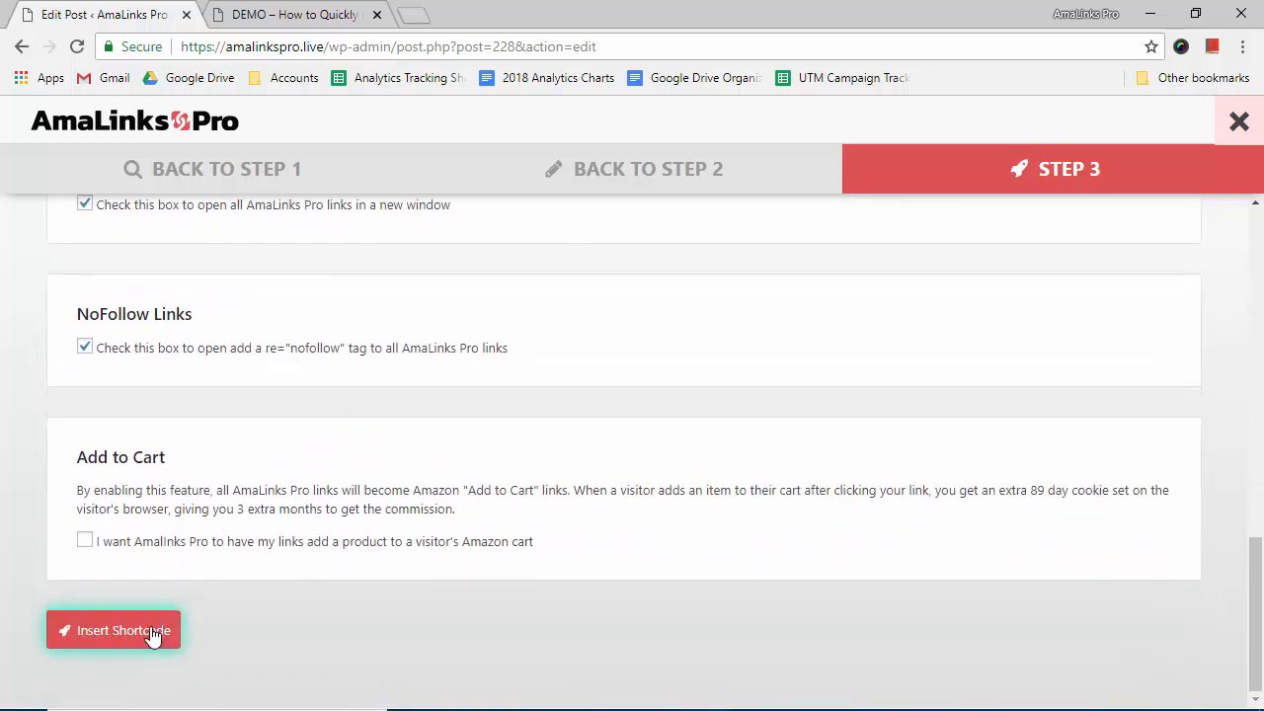
pyautogui.click(153, 635)
# - Copy "See Ratings and Reviews on Amazon" from the CTA line above Bottom Line, select the whole line and open the AmaLinks Pro link configuration
pyautogui.scroll(-3, 397, 595)
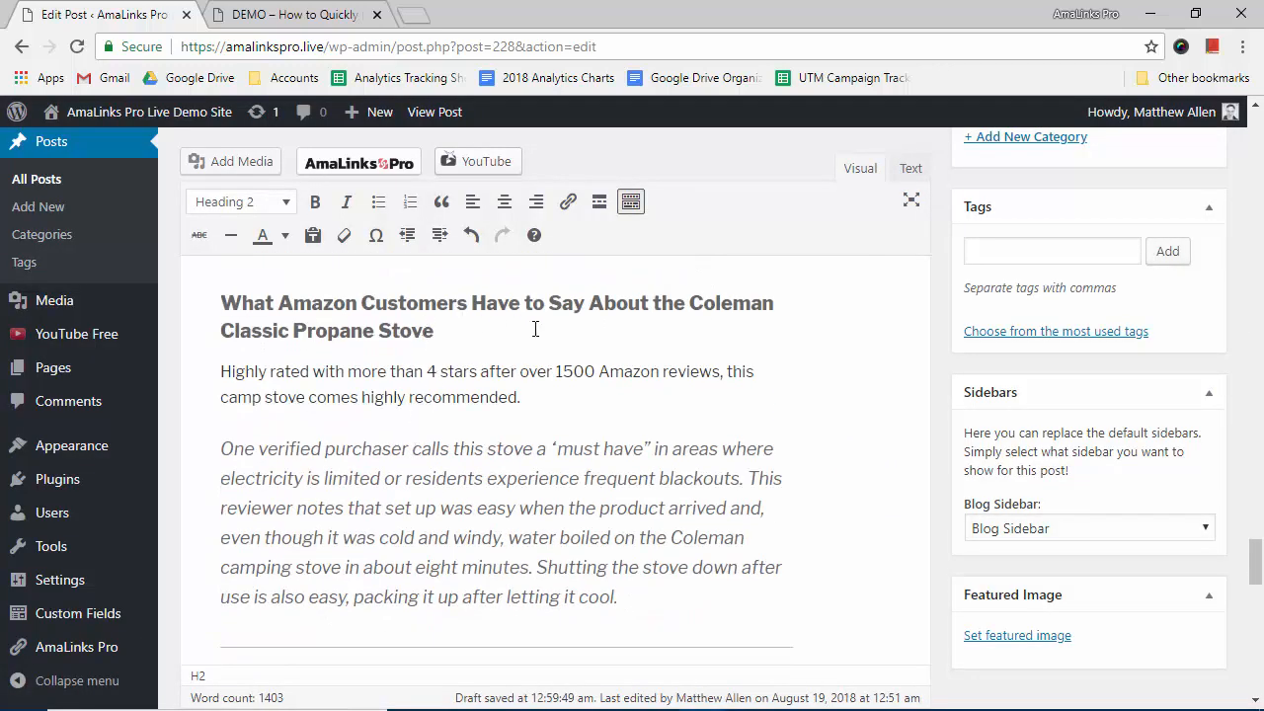
pyautogui.scroll(-5, 518, 346)
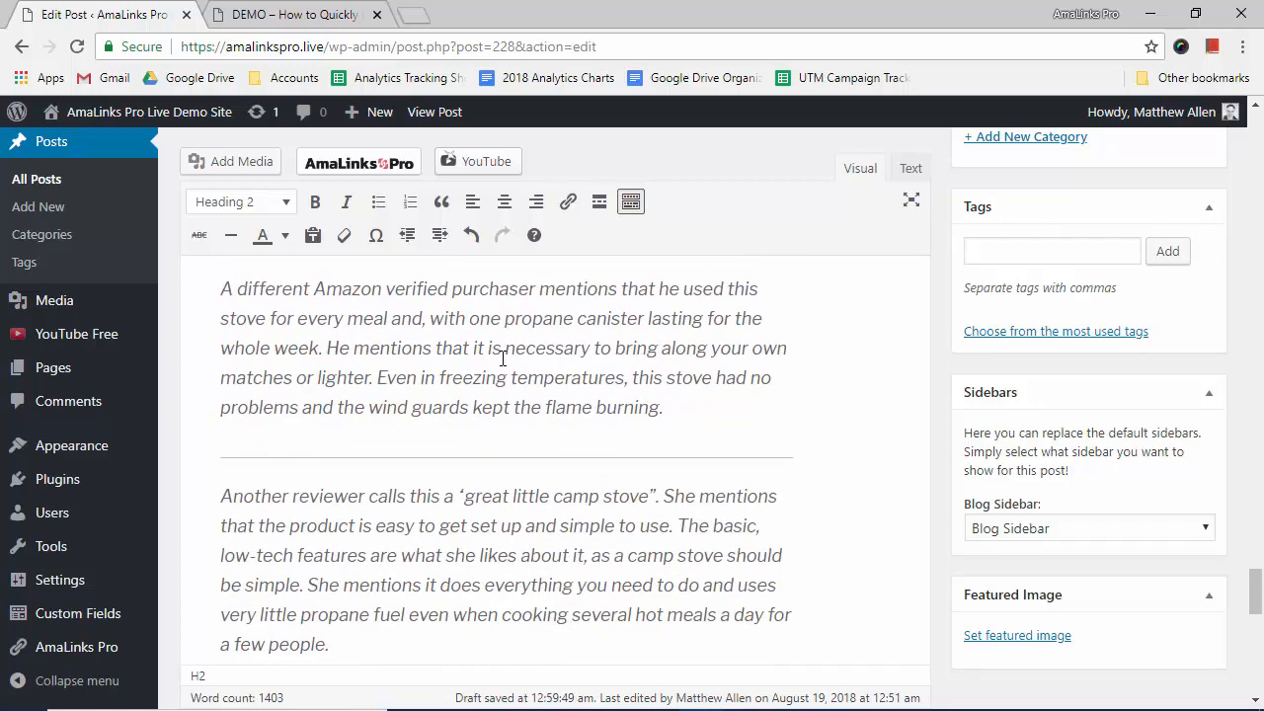
pyautogui.scroll(-3, 502, 360)
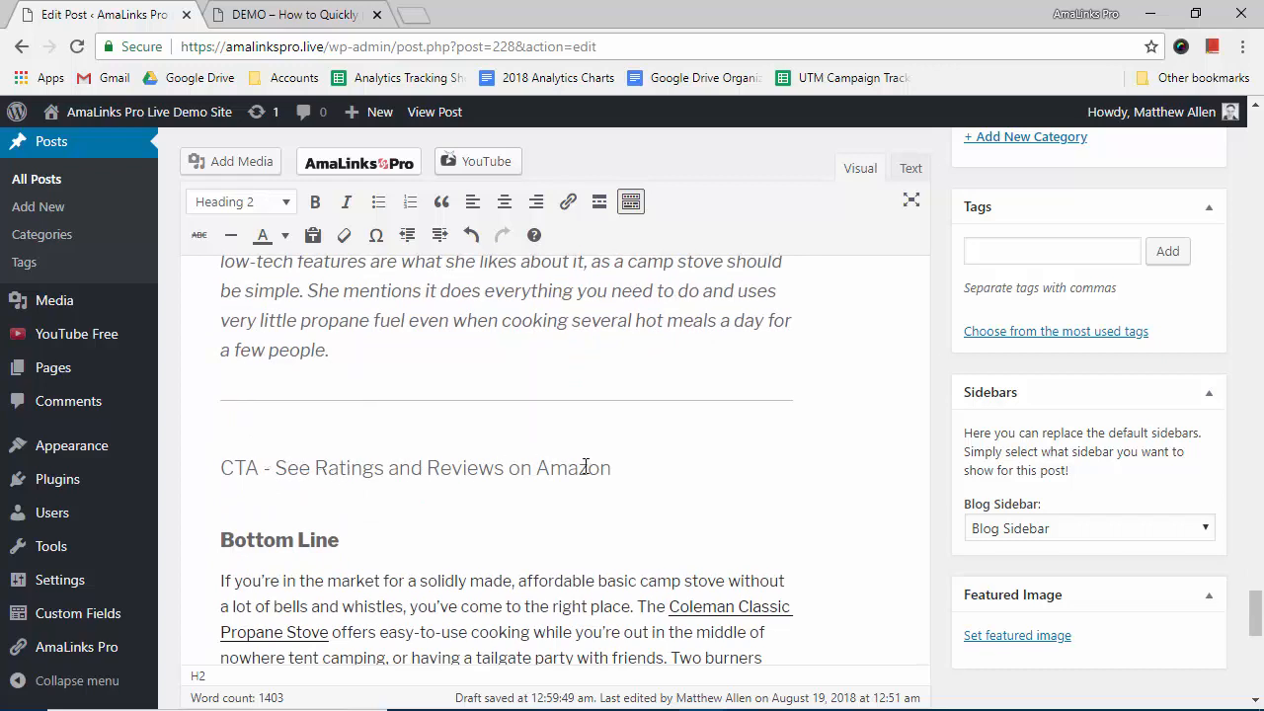
pyautogui.moveTo(614, 468); pyautogui.dragTo(285, 464)
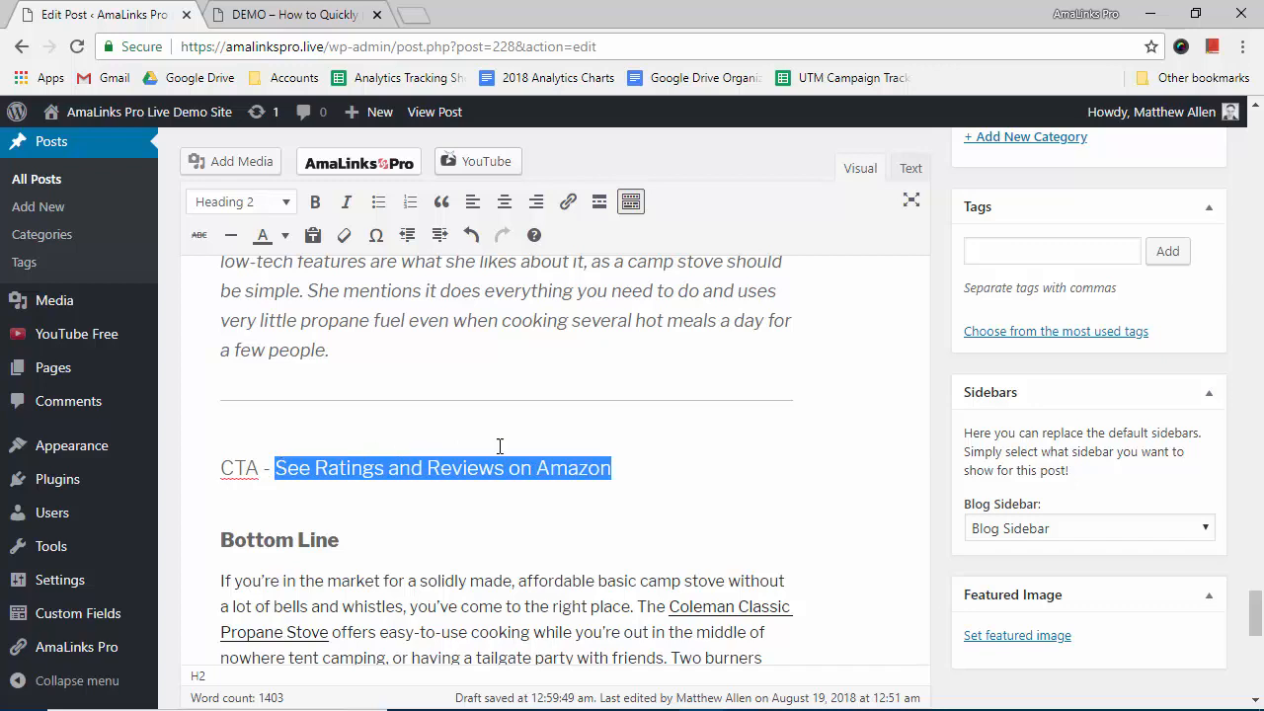
pyautogui.click(503, 468)
pyautogui.moveTo(609, 467); pyautogui.dragTo(218, 474)
pyautogui.hotkey('ctrl', 'c')
pyautogui.click(316, 168)
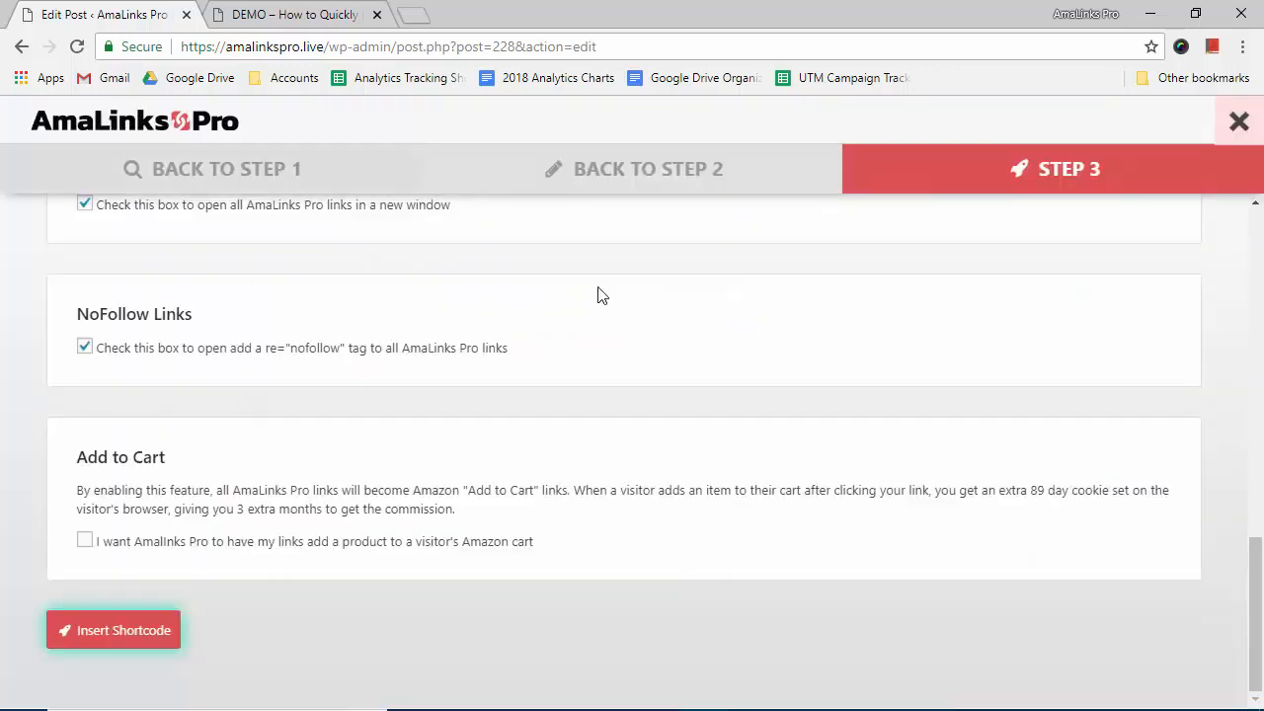
pyautogui.click(664, 183)
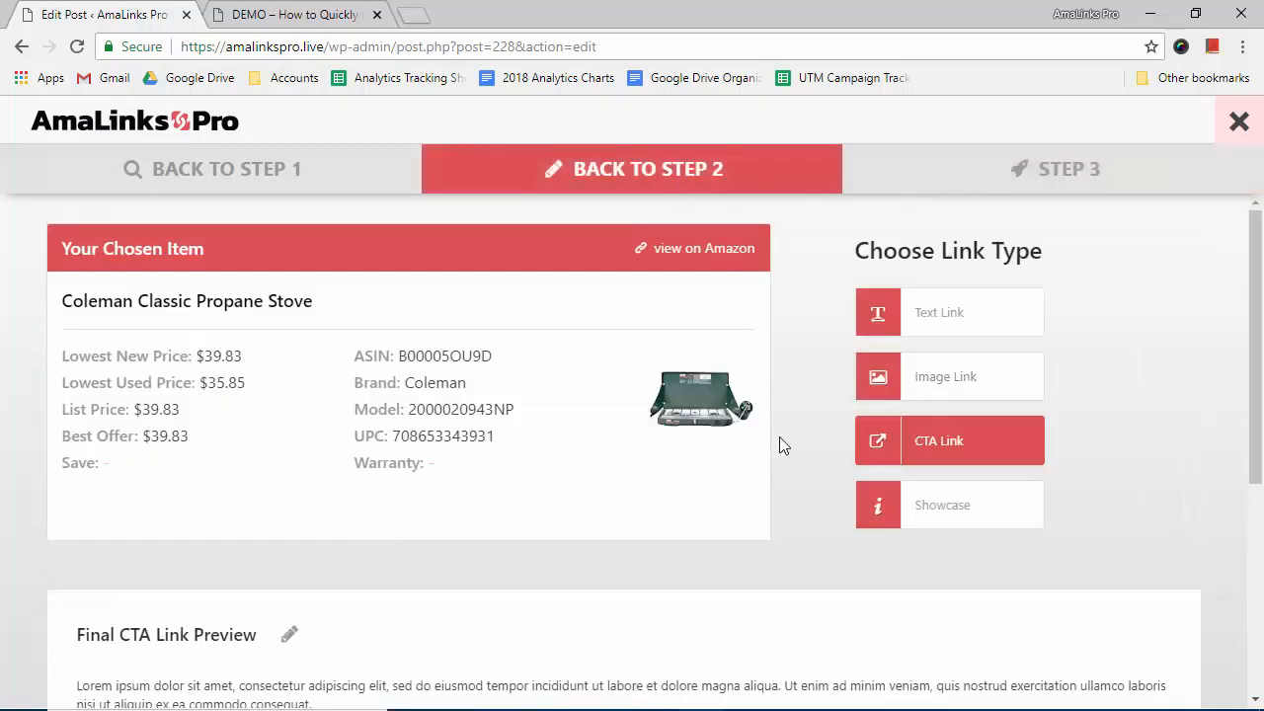
# - Choose the premade white button with orange lettering and a dark rounded border for the CTA link
pyautogui.scroll(-4, 573, 517)
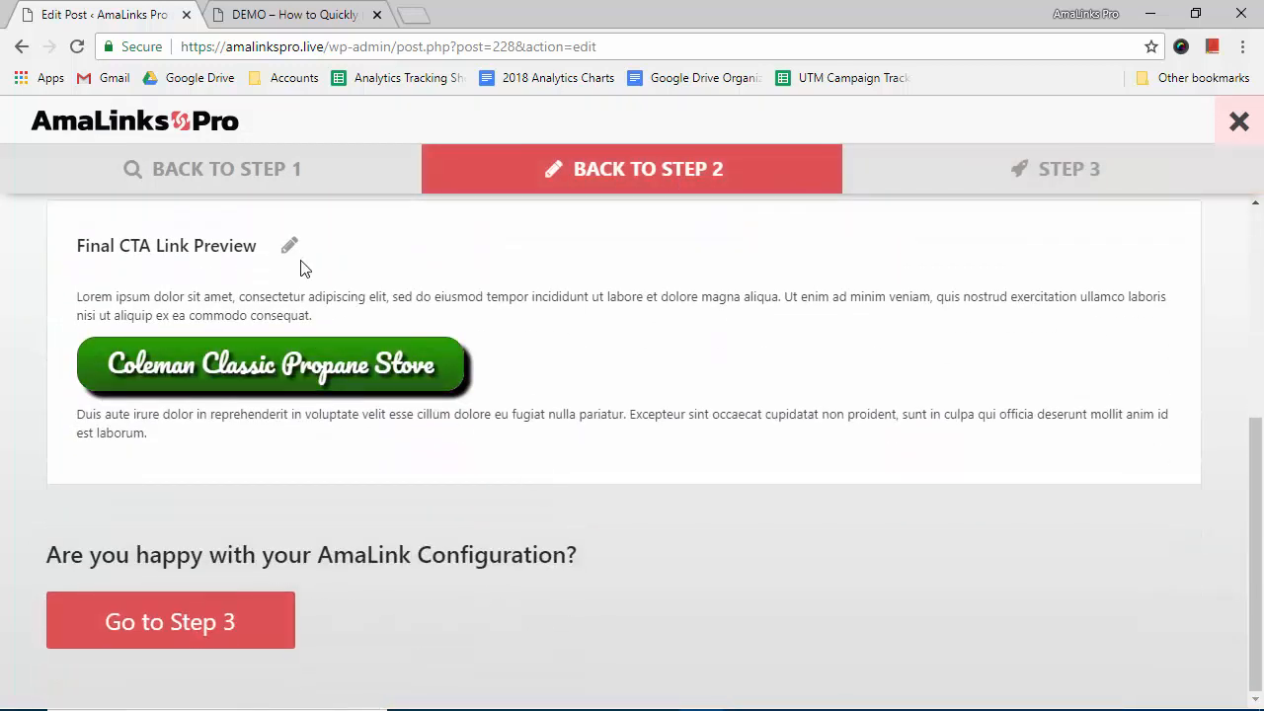
pyautogui.click(289, 247)
pyautogui.scroll(10, 644, 344)
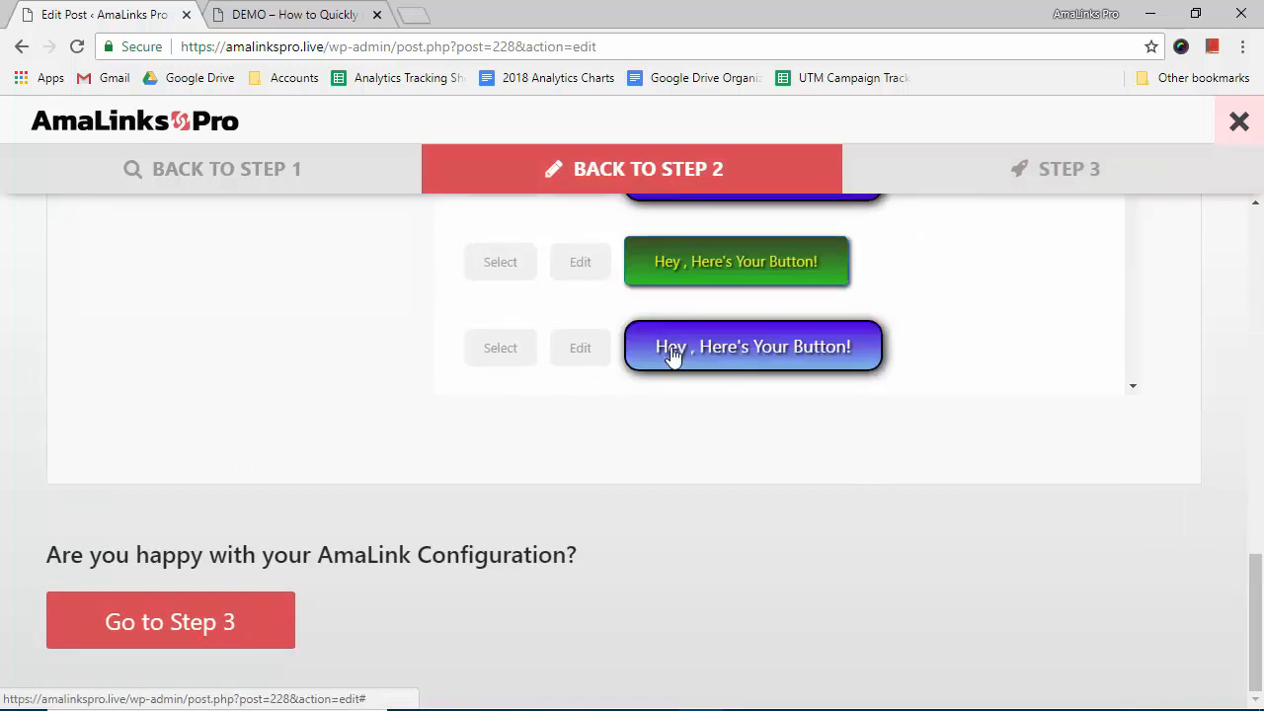
pyautogui.scroll(-3, 566, 302)
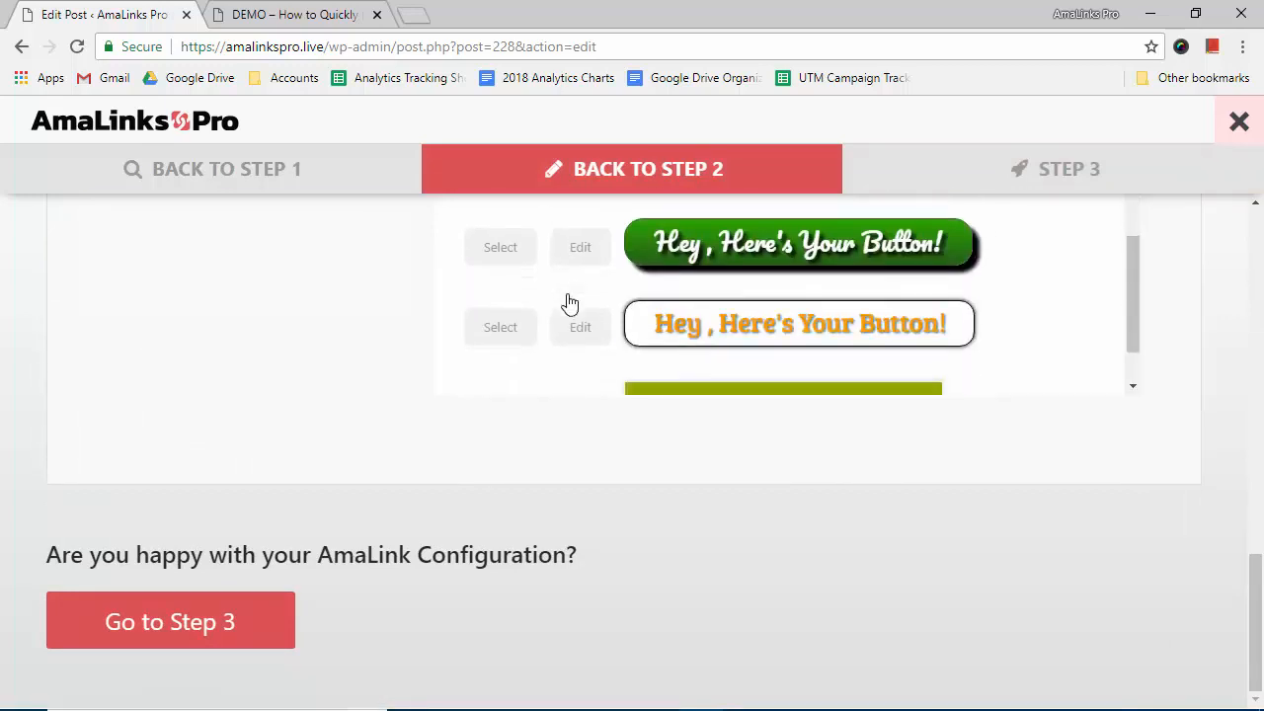
pyautogui.click(499, 330)
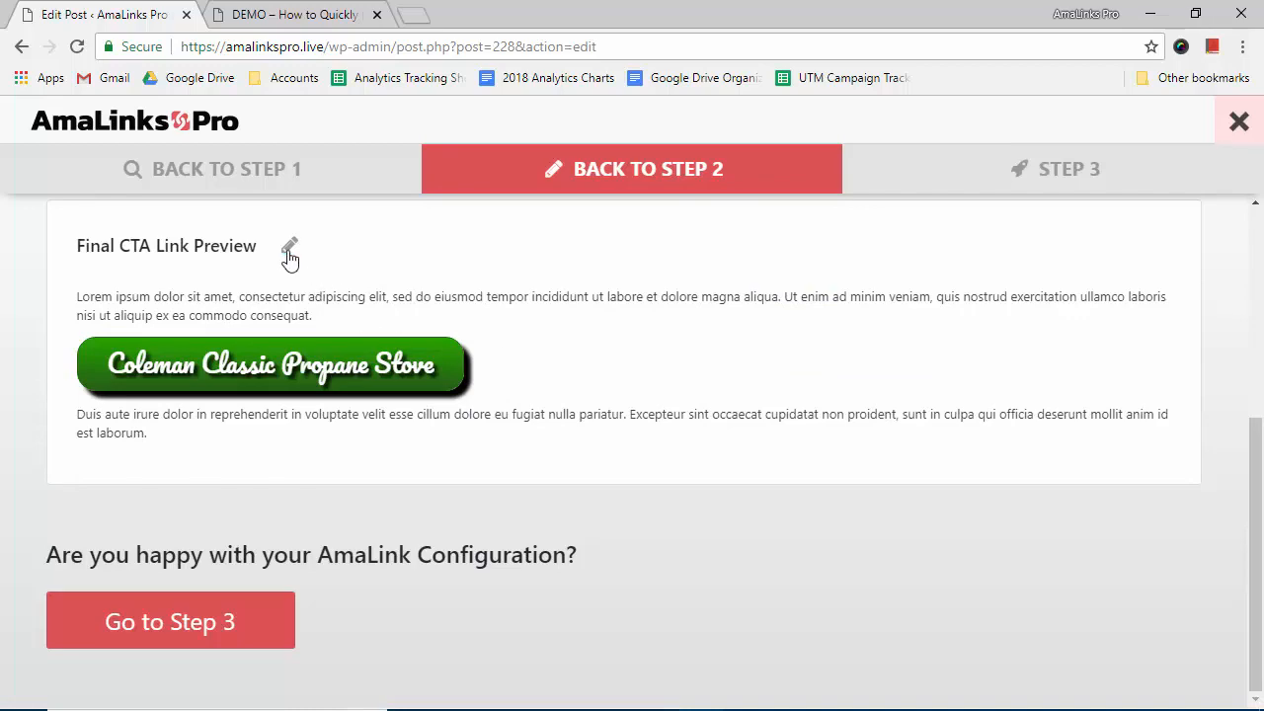
# - Replace the CTA button text with "See Ratings and Reviews on Amazon"
pyautogui.click(290, 252)
pyautogui.scroll(-10, 686, 444)
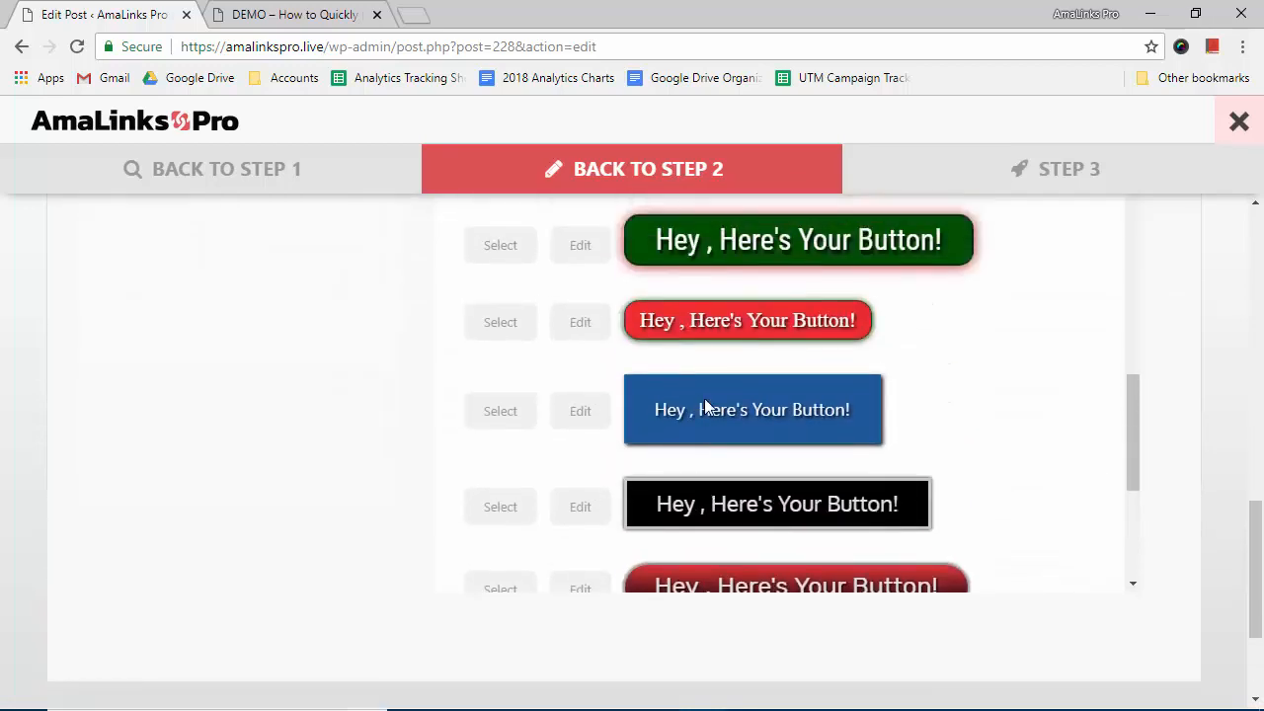
pyautogui.scroll(14, 705, 399)
pyautogui.scroll(-1, 705, 399)
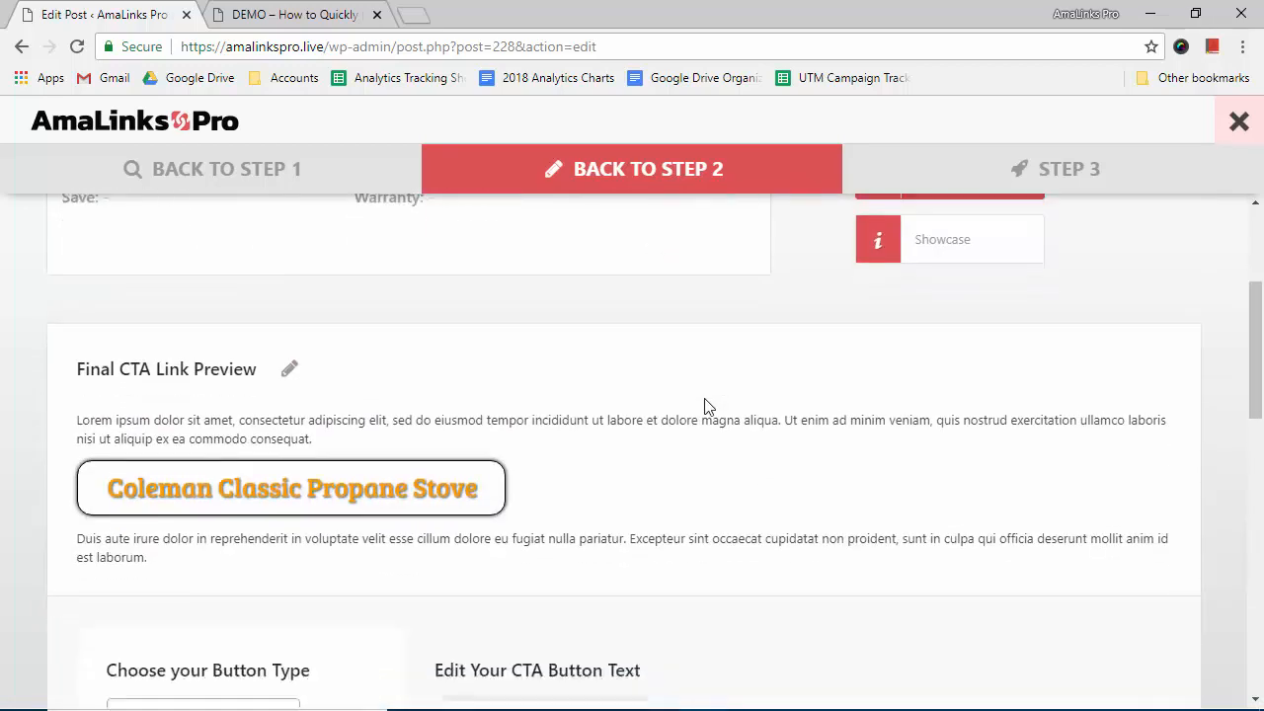
pyautogui.scroll(-2, 705, 405)
pyautogui.moveTo(665, 552); pyautogui.dragTo(391, 556)
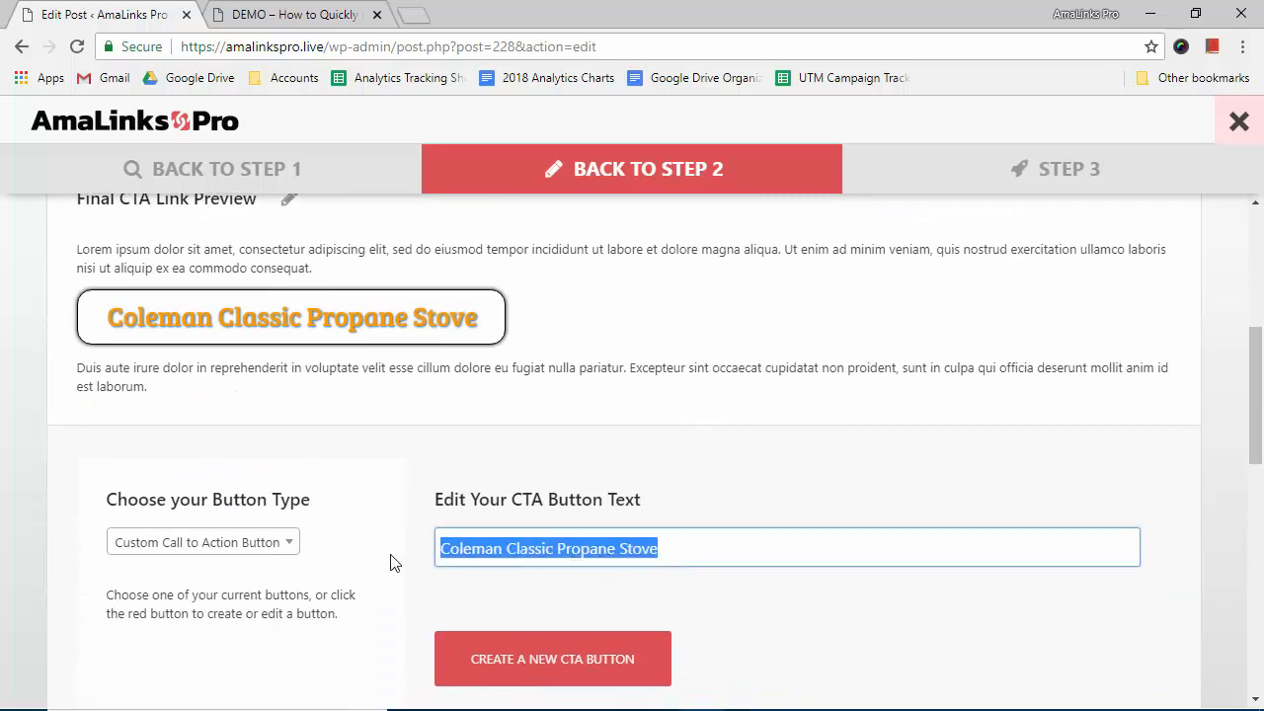
pyautogui.hotkey('ctrl', 'v')
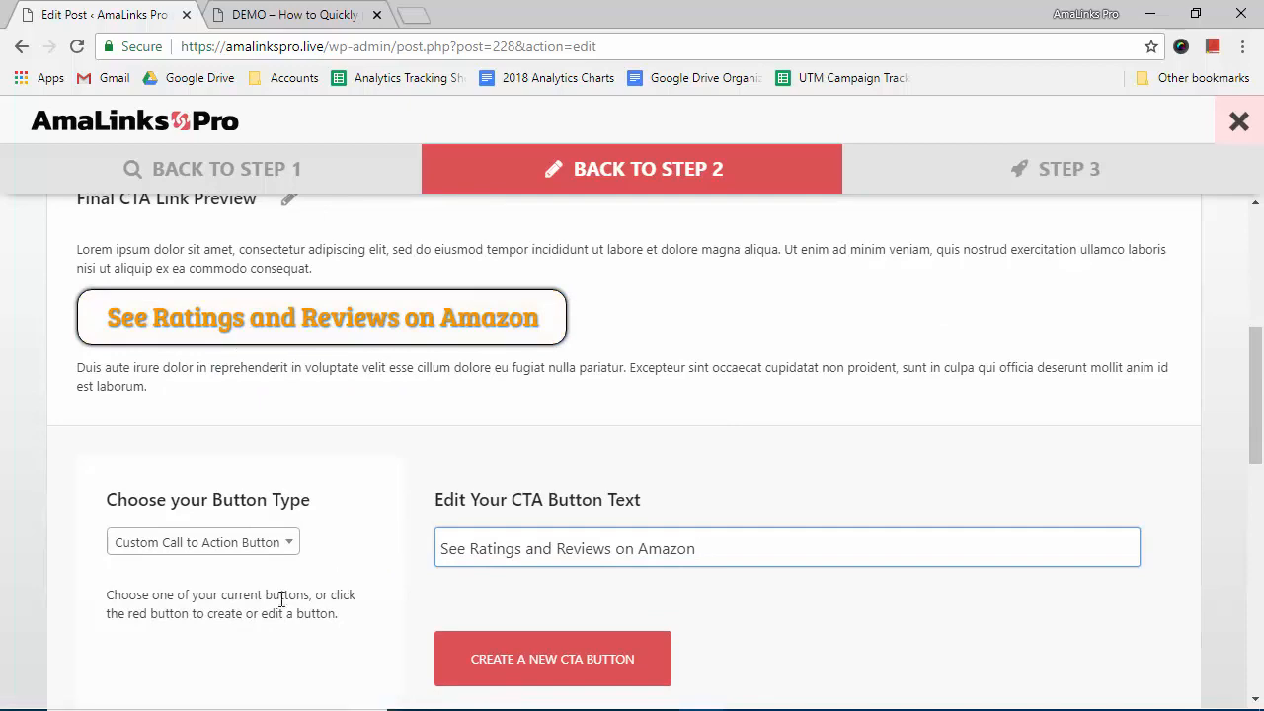
# - Finish the CTA link configuration and insert the "See Ratings and Reviews on Amazon" button as a shortcode above Bottom Line
pyautogui.scroll(-10, 342, 563)
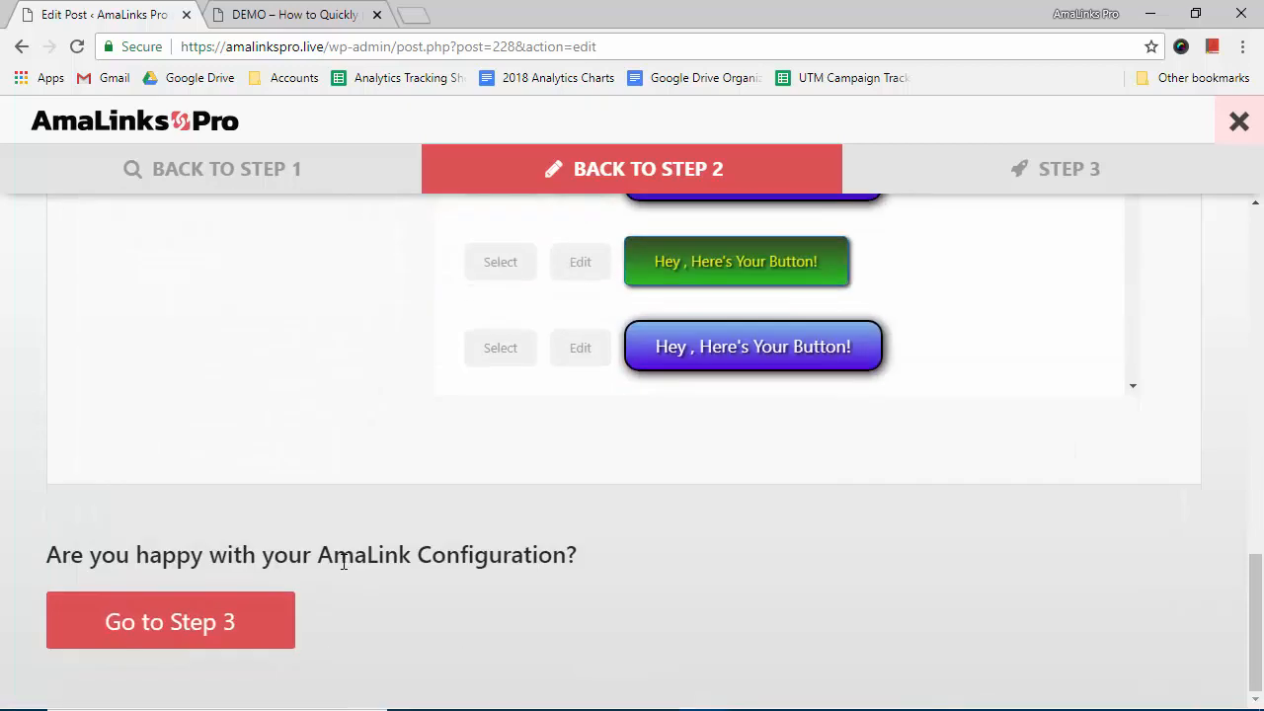
pyautogui.click(144, 619)
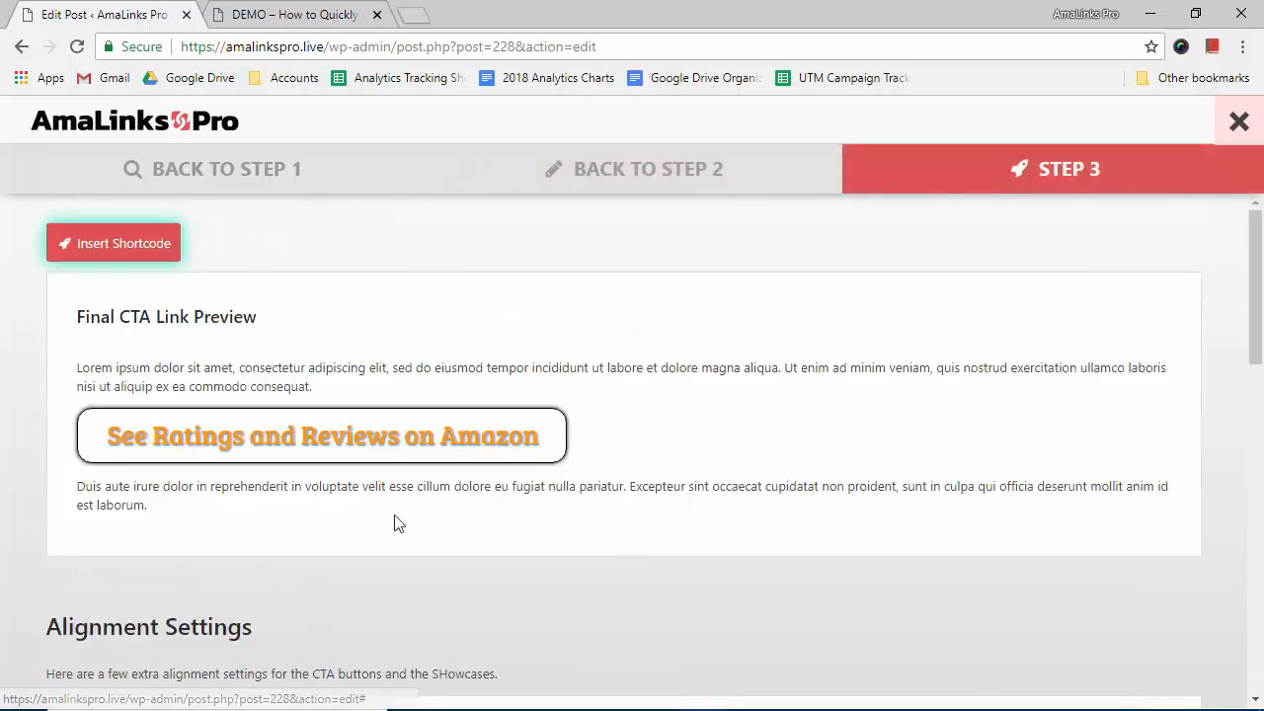
pyautogui.click(122, 247)
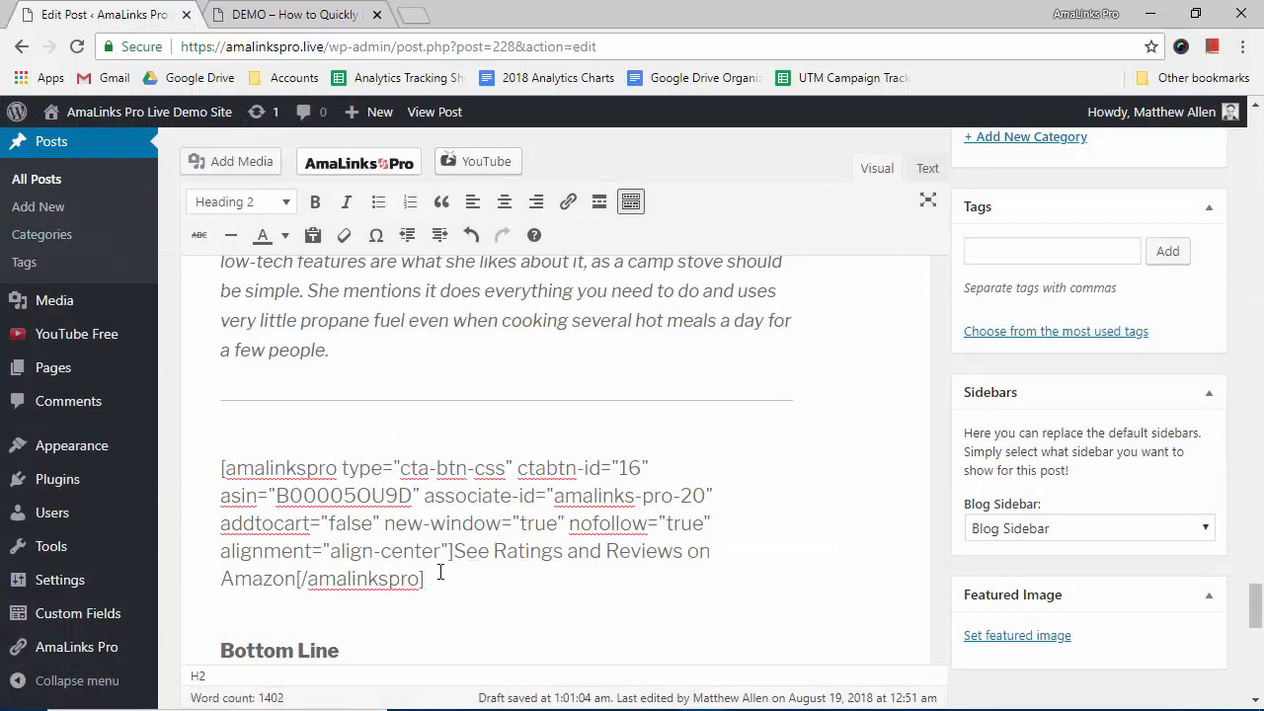
# - Select the "Showcase Box Here" placeholder at the end of the post and set its AmaLinks Pro link type to Showcase
pyautogui.scroll(-4, 440, 573)
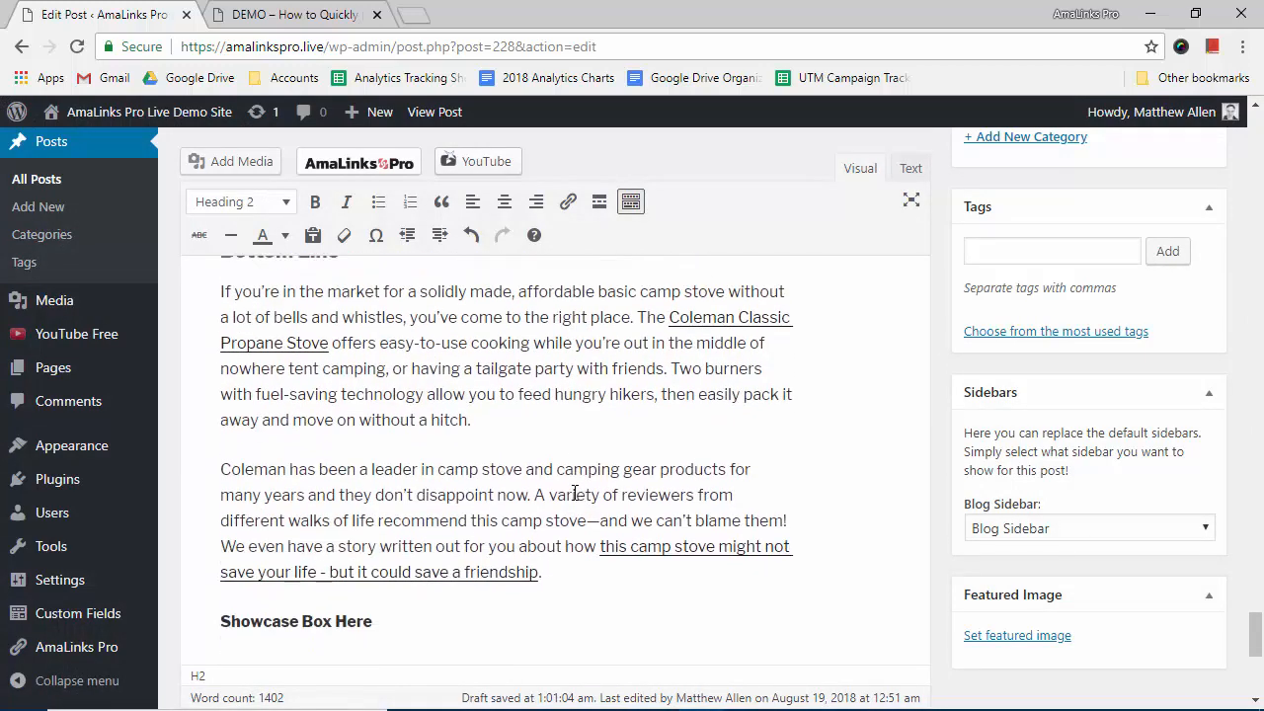
pyautogui.scroll(-3, 575, 493)
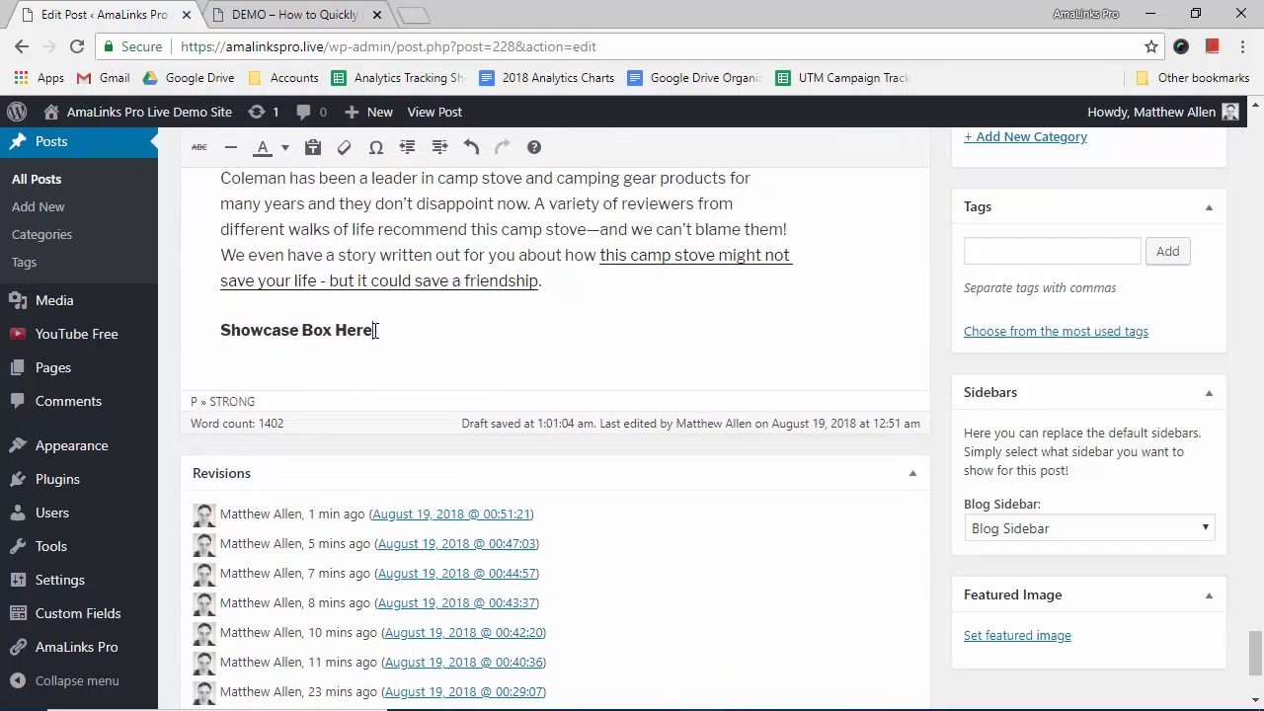
pyautogui.moveTo(375, 330); pyautogui.dragTo(214, 321)
pyautogui.scroll(3, 366, 294)
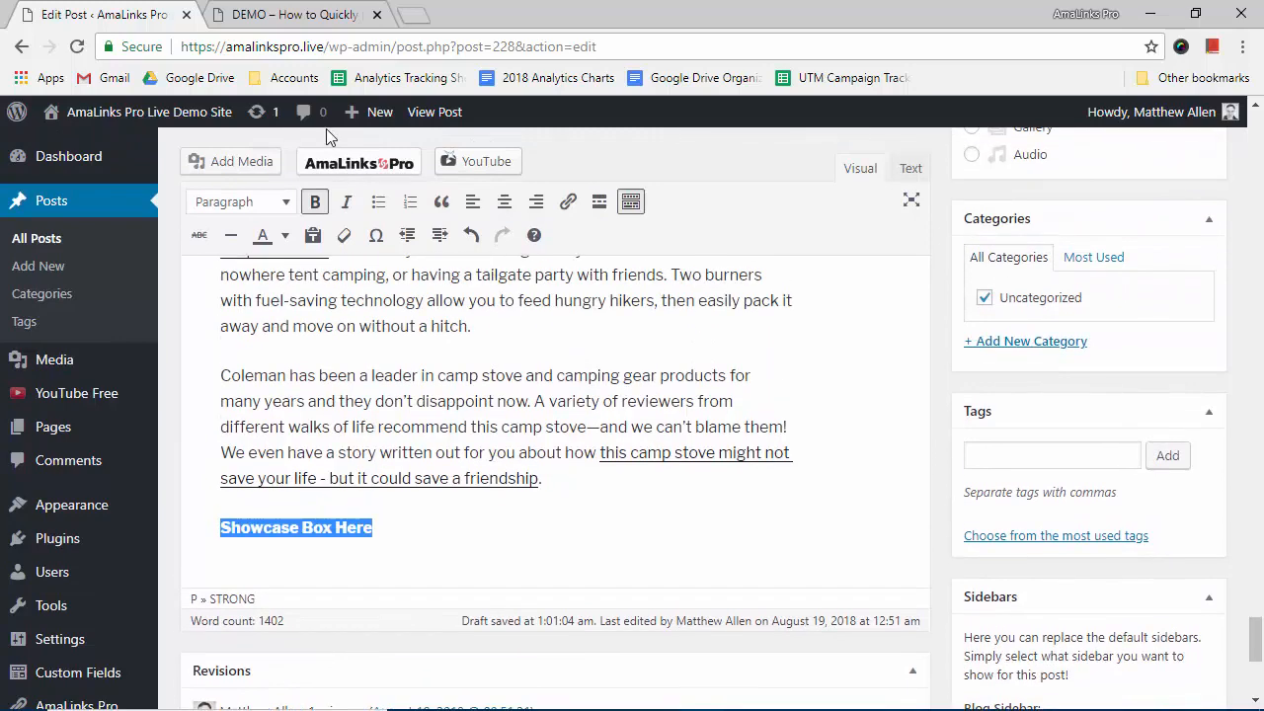
pyautogui.click(357, 164)
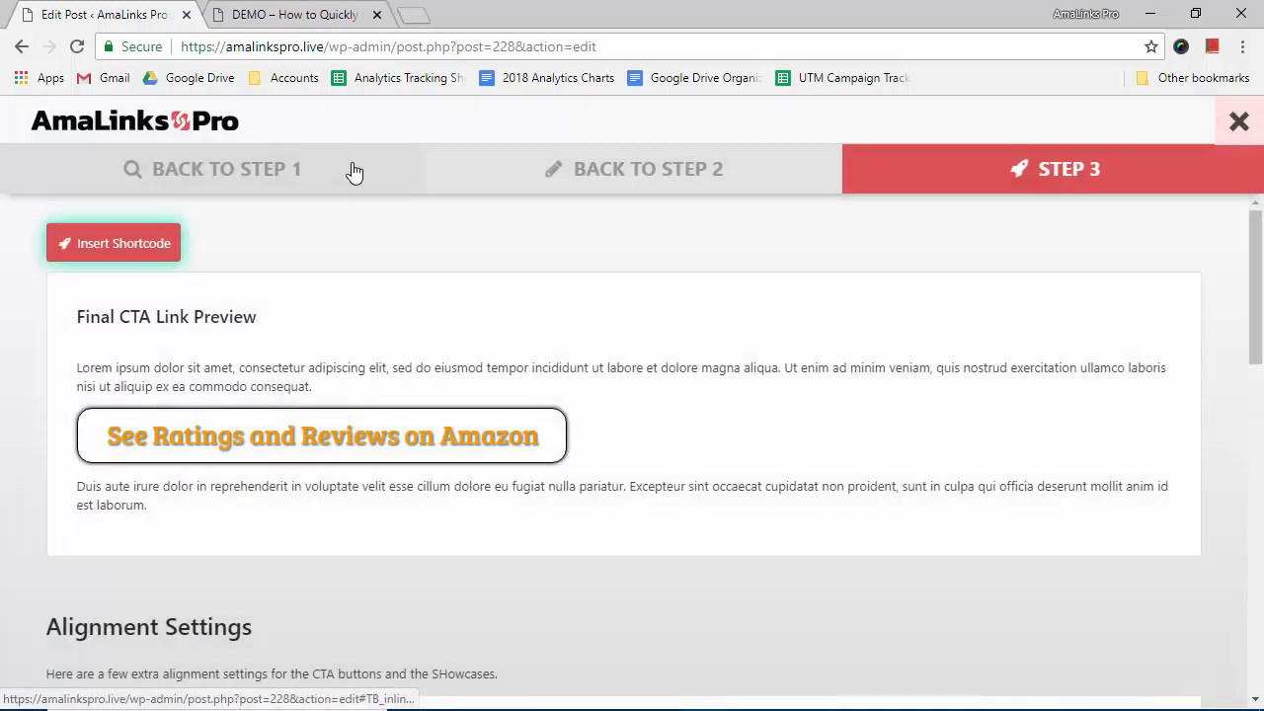
pyautogui.click(645, 184)
pyautogui.click(1037, 512)
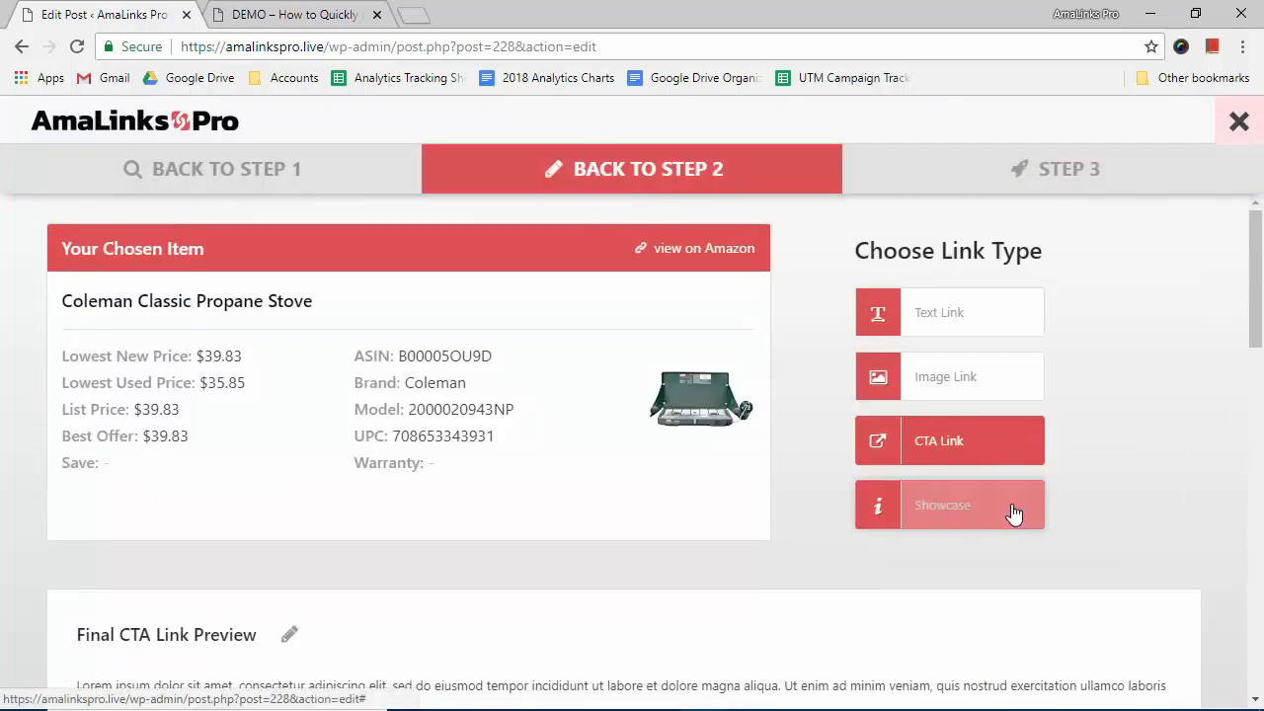
# - In Showcase Option #1, hide the Warranty and Save specs and rearrange the specs so Lowest Used Price comes first
pyautogui.scroll(-3, 1000, 454)
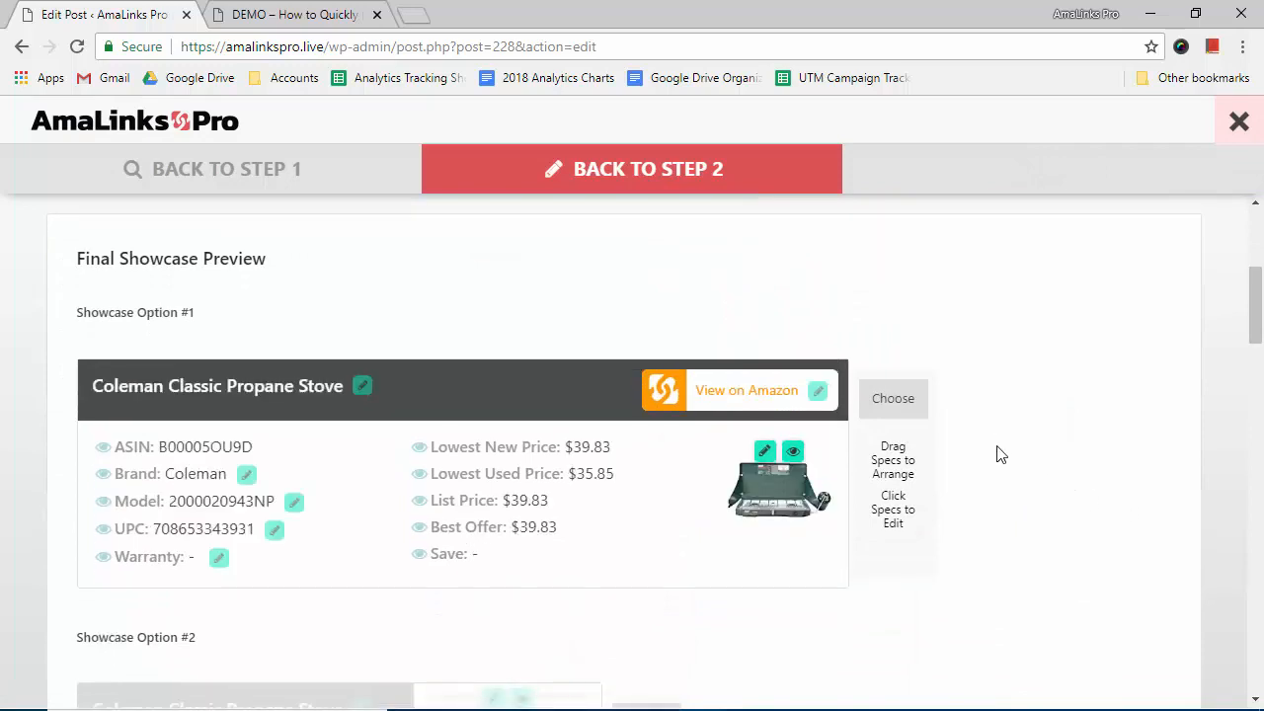
pyautogui.scroll(-10, 1000, 454)
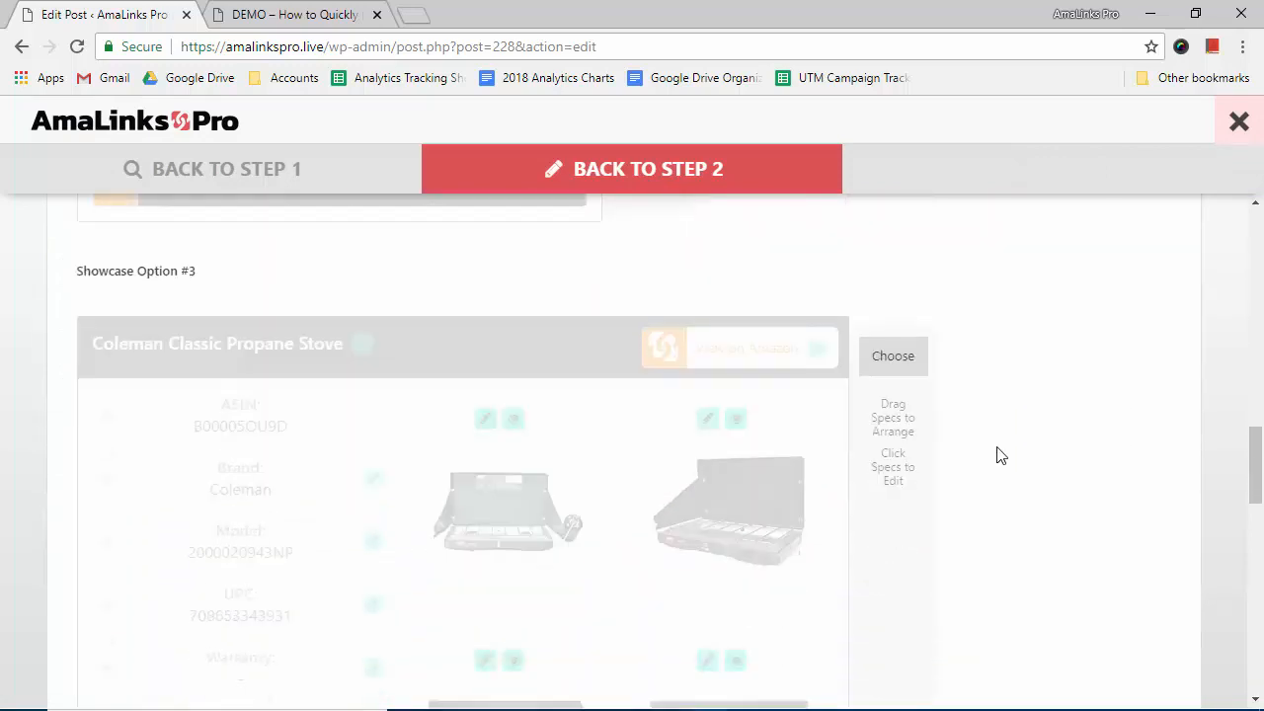
pyautogui.scroll(10, 1000, 455)
pyautogui.scroll(4, 803, 522)
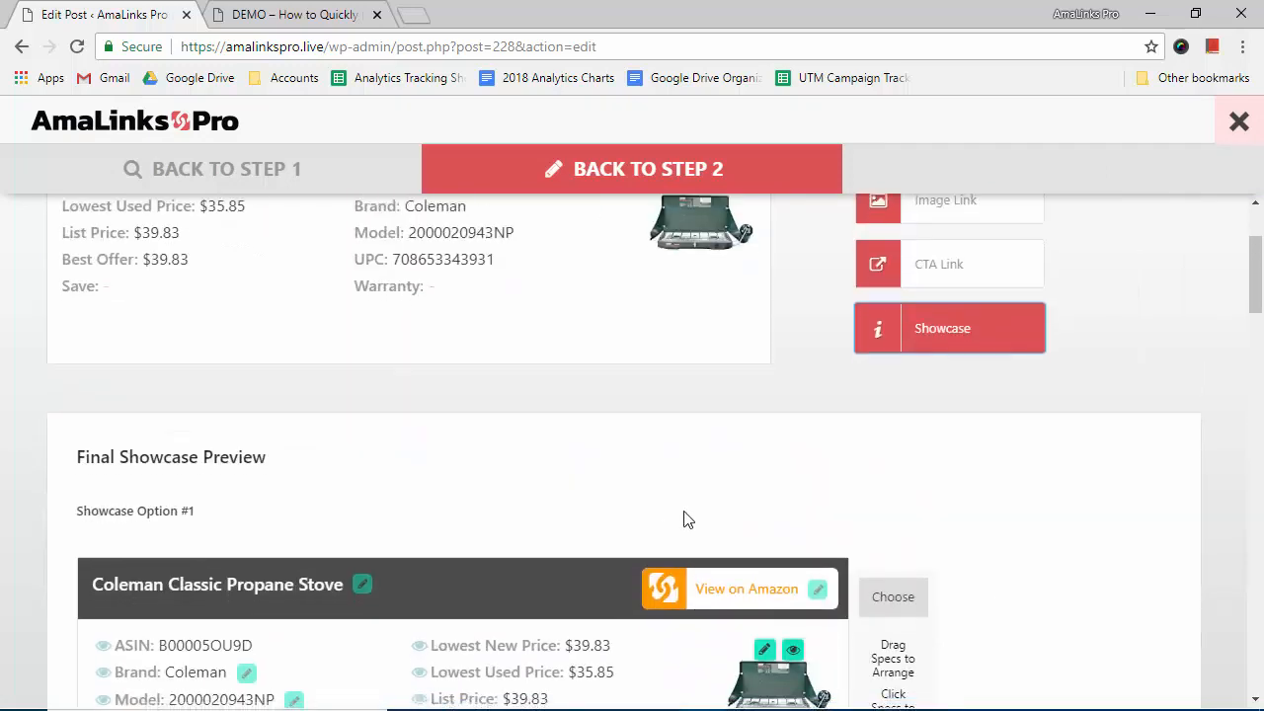
pyautogui.scroll(2, 652, 511)
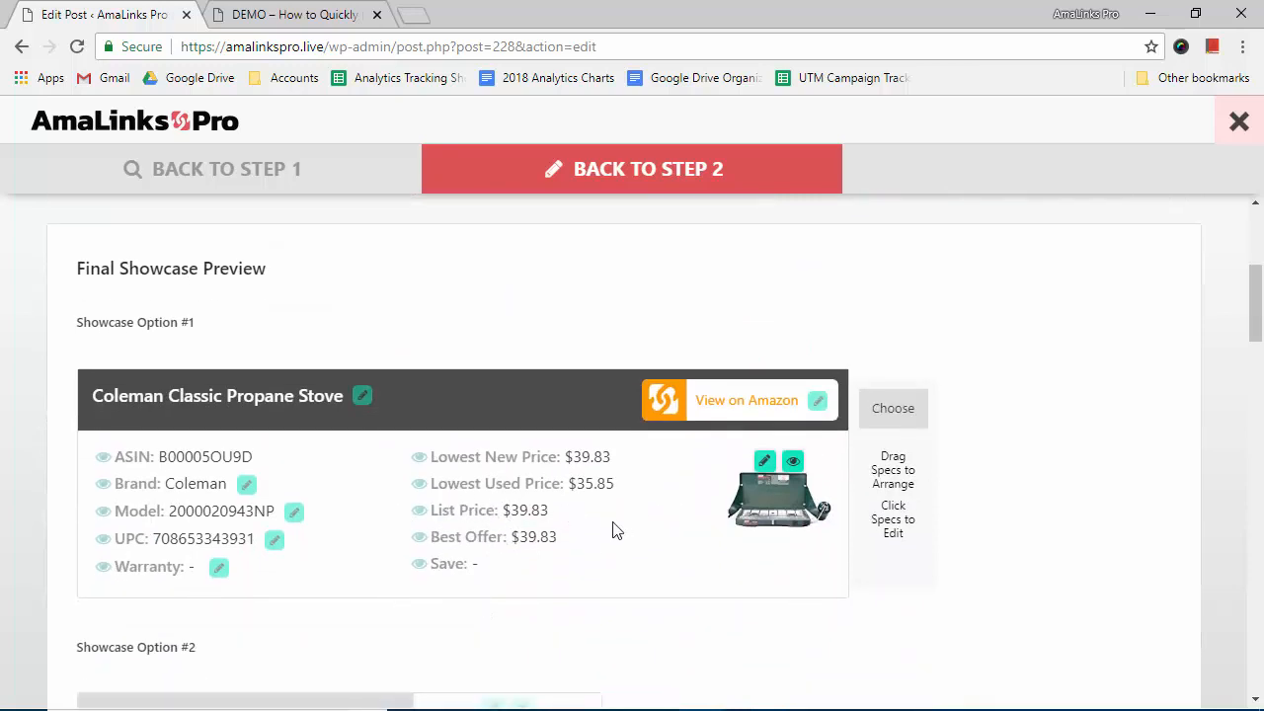
pyautogui.click(104, 571)
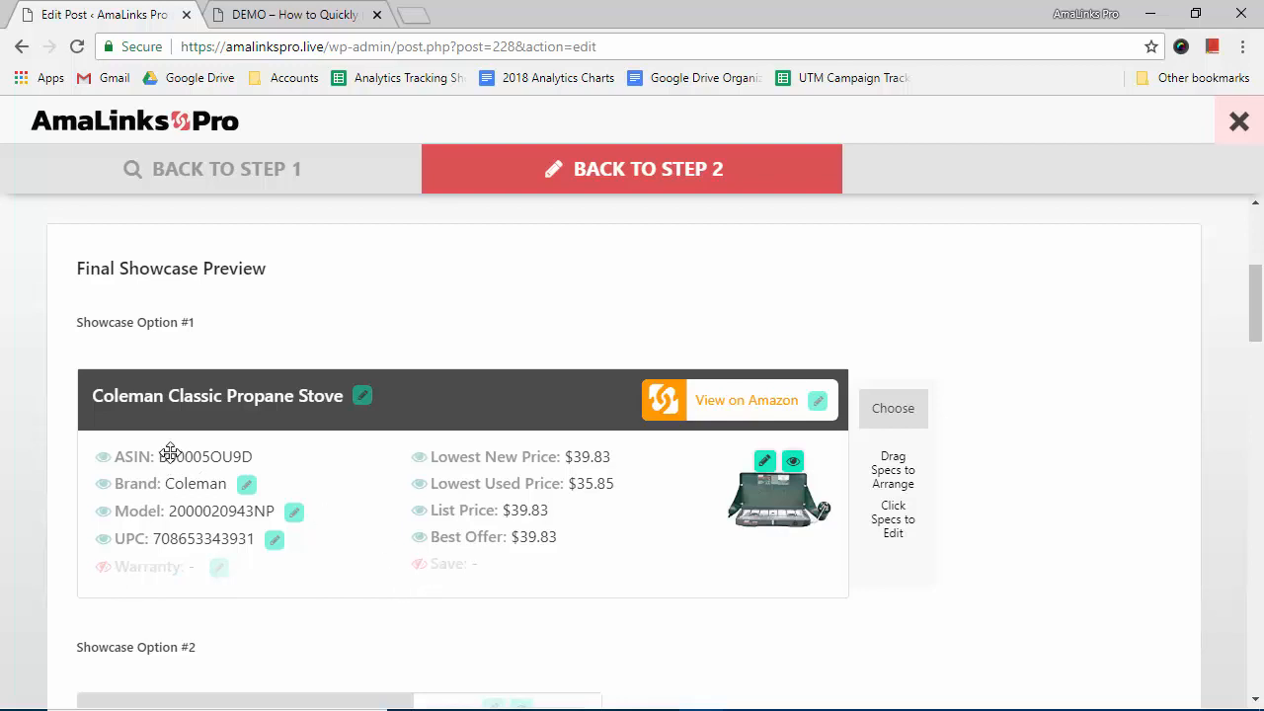
pyautogui.moveTo(165, 457)
pyautogui.mouseDown()
pyautogui.moveTo(468, 457)
pyautogui.moveTo(480, 478)
pyautogui.moveTo(445, 517)
pyautogui.moveTo(172, 460)
pyautogui.mouseUp()
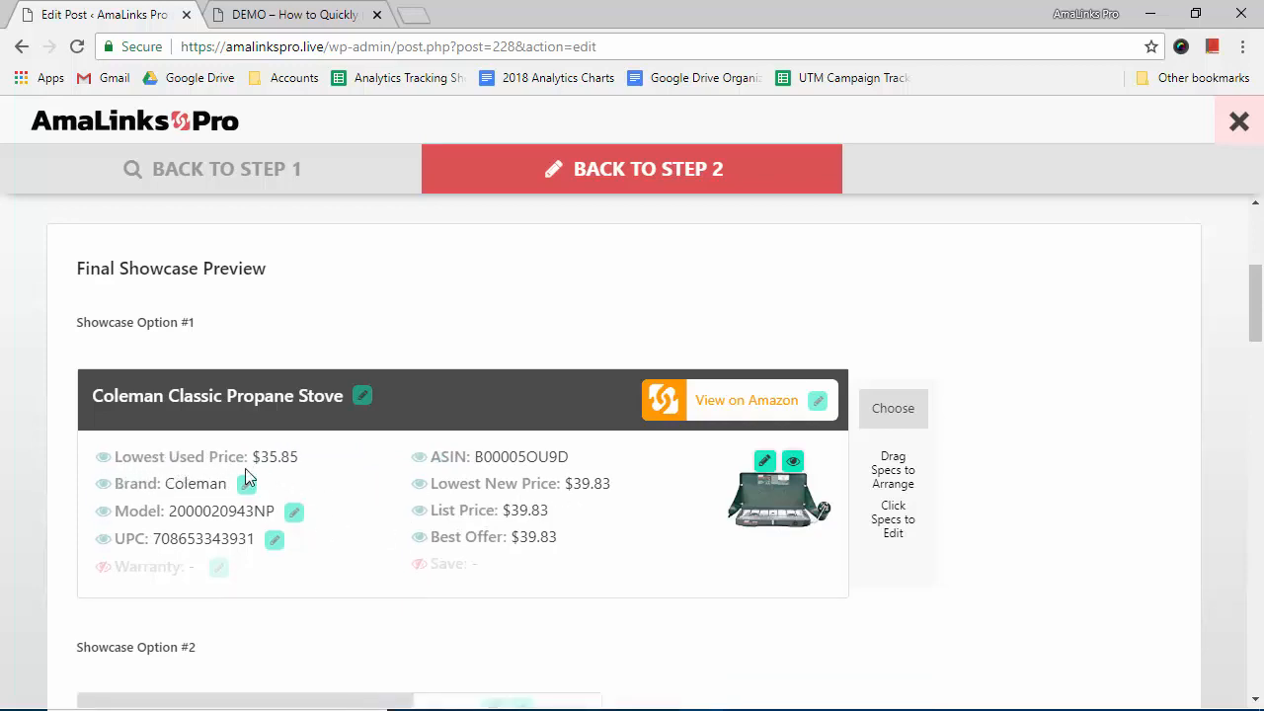
# - Change the Showcase Option #1 image to the open stove with the red pot and blue kettle
pyautogui.click(766, 465)
pyautogui.scroll(-5, 691, 469)
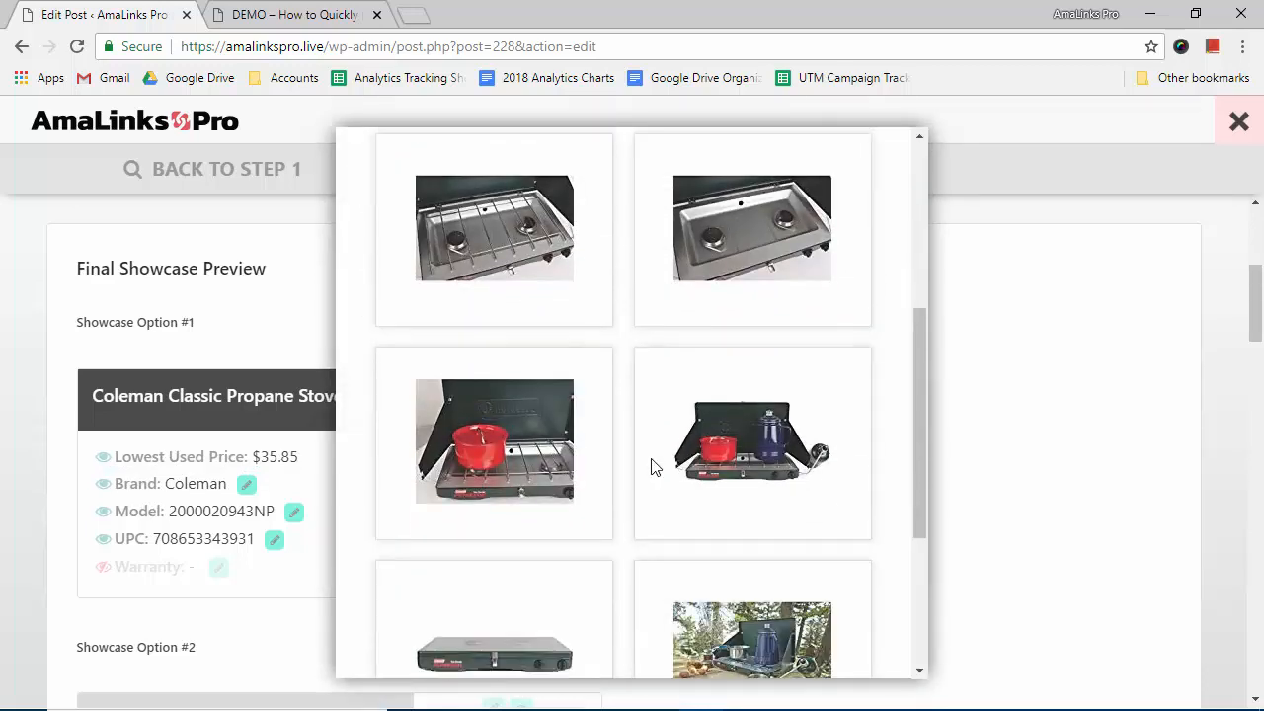
pyautogui.scroll(4, 637, 352)
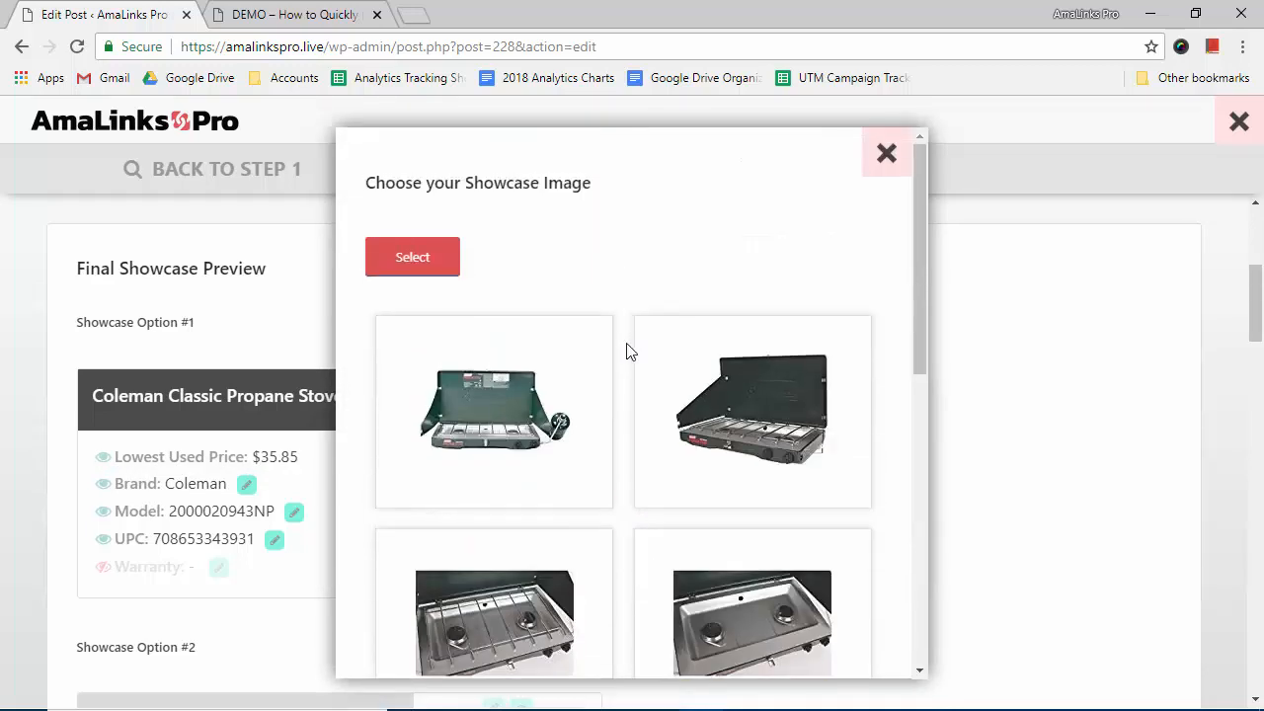
pyautogui.click(424, 251)
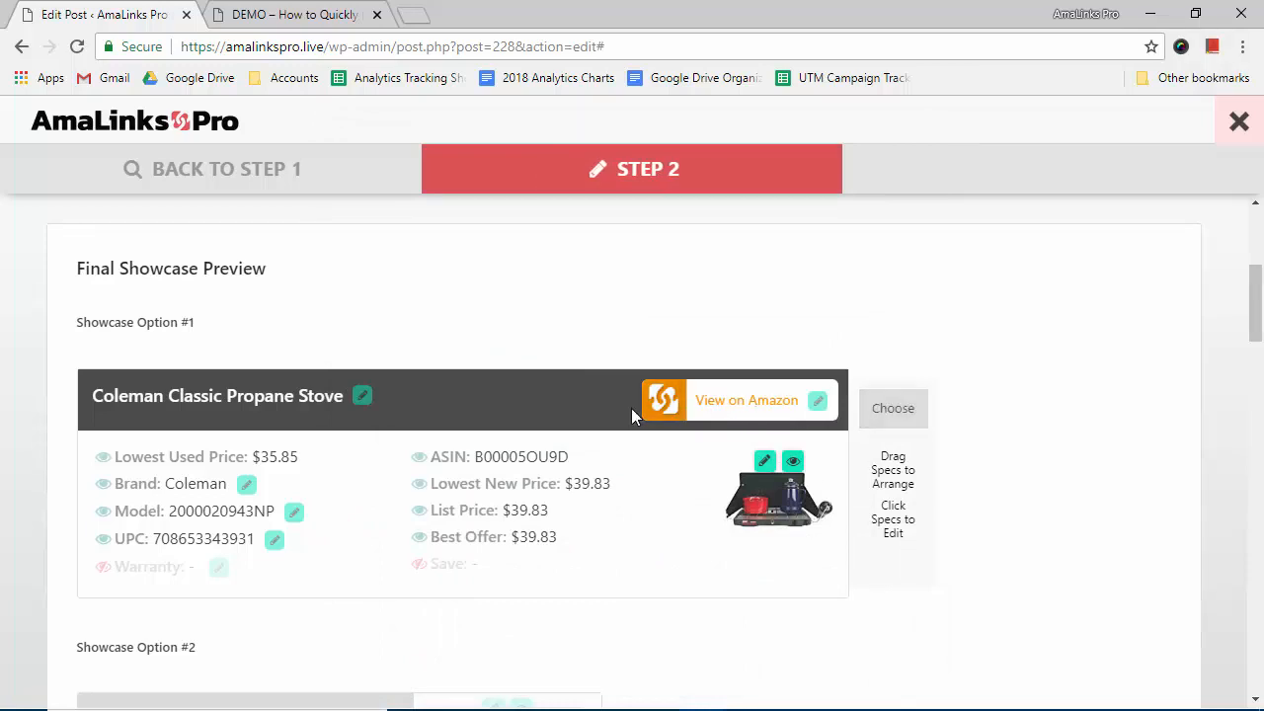
# - Replace the Showcase Option #1 button text with "Buy Now on Amazon"
pyautogui.click(818, 400)
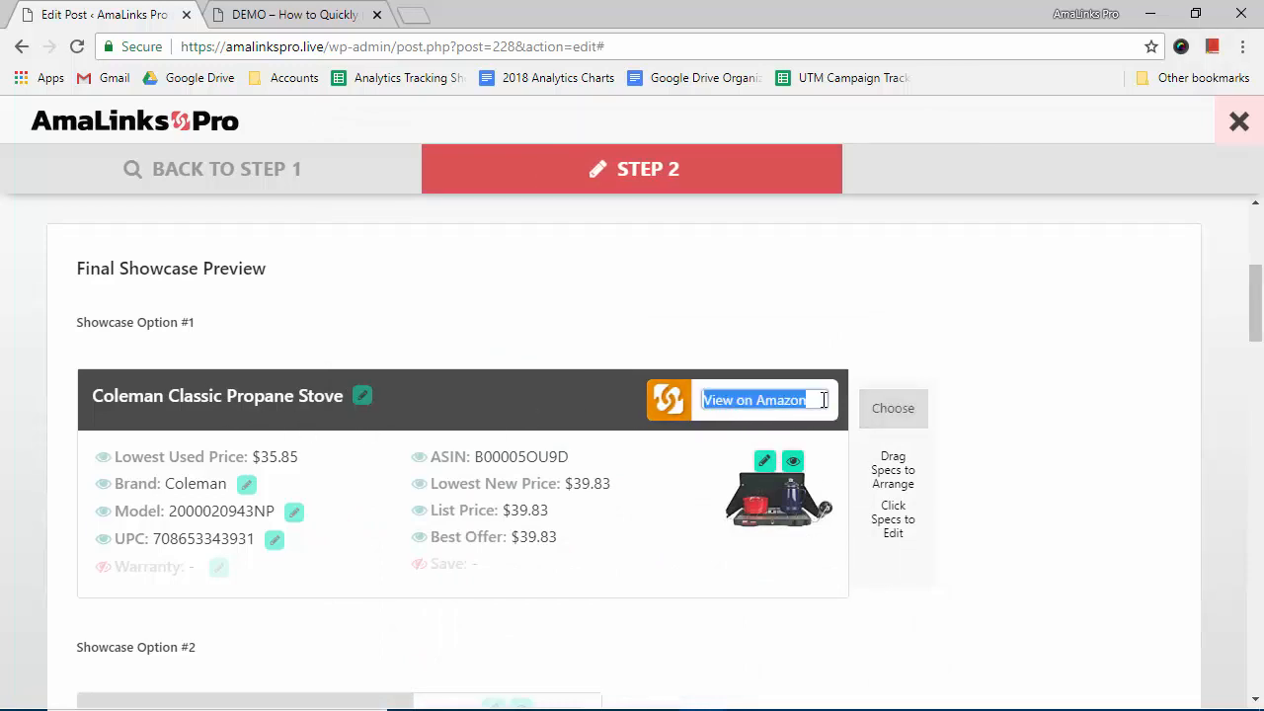
pyautogui.write('G')
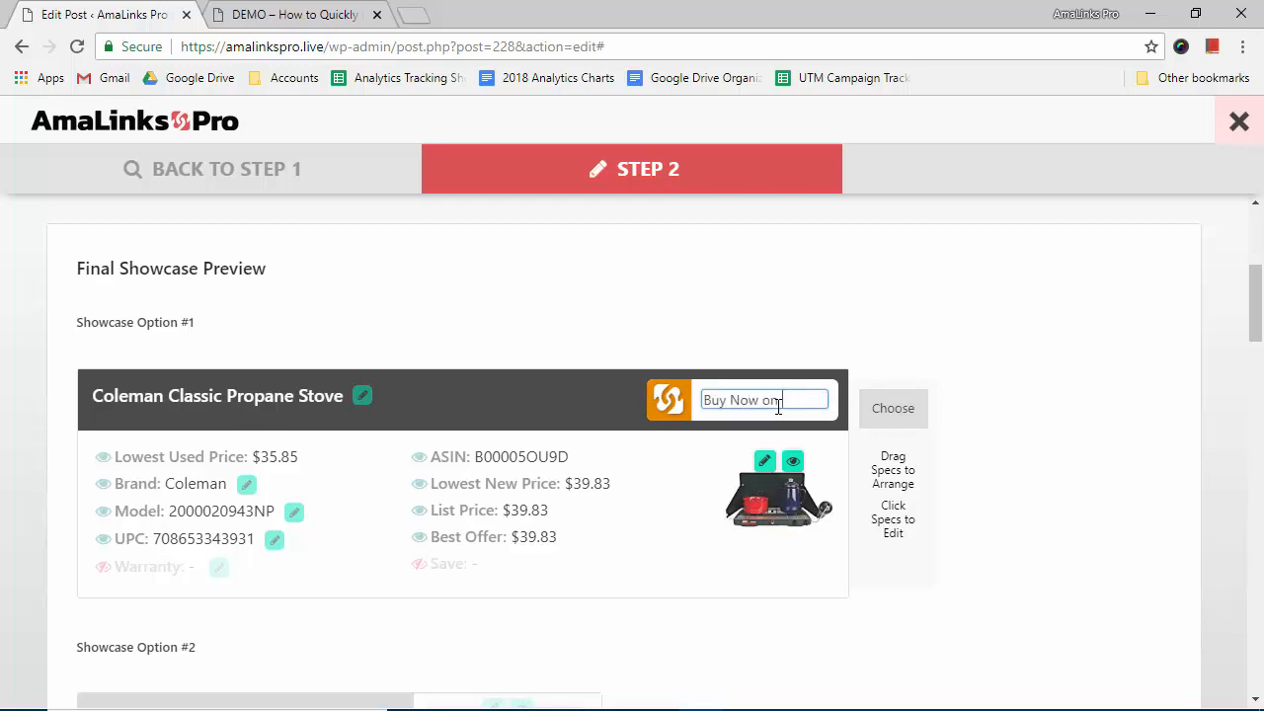
pyautogui.write('zon')
pyautogui.press('Return')
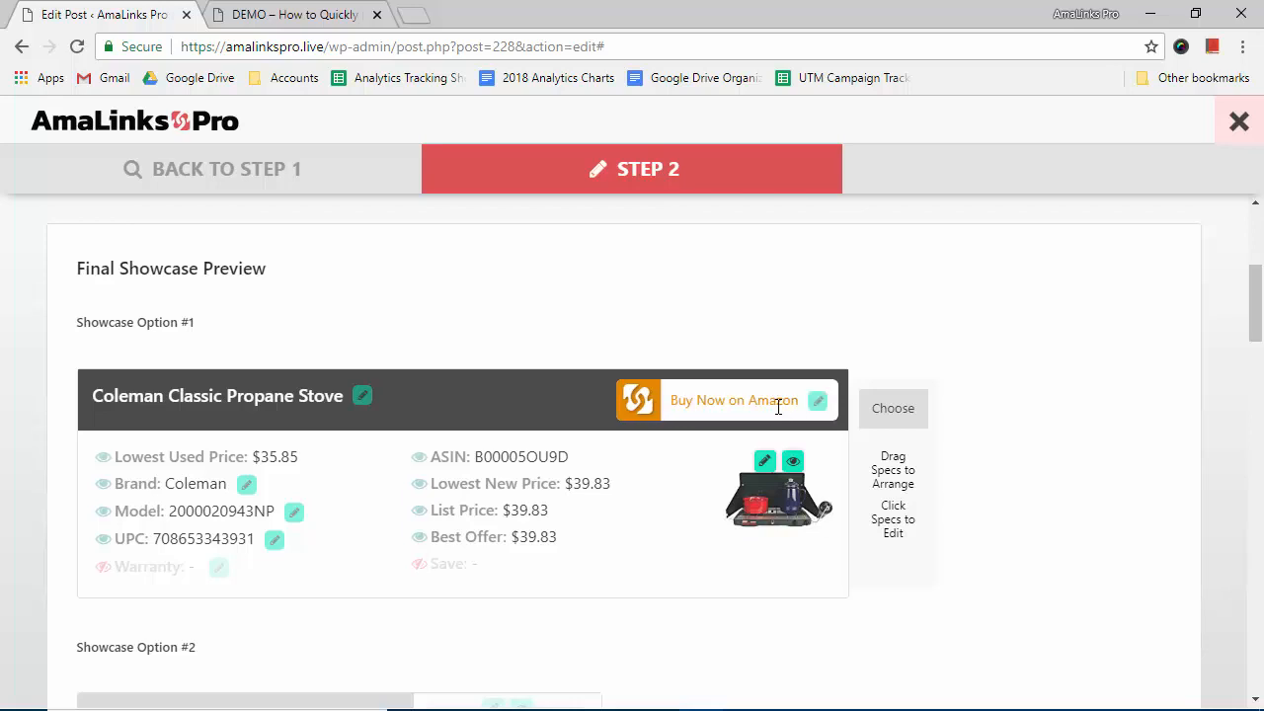
# - Choose Showcase Option #1, check its alignment setting and insert it as a shortcode in place of the "Showcase Box Here" placeholder
pyautogui.click(914, 411)
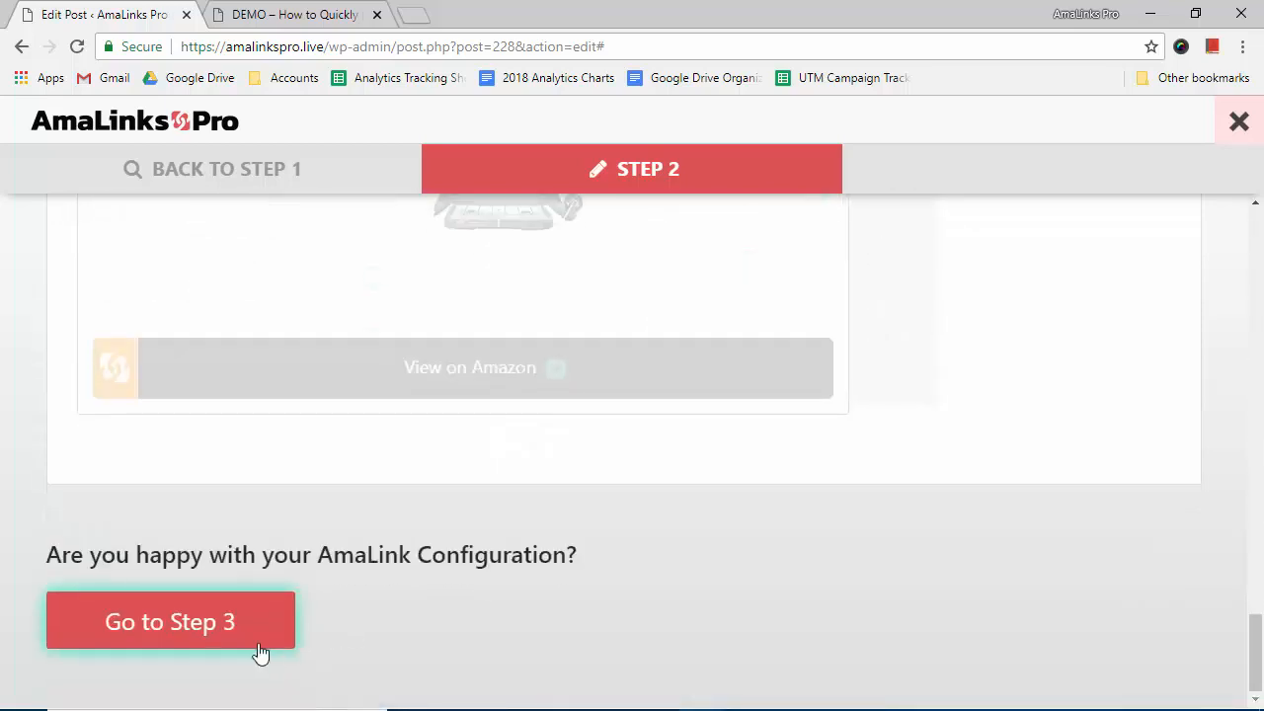
pyautogui.click(240, 601)
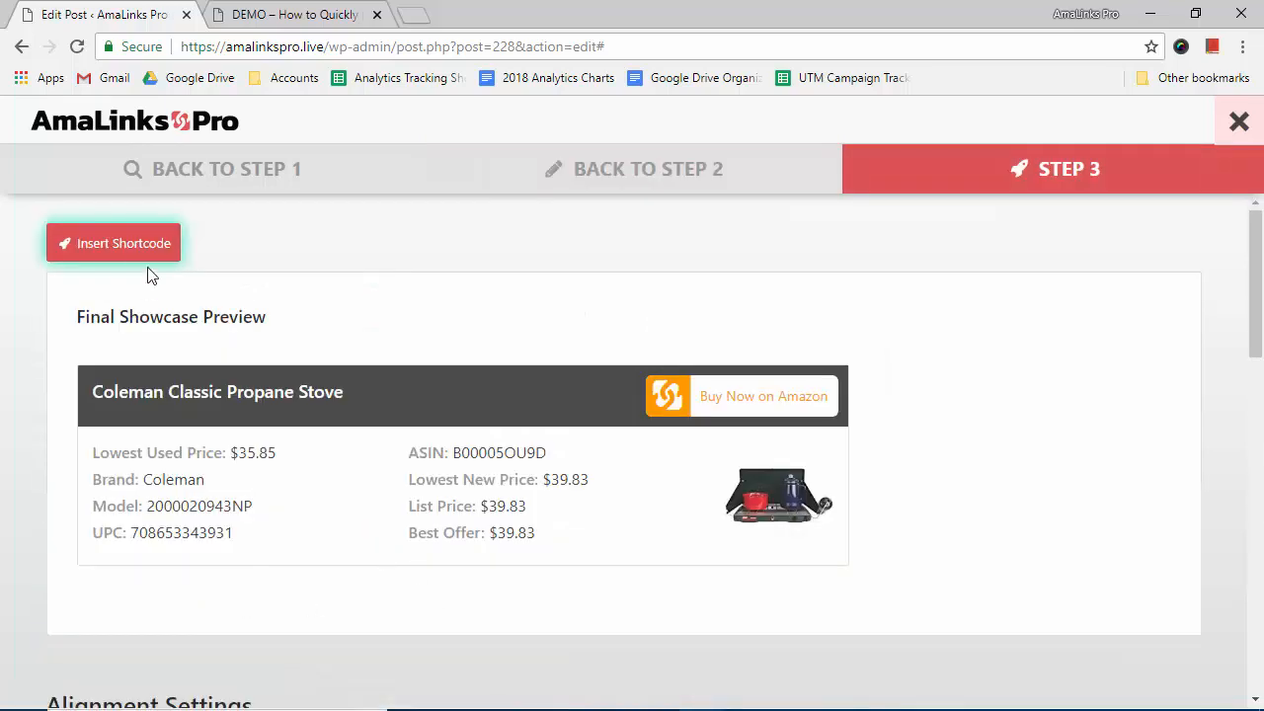
pyautogui.scroll(-3, 182, 585)
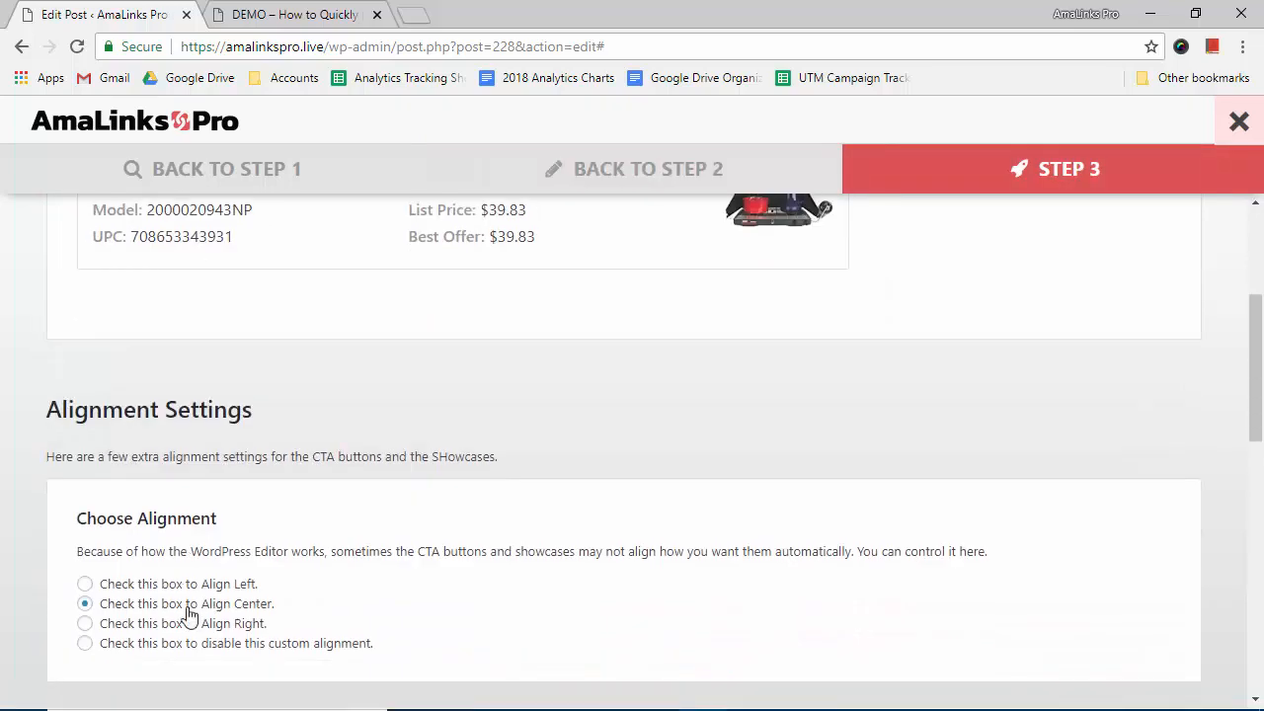
pyautogui.scroll(3, 185, 533)
pyautogui.click(135, 253)
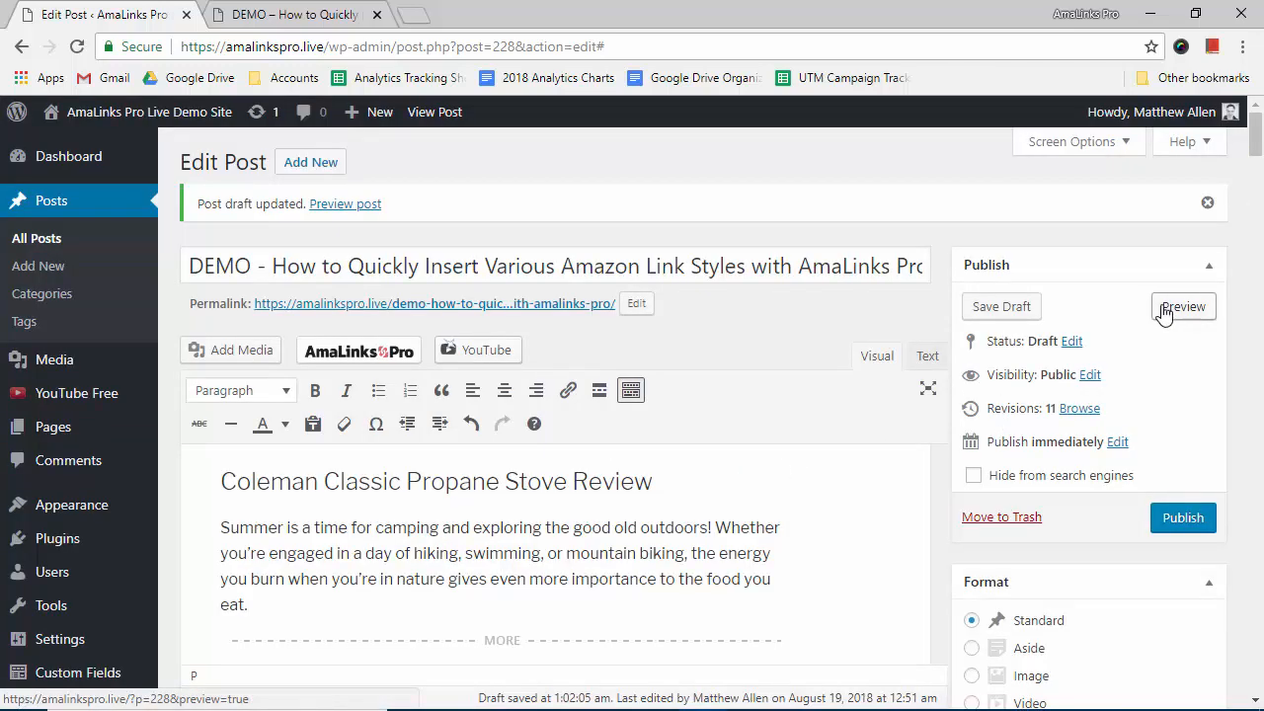
# - Save the post draft and open its updated preview
pyautogui.click(1001, 308)
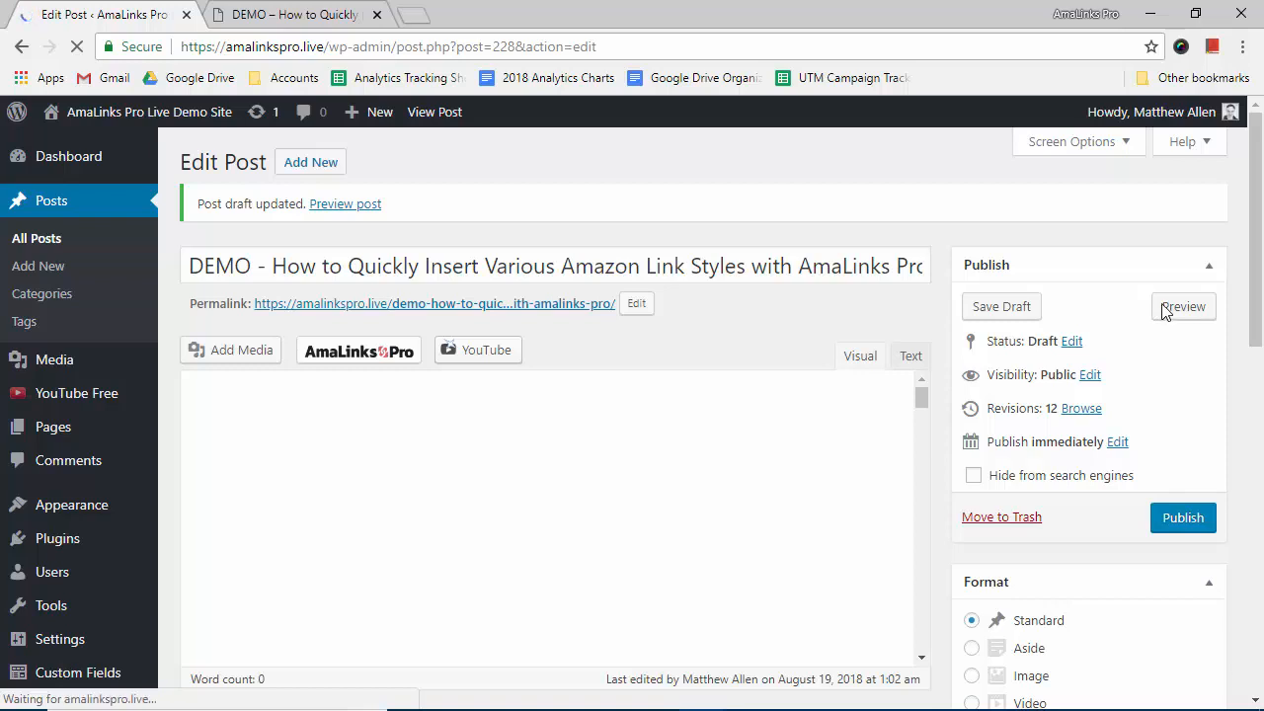
pyautogui.click(1183, 307)
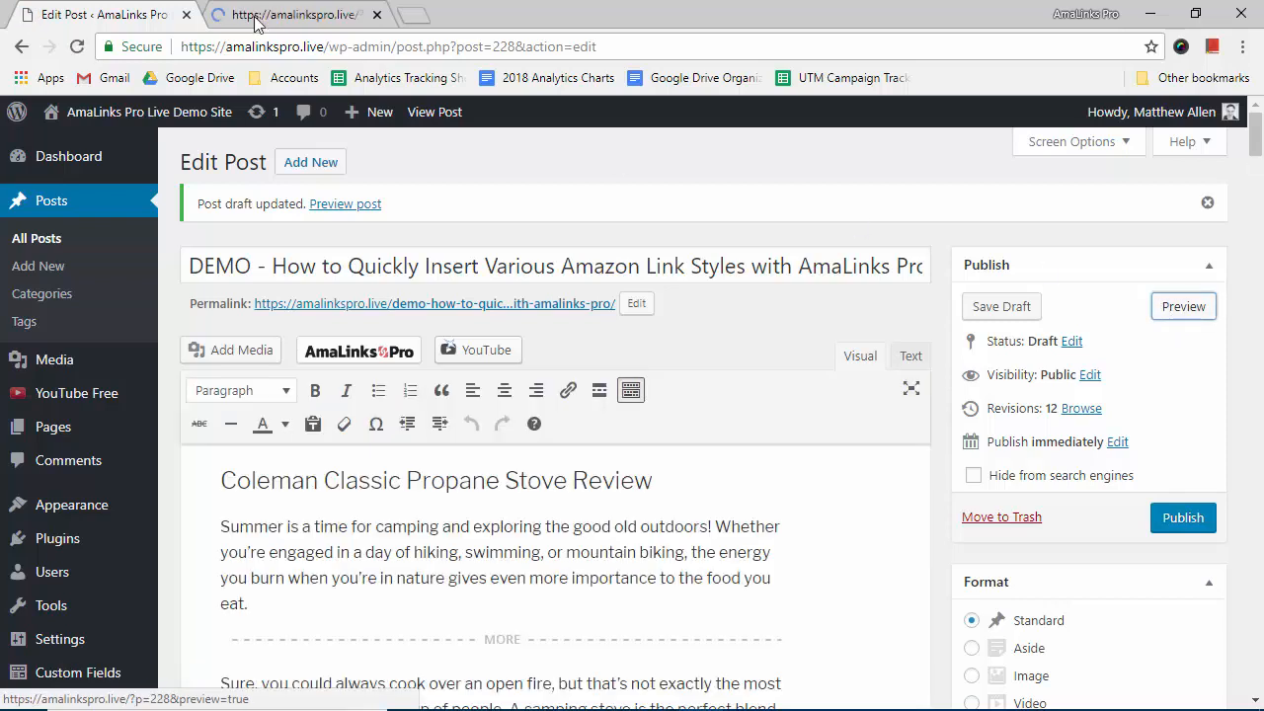
pyautogui.click(278, 17)
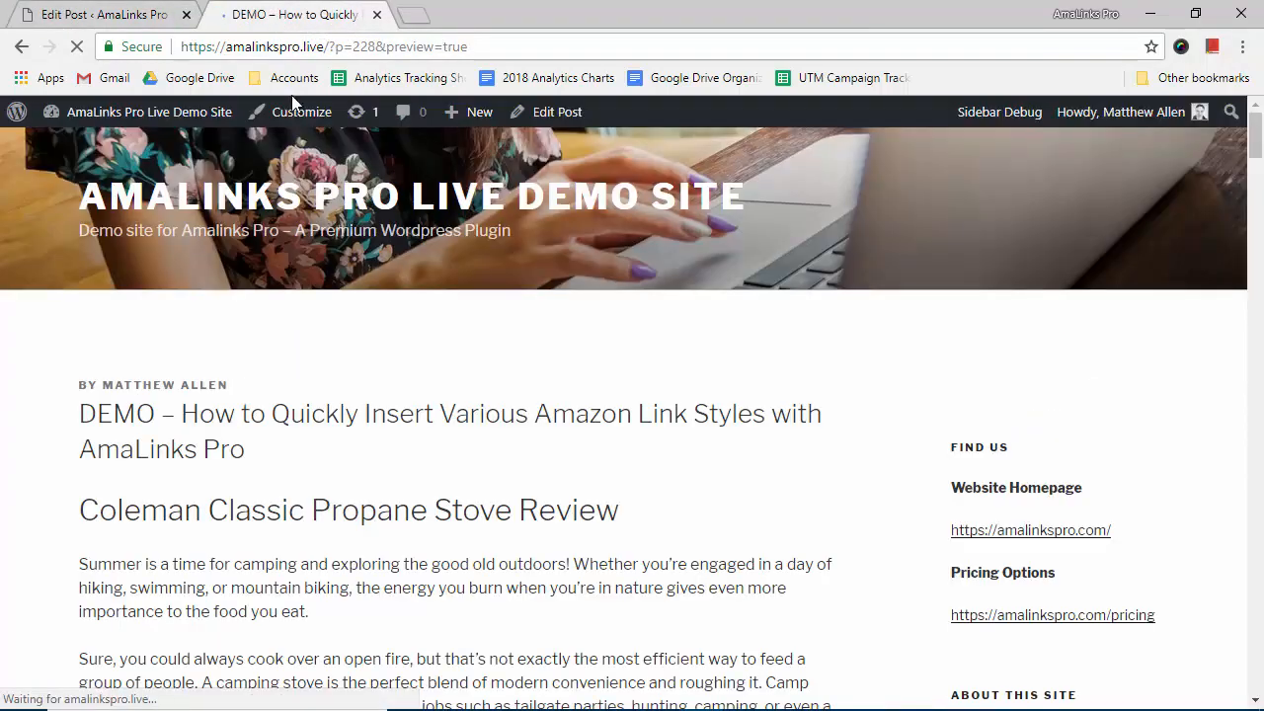
# - Review the preview's text links, linked images and call-to-action buttons from the introduction through the Amazon customer reviews
pyautogui.scroll(-4, 267, 468)
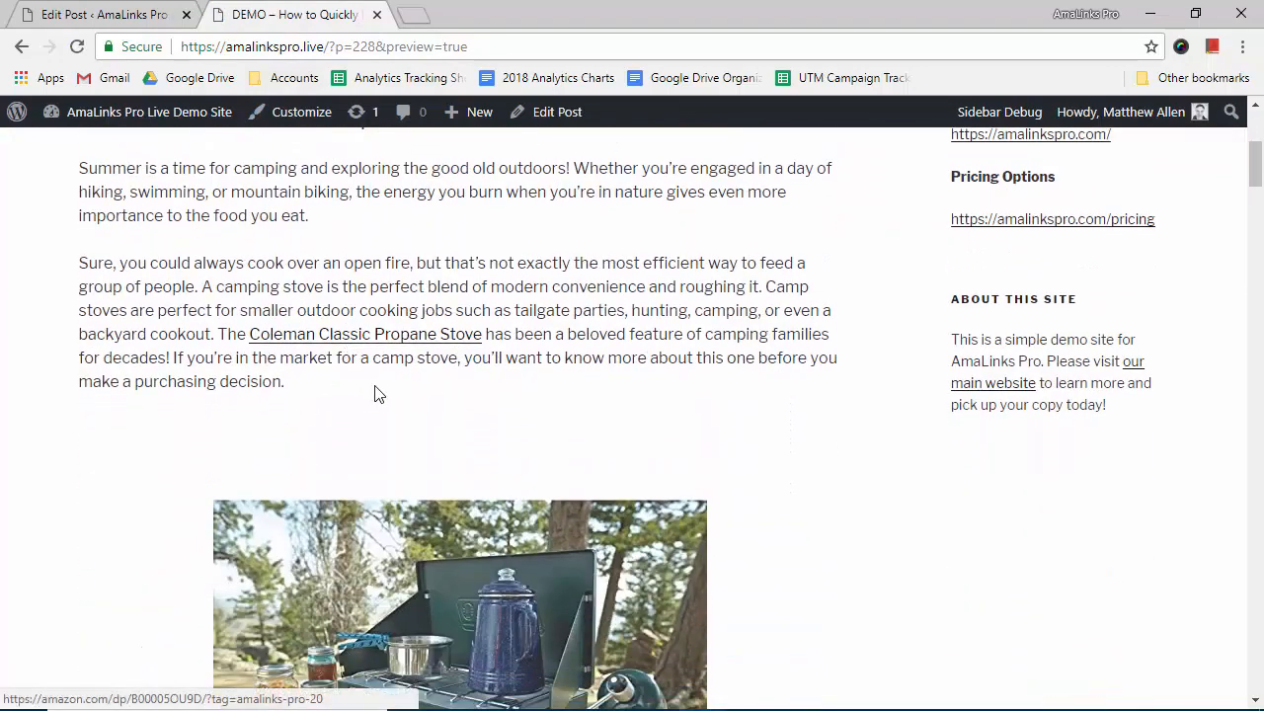
pyautogui.scroll(-4, 375, 392)
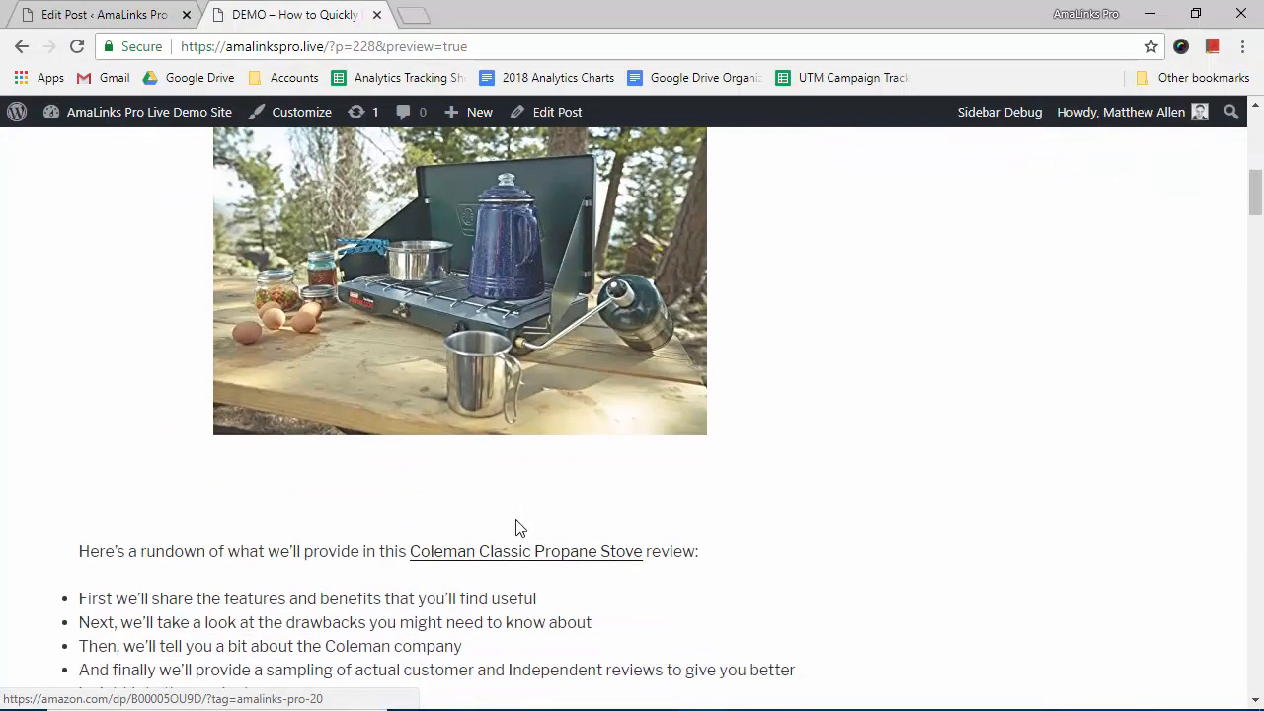
pyautogui.scroll(-2, 494, 543)
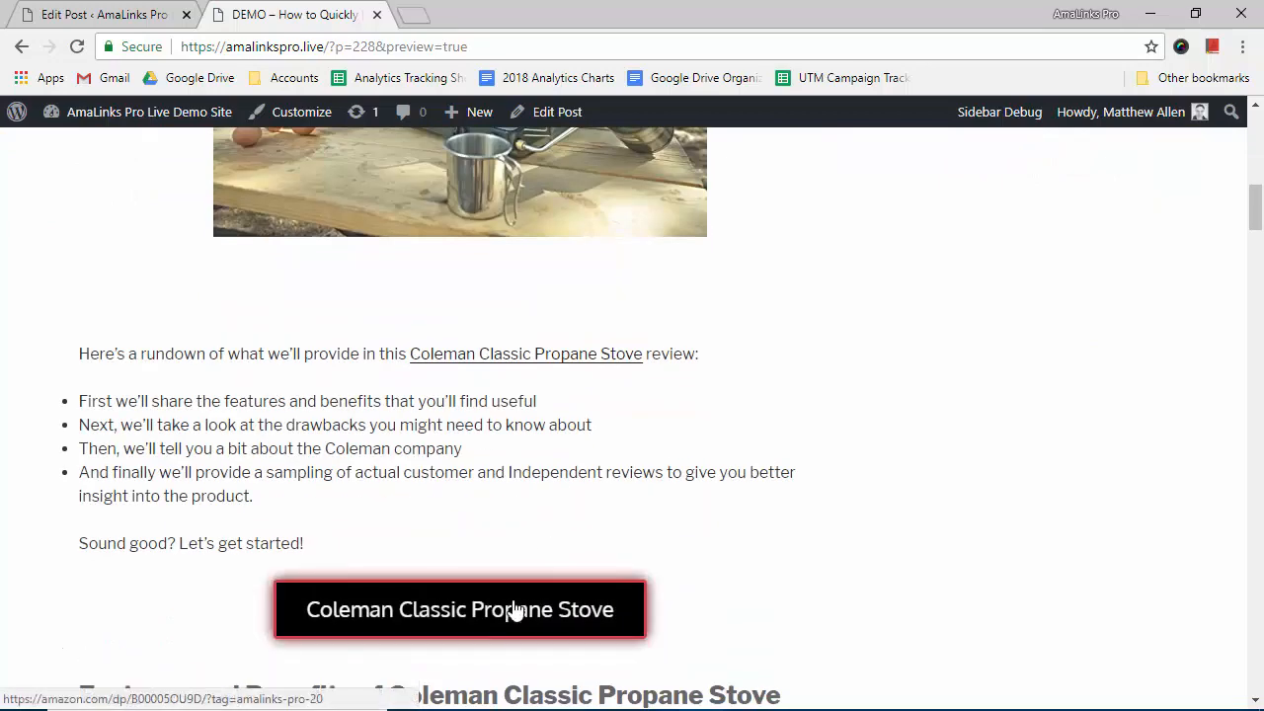
pyautogui.scroll(-3, 536, 516)
pyautogui.scroll(-6, 540, 488)
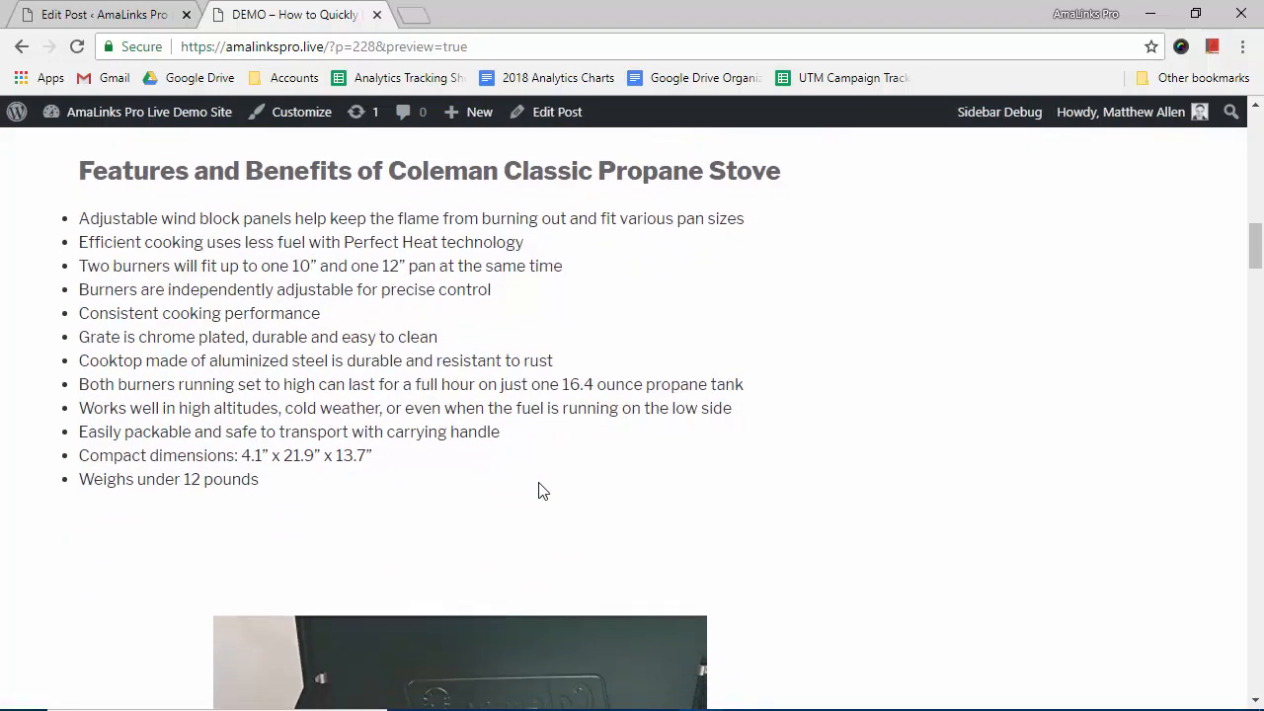
pyautogui.scroll(-2, 496, 491)
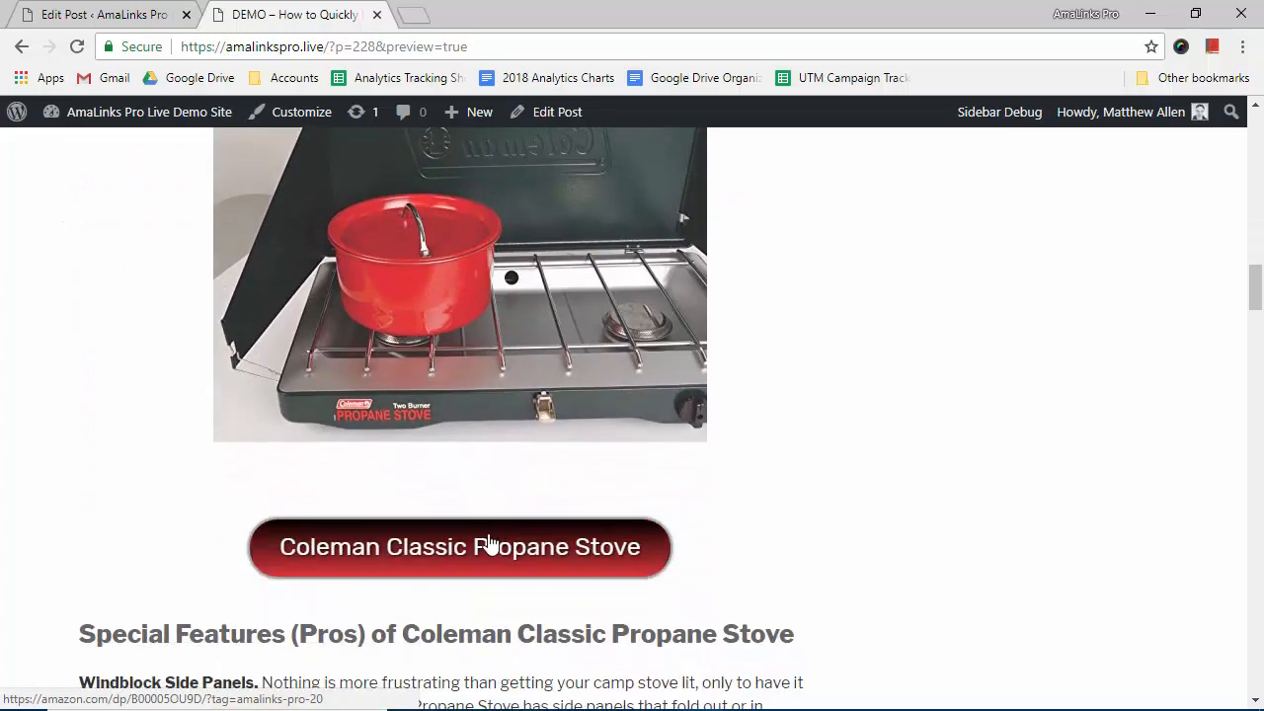
pyautogui.scroll(-1, 491, 544)
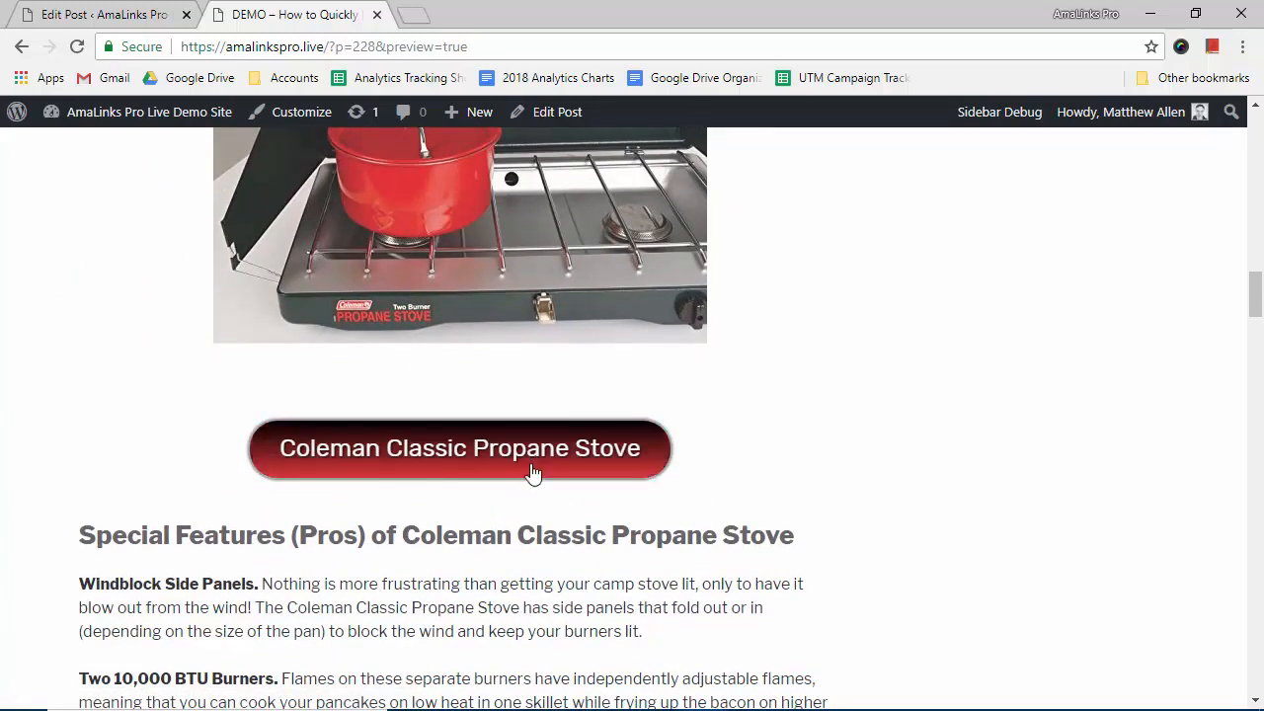
pyautogui.scroll(-1, 629, 425)
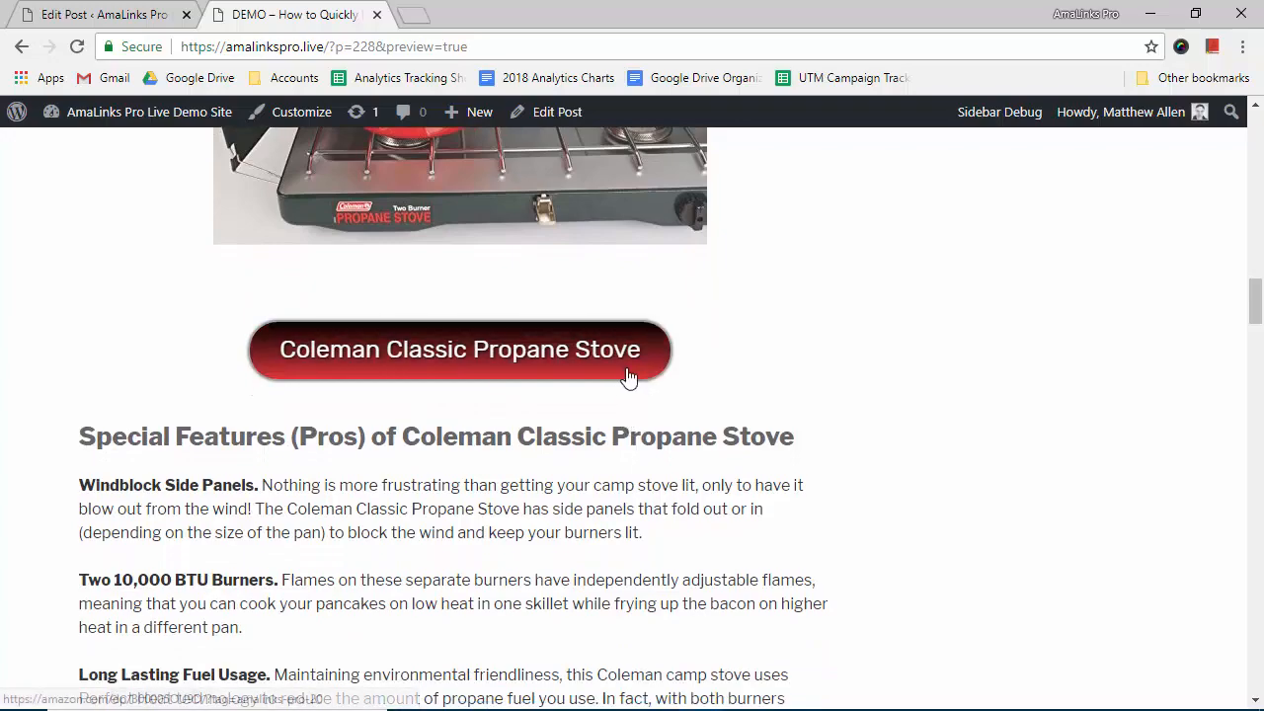
pyautogui.scroll(-8, 624, 422)
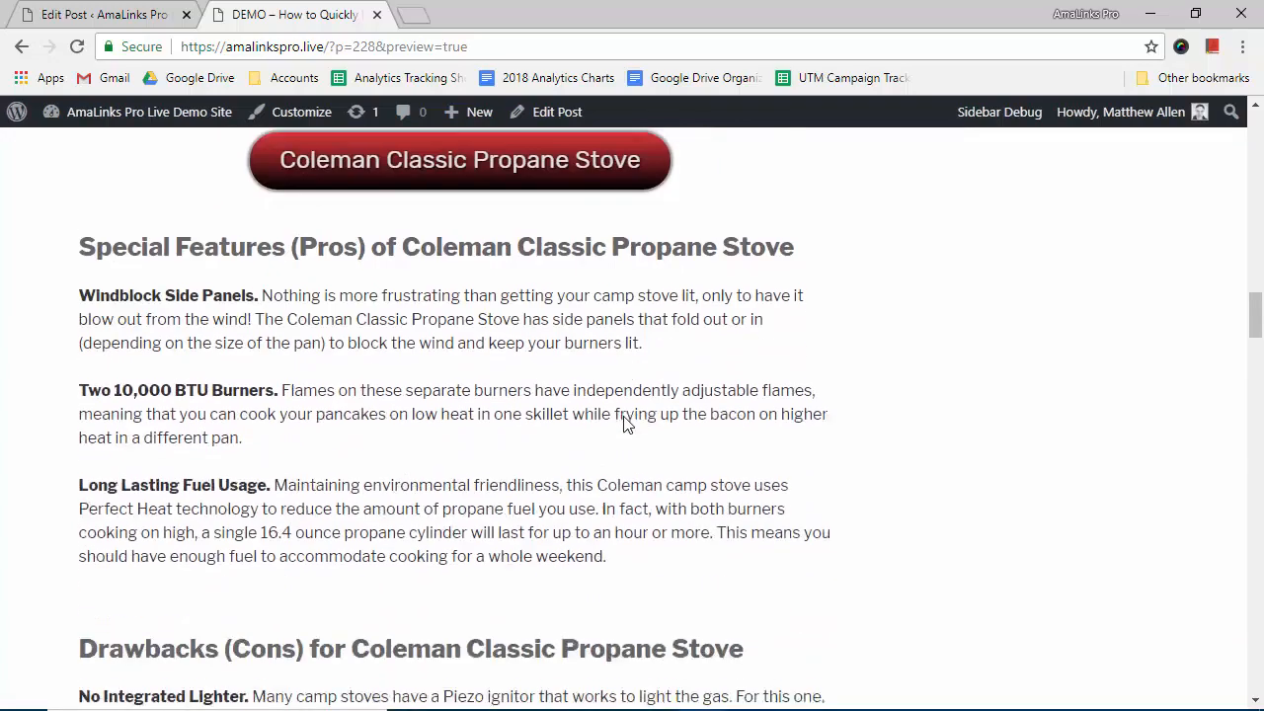
pyautogui.scroll(-8, 569, 457)
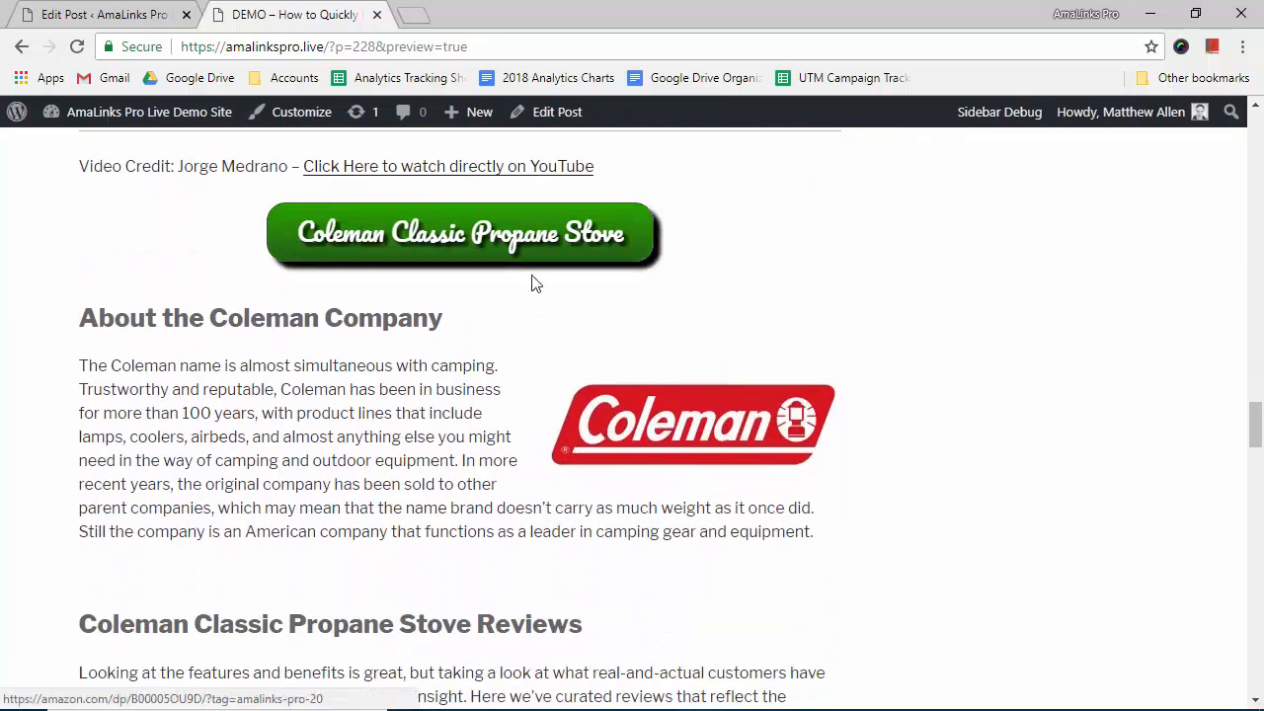
pyautogui.scroll(-3, 539, 243)
pyautogui.scroll(-2, 523, 255)
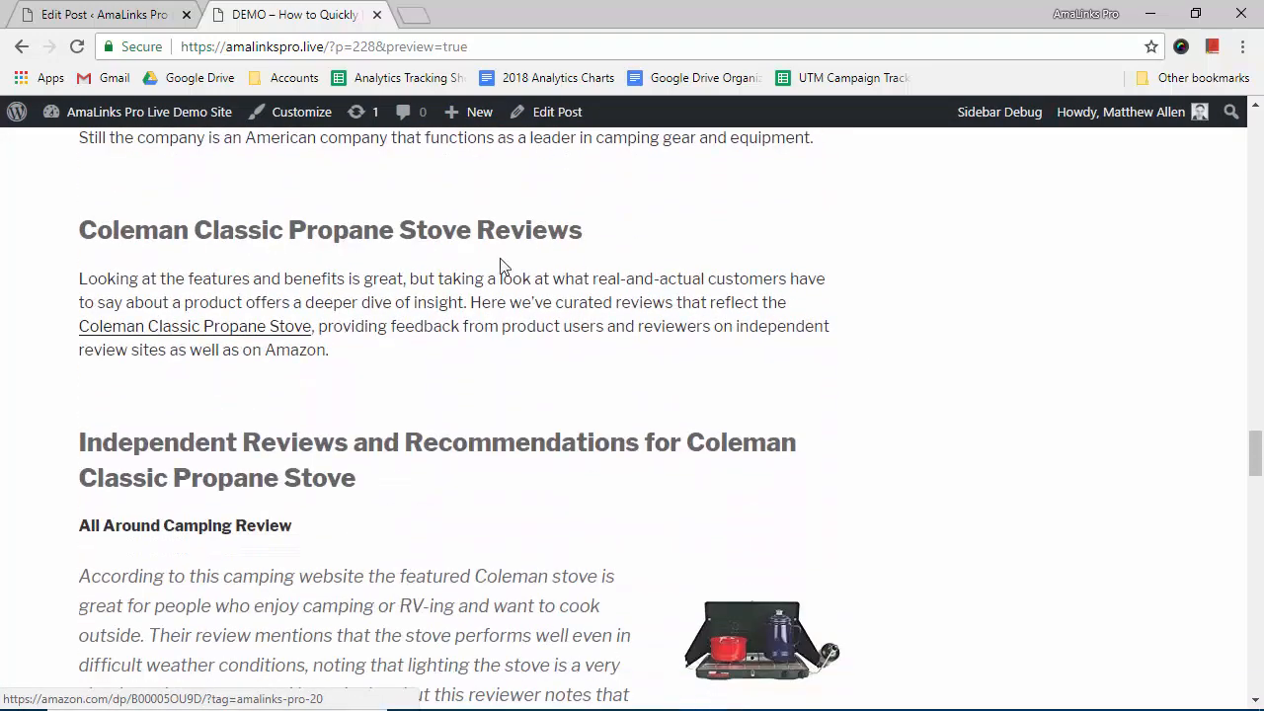
pyautogui.scroll(-1, 632, 454)
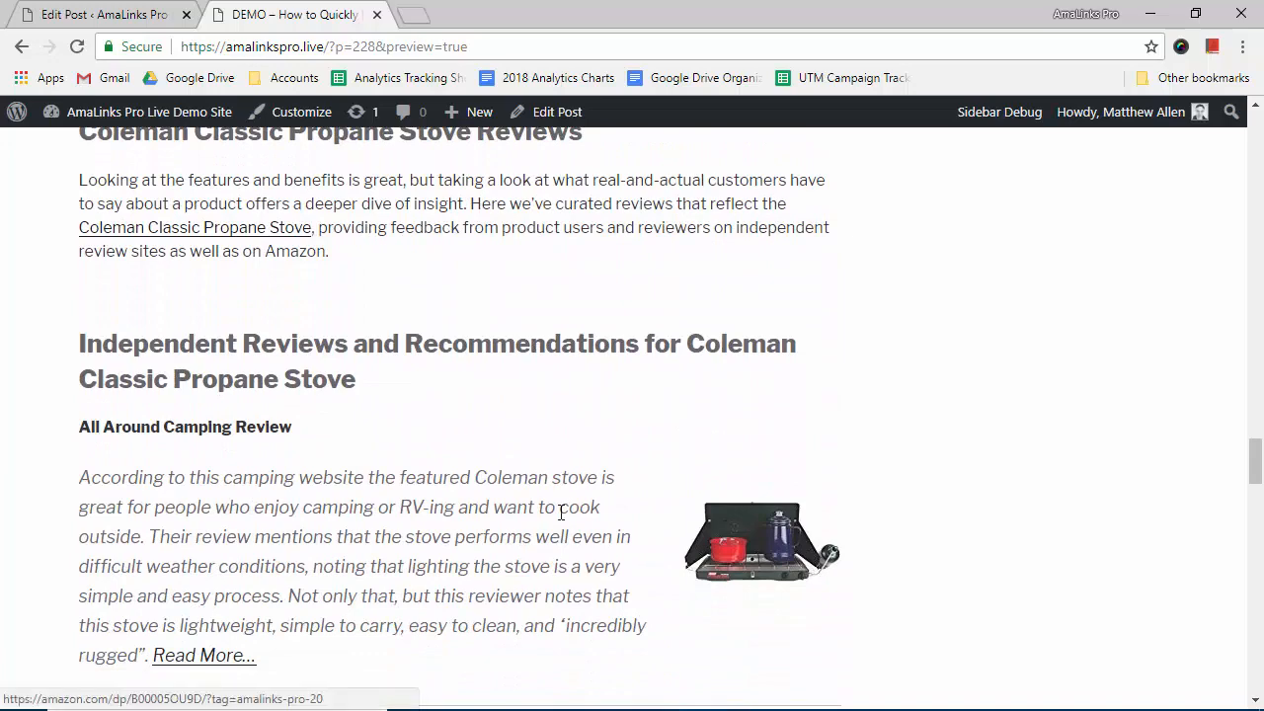
pyautogui.scroll(-4, 561, 513)
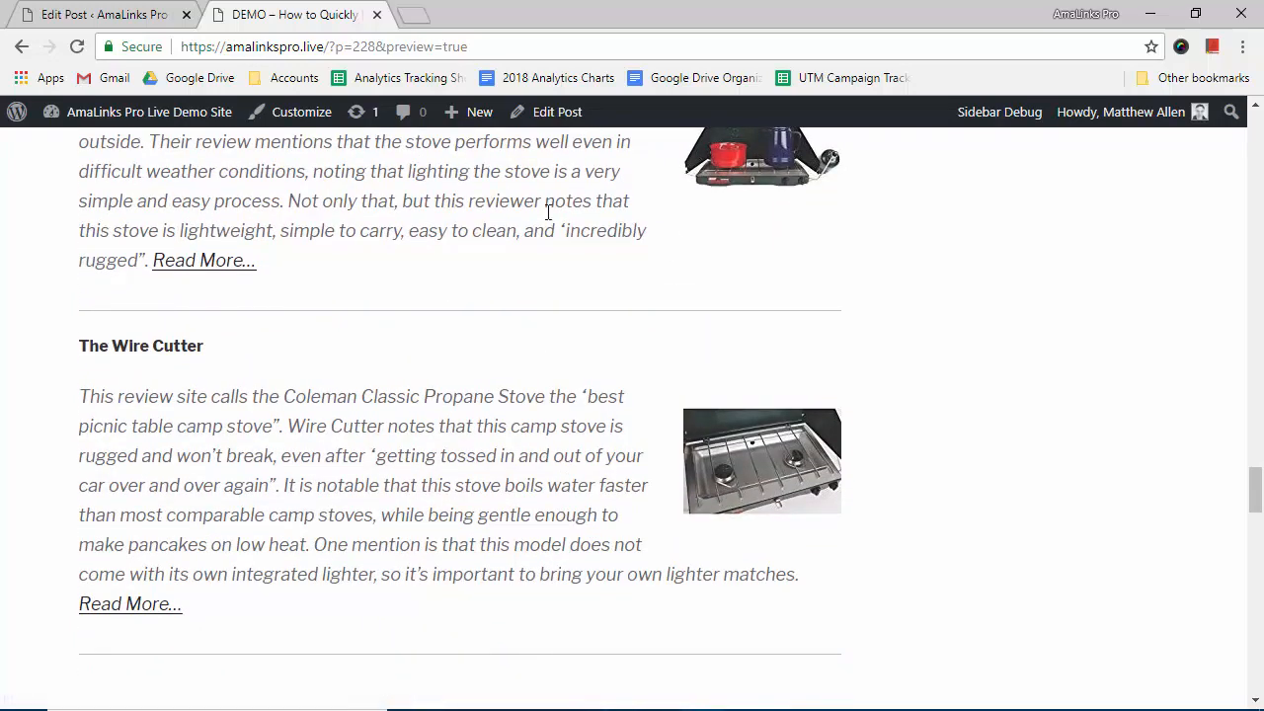
pyautogui.scroll(-3, 555, 502)
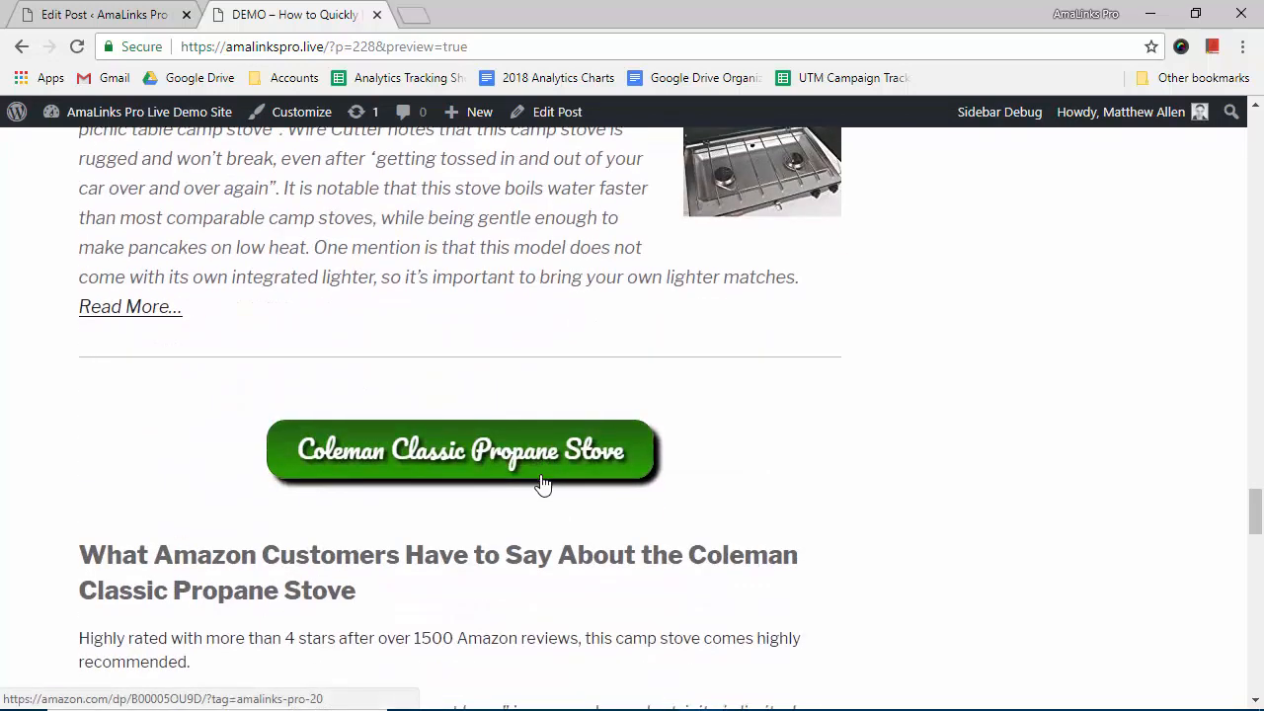
pyautogui.scroll(-3, 542, 484)
pyautogui.scroll(-4, 542, 484)
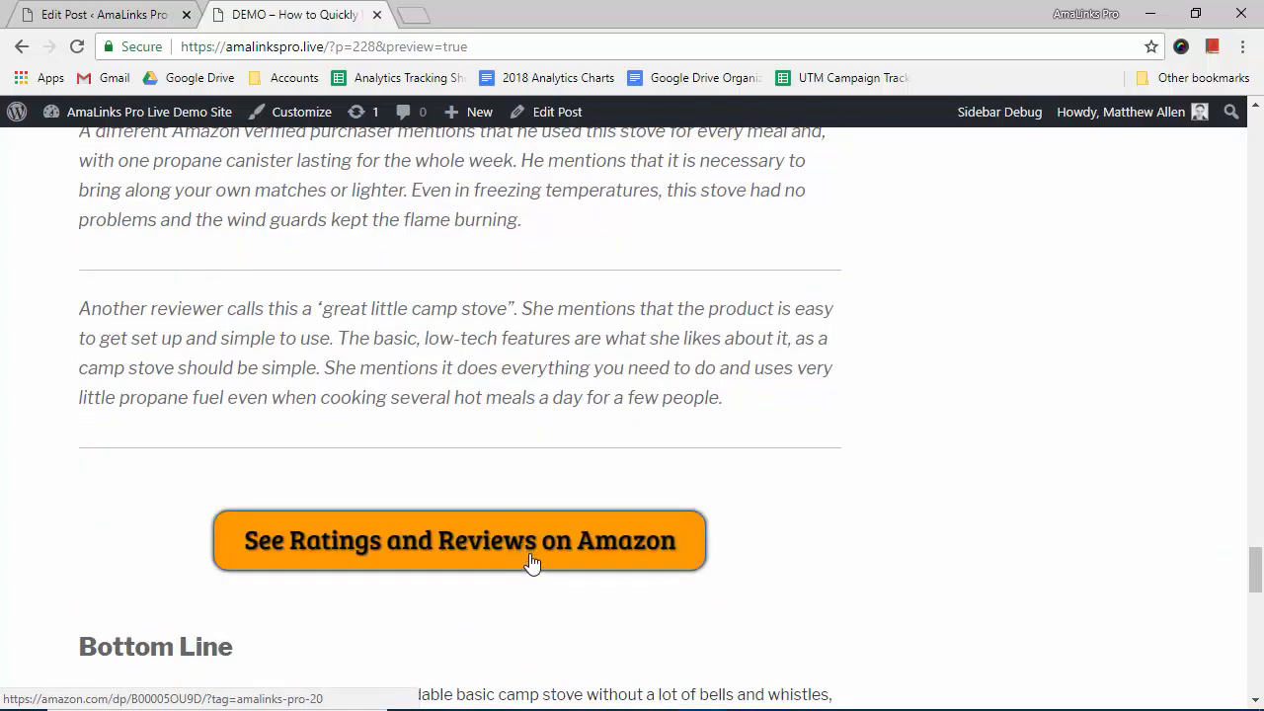
# - Examine the Coleman Classic Propane Stove showcase box below the Bottom Line section, including its product details and "Buy Now on Amazon" button
pyautogui.scroll(-6, 534, 568)
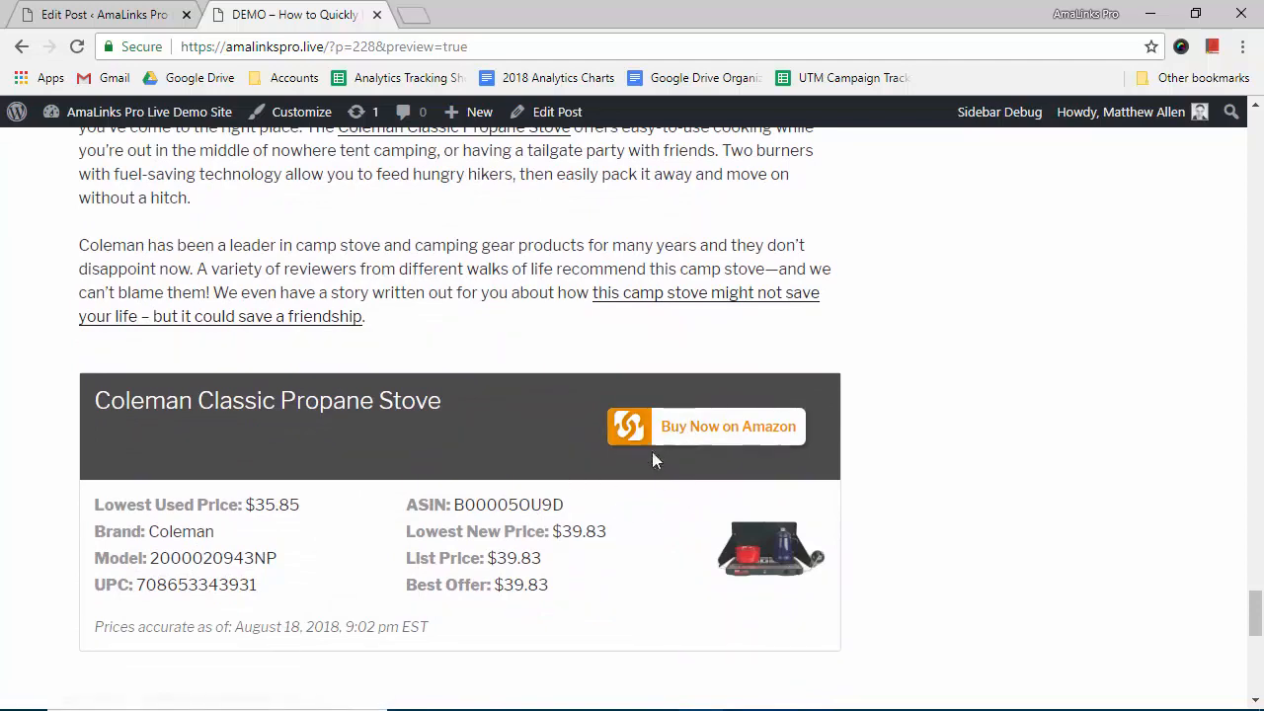
pyautogui.scroll(-1, 464, 573)
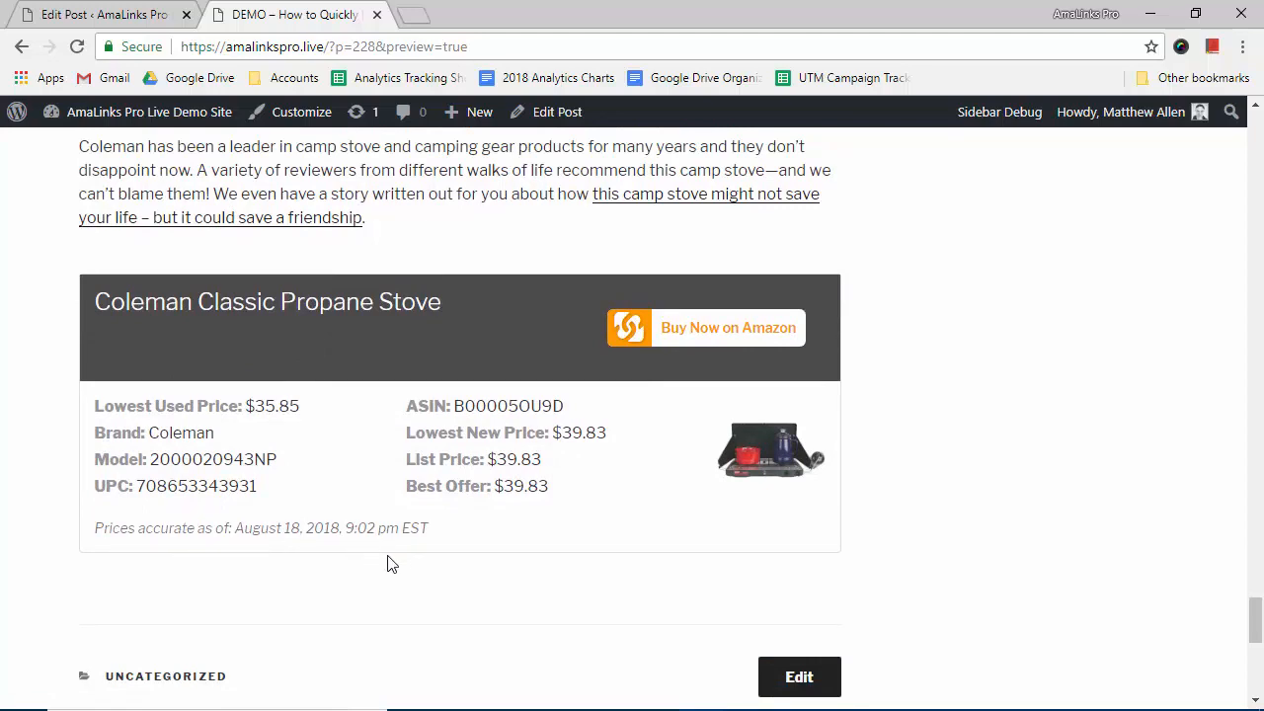
pyautogui.scroll(2, 437, 525)
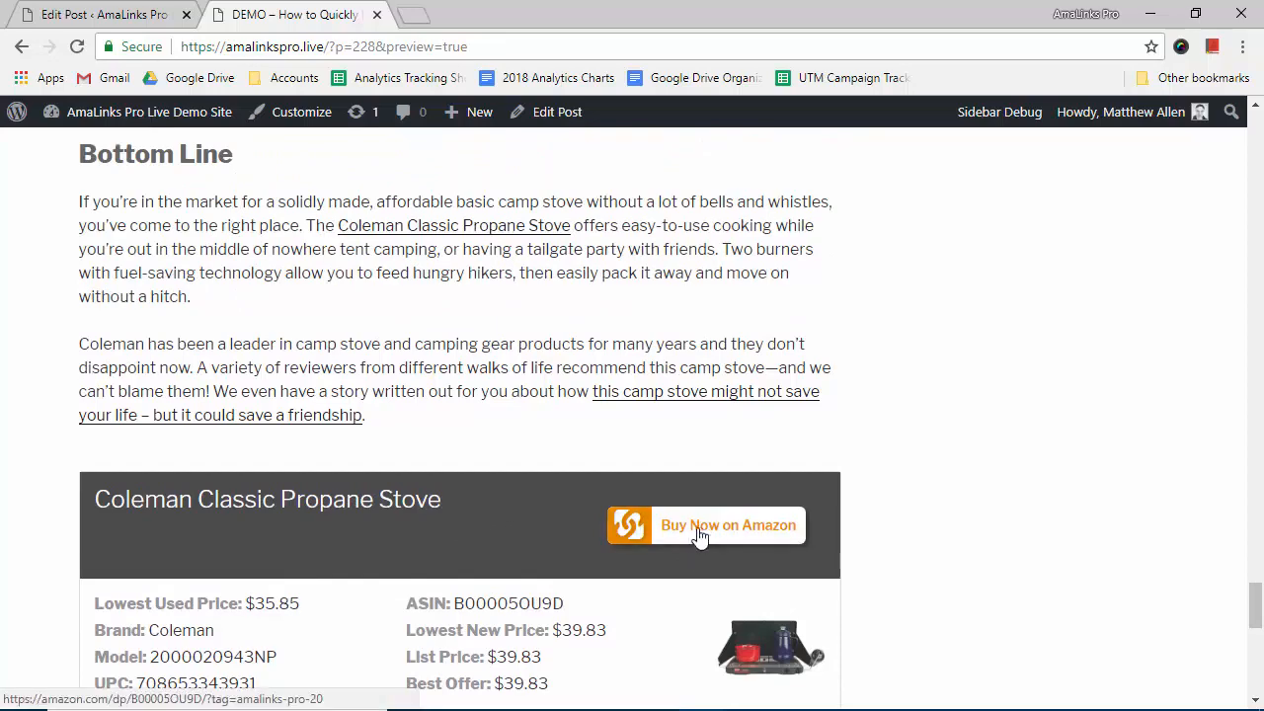
# - Test the "See Ratings and Reviews on Amazon" button, check the Amazon product page it opens and close that page
pyautogui.scroll(3, 452, 357)
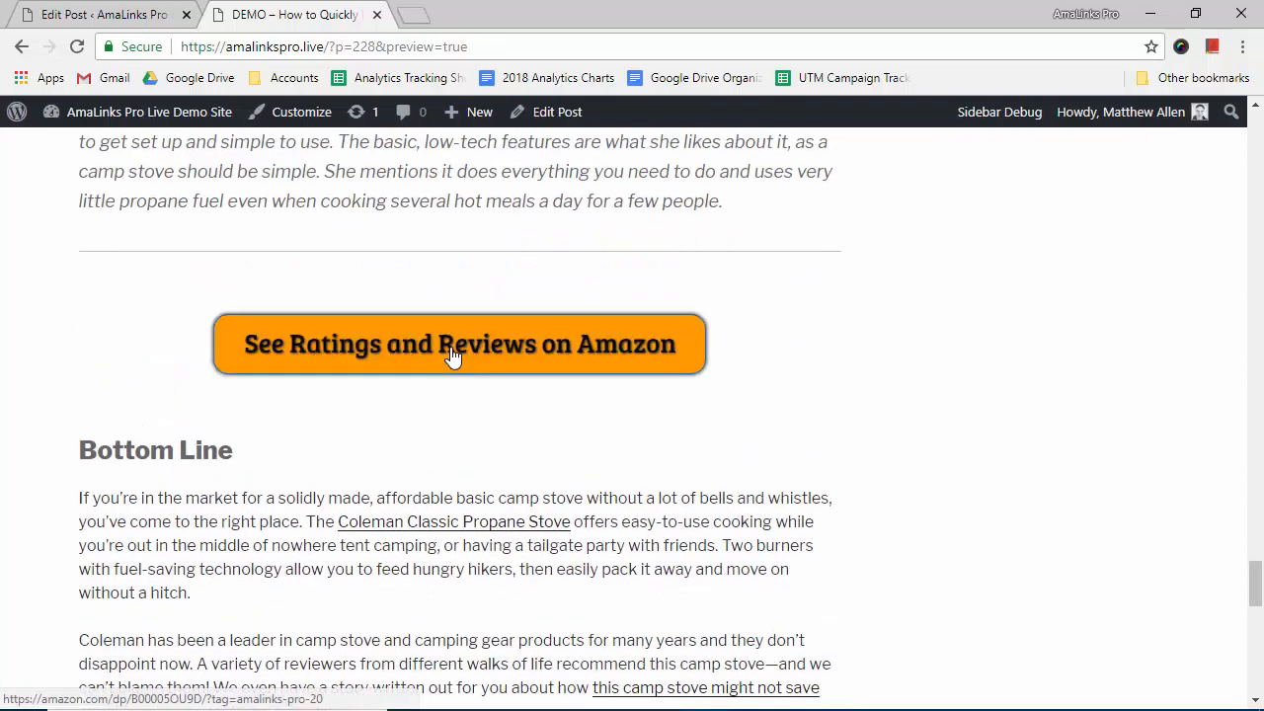
pyautogui.click(452, 357)
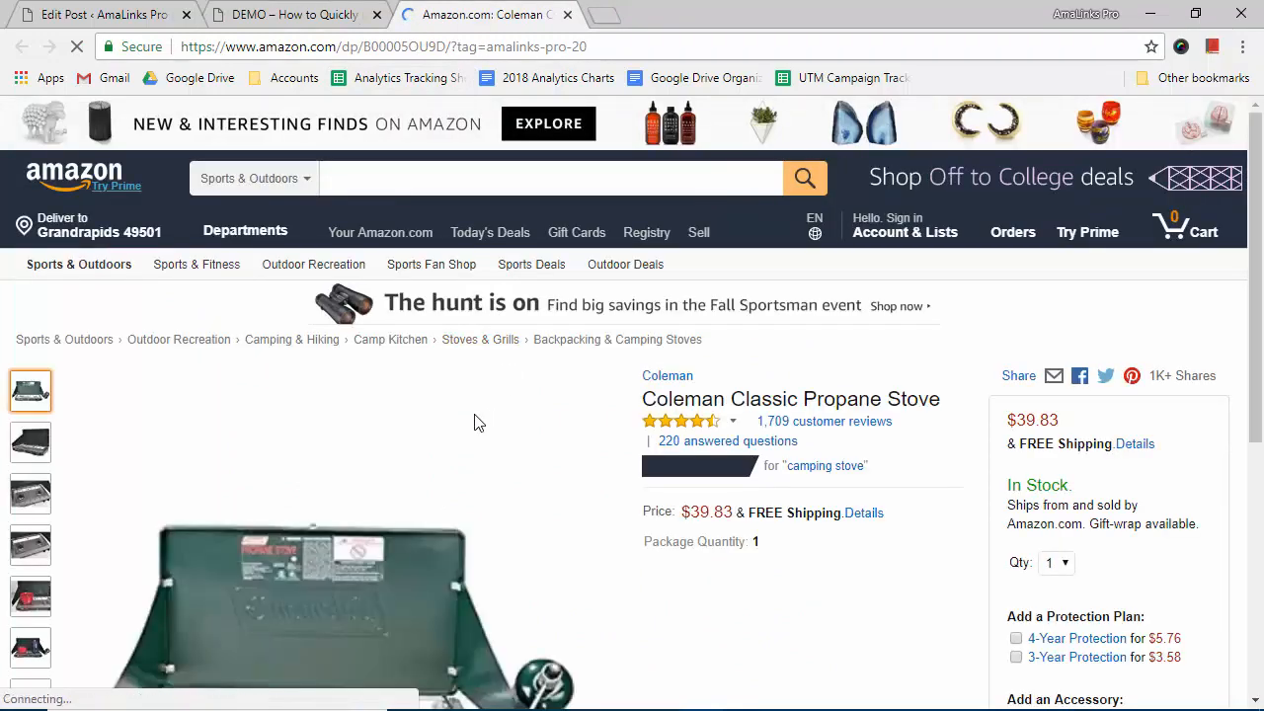
pyautogui.scroll(-1, 428, 497)
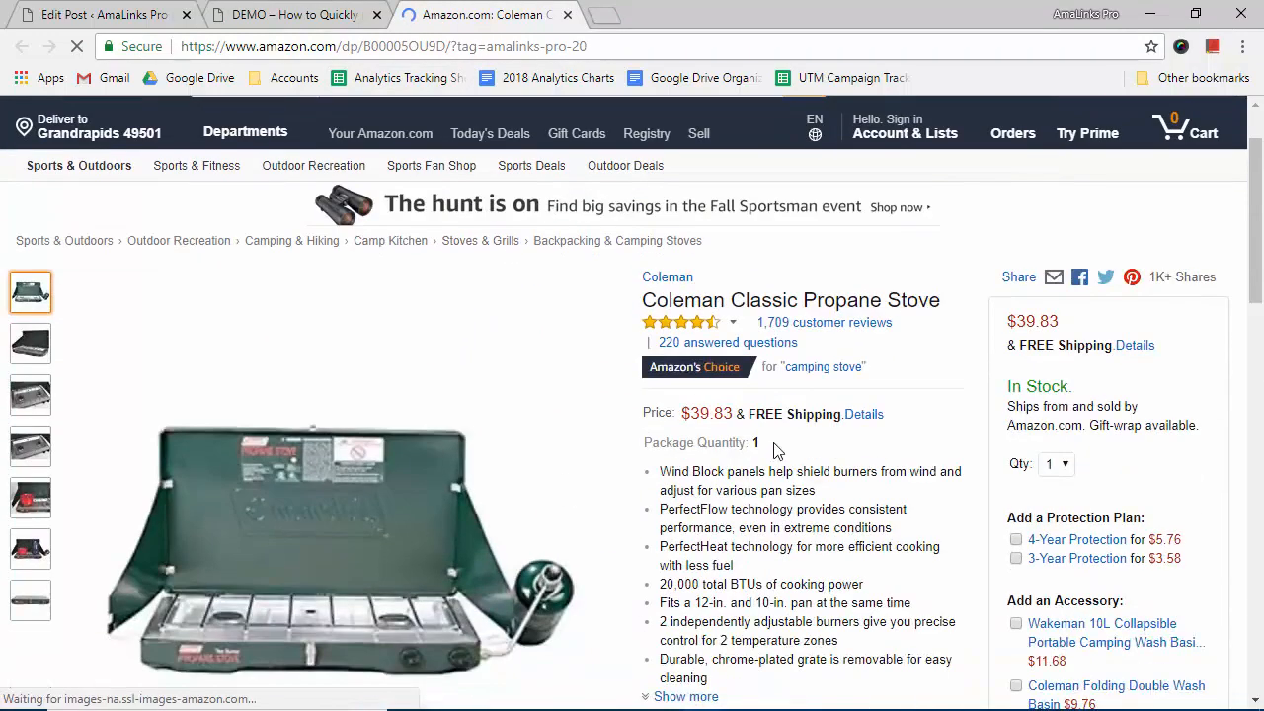
pyautogui.click(567, 15)
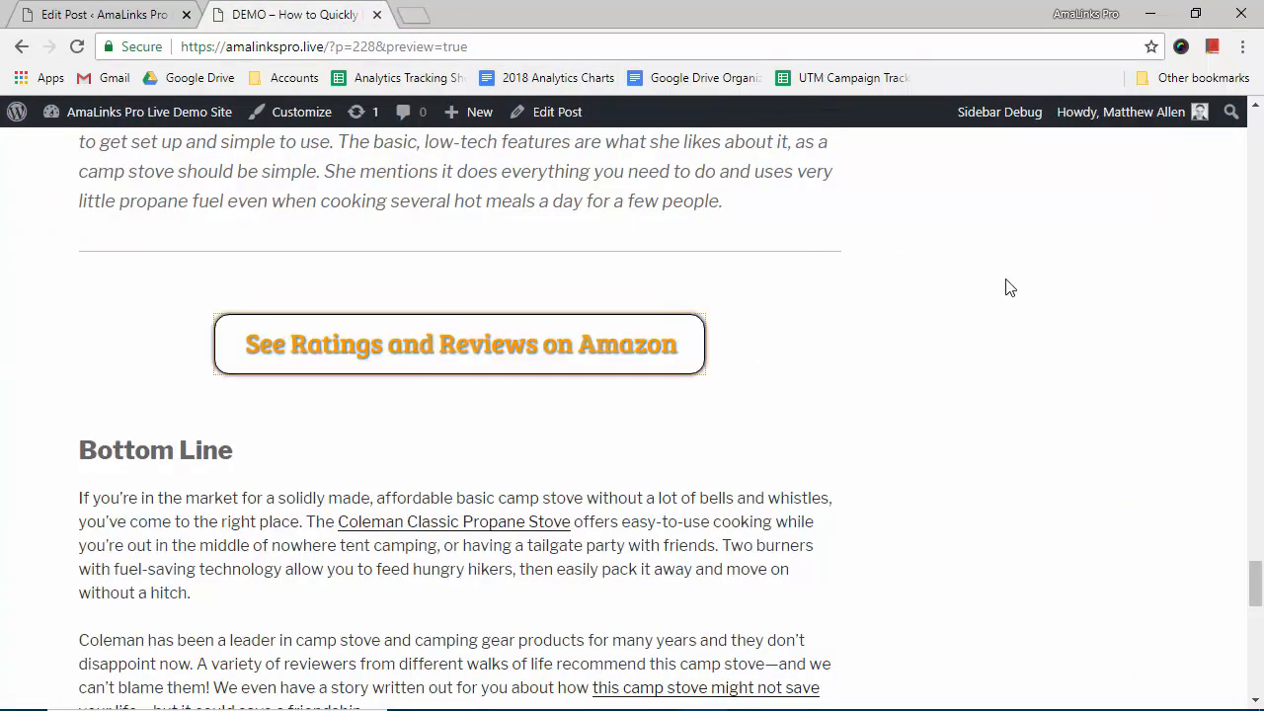
# - Examine the sidebar content beside the review and how far down the previewed page it extends
pyautogui.scroll(-2, 1007, 287)
pyautogui.scroll(1, 992, 320)
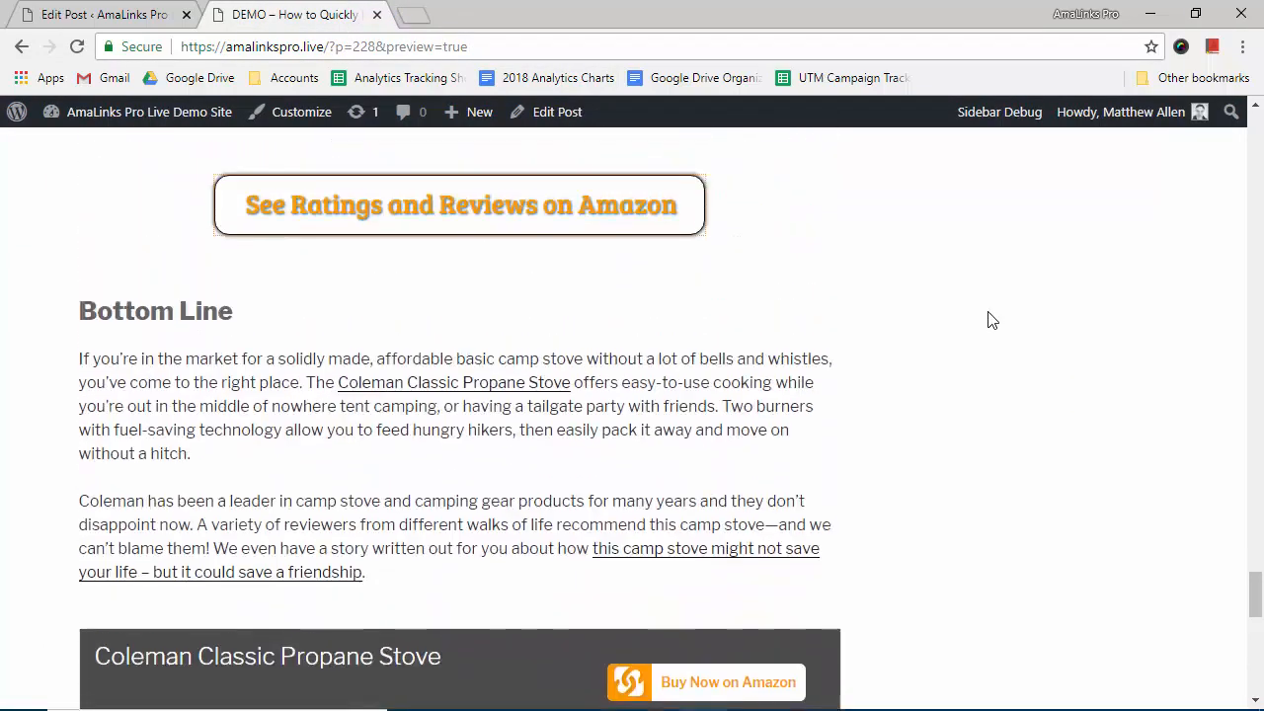
pyautogui.scroll(15, 991, 319)
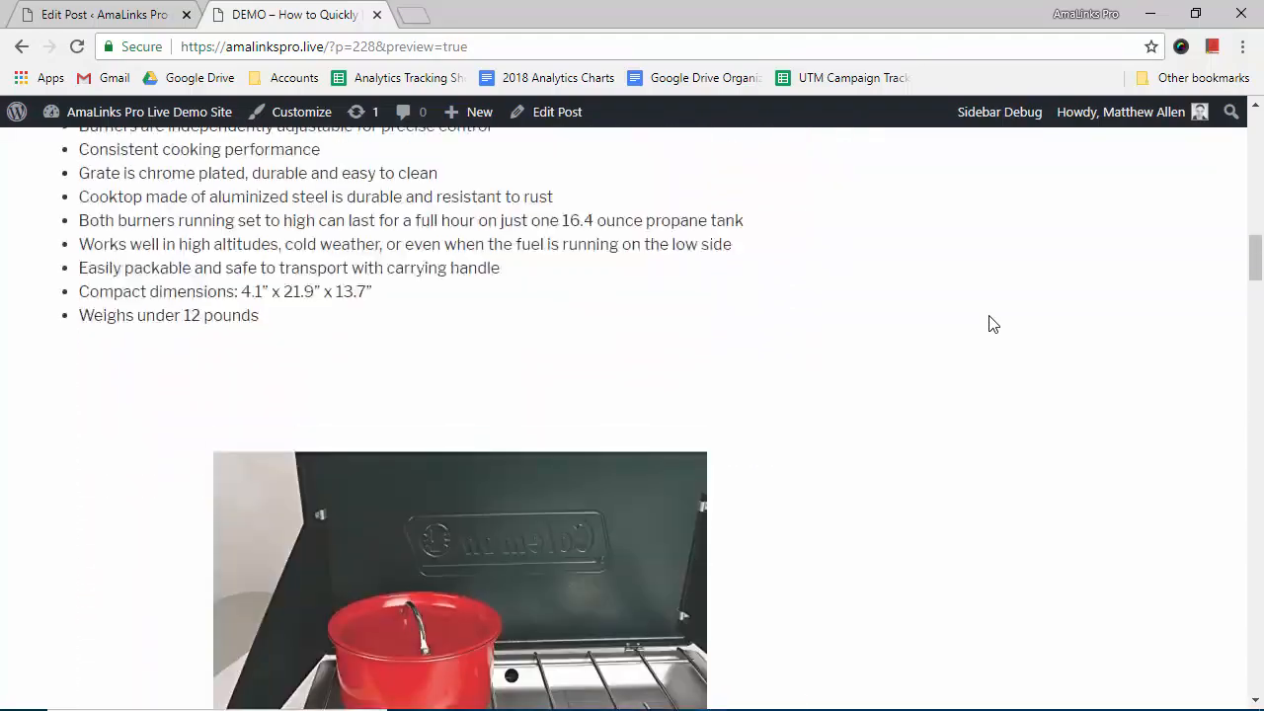
pyautogui.scroll(10, 993, 324)
pyautogui.scroll(-1, 1026, 441)
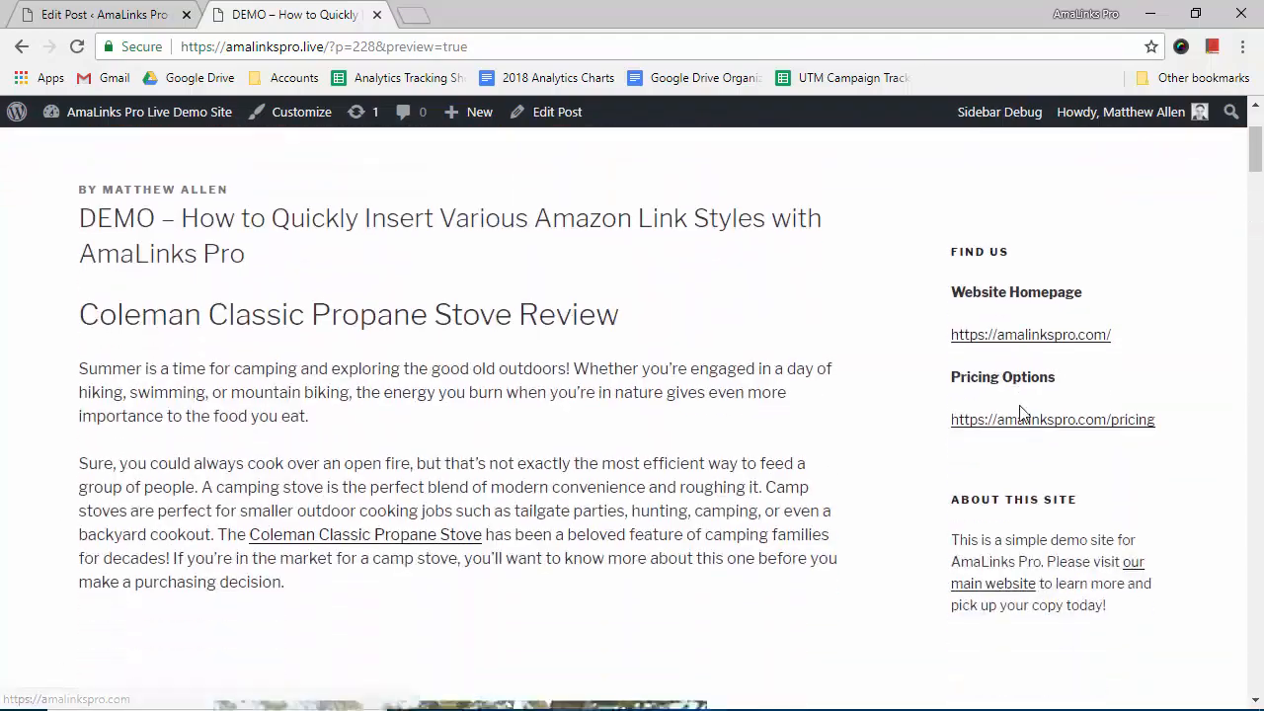
pyautogui.scroll(2, 991, 397)
pyautogui.scroll(-10, 988, 395)
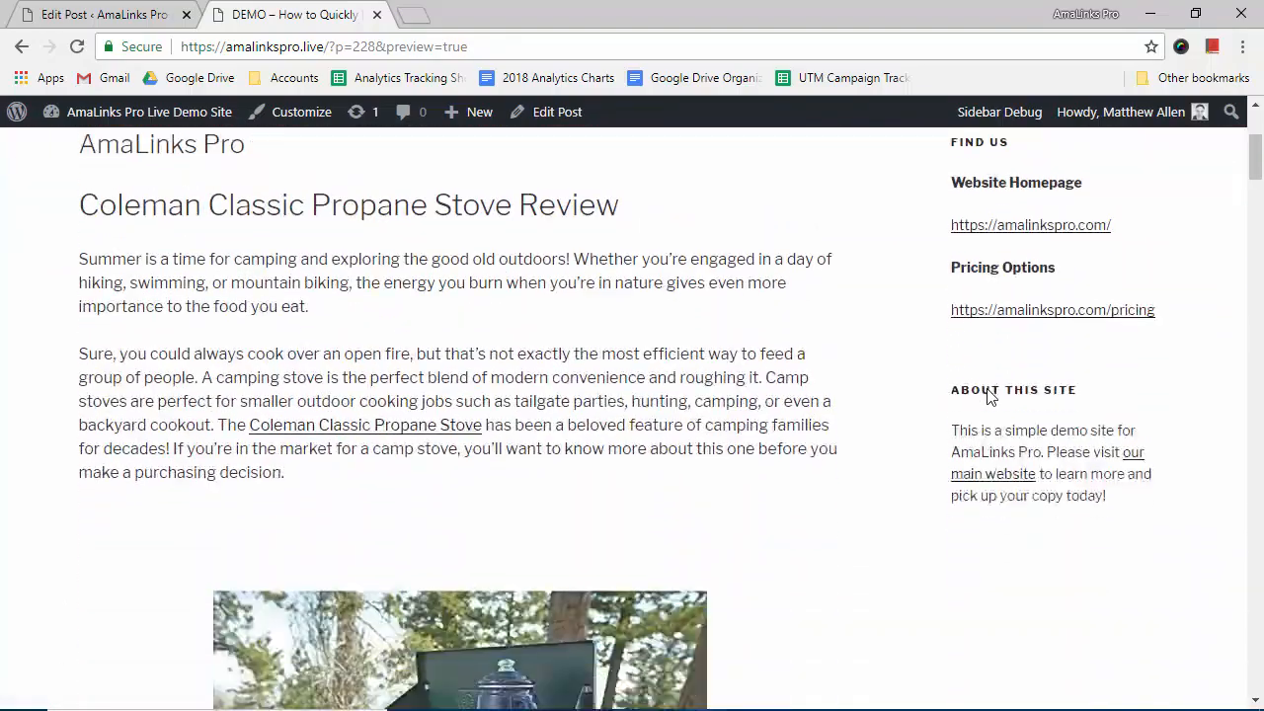
pyautogui.scroll(-4, 965, 394)
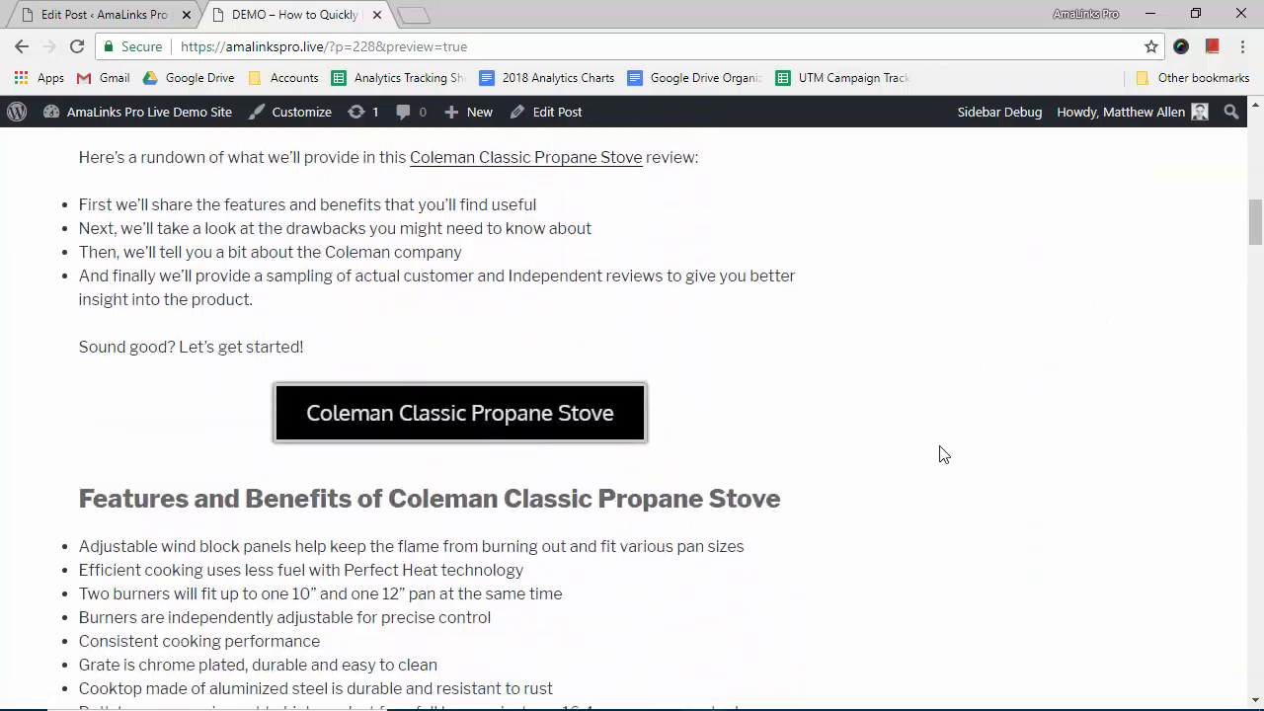
pyautogui.scroll(14, 977, 390)
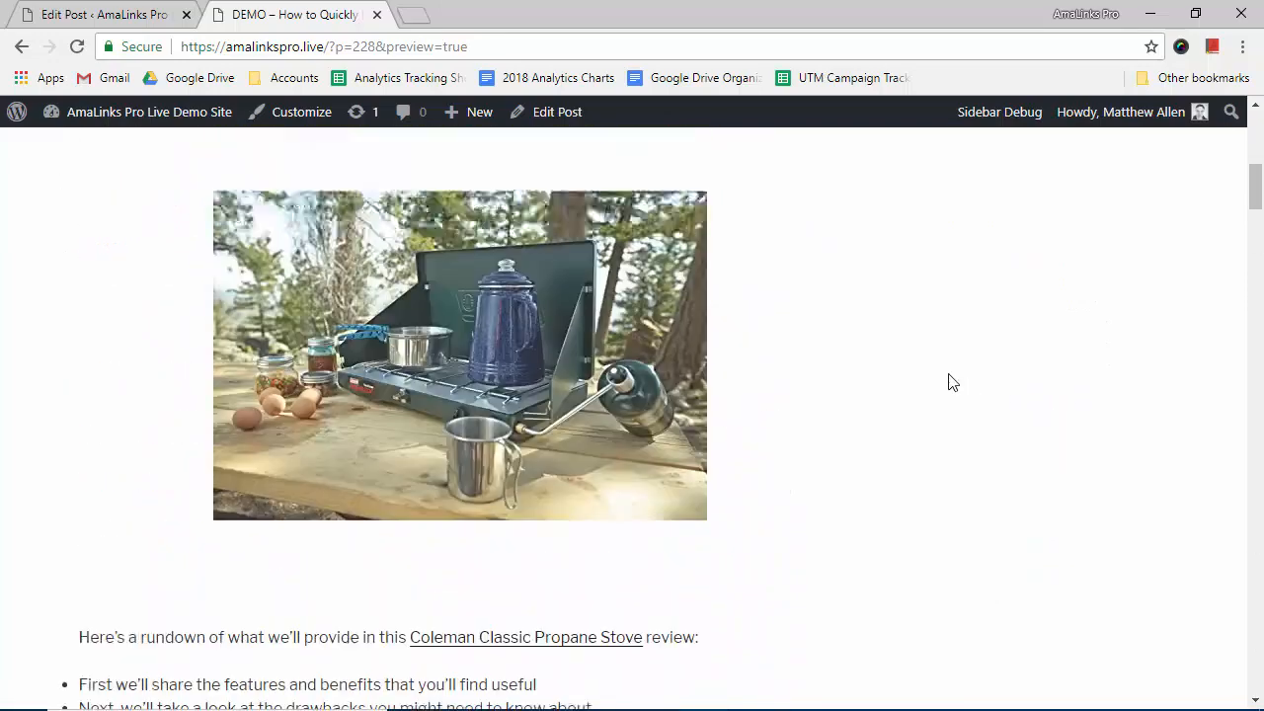
# - Return to the post editor and set the post's Blog Sidebar to "Coleman Classic Propane Stove Review"
pyautogui.click(92, 16)
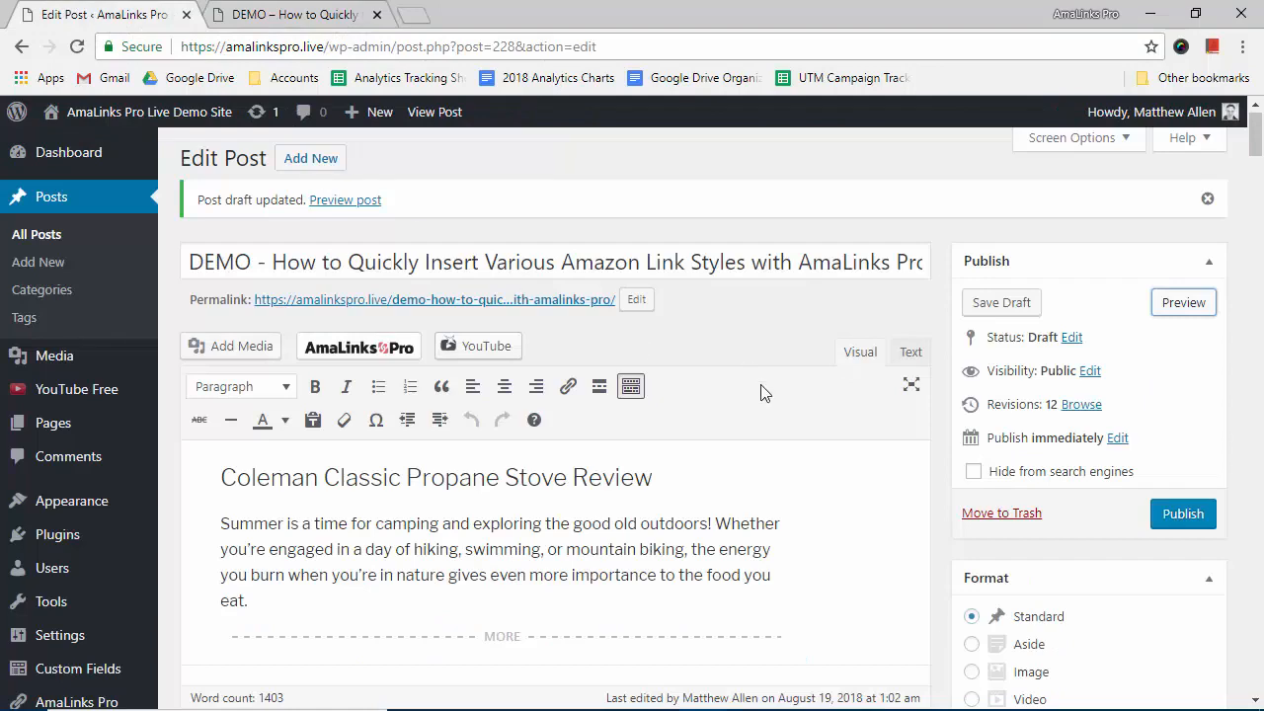
pyautogui.scroll(-5, 839, 419)
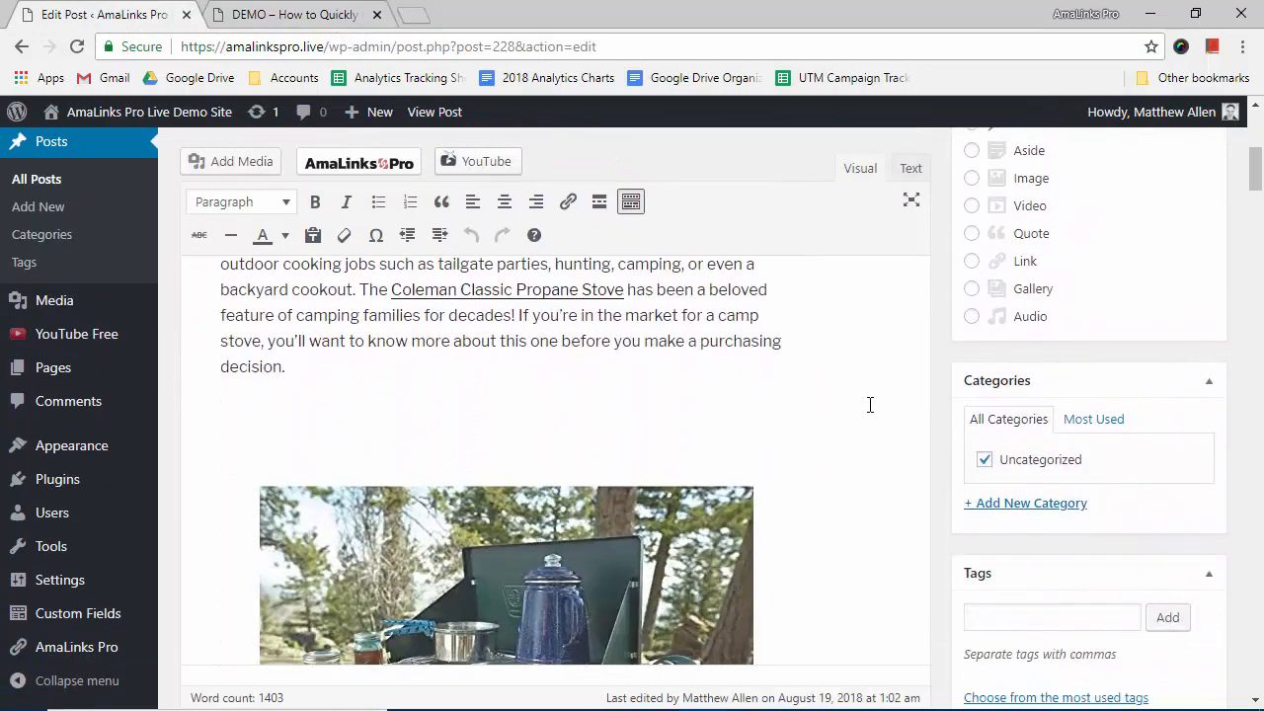
pyautogui.scroll(-4, 870, 405)
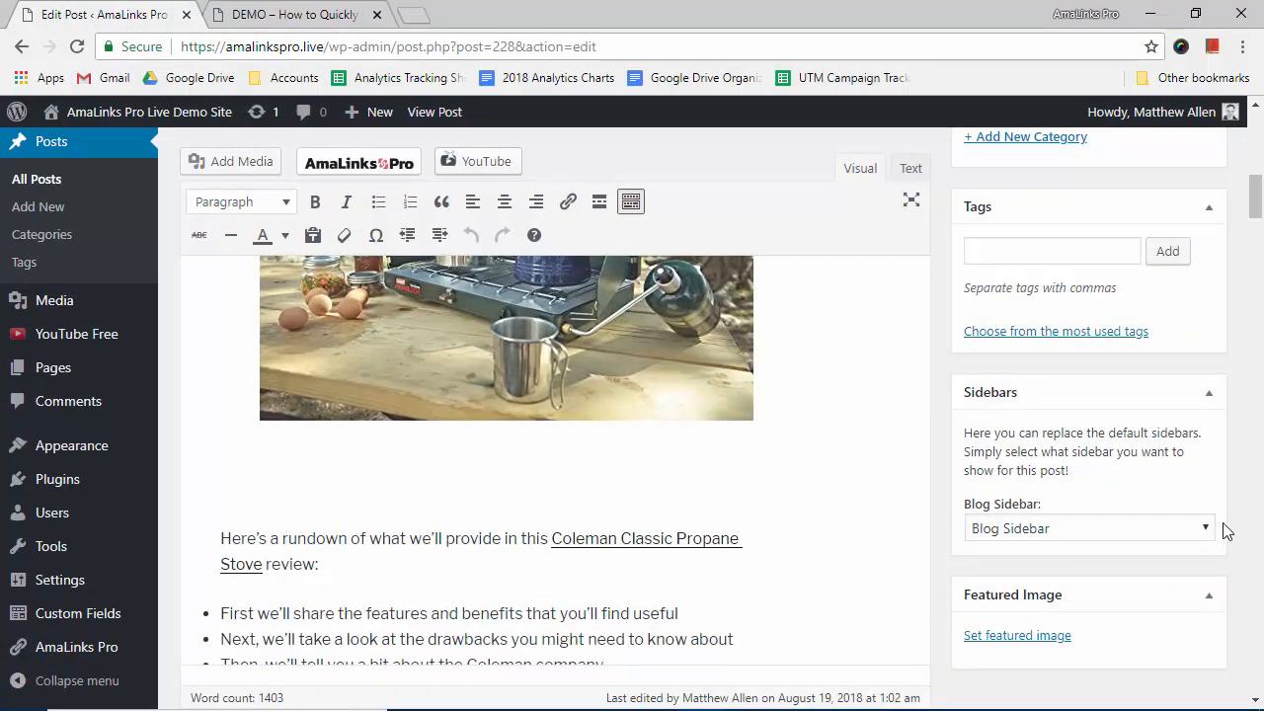
pyautogui.click(1205, 530)
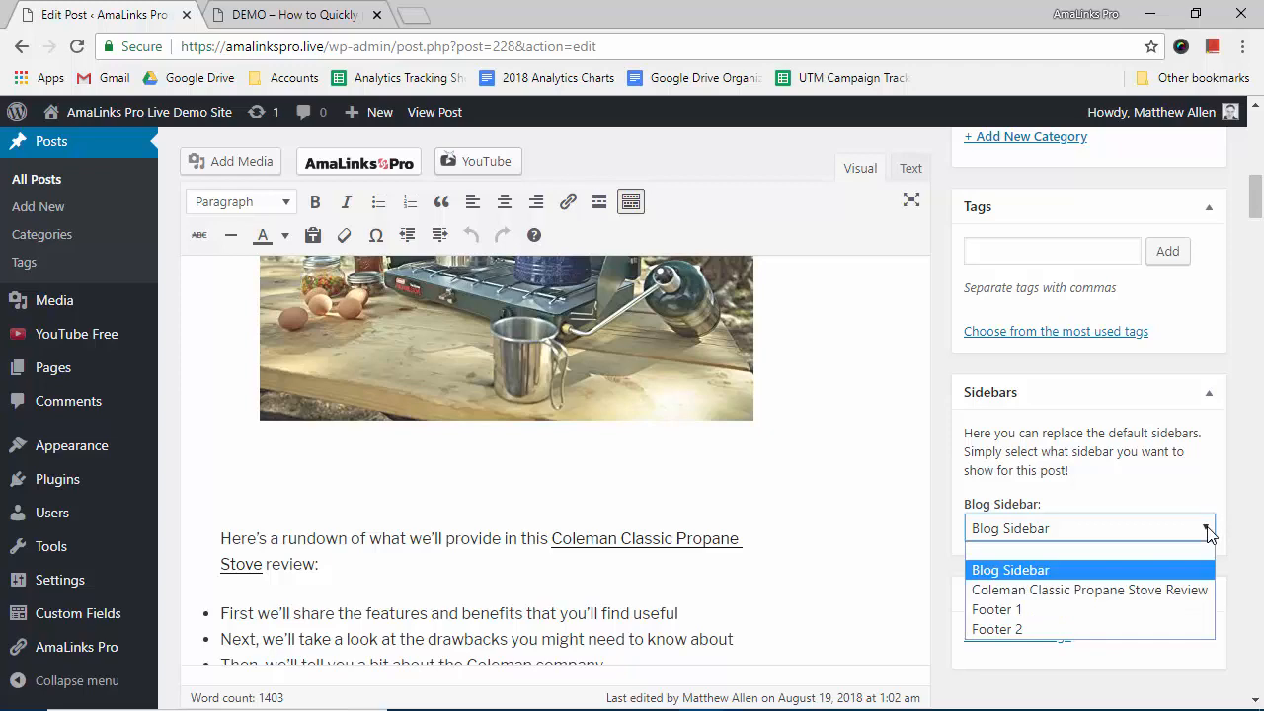
pyautogui.click(1132, 593)
# - Save the post draft with the replaced sidebar and open its refreshed preview
pyautogui.scroll(8, 1084, 531)
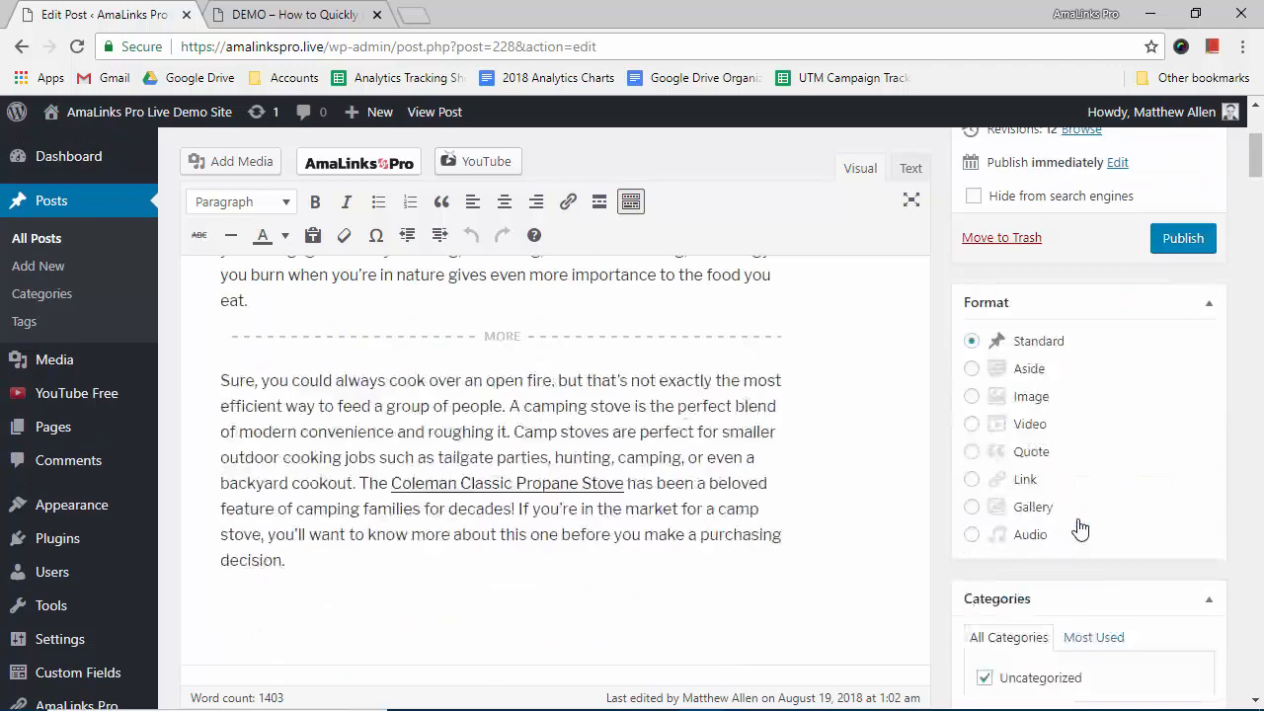
pyautogui.click(1001, 307)
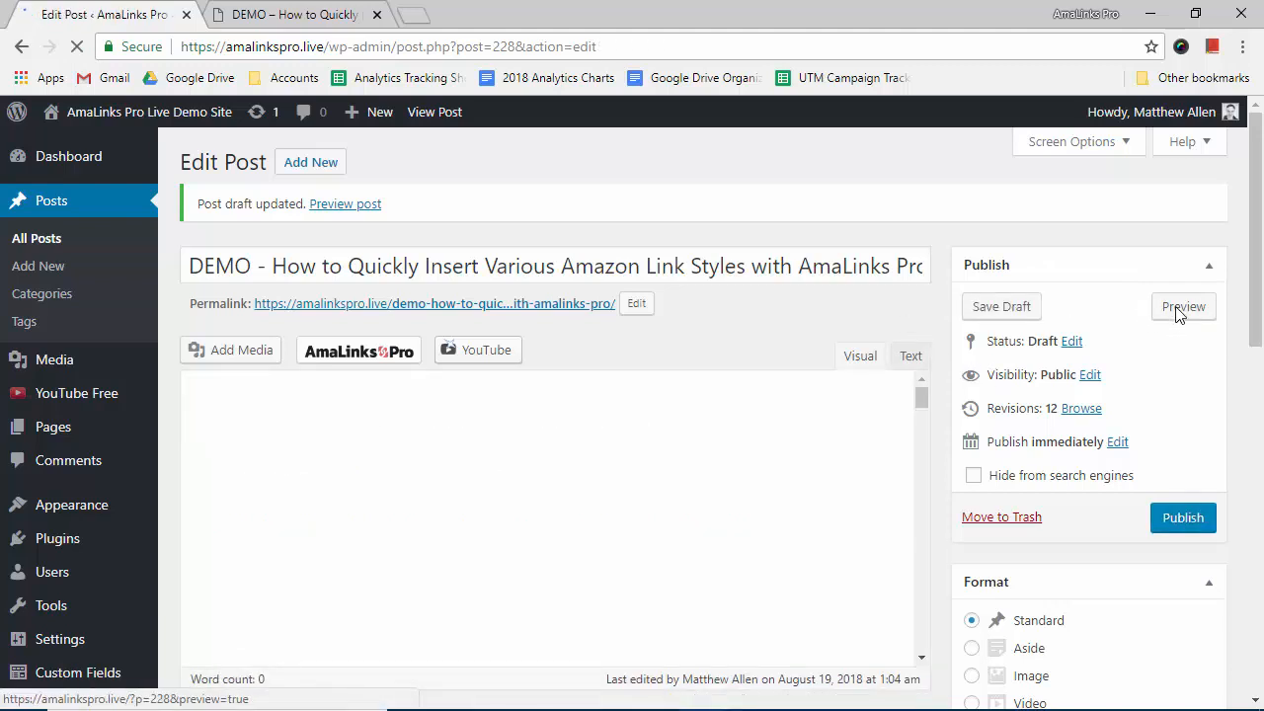
pyautogui.click(1180, 308)
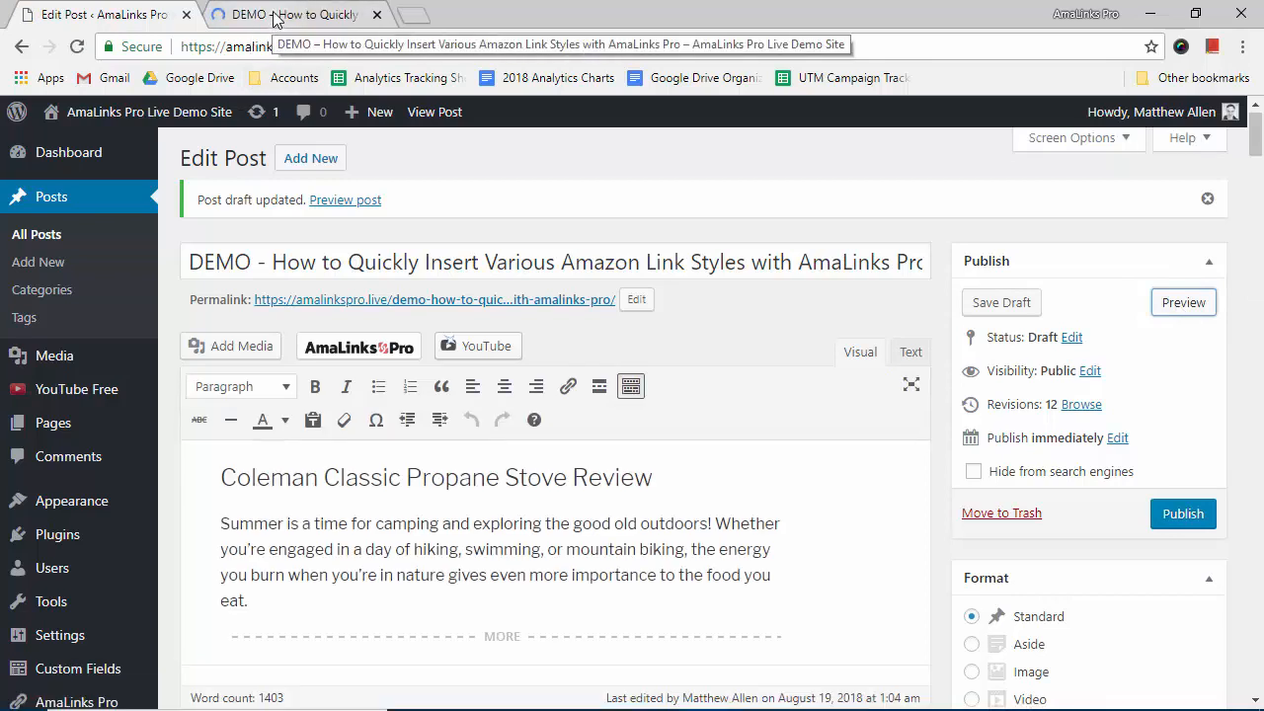
pyautogui.click(276, 19)
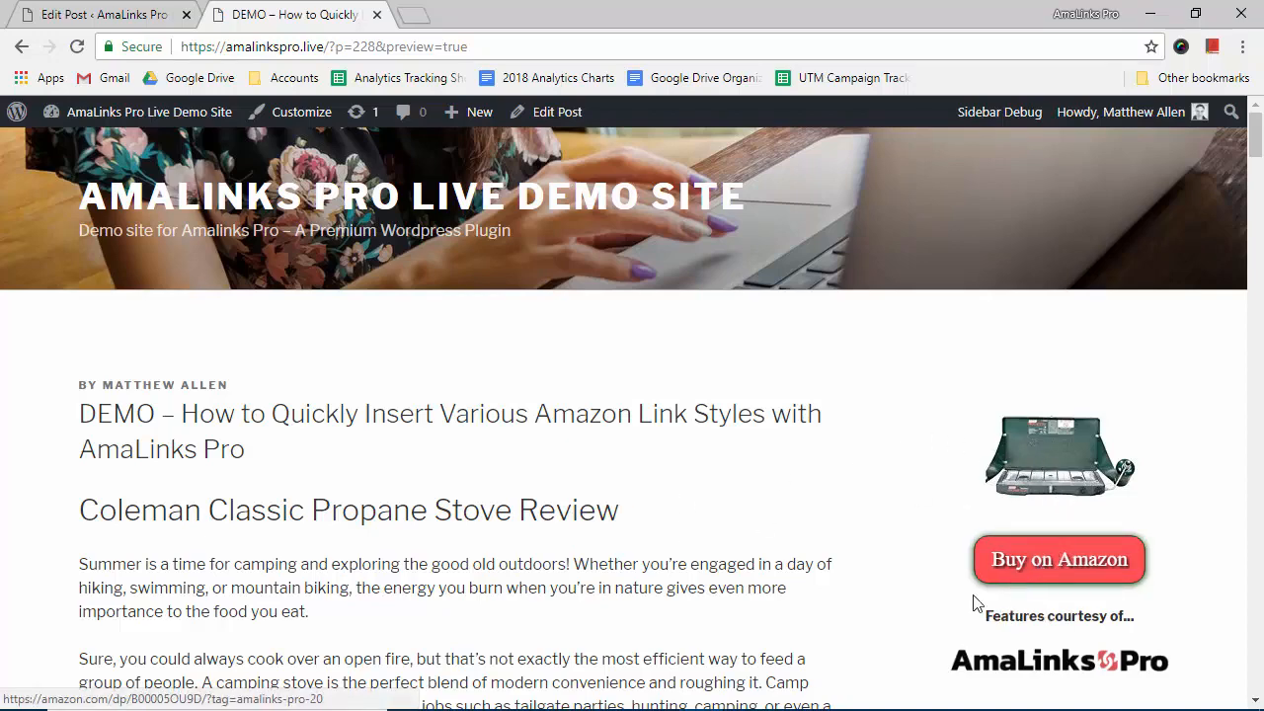
# - Examine the custom sidebar's position and the inserted product links and buttons from the review's introduction down to its video section
pyautogui.scroll(-2, 750, 456)
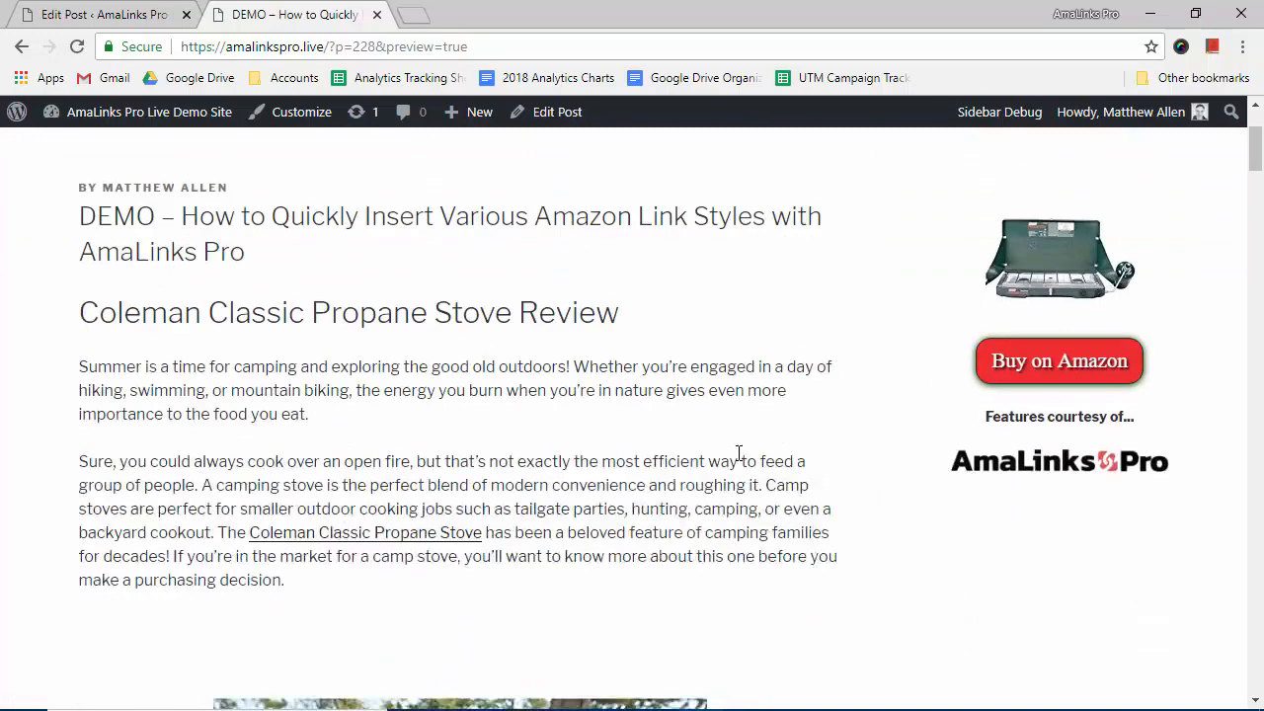
pyautogui.scroll(-8, 739, 452)
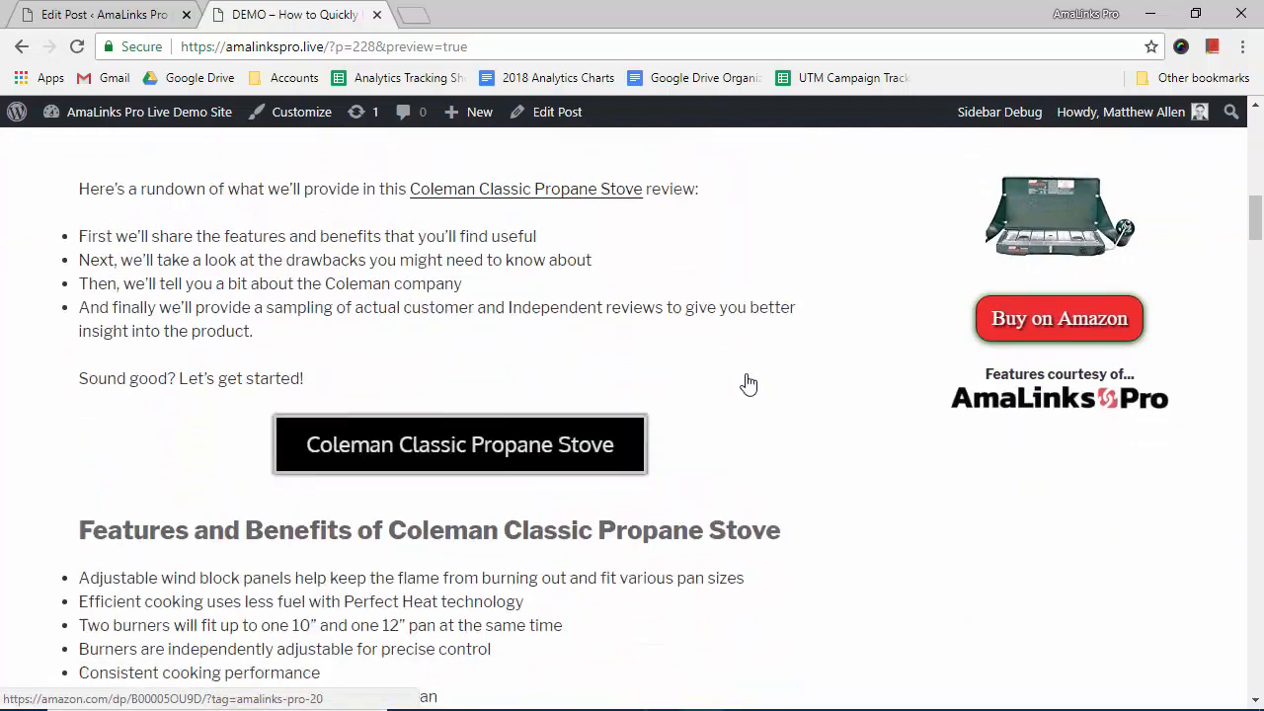
pyautogui.scroll(-8, 671, 378)
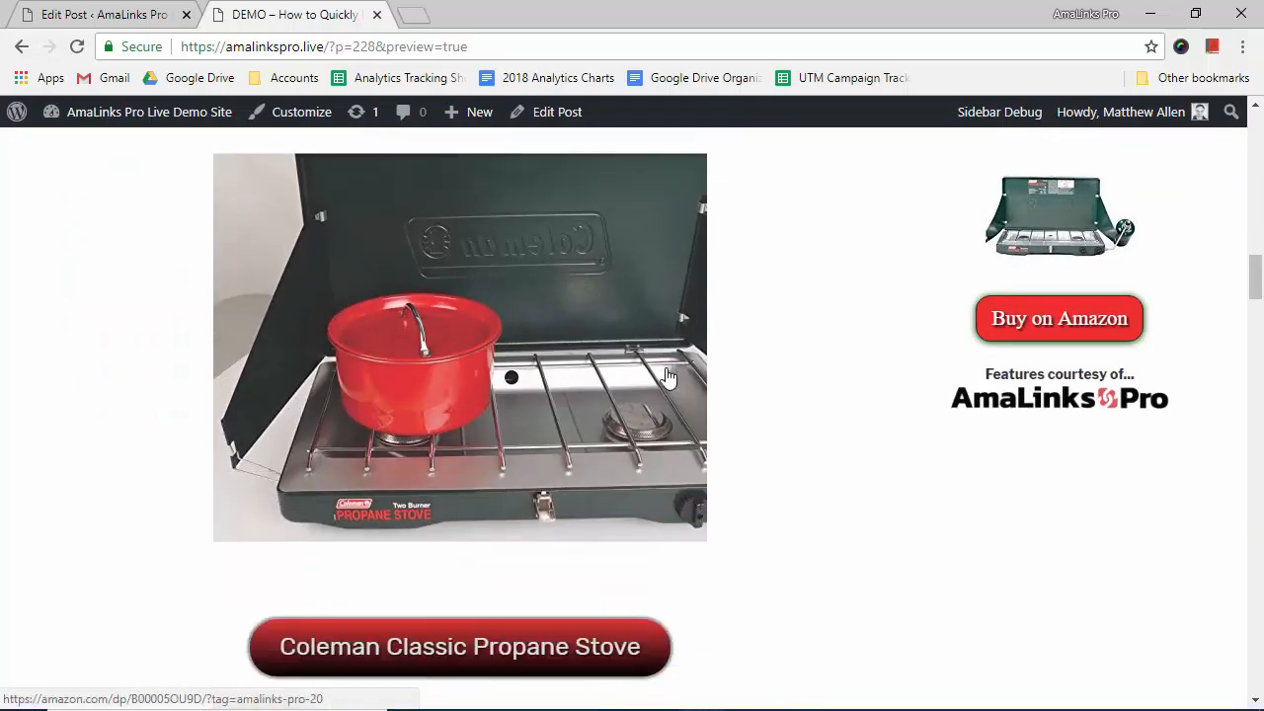
pyautogui.scroll(-5, 667, 376)
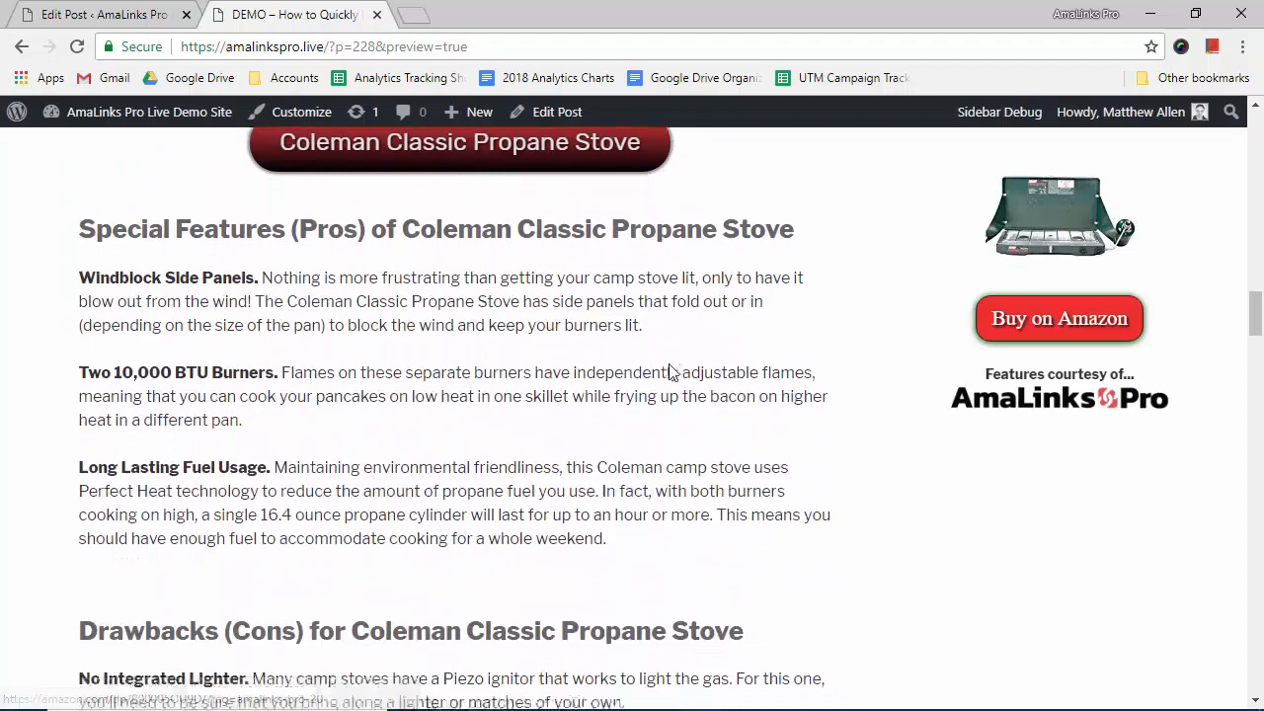
pyautogui.scroll(-2, 669, 372)
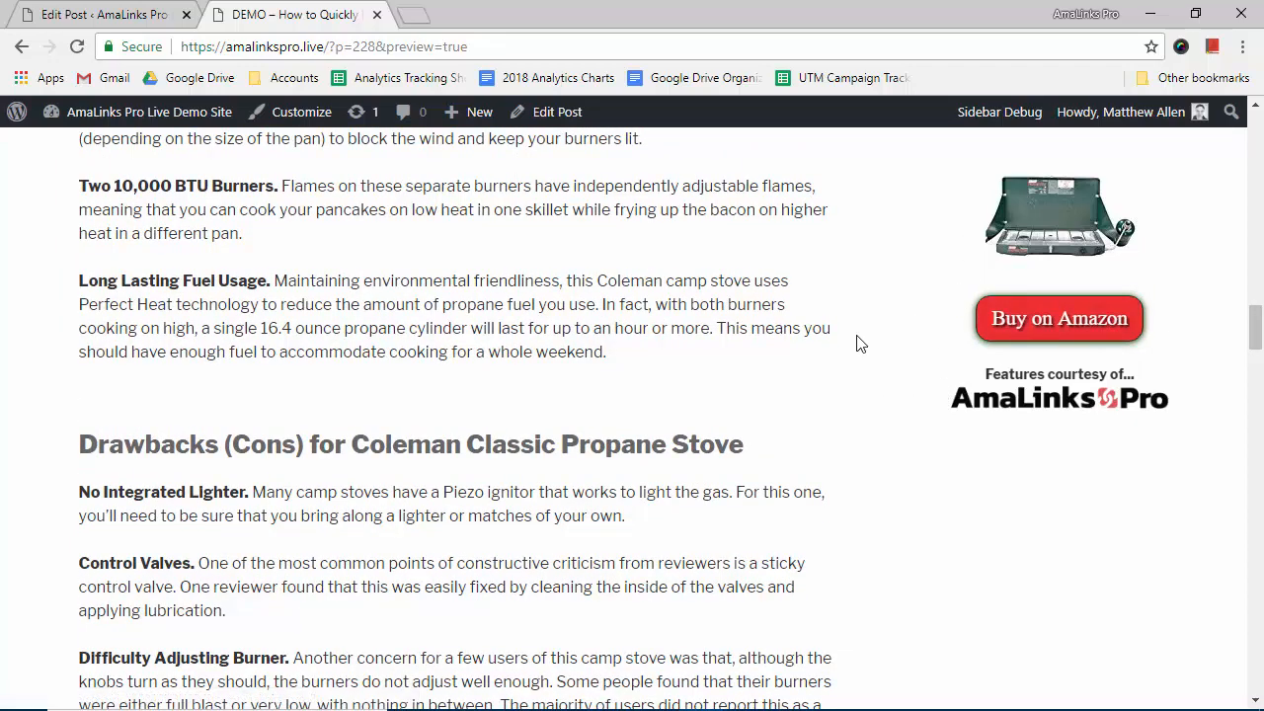
pyautogui.scroll(-1, 863, 386)
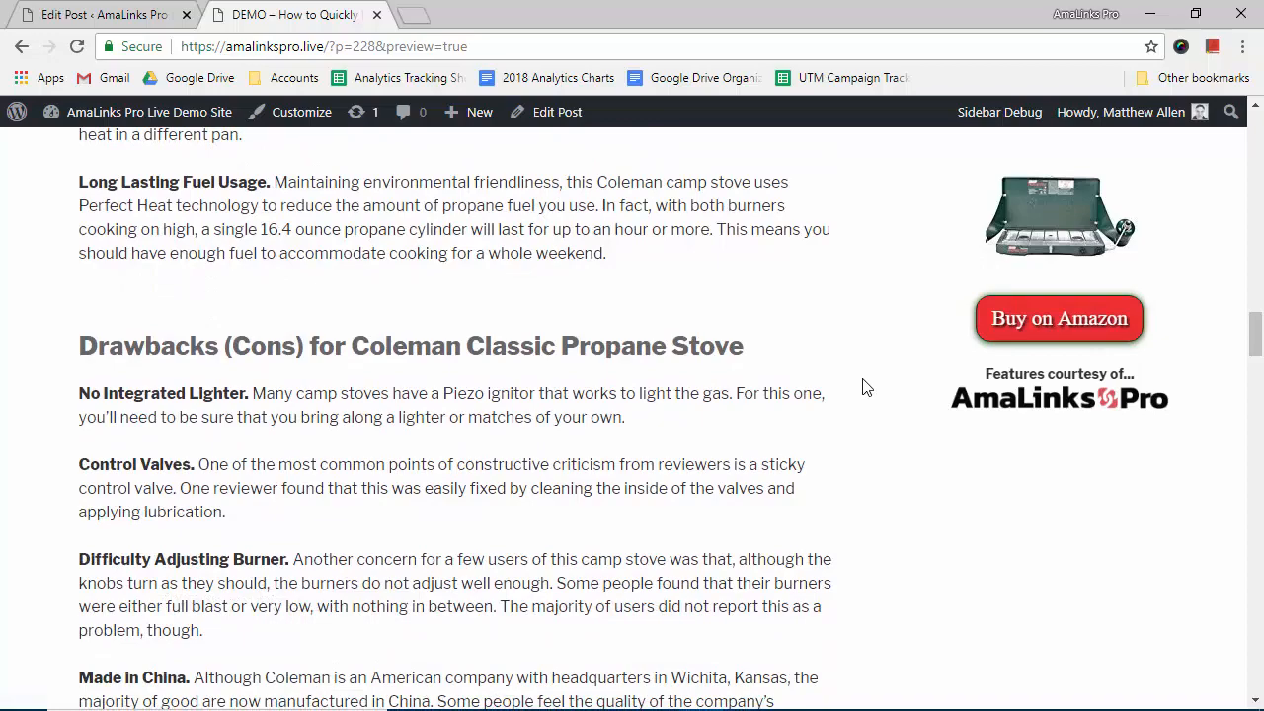
pyautogui.scroll(-6, 863, 386)
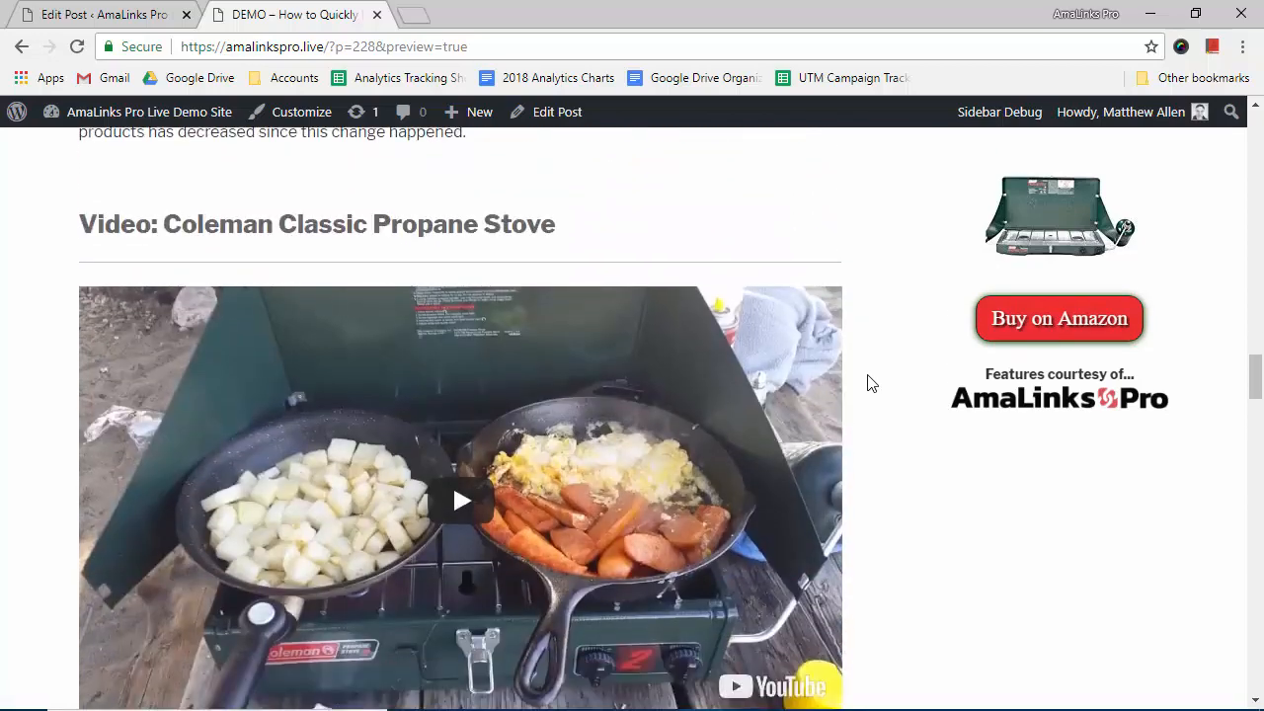
# - Review the remaining preview beside the sidebar, including the customer reviews, Bottom Line section, Amazon buttons and product showcase box
pyautogui.scroll(-17, 869, 383)
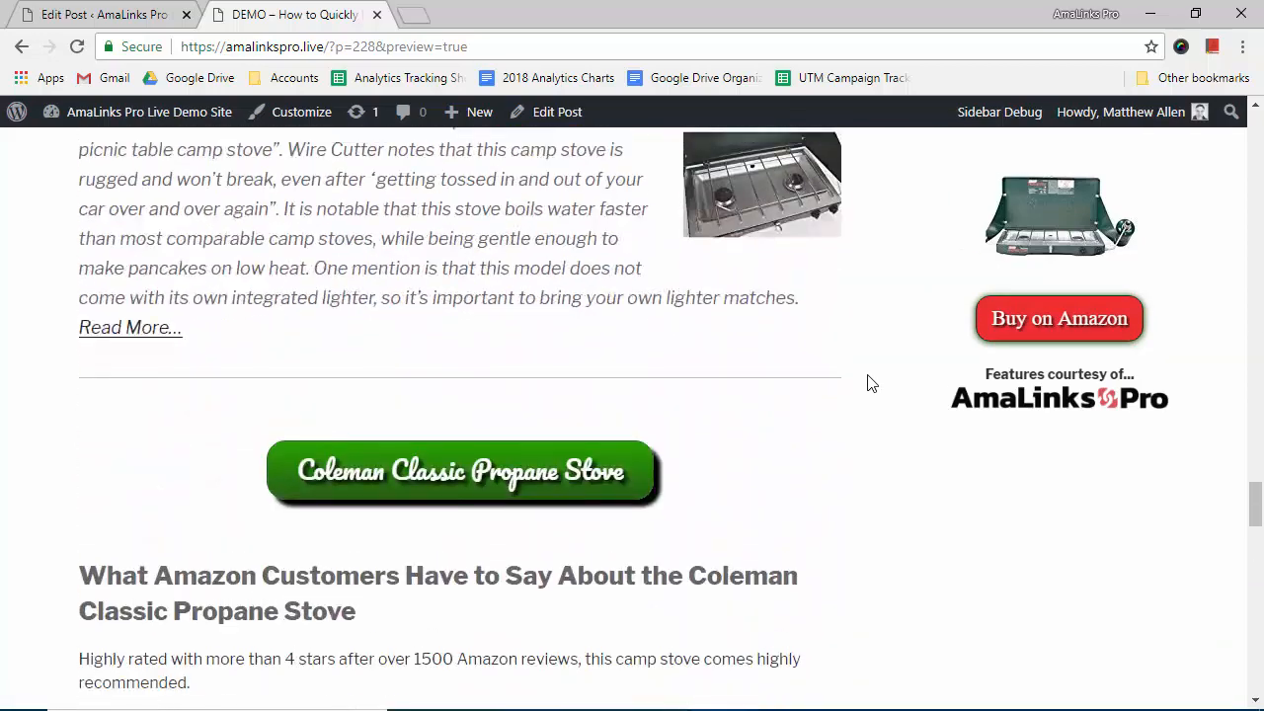
pyautogui.scroll(1, 869, 383)
pyautogui.scroll(-1, 744, 386)
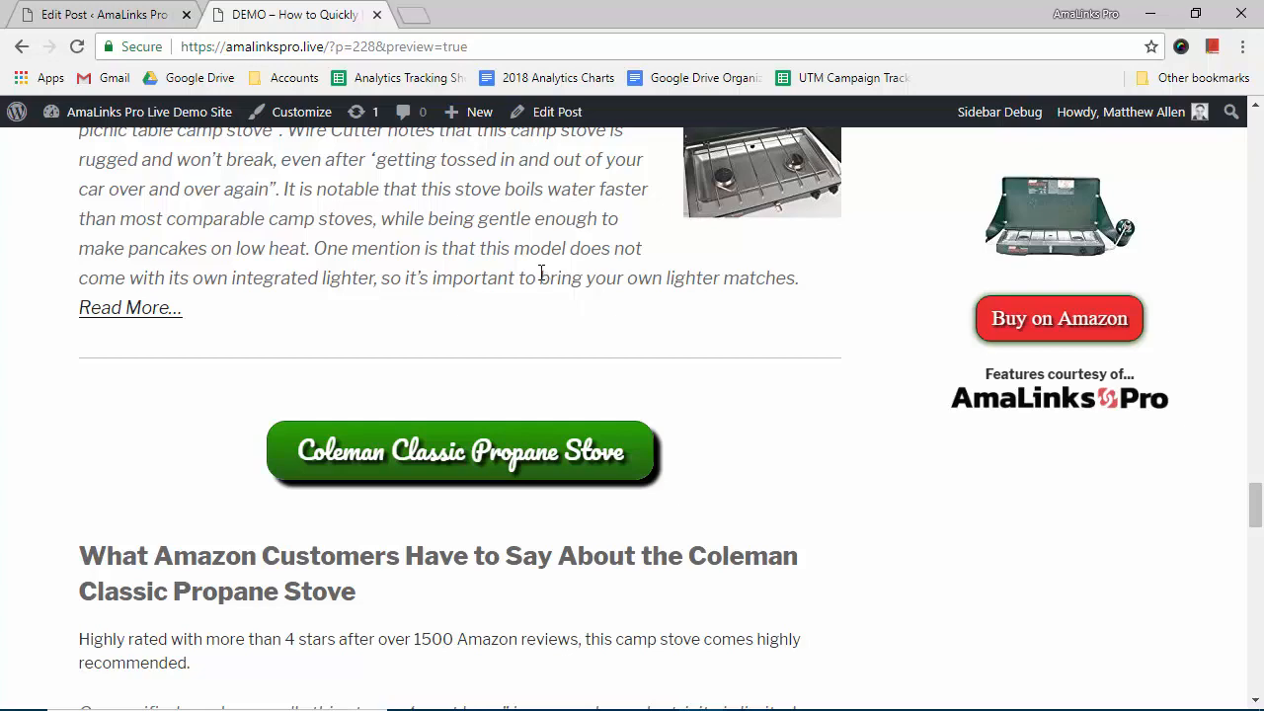
pyautogui.scroll(-10, 541, 272)
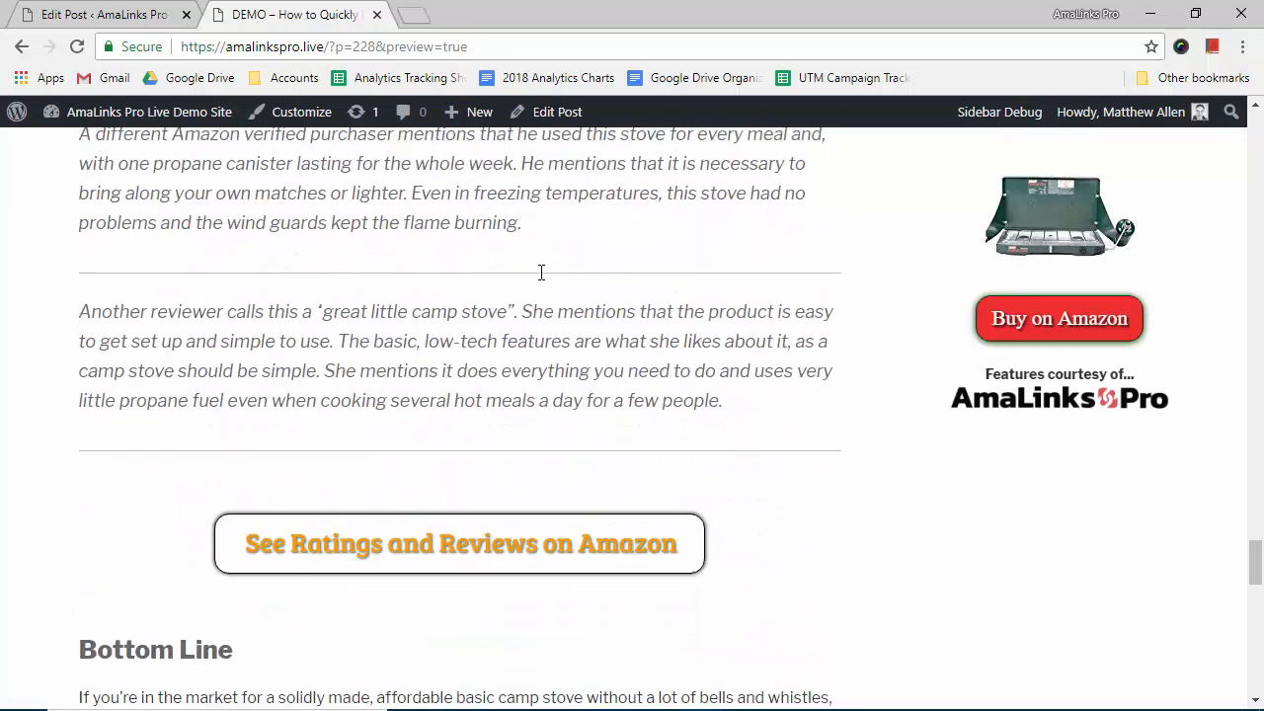
pyautogui.scroll(-2, 541, 273)
pyautogui.scroll(-1, 580, 310)
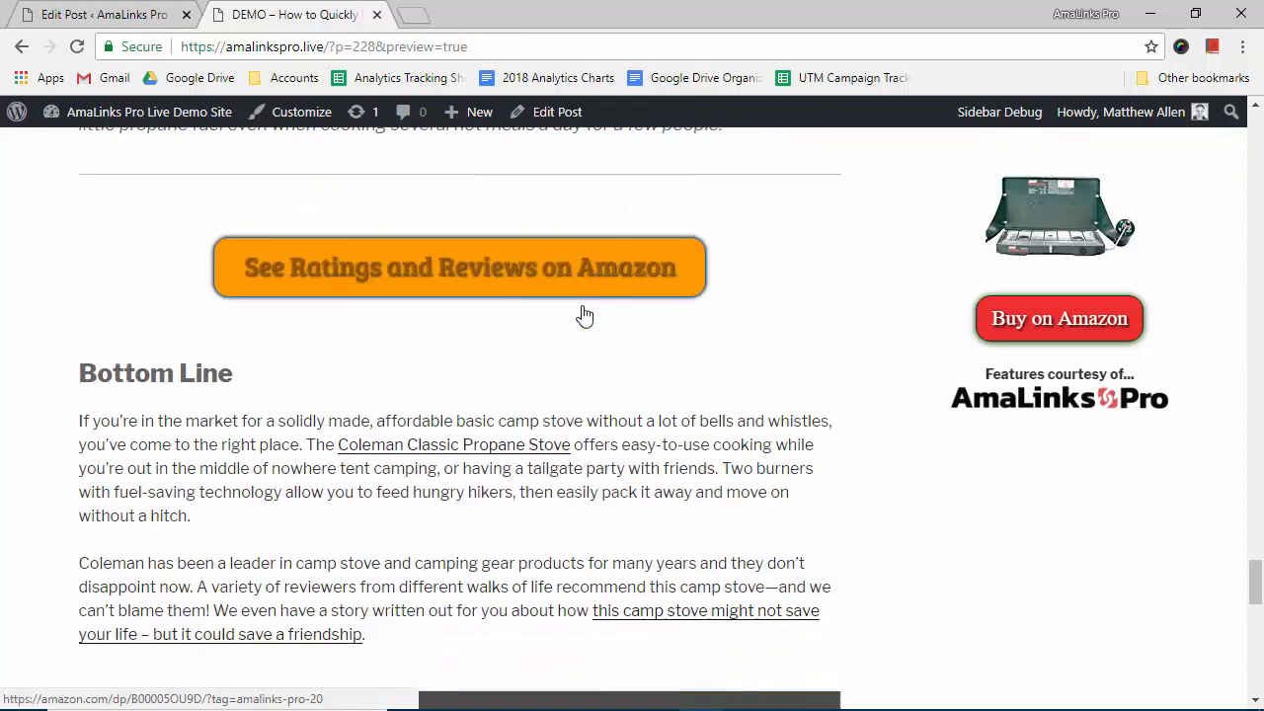
pyautogui.scroll(-5, 584, 315)
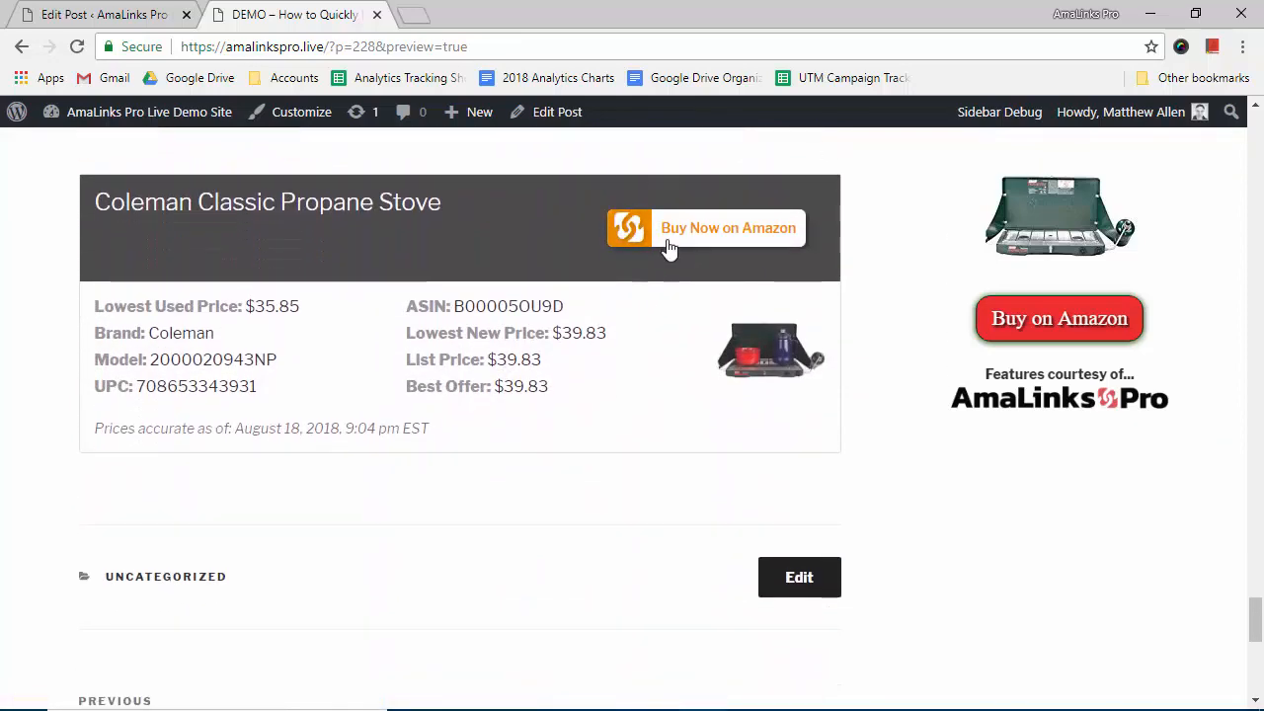
pyautogui.scroll(-1, 639, 263)
pyautogui.scroll(-2, 639, 270)
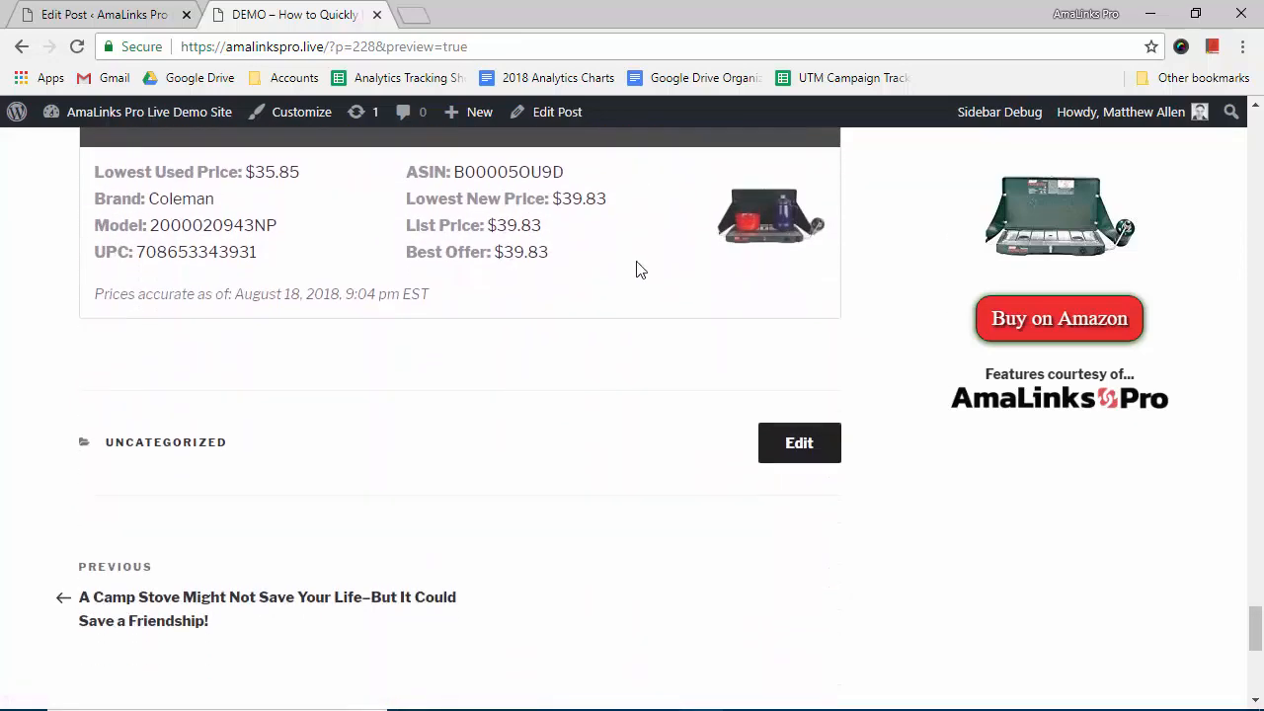